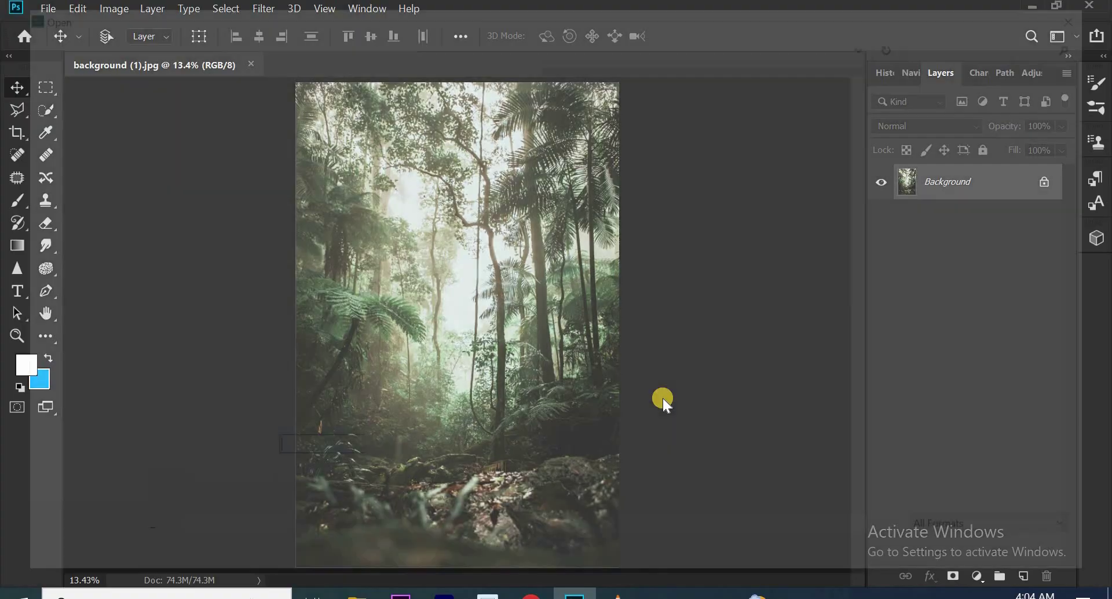
Open stone.png and drag the stone into the jungle background document.
key("ctrl+o")
left_click(170, 265)
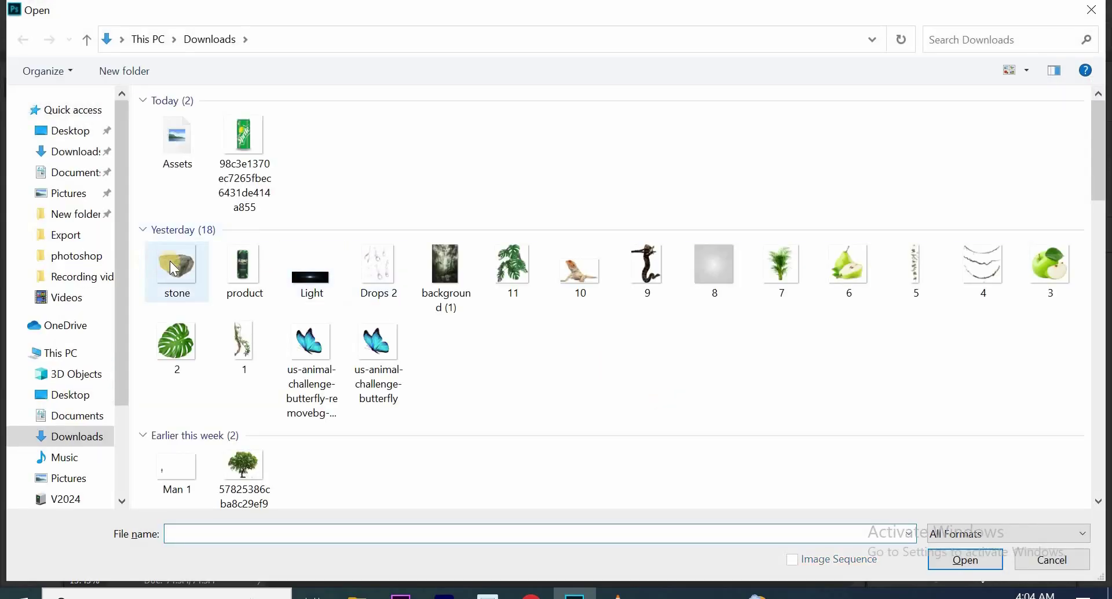
double_click(171, 265)
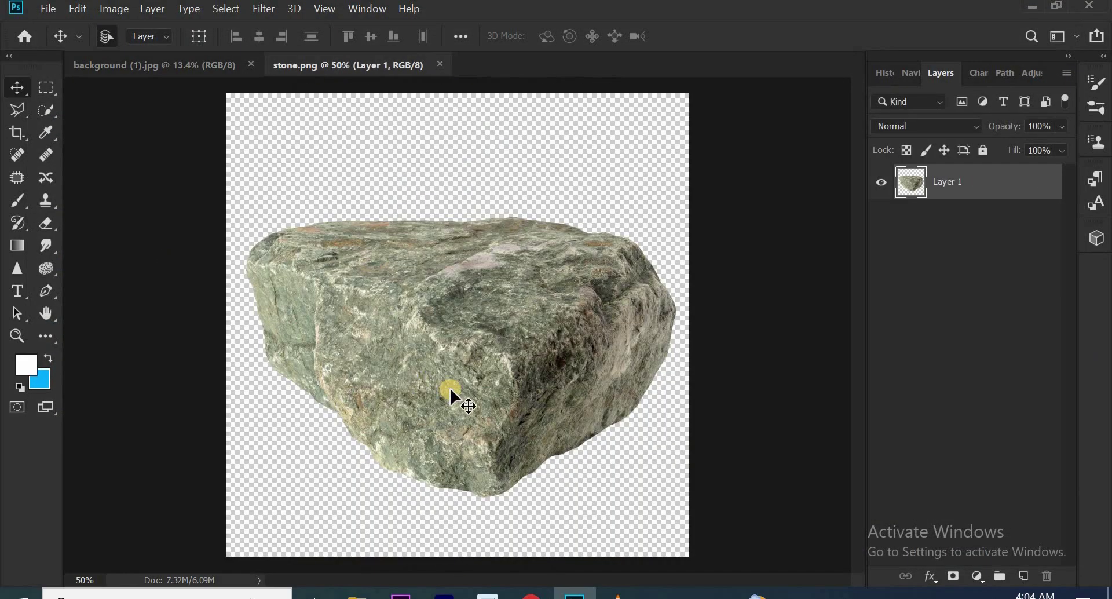
mouse_move(450, 386)
left_mouse_down()
mouse_move(277, 204)
mouse_move(488, 485)
mouse_move(657, 404)
mouse_move(658, 425)
left_mouse_up()
Enlarge the stone and set it along the bottom of the image.
key("ctrl+t")
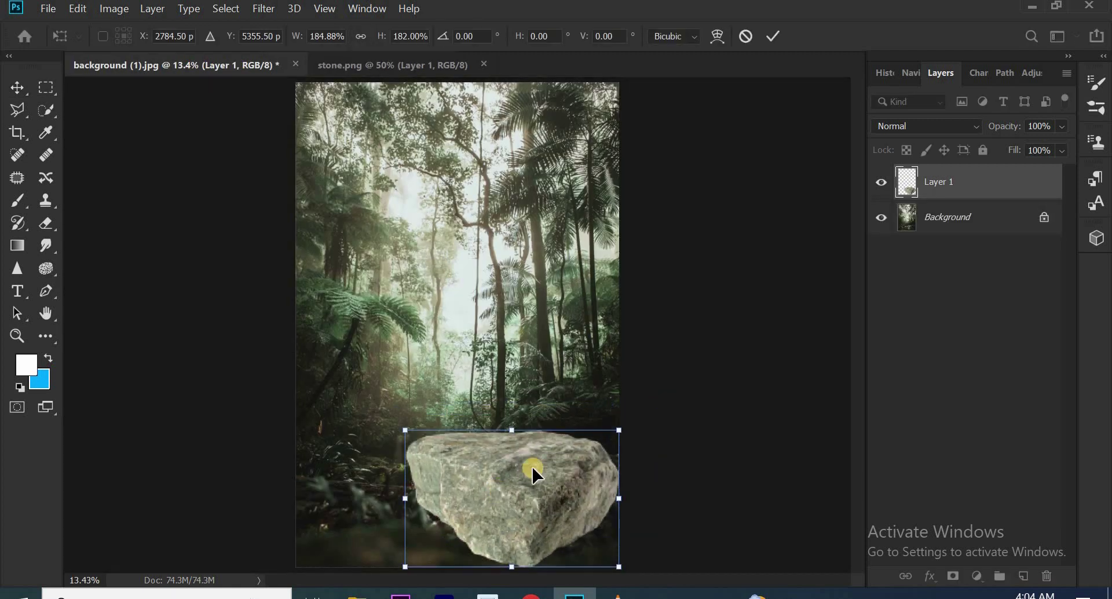
left_click_drag(529, 459, 560, 534)
key("ctrl+minus")
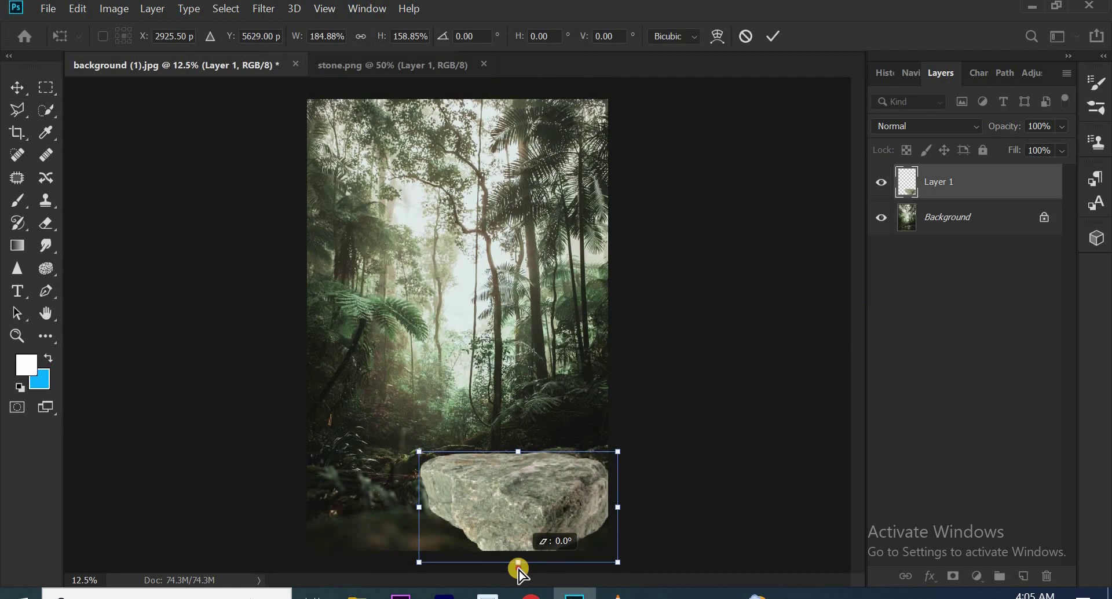
left_click(773, 36)
Place an enlarged copy of the stone at the bottom-left.
left_click_drag(529, 497, 417, 528)
key("ctrl+t")
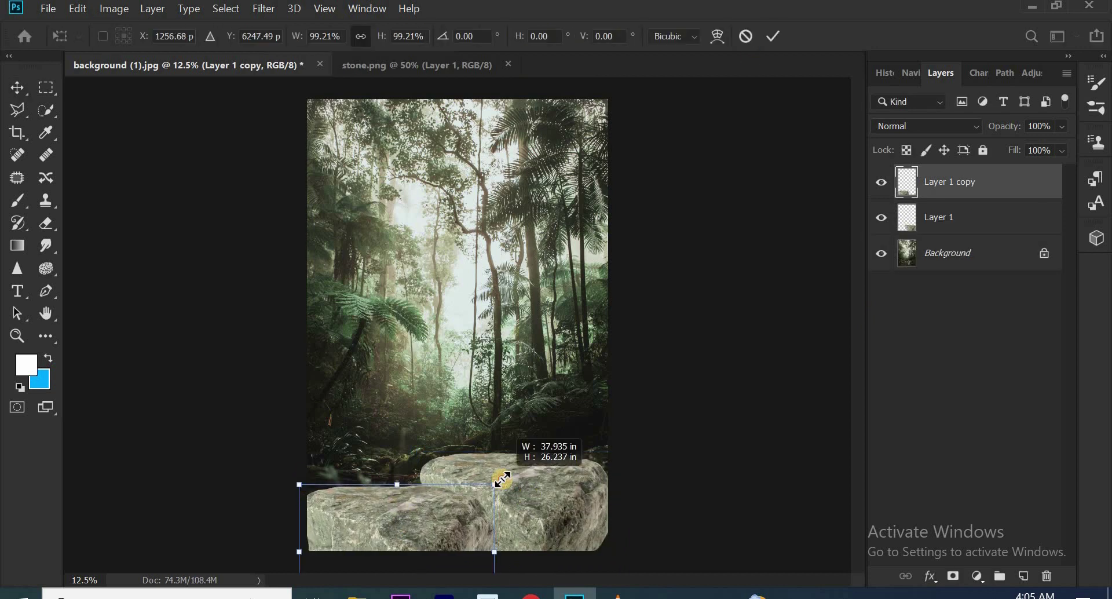
mouse_move(495, 479)
left_mouse_down()
mouse_move(556, 478)
mouse_move(501, 409)
mouse_move(377, 472)
left_mouse_up()
key("Return")
Re-transform the original stone layer and apply it.
left_click(938, 217)
key("ctrl+t")
key("ctrl+minus")
key("ctrl+plus")
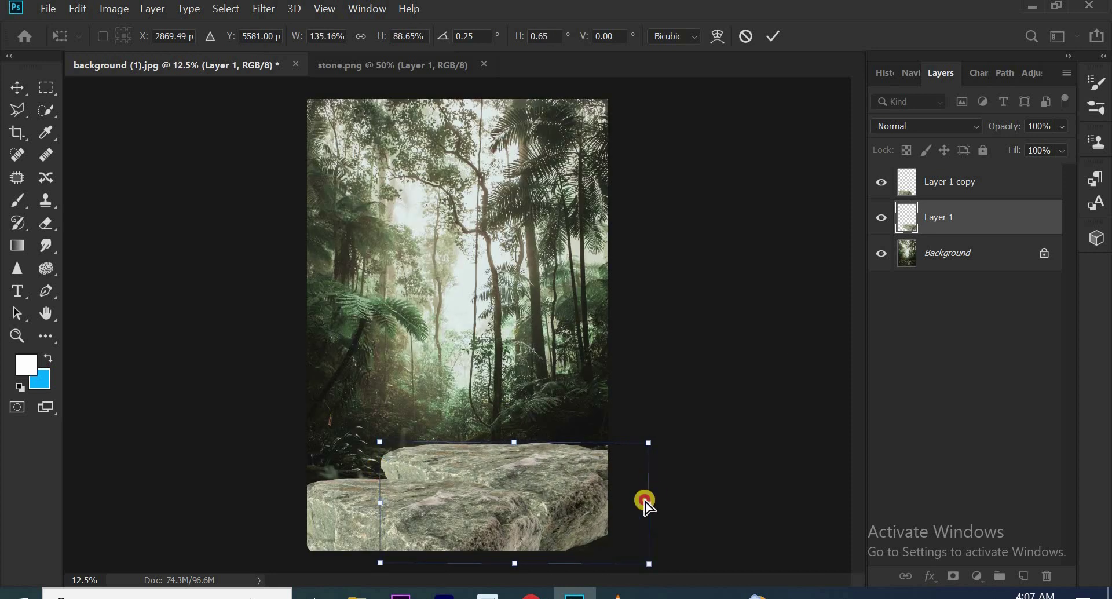
key("Return")
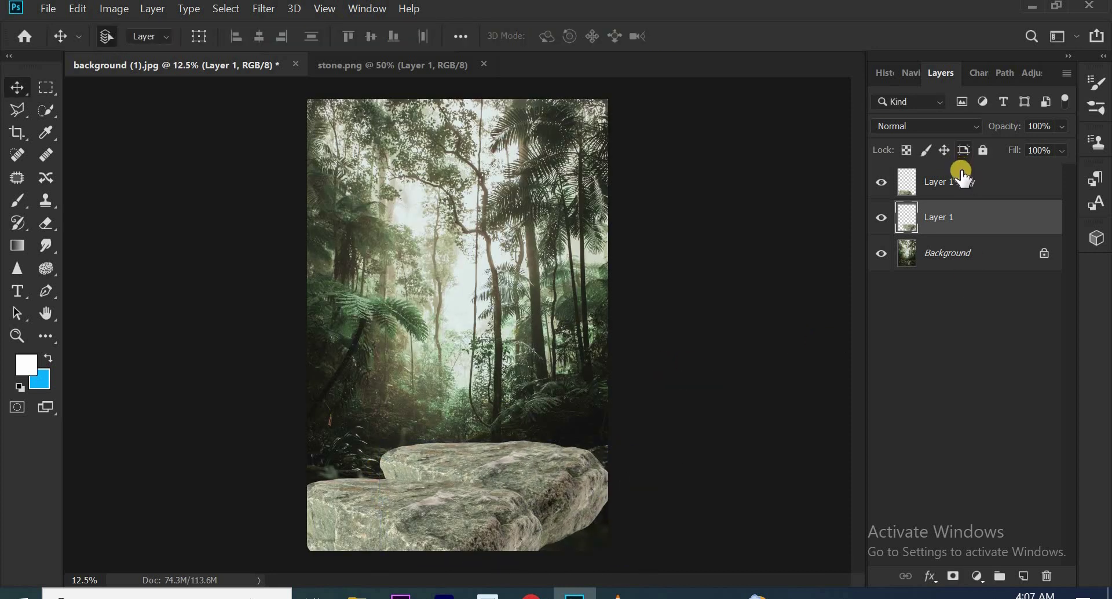
Add a Color Balance adjustment above the stones, shifting midtones toward green.
left_click(961, 177)
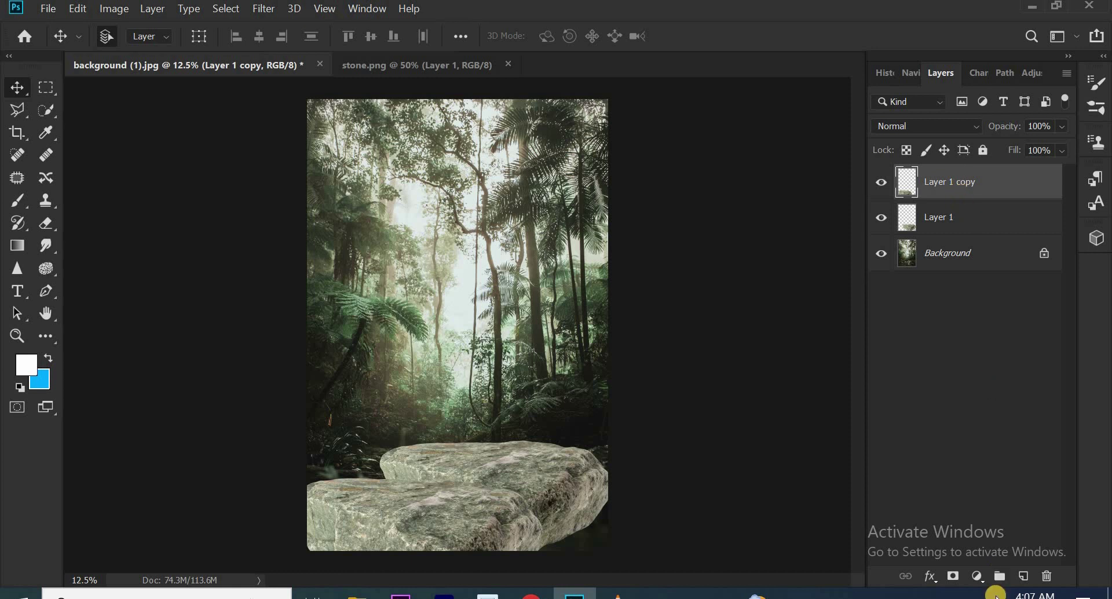
left_click(978, 575)
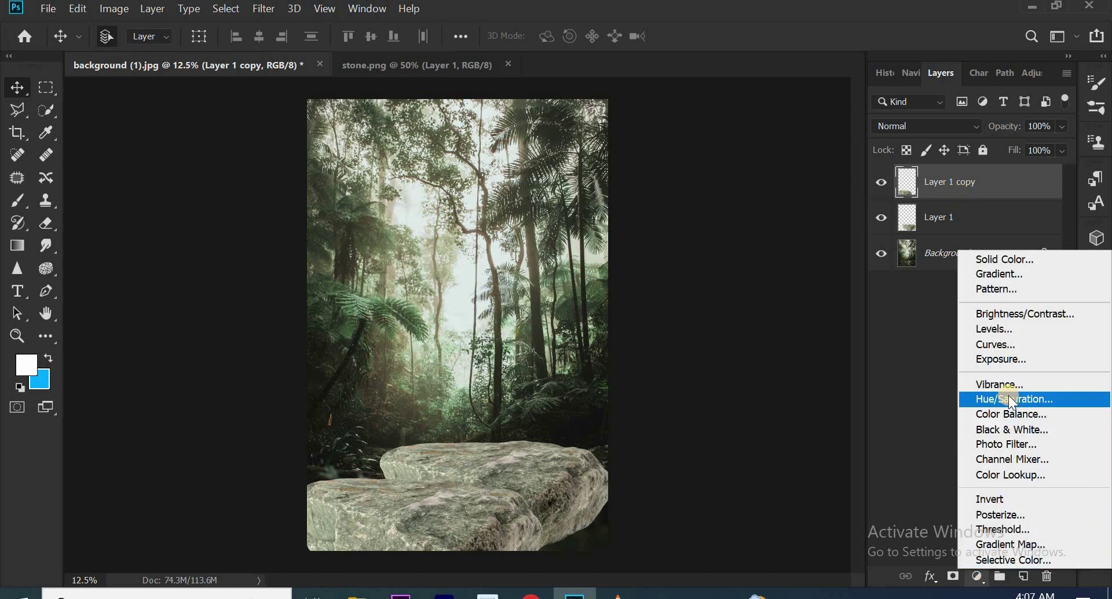
left_click(1009, 414)
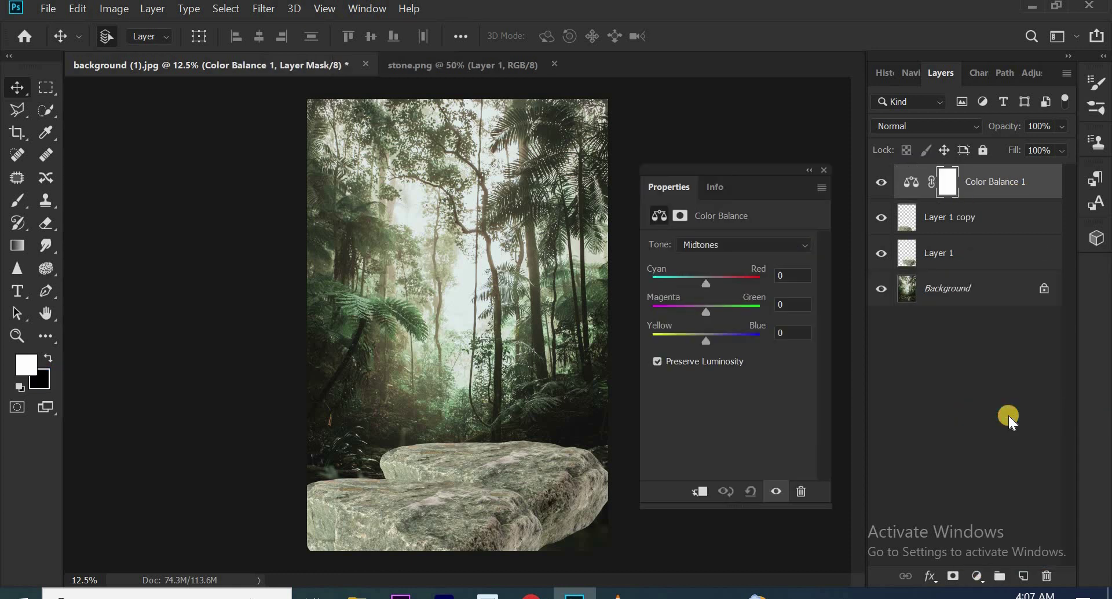
left_click_drag(707, 311, 702, 342)
left_click(826, 170)
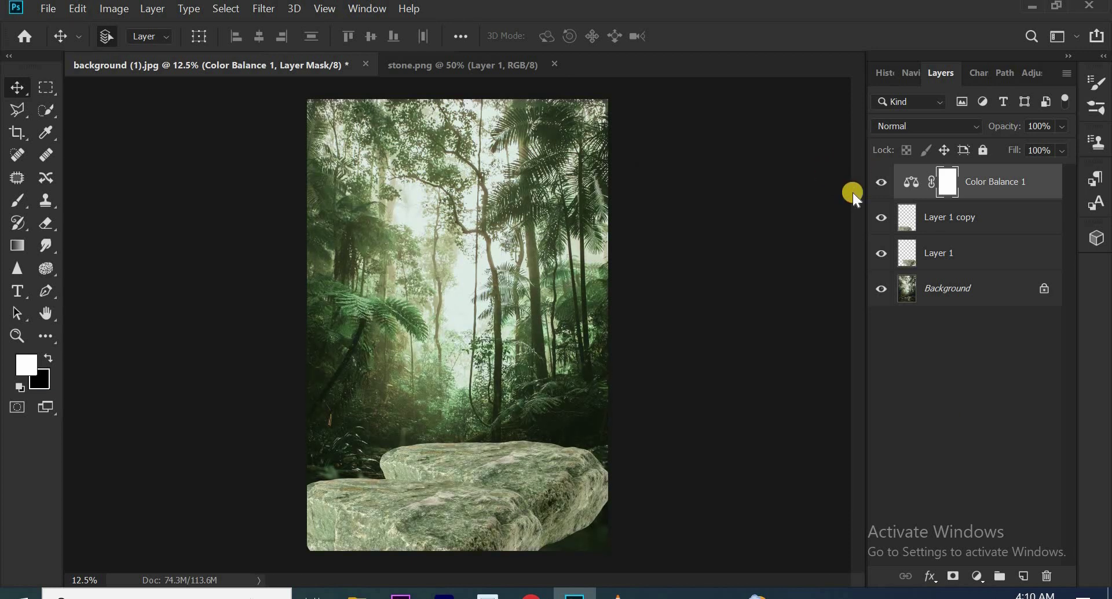
Apply an 11.1-pixel Gaussian Blur to the jungle Background layer.
left_click(985, 287)
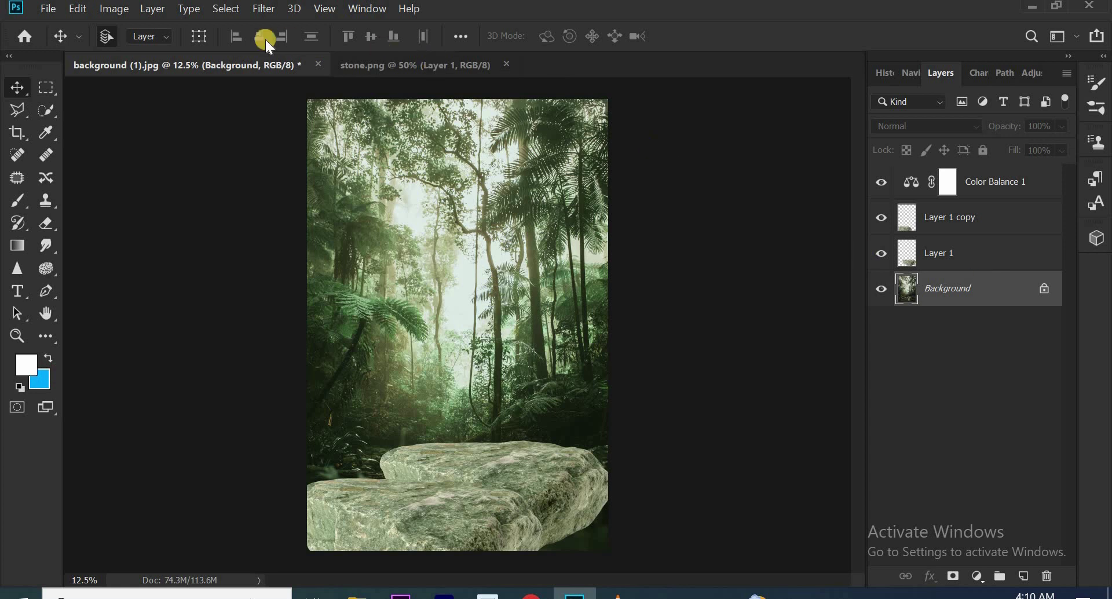
left_click(264, 7)
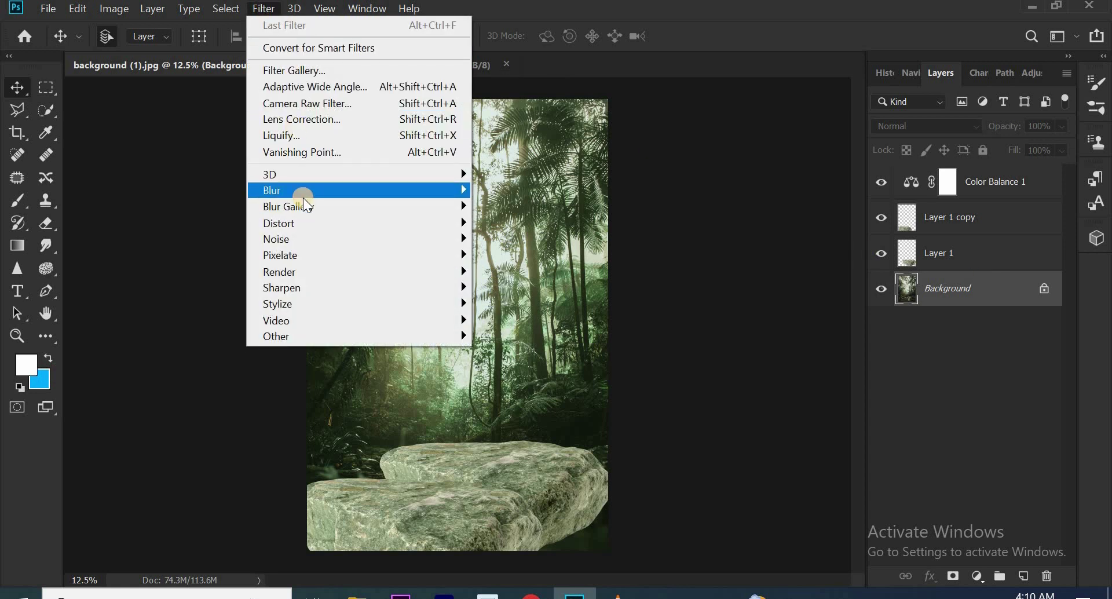
mouse_move(272, 190)
left_click(519, 251)
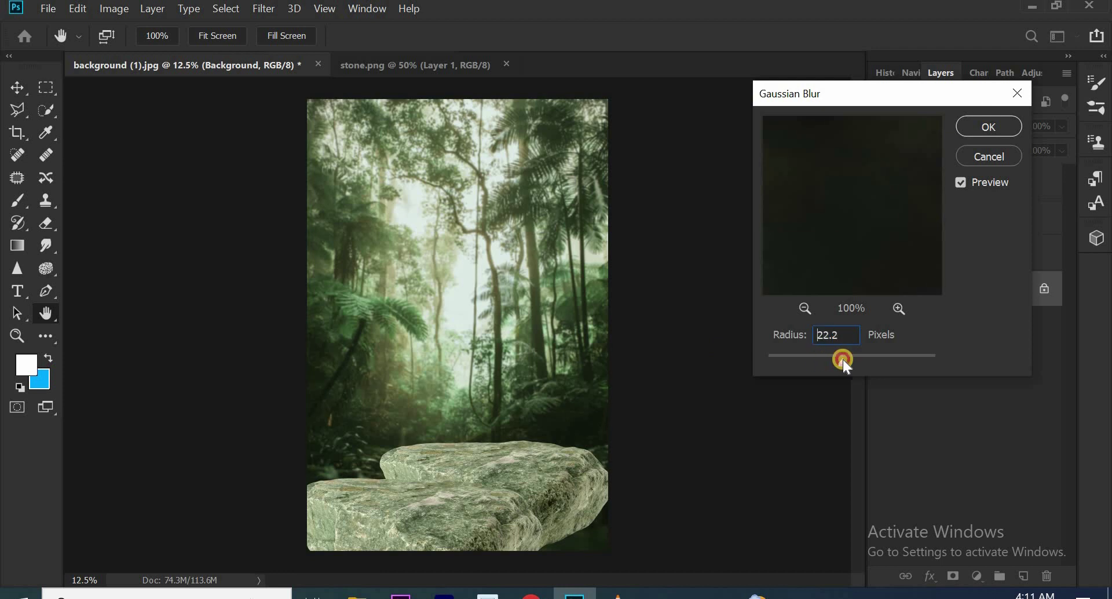
left_click_drag(842, 359, 836, 359)
left_click(993, 124)
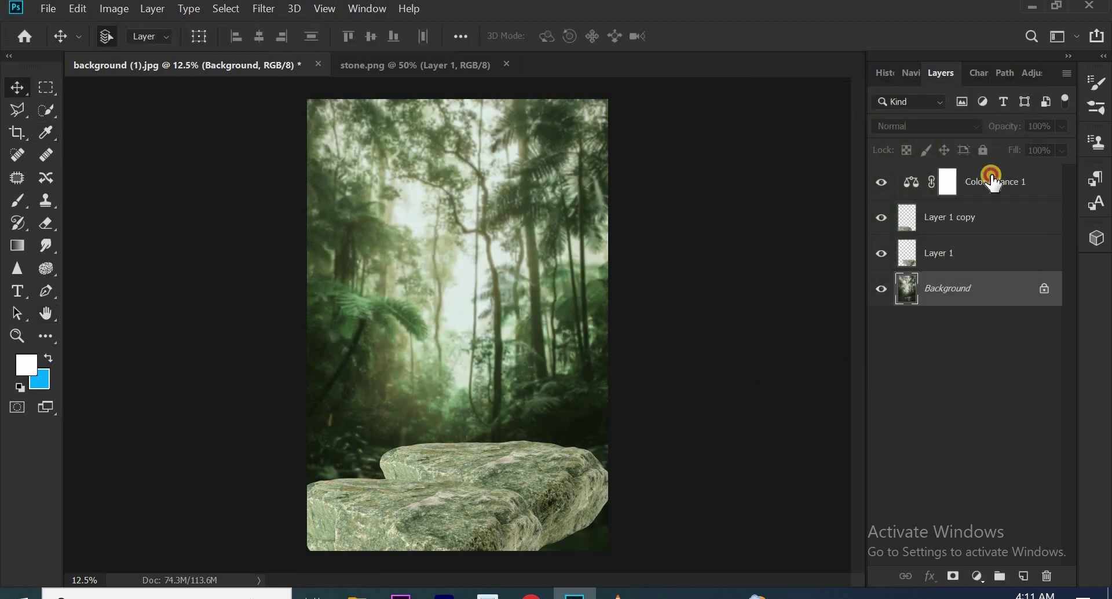
left_click(993, 181)
left_click(799, 289)
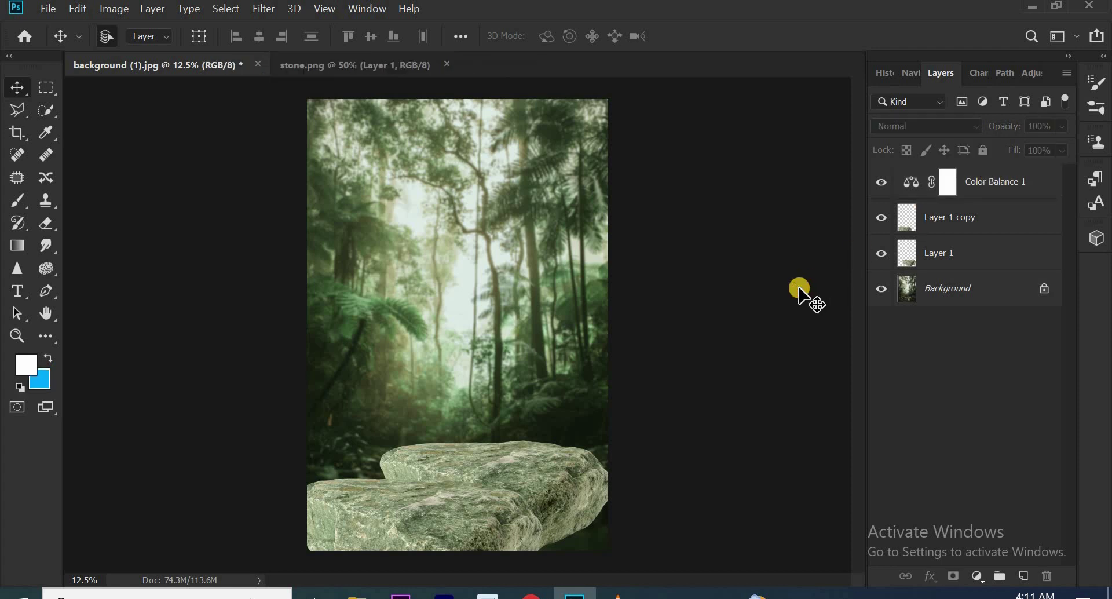
Open the Sprite can image.
key("ctrl+o")
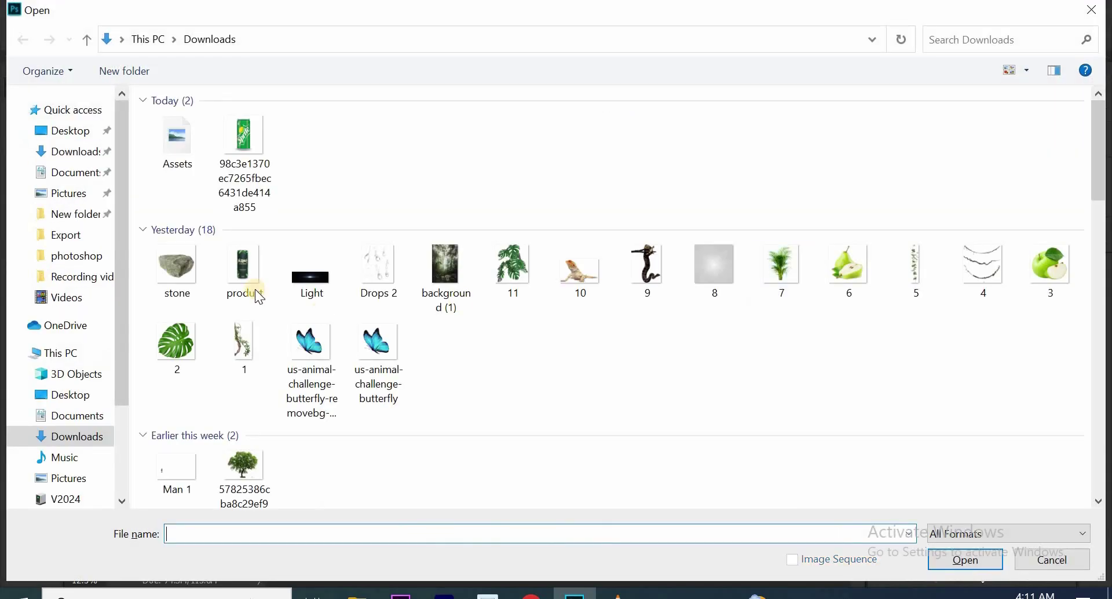
left_click(225, 182)
double_click(224, 181)
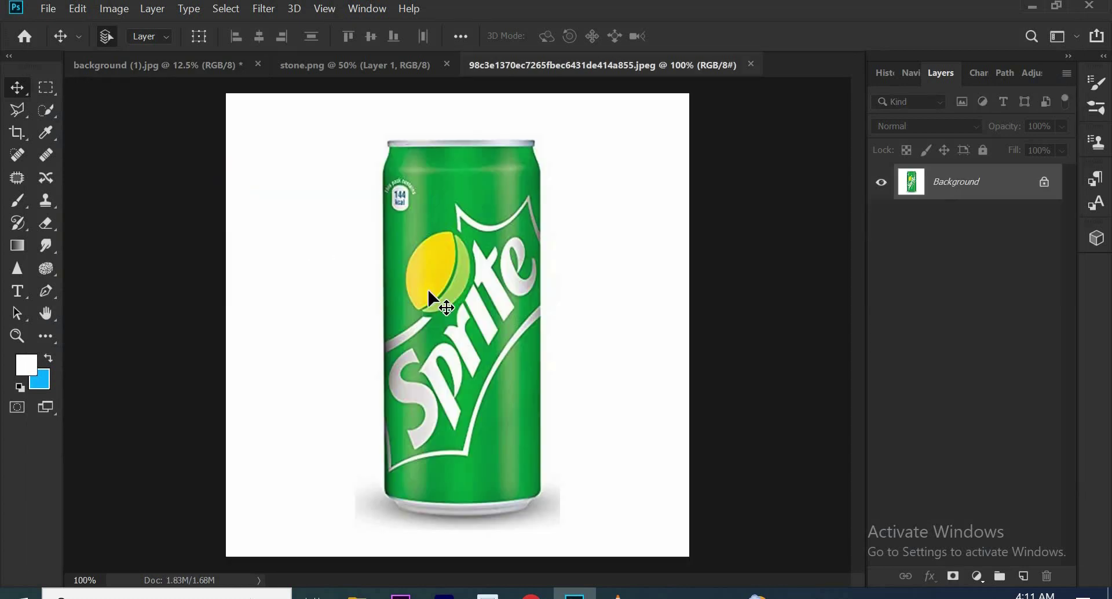
left_click_drag(427, 287, 626, 462)
Quick Select and delete the can's white background, then drag the can into the jungle scene.
left_click(49, 110)
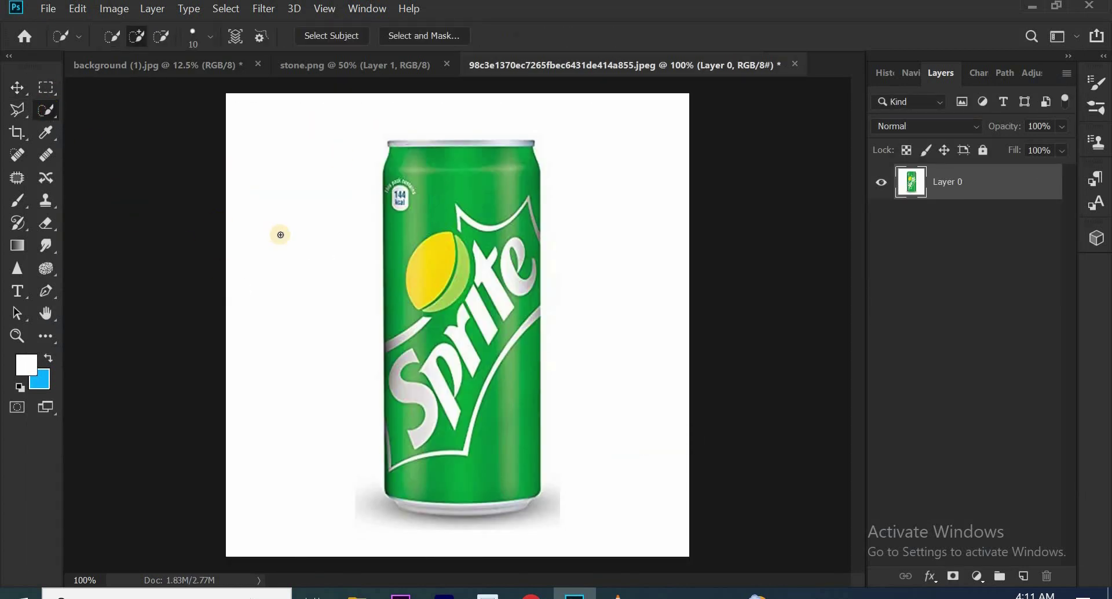
mouse_move(280, 233)
left_mouse_down()
mouse_move(347, 447)
mouse_move(579, 513)
mouse_move(588, 211)
mouse_move(528, 514)
left_mouse_up()
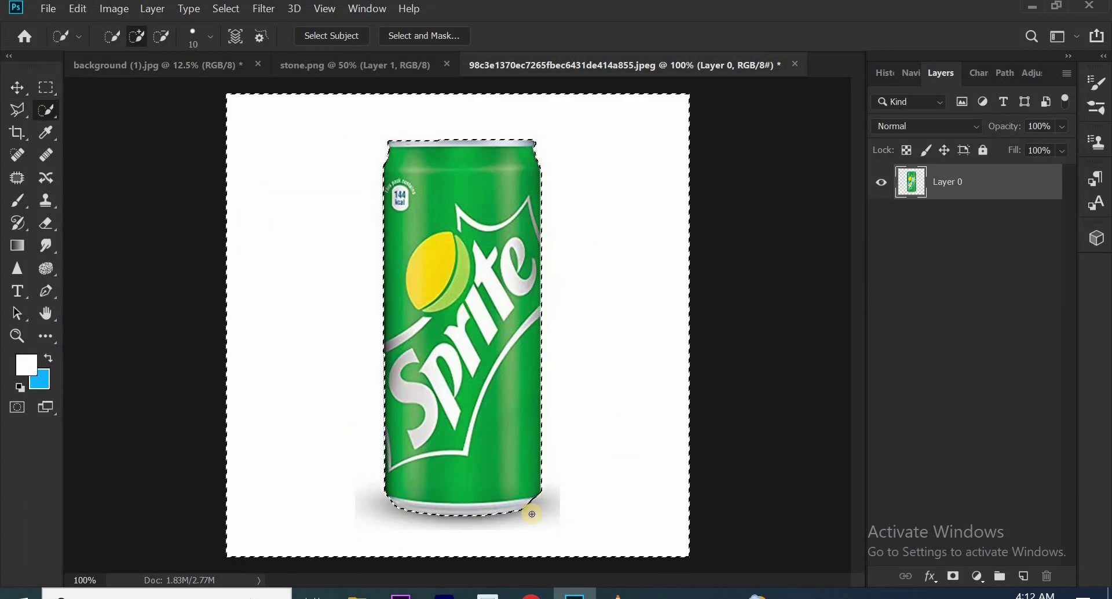
key("Delete")
left_click(18, 90)
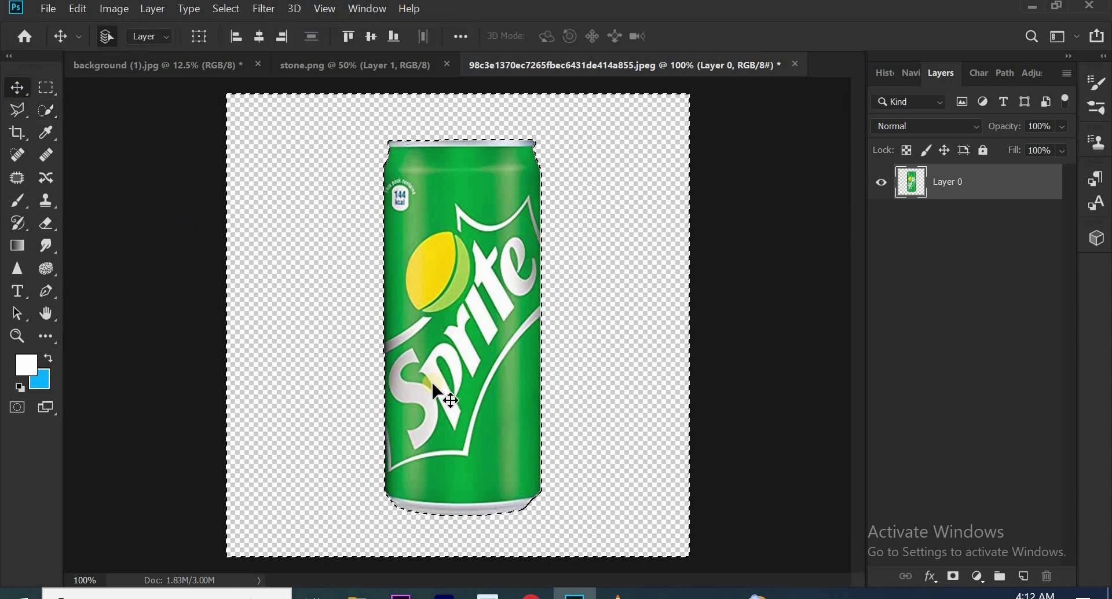
key("ctrl+d")
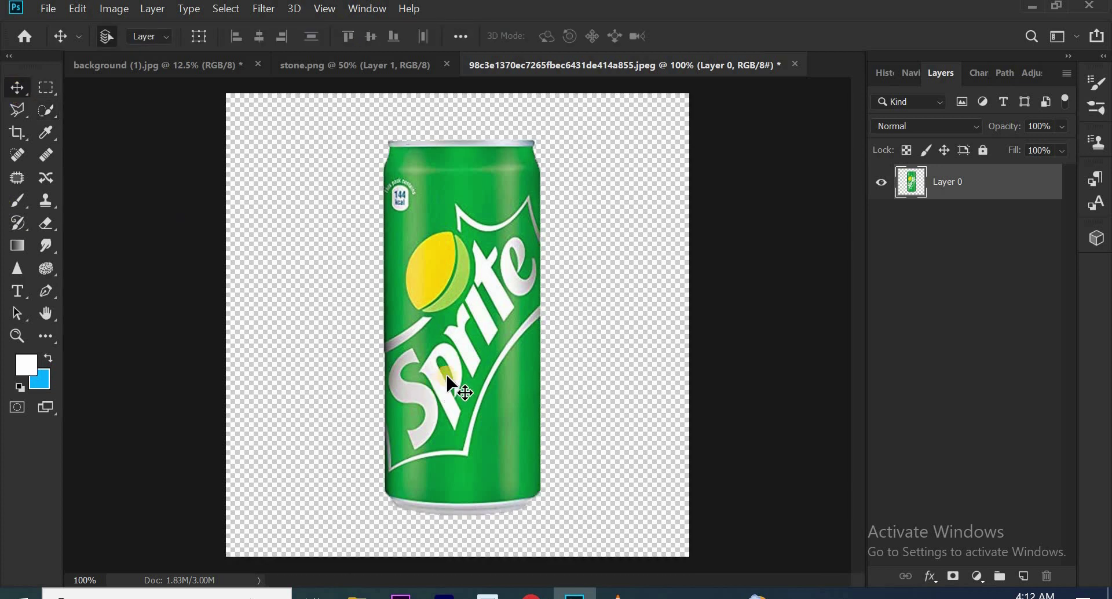
mouse_move(366, 164)
left_mouse_down()
mouse_move(211, 67)
mouse_move(432, 311)
left_mouse_up()
key("ctrl+plus")
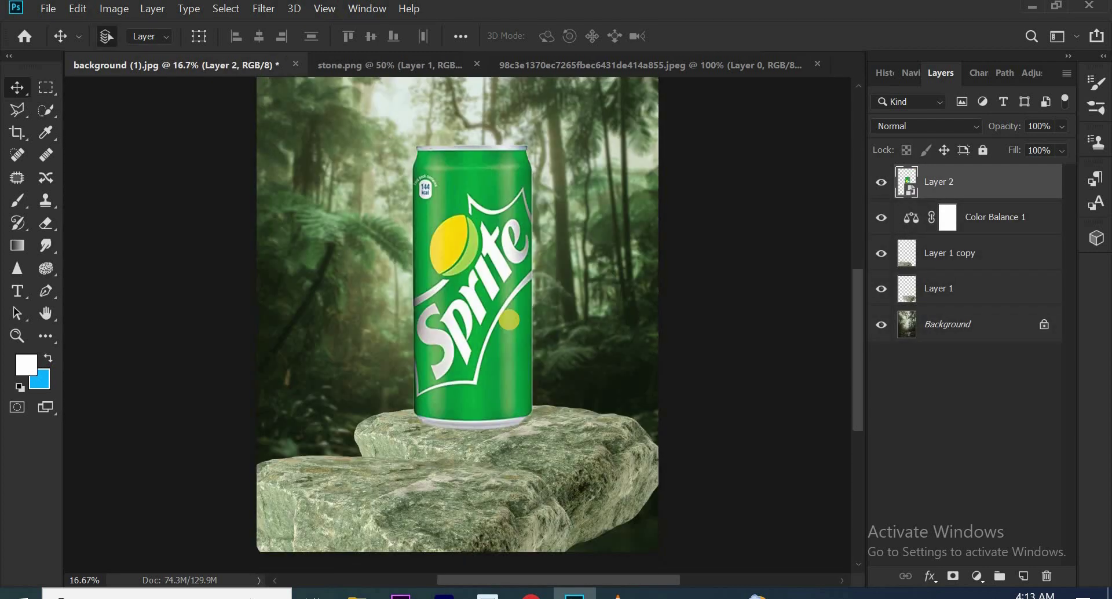
Add a white Color Fill layer clipped to the Sprite can.
left_click(978, 575)
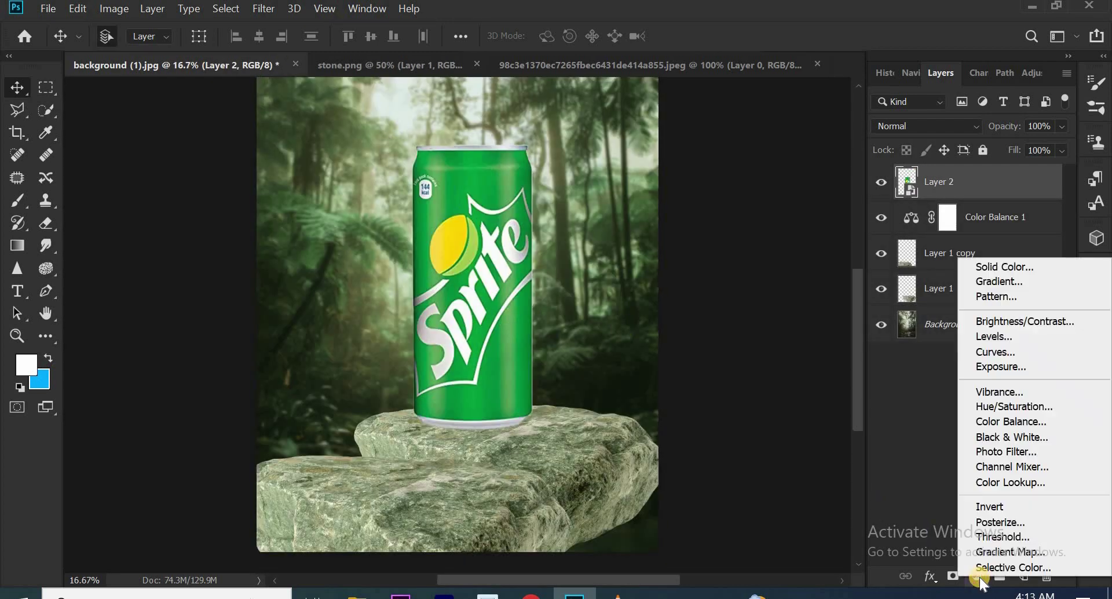
left_click(990, 266)
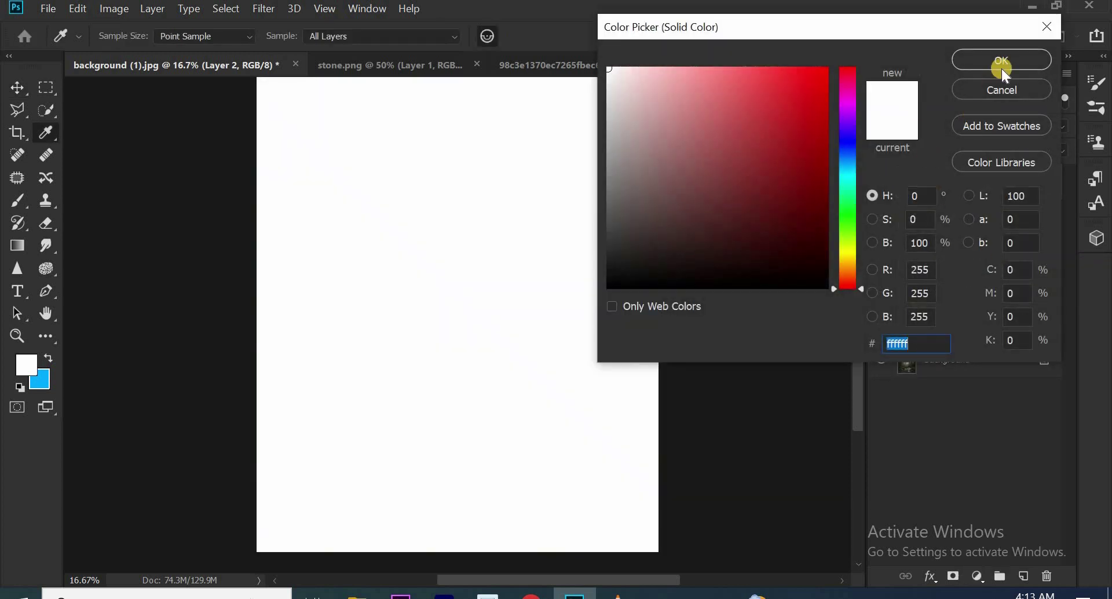
left_click(1002, 62)
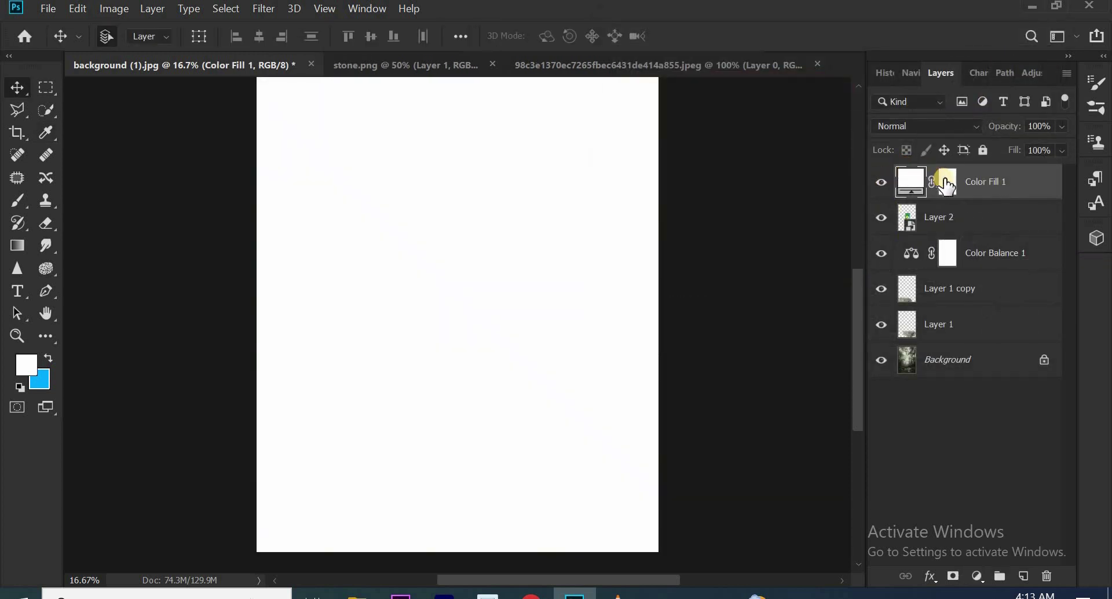
right_click(967, 183)
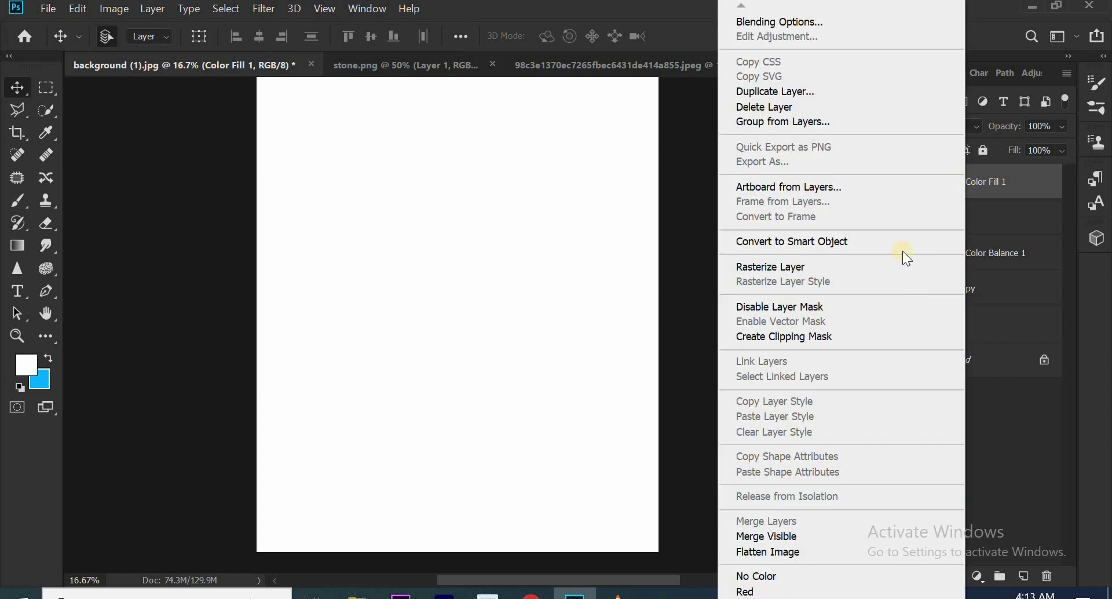
left_click(836, 337)
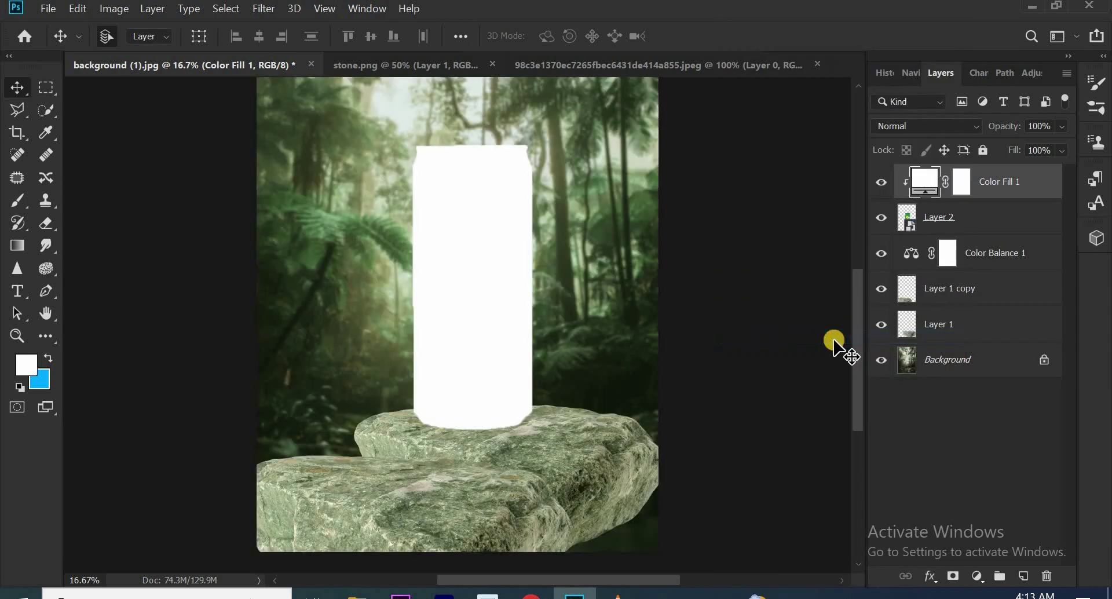
Invert the Color Fill 1 mask to black, hiding the white fill.
left_click(961, 182)
key("ctrl+i")
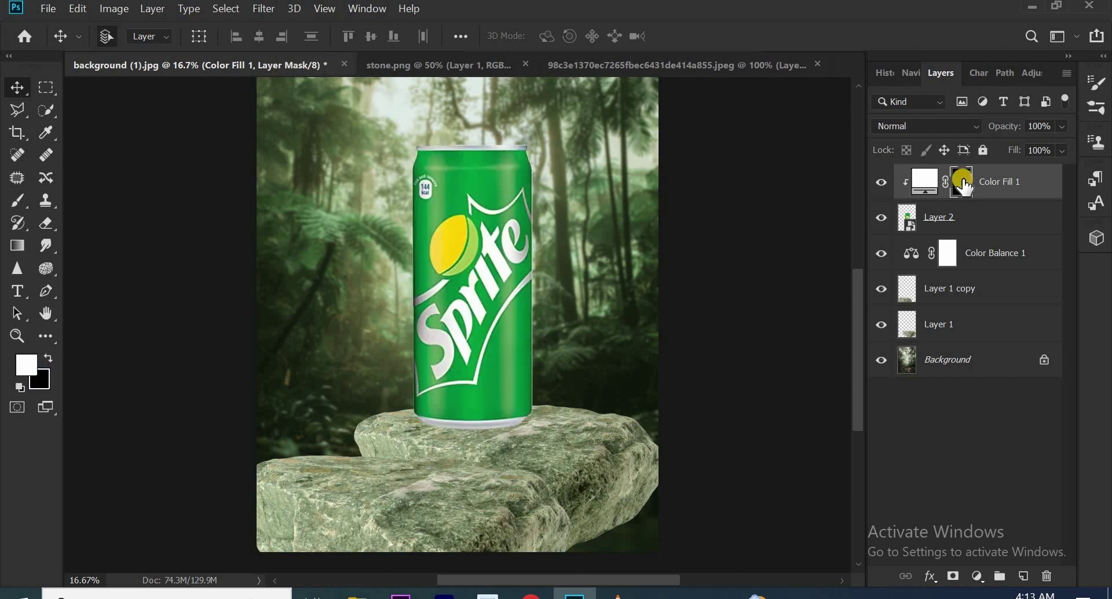
left_click(961, 219)
left_click(967, 252)
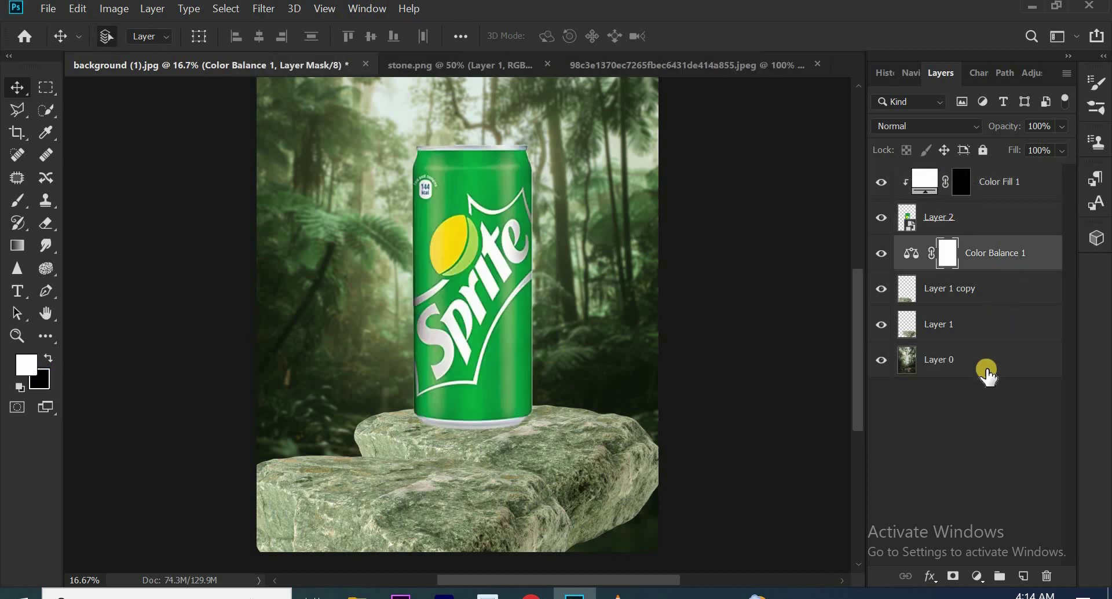
Group Color Balance 1 through Layer 0 into a group named Background, then expand it.
left_click(986, 370)
right_click(986, 371)
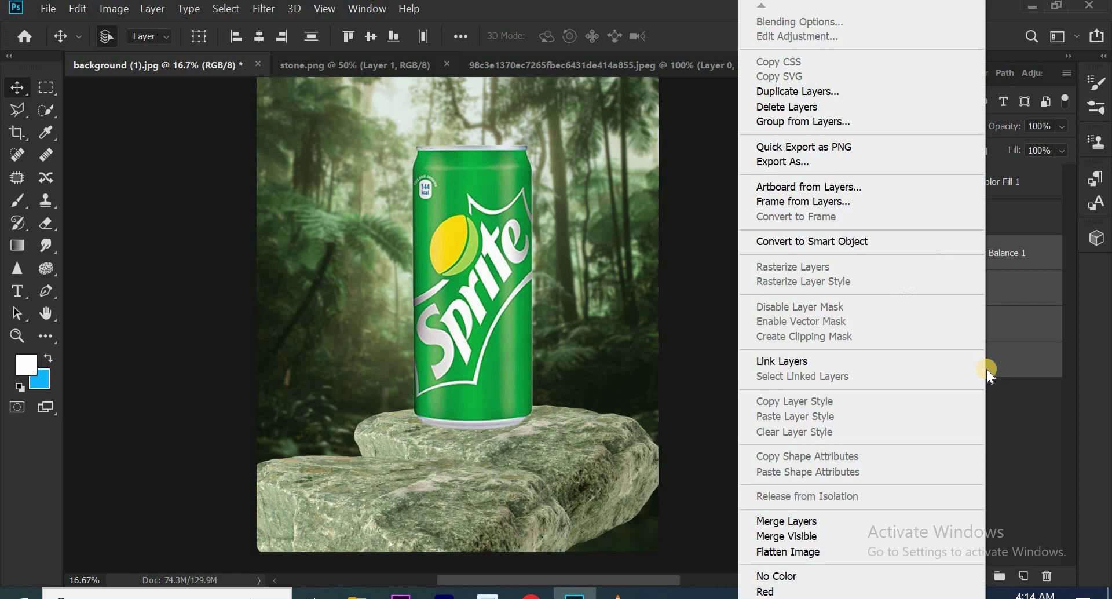
left_click(863, 115)
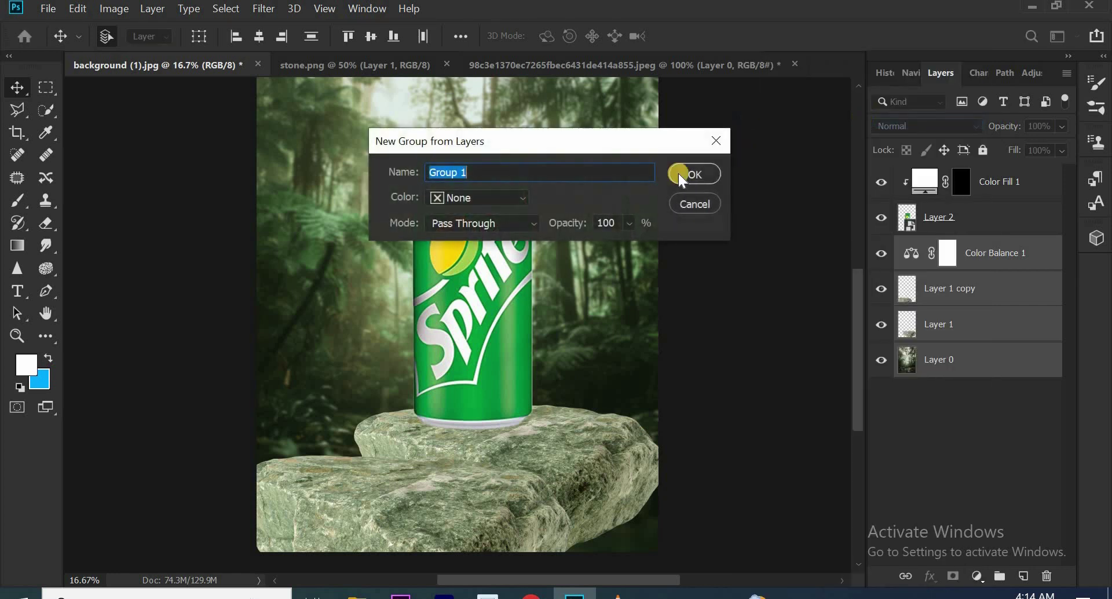
type("Bag")
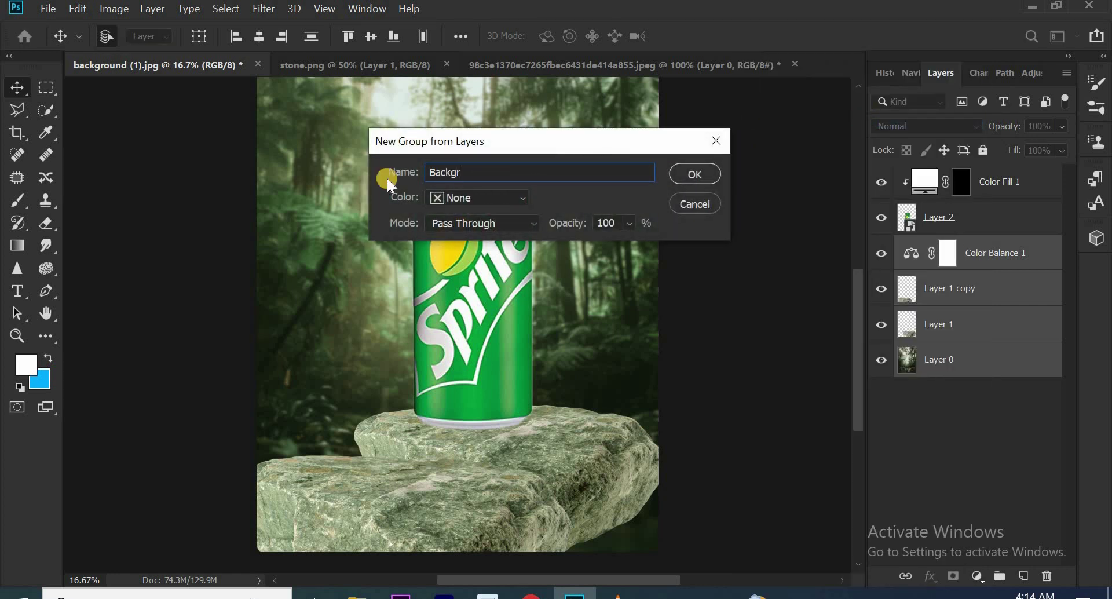
left_click(694, 175)
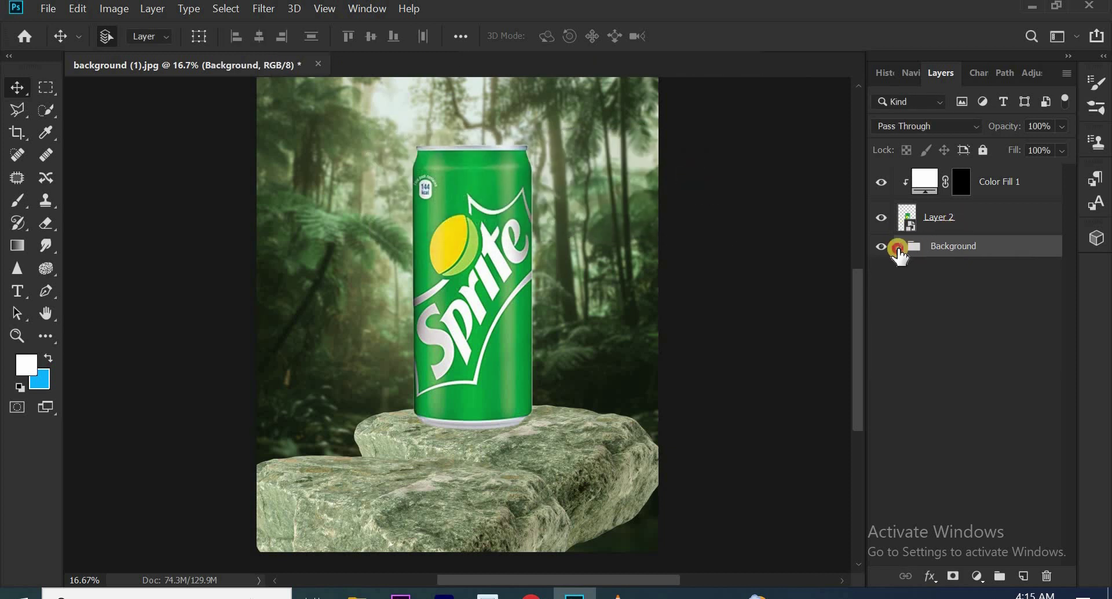
left_click(897, 247)
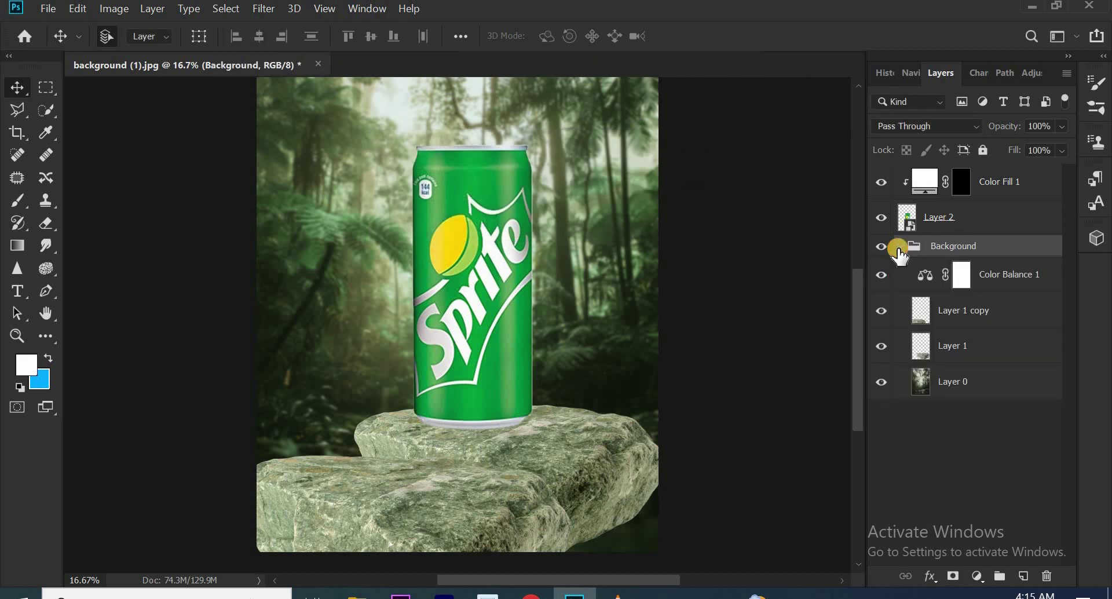
Set up a white size-60 brush at 100% flow on the Color Fill 1 mask, fill opacity 80%.
left_click(960, 181)
key("b")
key("d")
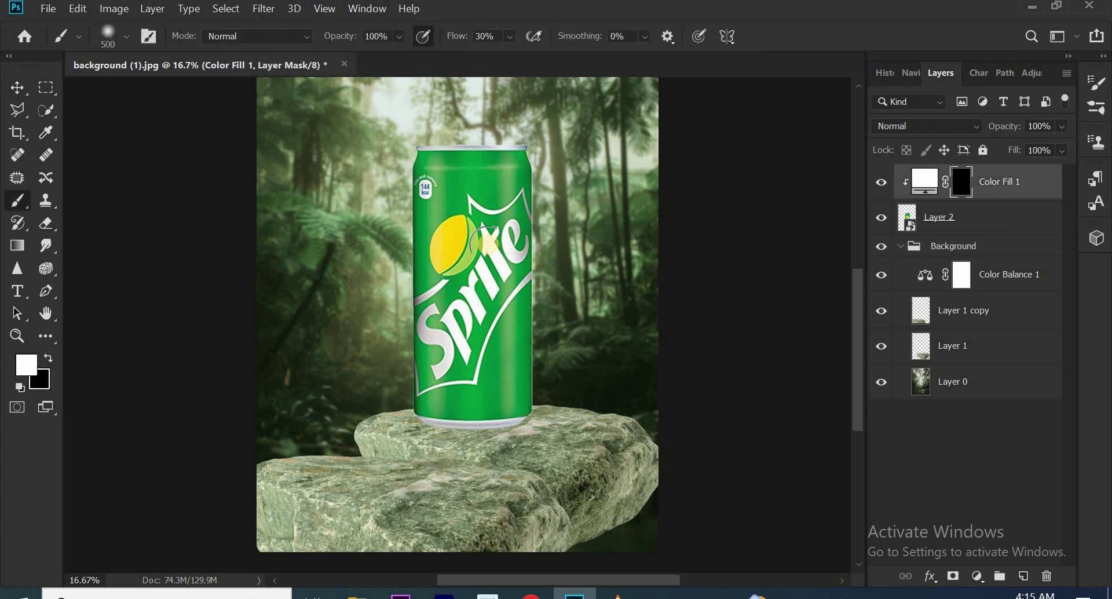
key("bracketleft")
key("bracketleft")
key("bracketleft")
key("ctrl+plus")
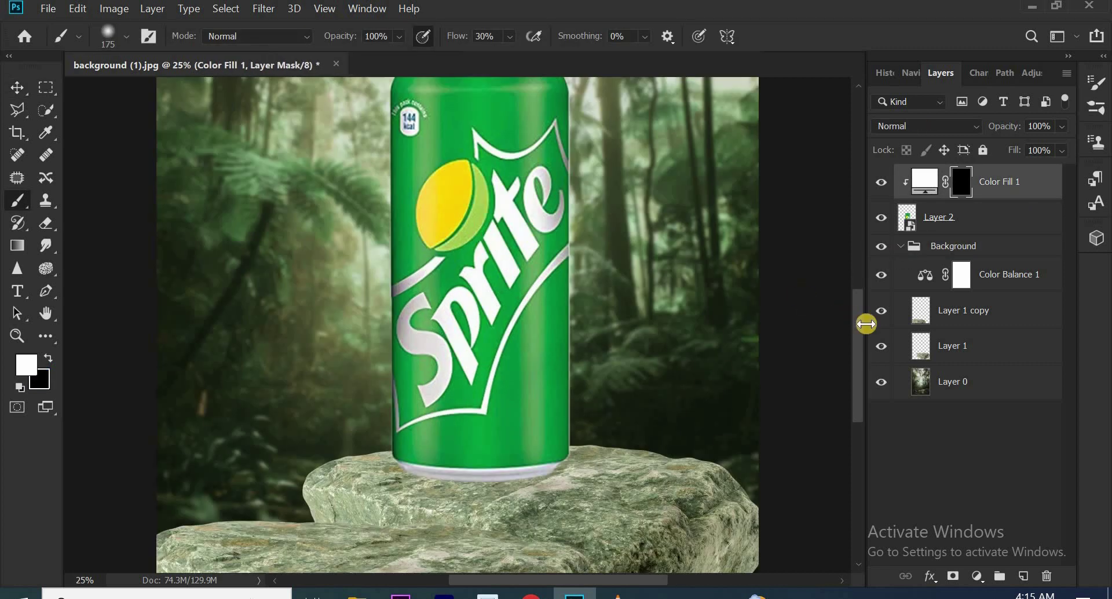
key("ctrl+plus")
key("bracketleft")
key("bracketleft")
key("bracketleft")
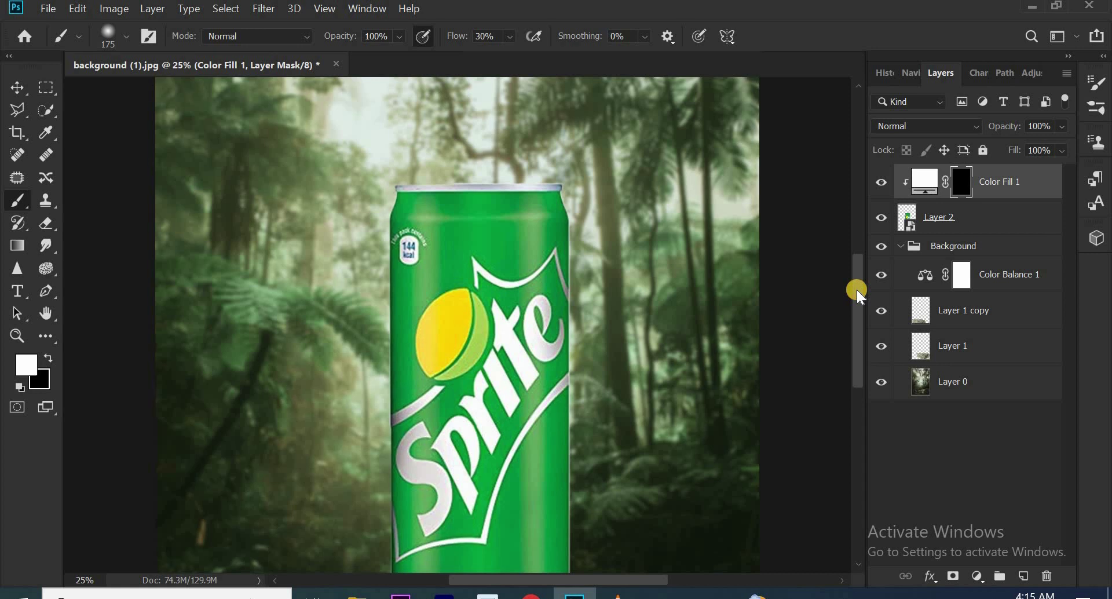
key("shift+0")
left_click(1042, 127)
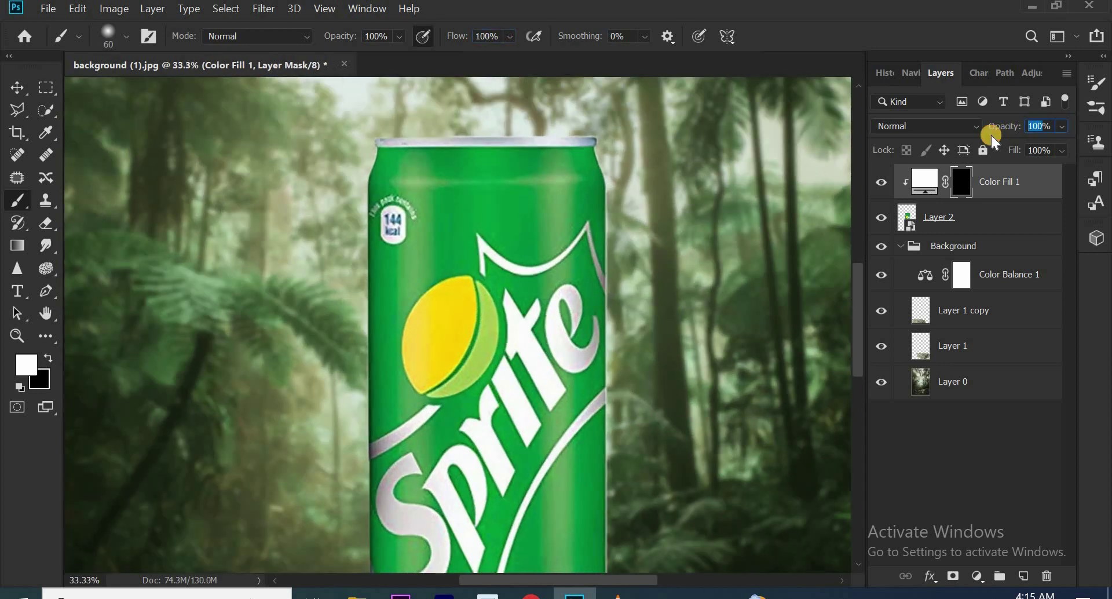
type("80")
Paint white highlights along the can's rim and sides, undoing the bottom-rim stroke.
mouse_move(596, 131)
left_mouse_down()
mouse_move(607, 181)
mouse_move(608, 472)
left_mouse_up()
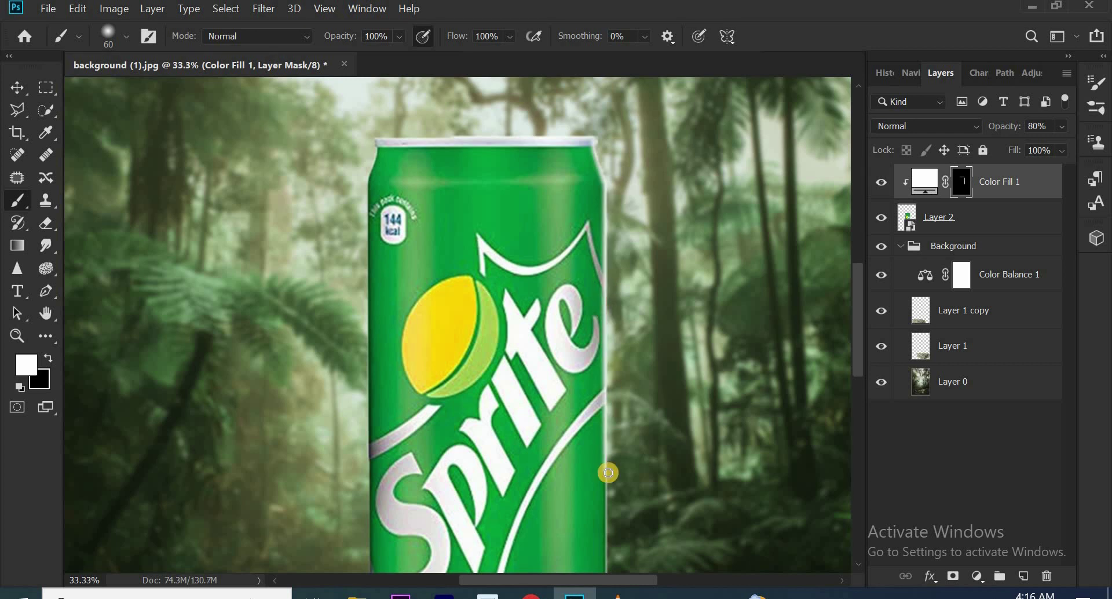
left_click_drag(863, 321, 860, 405)
left_click_drag(606, 323, 593, 334)
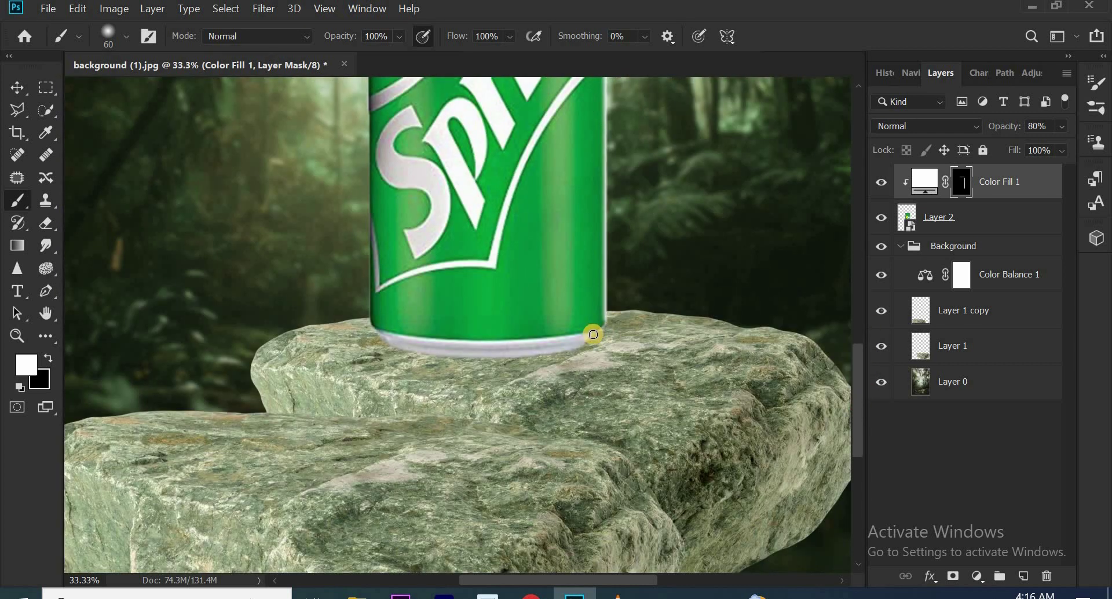
left_click(377, 332, "shift")
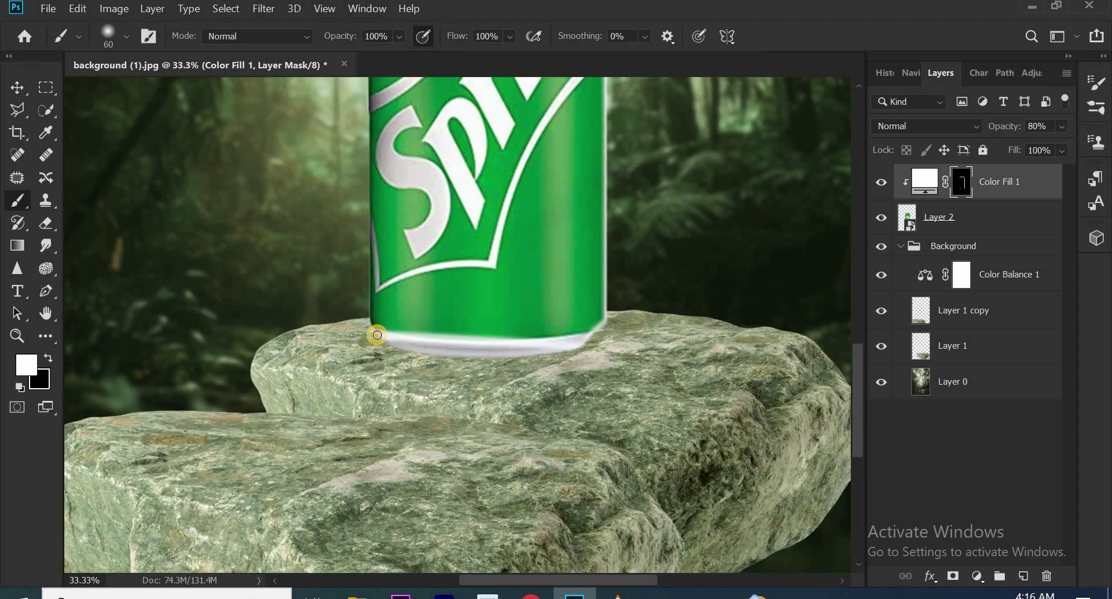
key("ctrl+z")
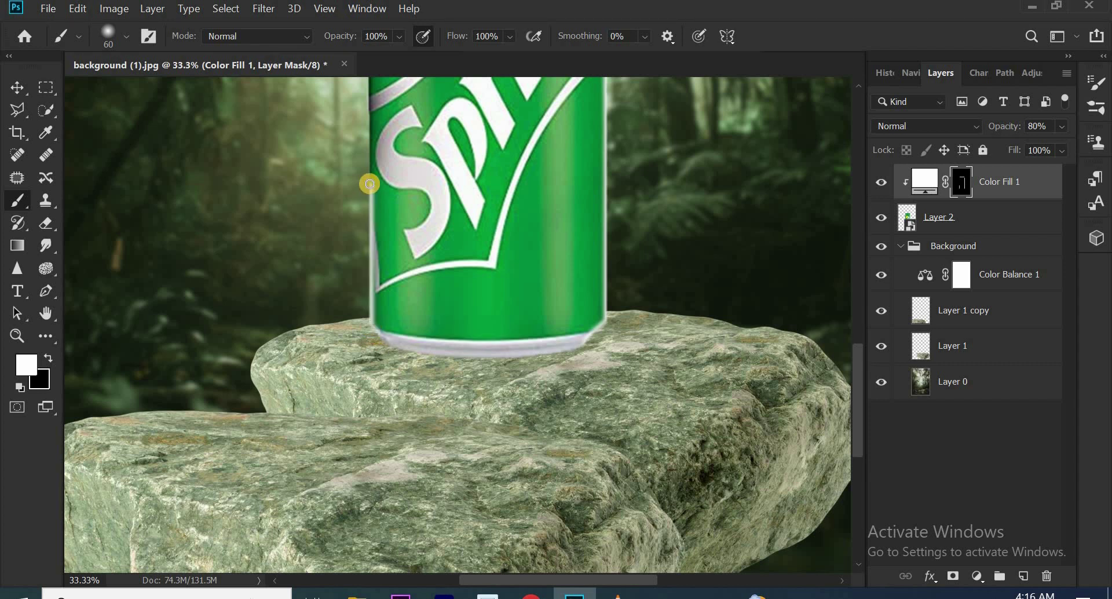
left_click_drag(859, 377, 859, 298)
key("ctrl+0")
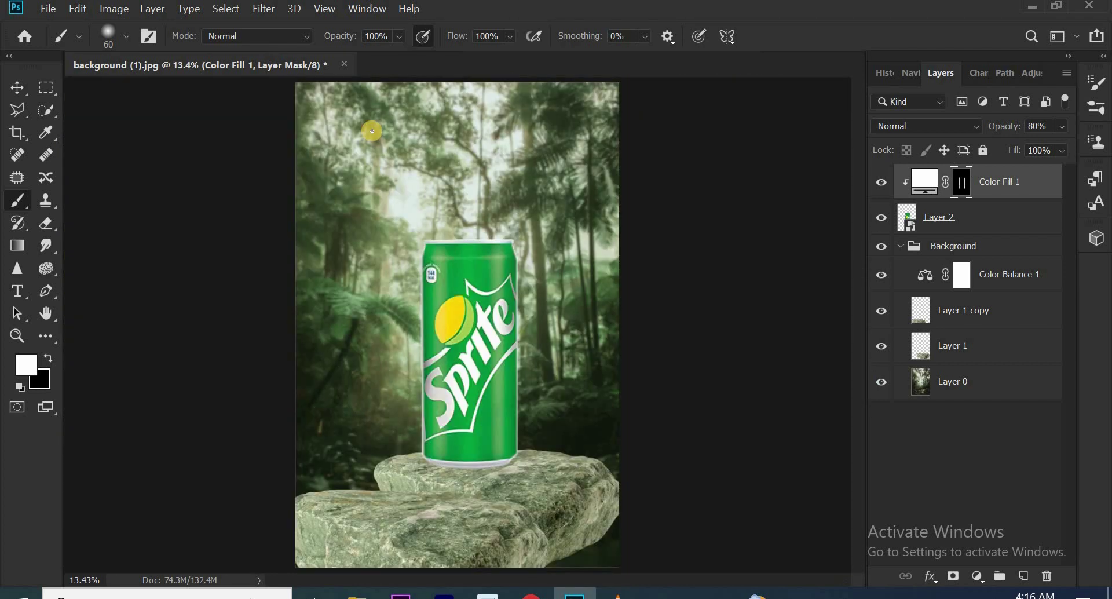
Apply Color Balance to the can layer, Layer 2, with Magenta/Green at +17.
left_click(960, 219)
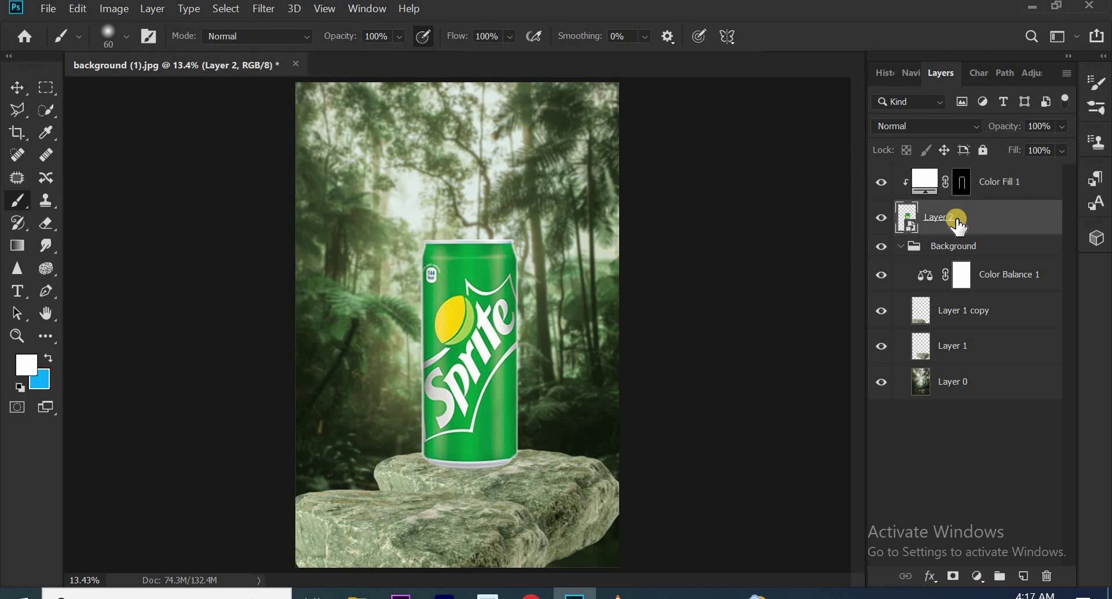
left_click(110, 9)
mouse_move(139, 48)
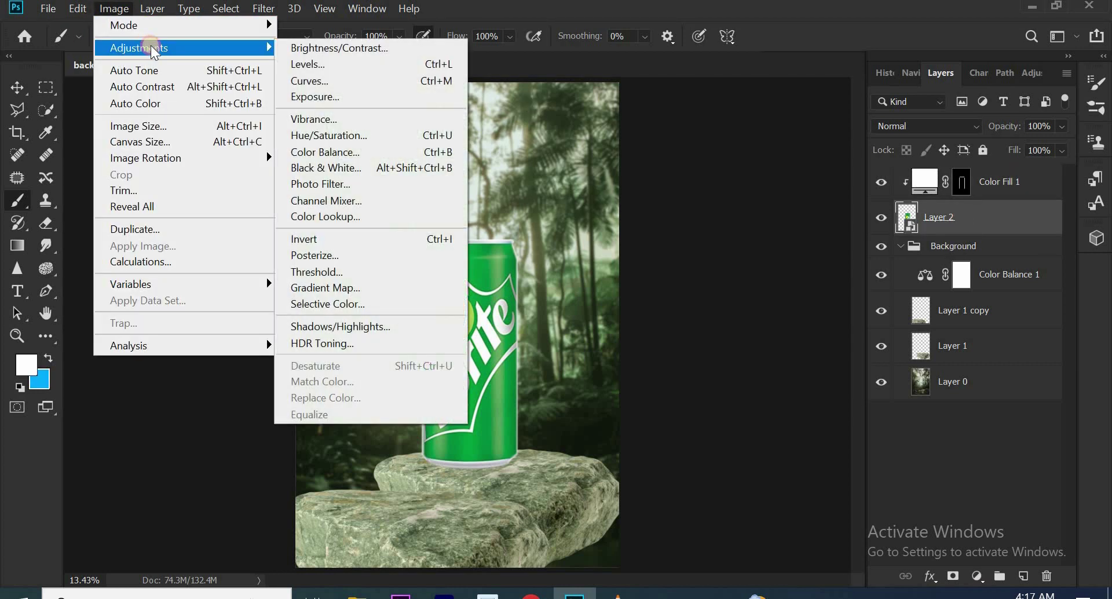
left_click(388, 138)
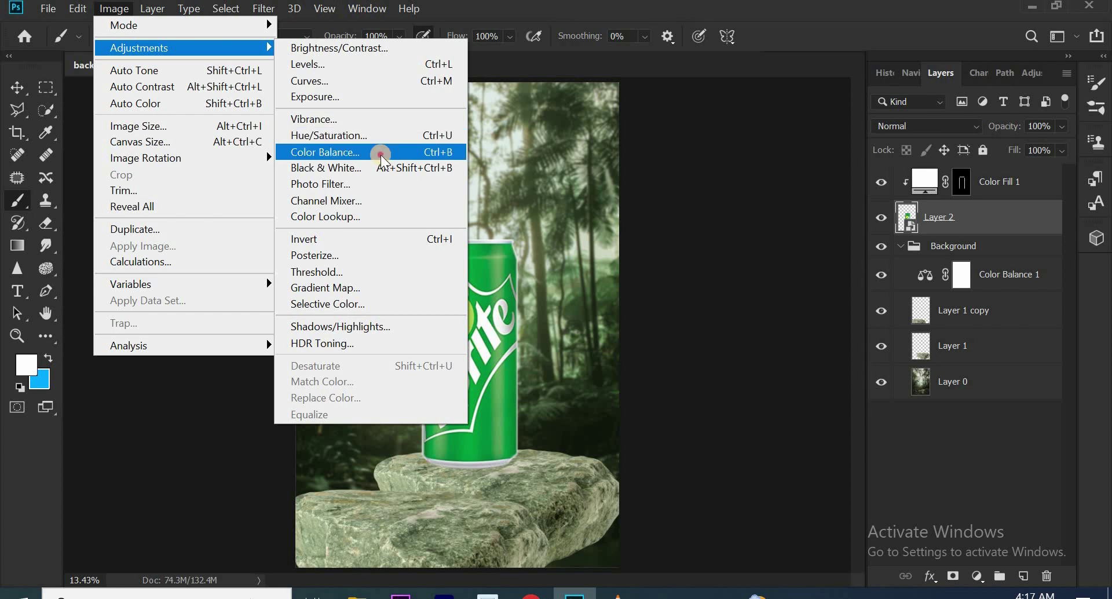
left_click(382, 153)
left_click_drag(647, 97, 921, 56)
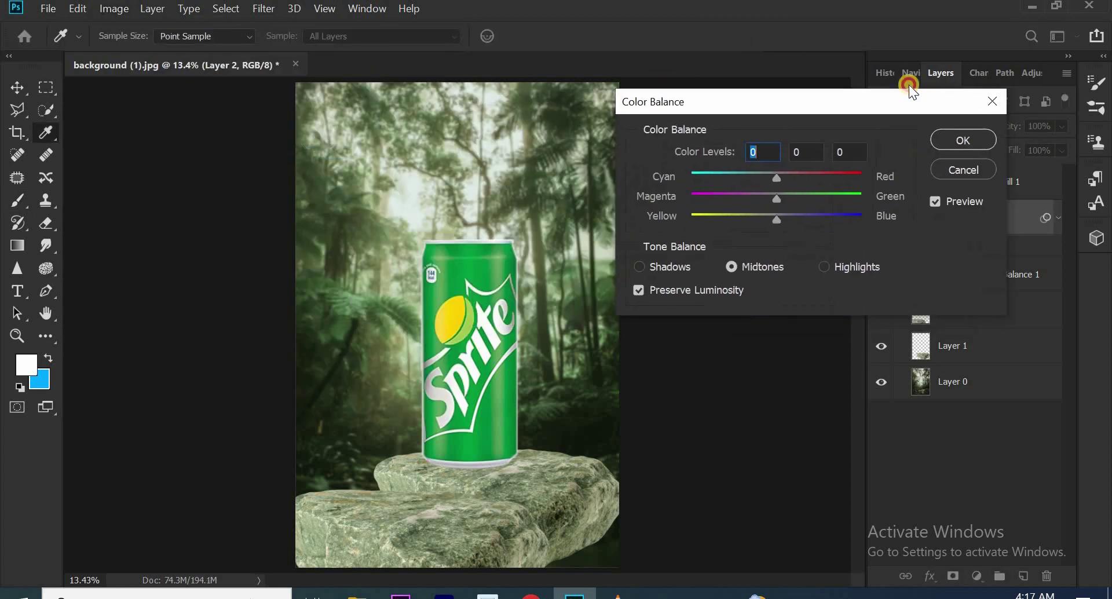
left_click_drag(790, 159, 801, 161)
left_click(976, 101)
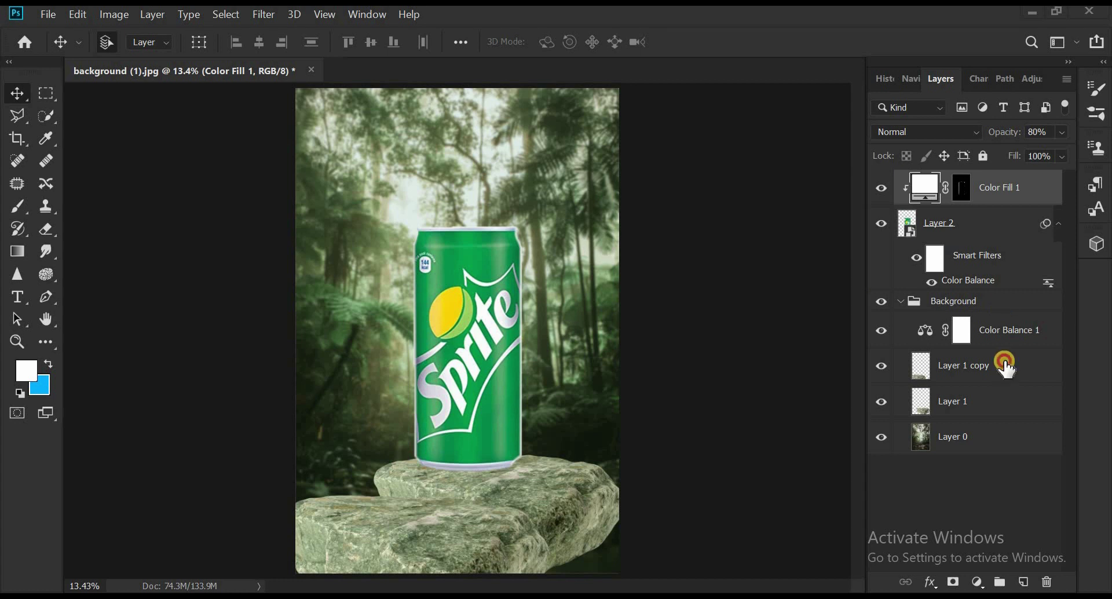
Group Layer 1 copy and Layer 1 into Group 1 and clip Color Balance 1 to it.
left_click(1005, 365)
left_click(985, 401, "ctrl")
right_click(985, 401)
left_click(789, 129)
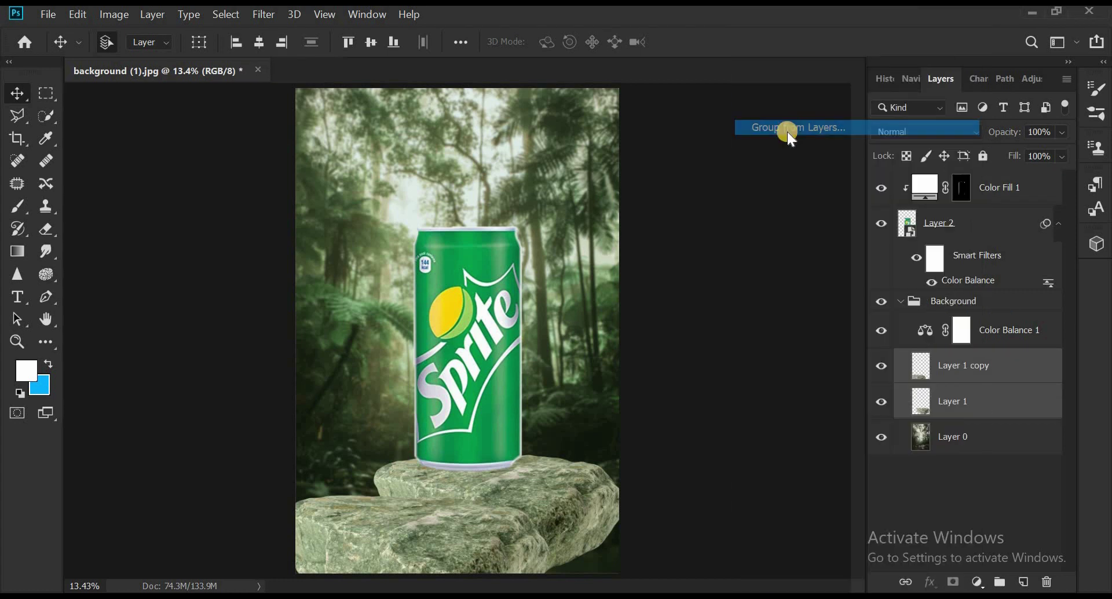
key("Return")
right_click(985, 329)
left_click(886, 345)
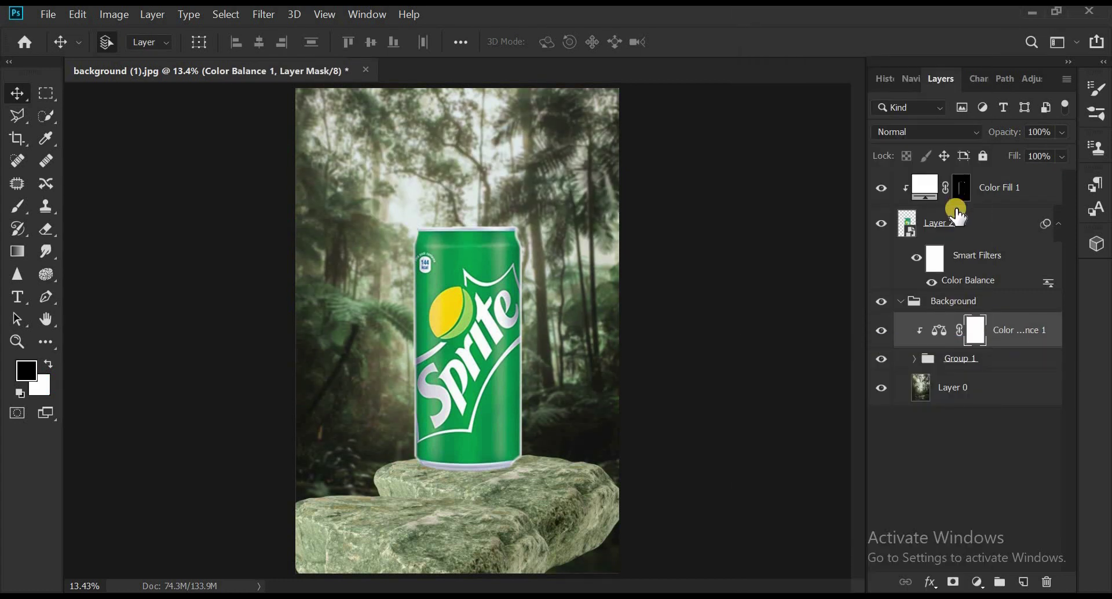
Add a white layer mask to the can layer, Layer 2.
left_click(943, 223)
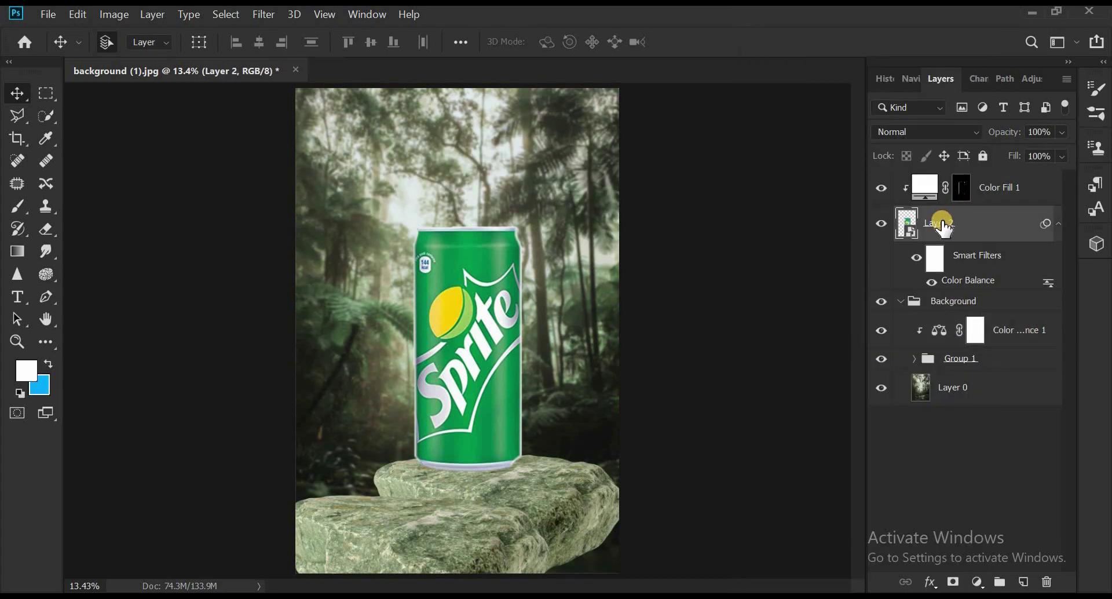
left_click(953, 582)
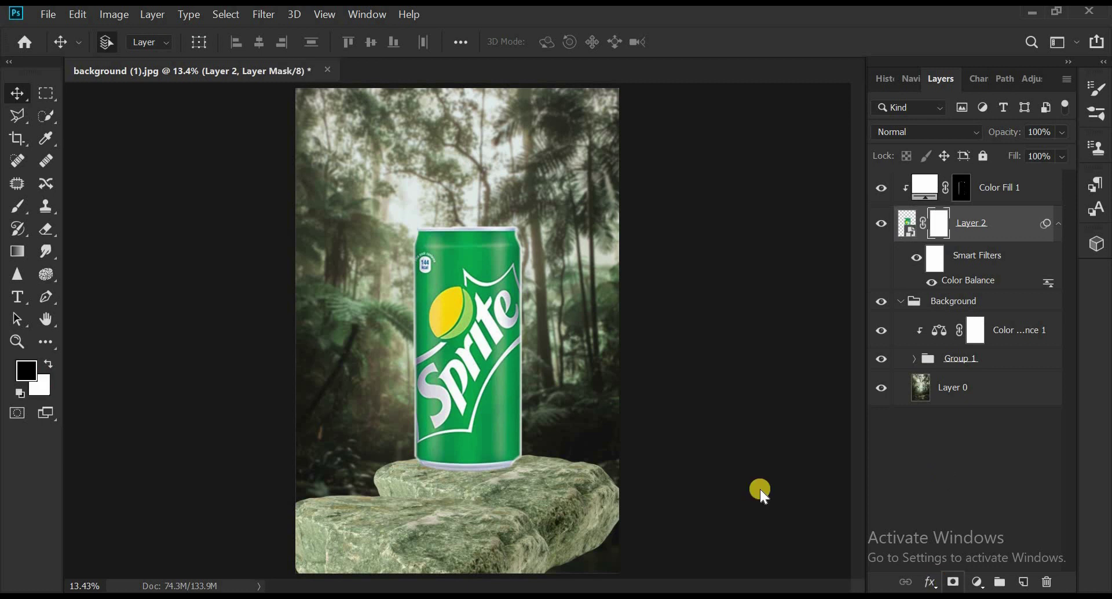
left_click(14, 202)
scroll(453, 218, "up", 2)
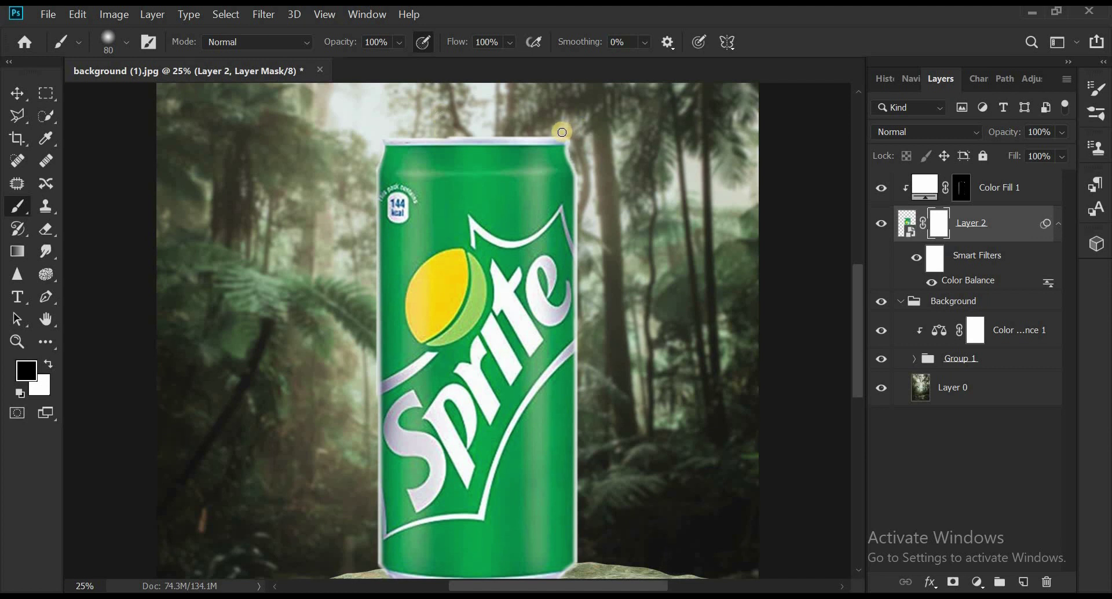
left_click(17, 94)
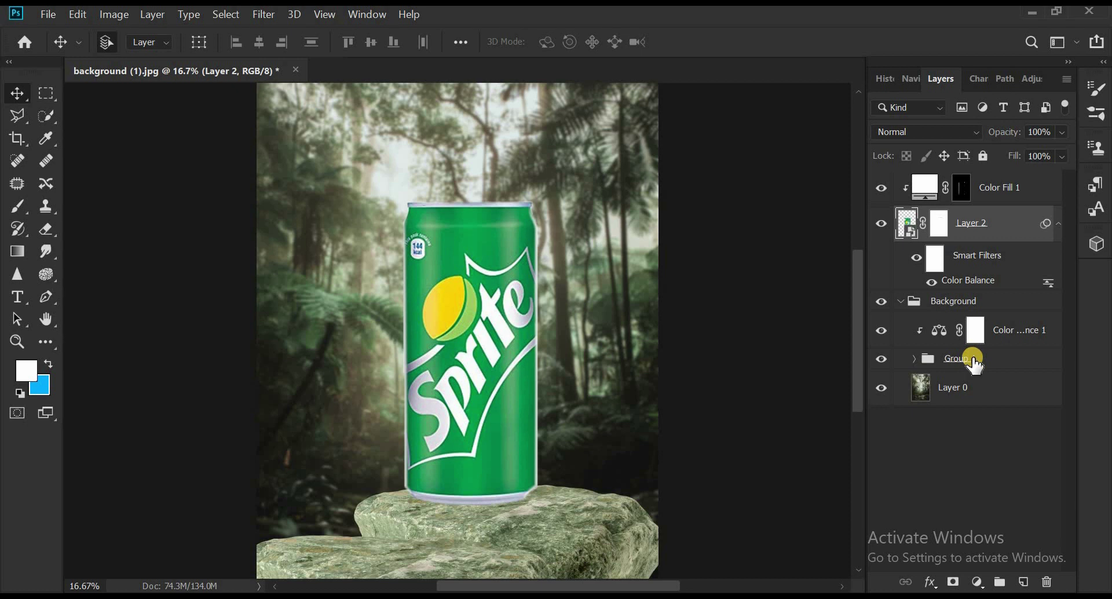
left_click(965, 388)
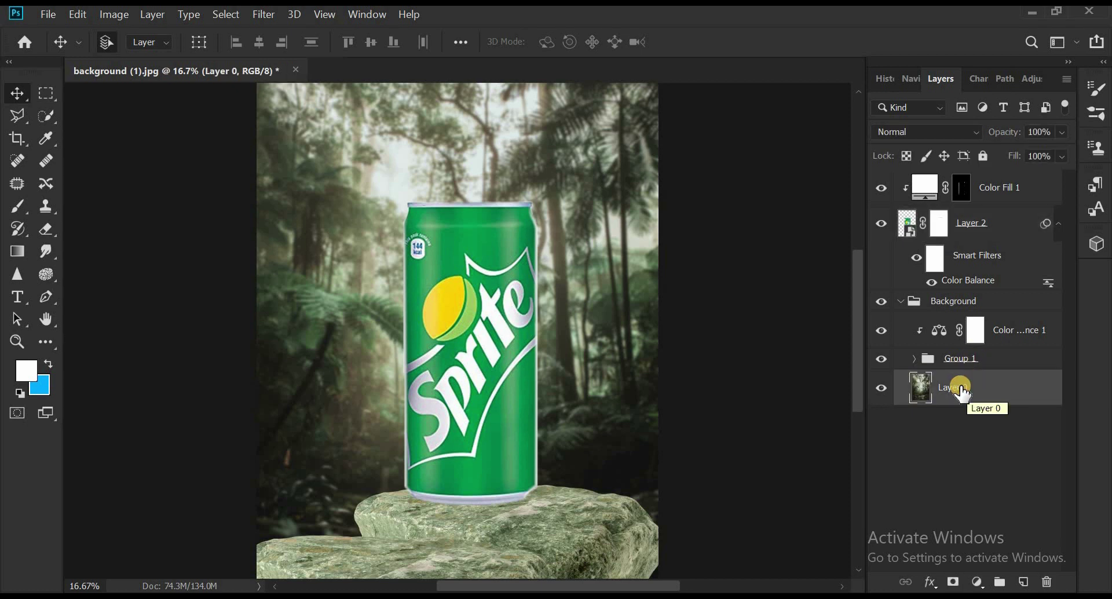
Open 8.png and drag the light-rays image into the Sprite scene.
key("ctrl+o")
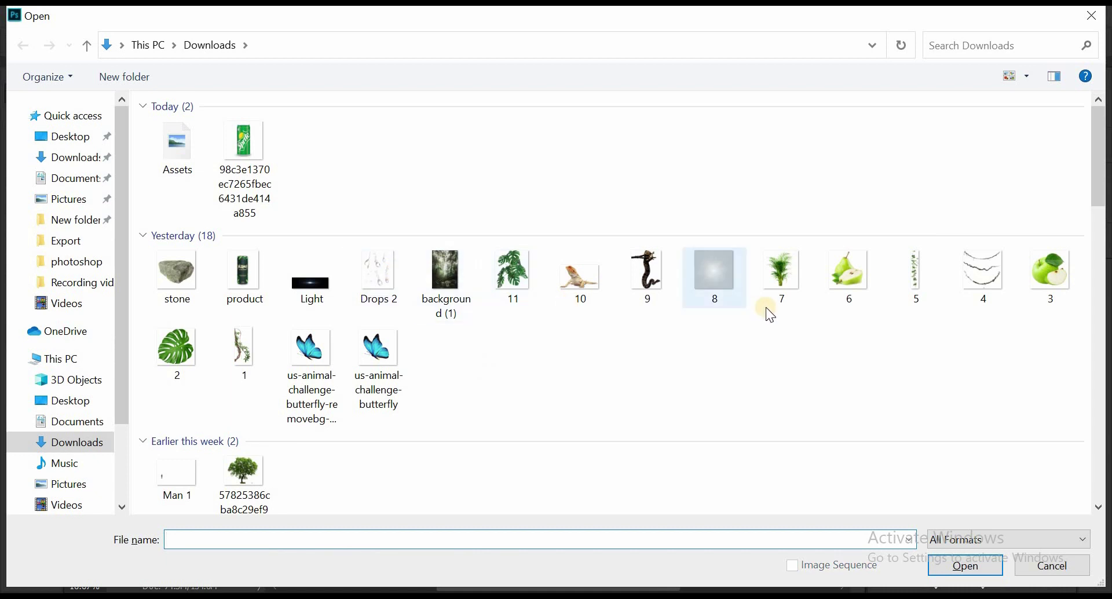
left_click(714, 286)
double_click(714, 286)
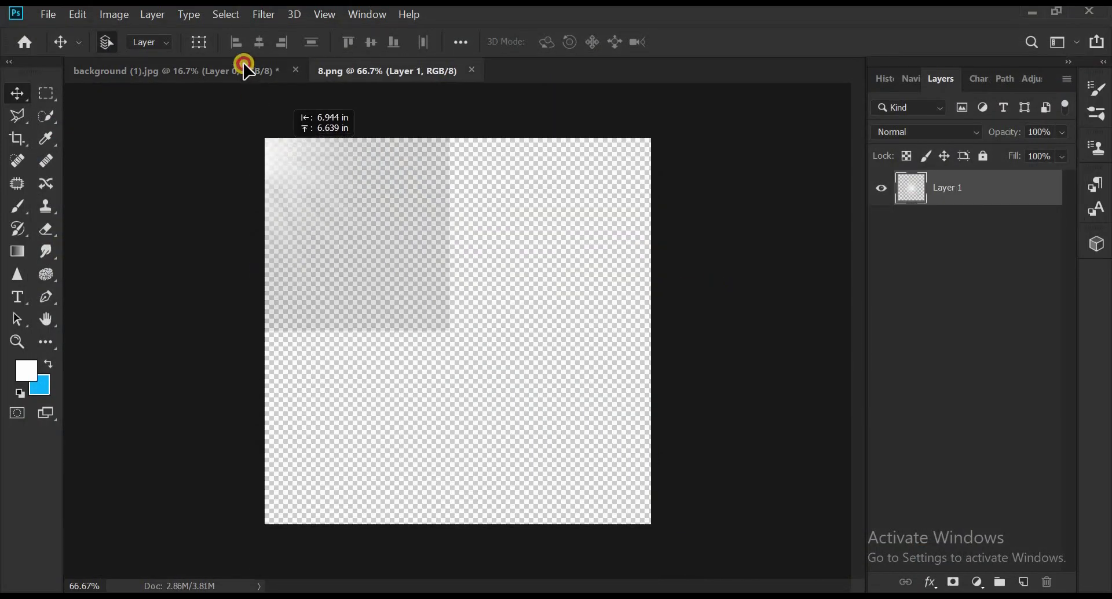
mouse_move(477, 334)
left_mouse_down()
mouse_move(496, 280)
mouse_move(530, 345)
left_mouse_up()
Enlarge the light-rays layer to cover the canvas and set it to Overlay.
left_click_drag(573, 215, 669, 100)
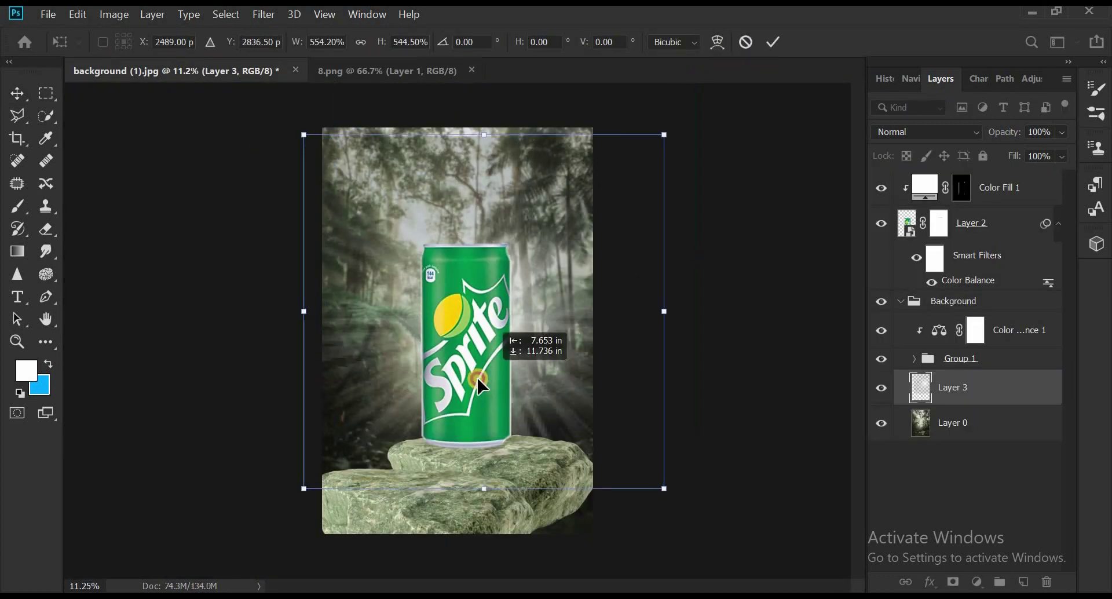
left_click_drag(577, 313, 566, 318)
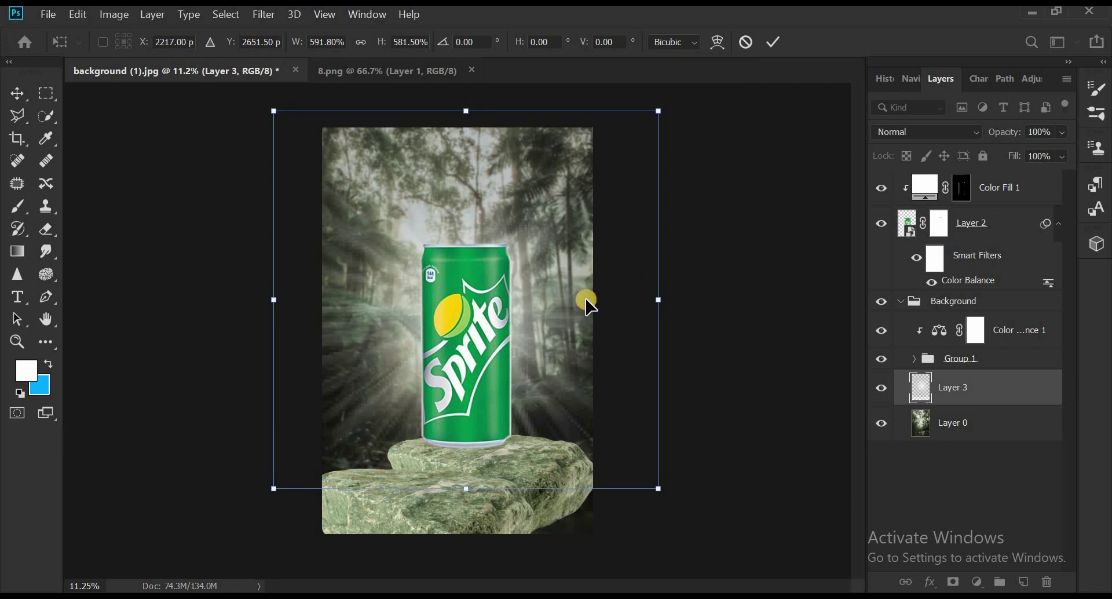
left_click(773, 41)
left_click(945, 125)
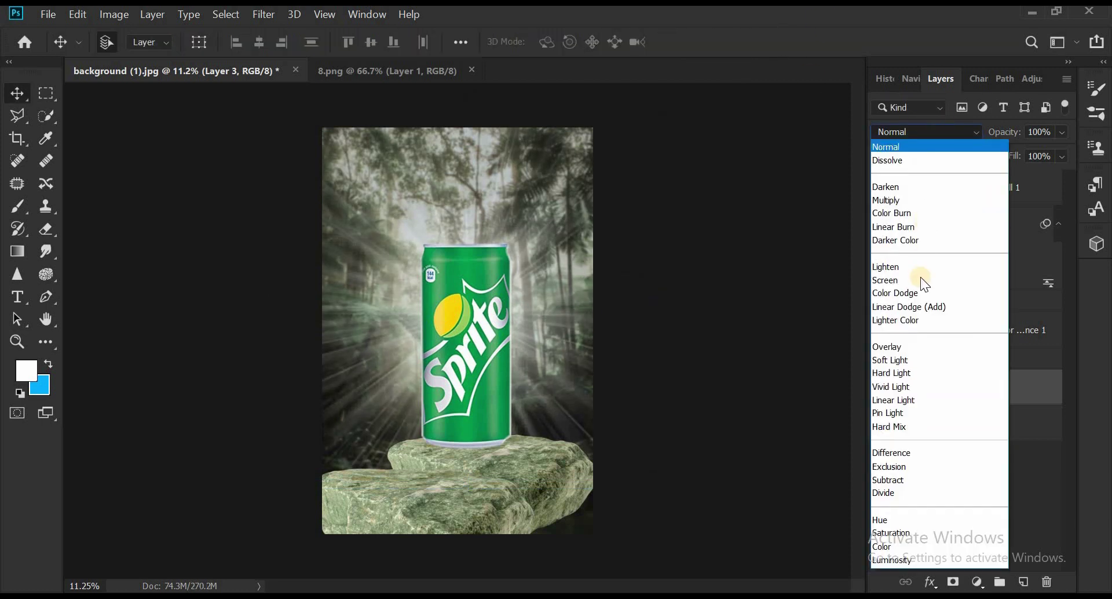
left_click(902, 348)
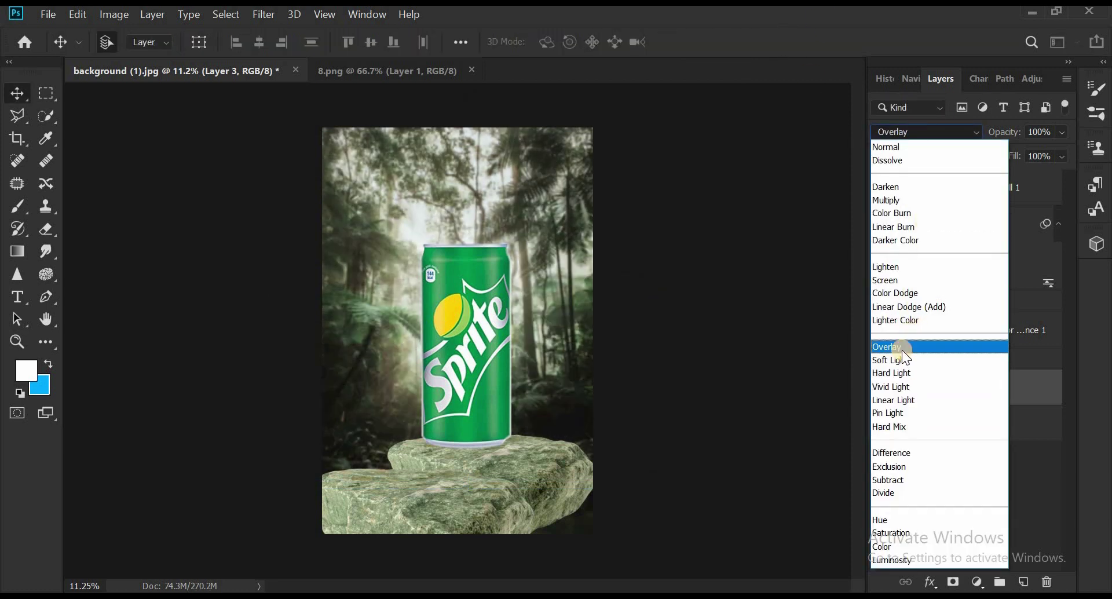
key("ctrl+plus")
key("ctrl+plus")
key("ctrl+plus")
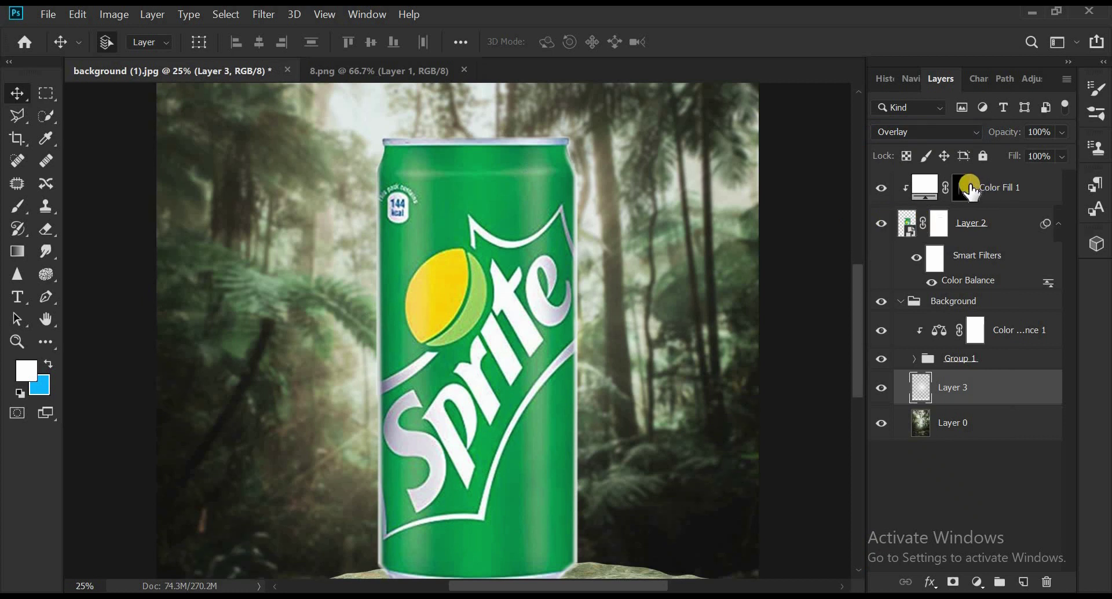
Set up a white brush at 10% opacity on the Color Fill 1 mask.
left_click(968, 188)
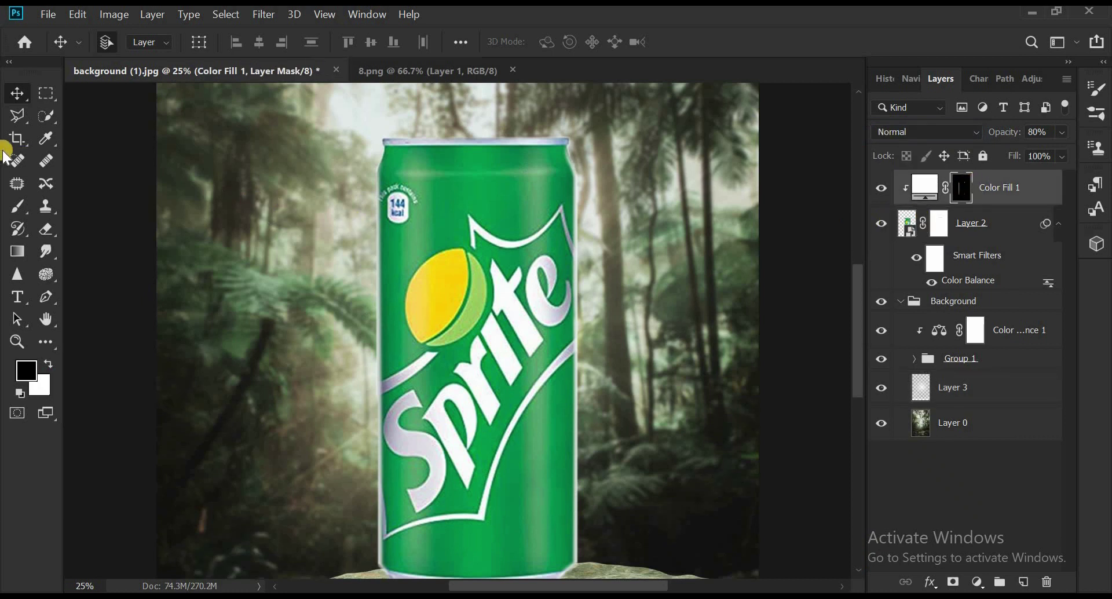
left_click(18, 205)
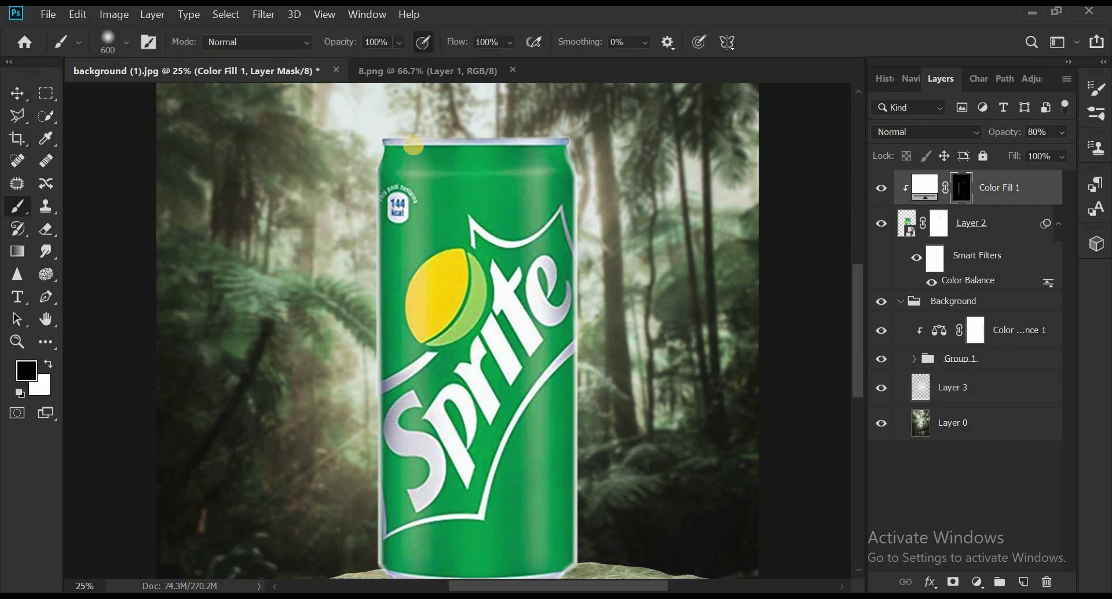
key("1")
key("x")
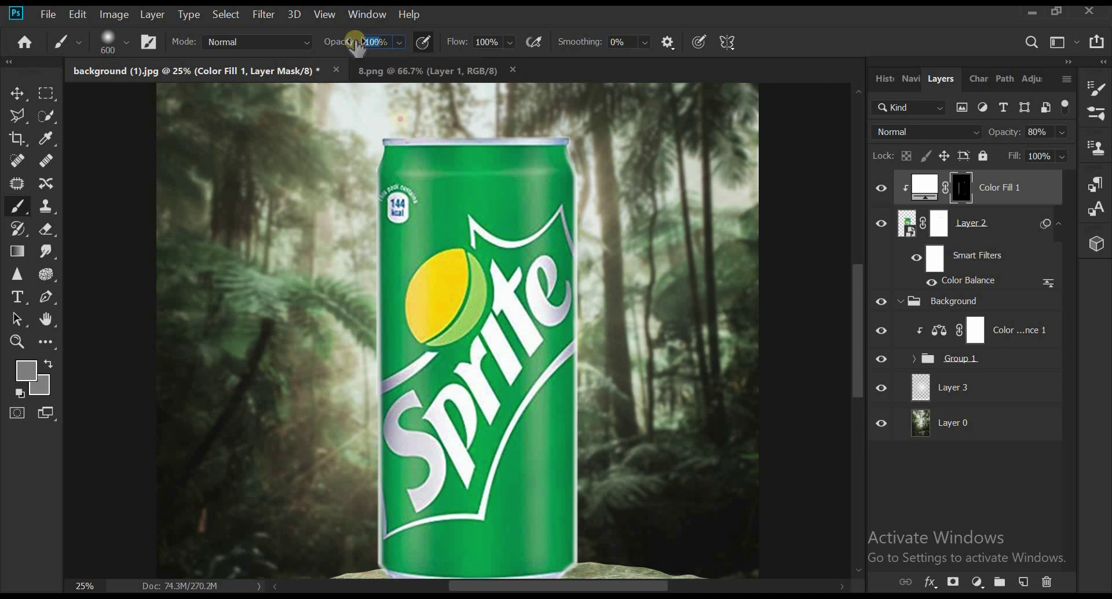
Paint faint highlights on the can's top edge and down its left and right sides.
left_click(557, 119)
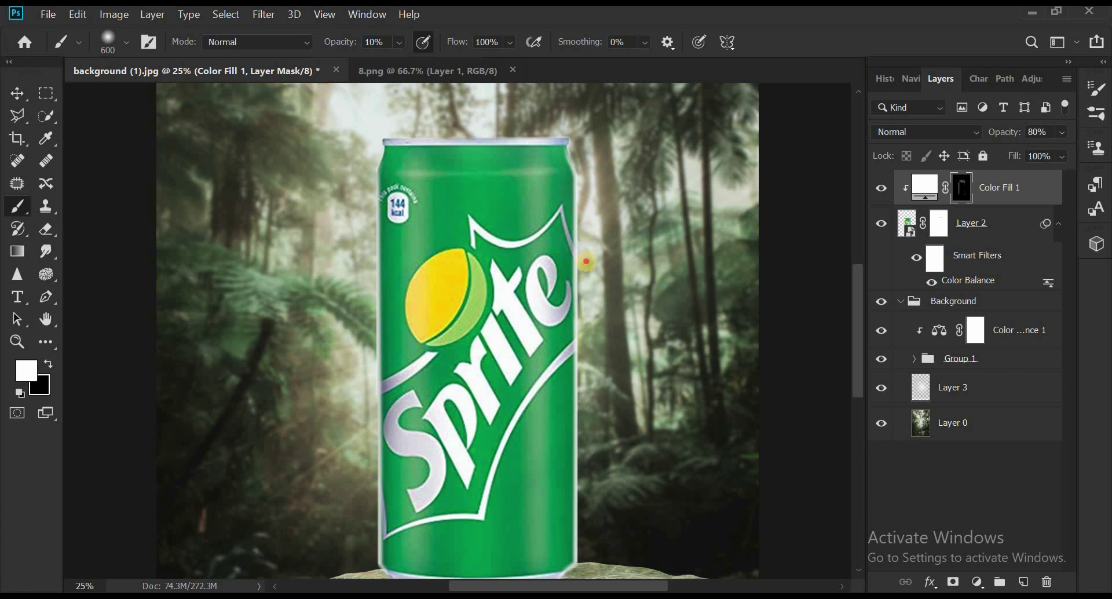
left_click_drag(581, 316, 581, 551)
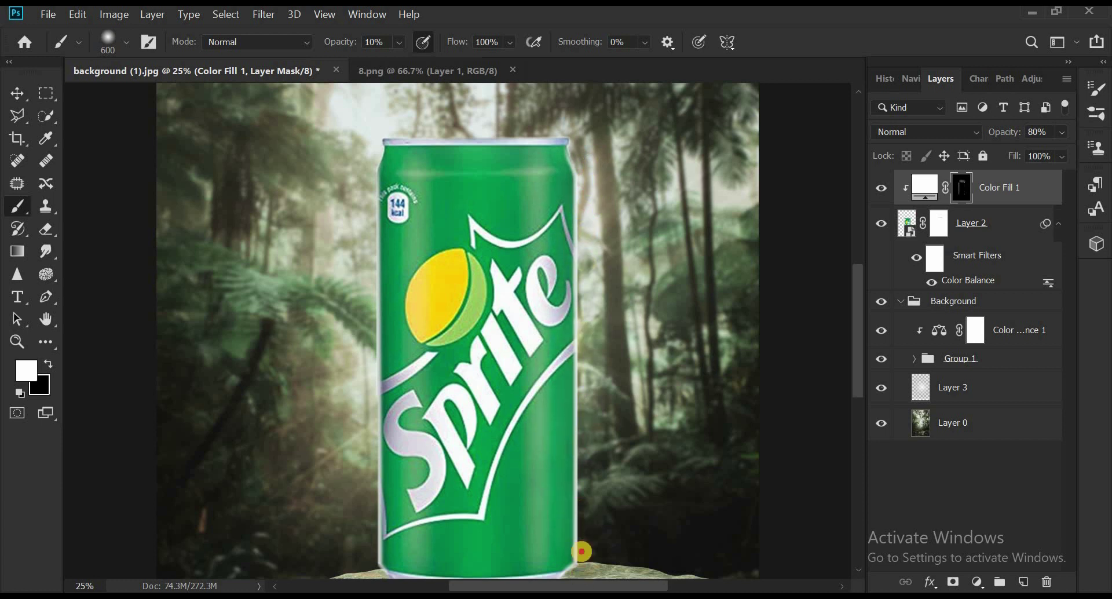
left_click_drag(373, 195, 372, 533)
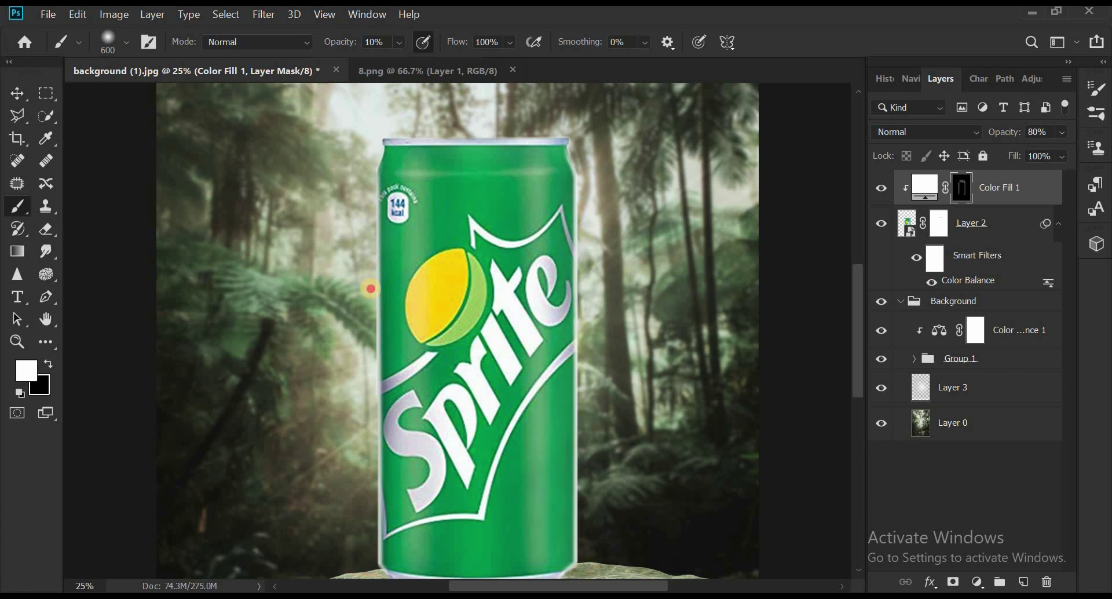
key("v")
key("ctrl+0")
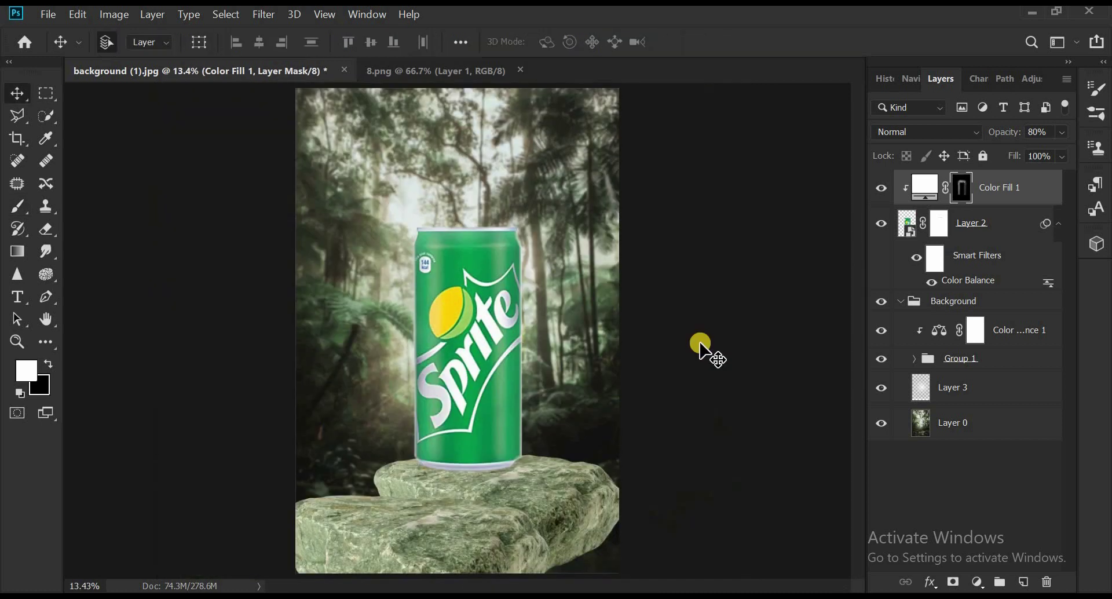
left_click(1001, 330)
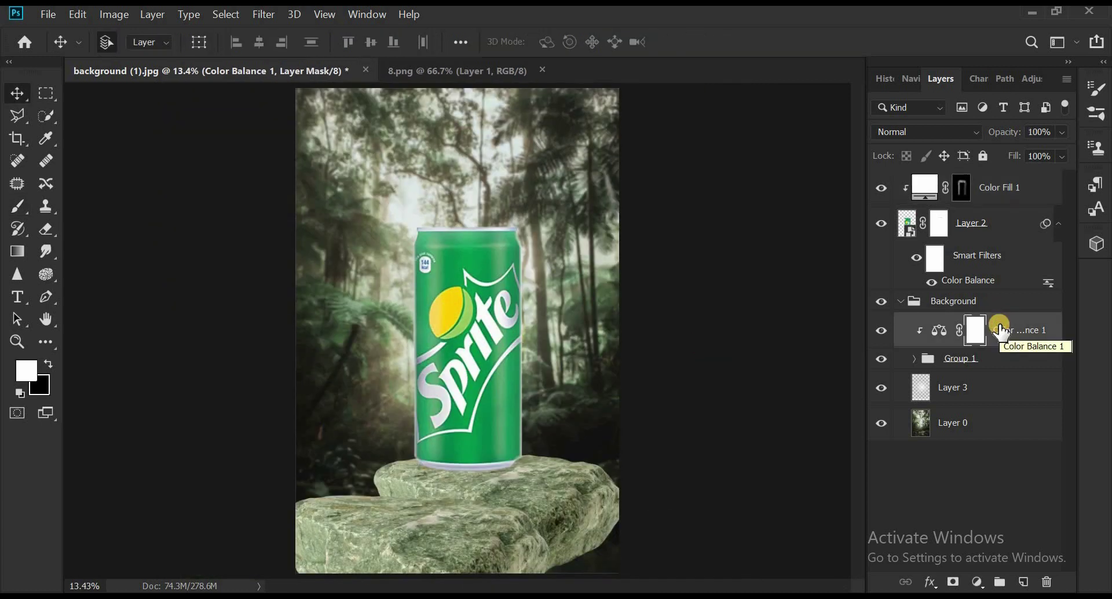
Add a Curves adjustment with its top point pulled down to darken, clipped to the layer below.
left_click(977, 581)
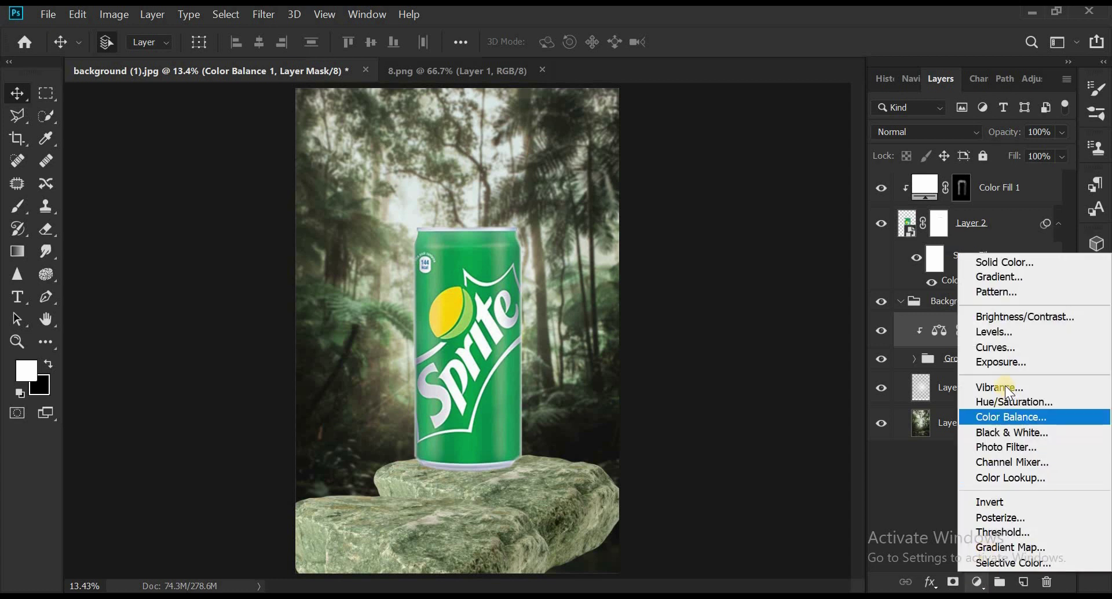
left_click(1002, 345)
mouse_move(802, 293)
left_mouse_down()
mouse_move(800, 376)
mouse_move(802, 368)
left_mouse_up()
left_click(702, 495)
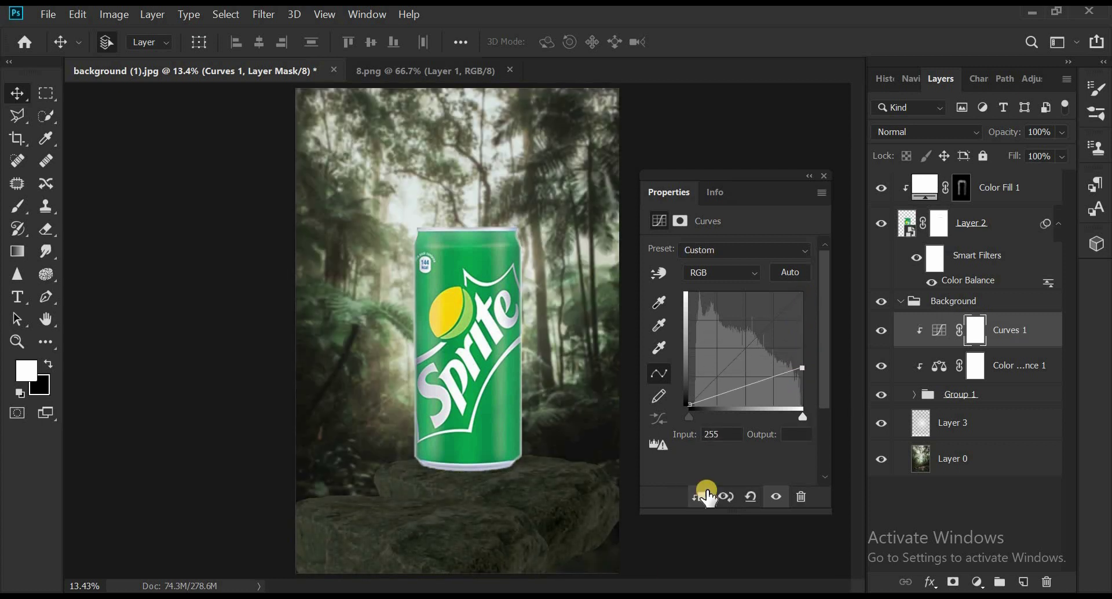
left_click(823, 179)
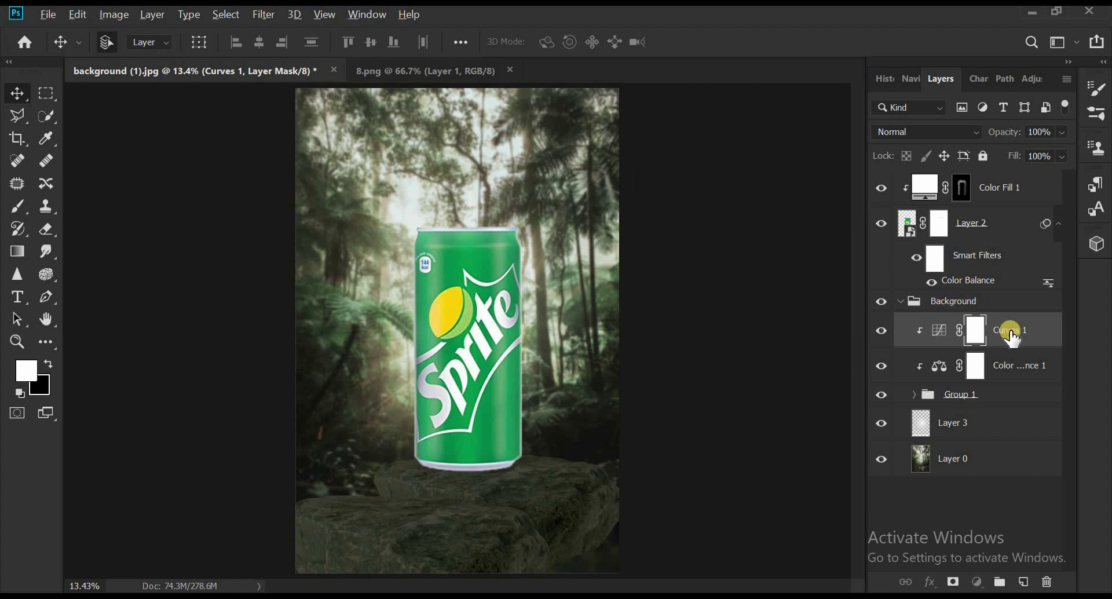
Copy the darkening Curves to the top, clipped to the can, and add empty Layer 4 above Curves 1.
left_click_drag(1012, 338, 1002, 190)
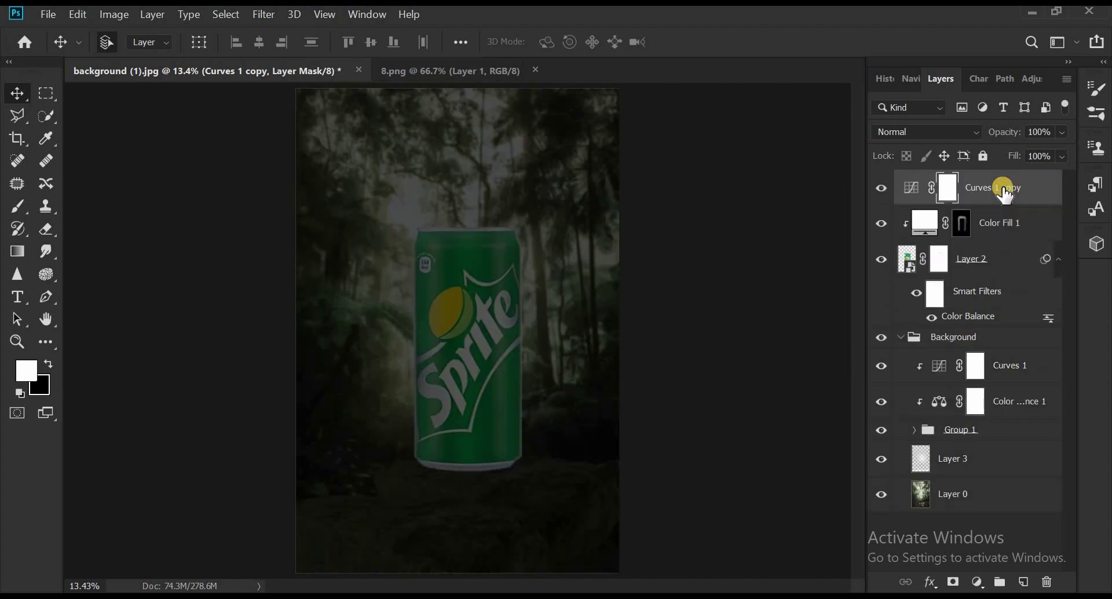
right_click(976, 184)
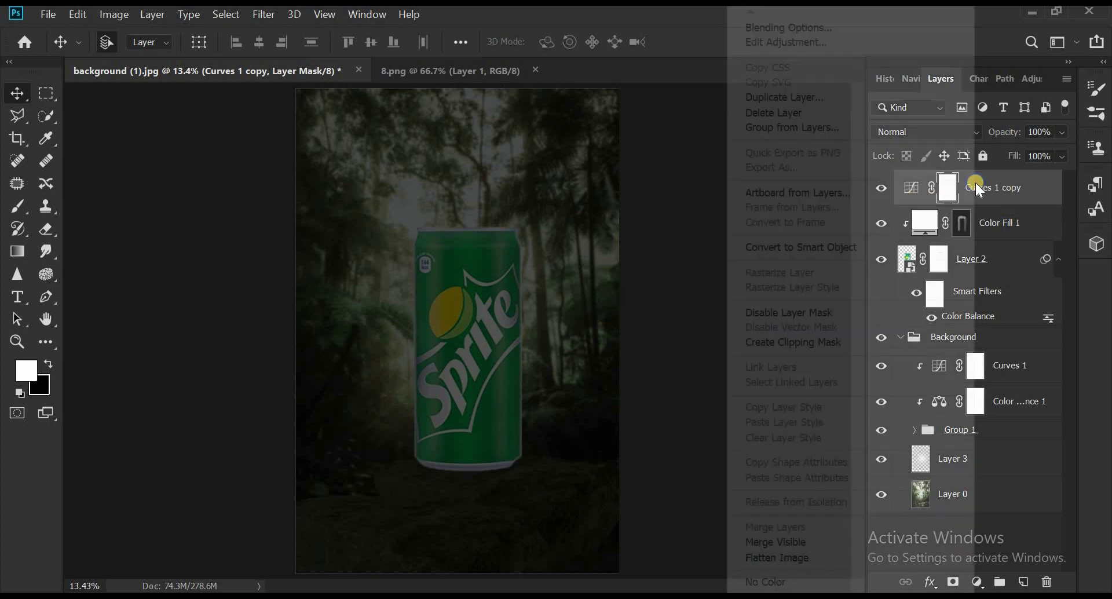
left_click(855, 343)
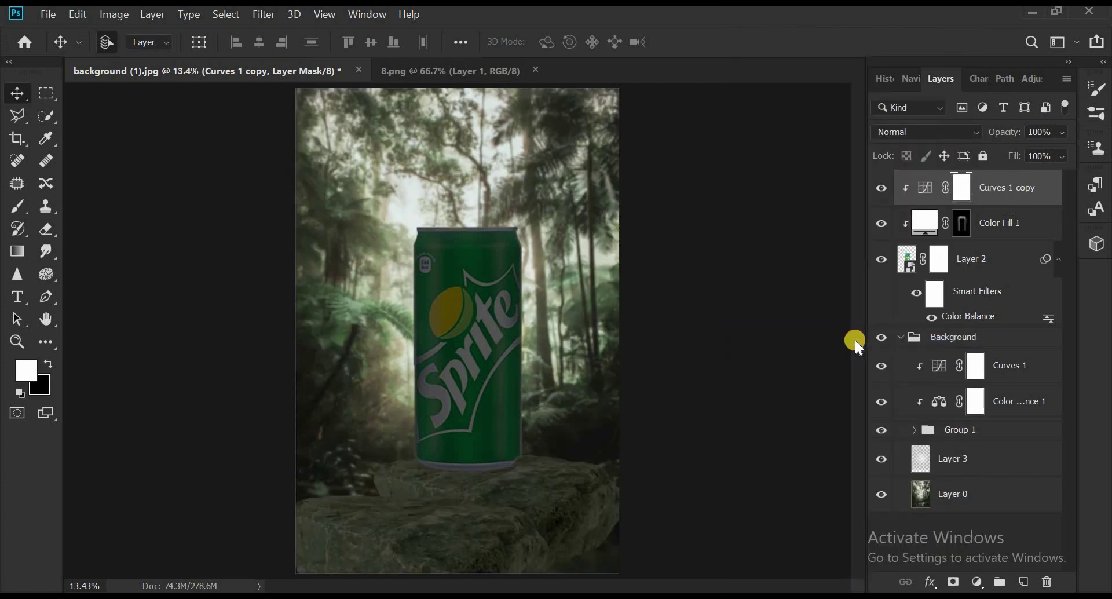
left_click(1040, 367)
left_click(1024, 581)
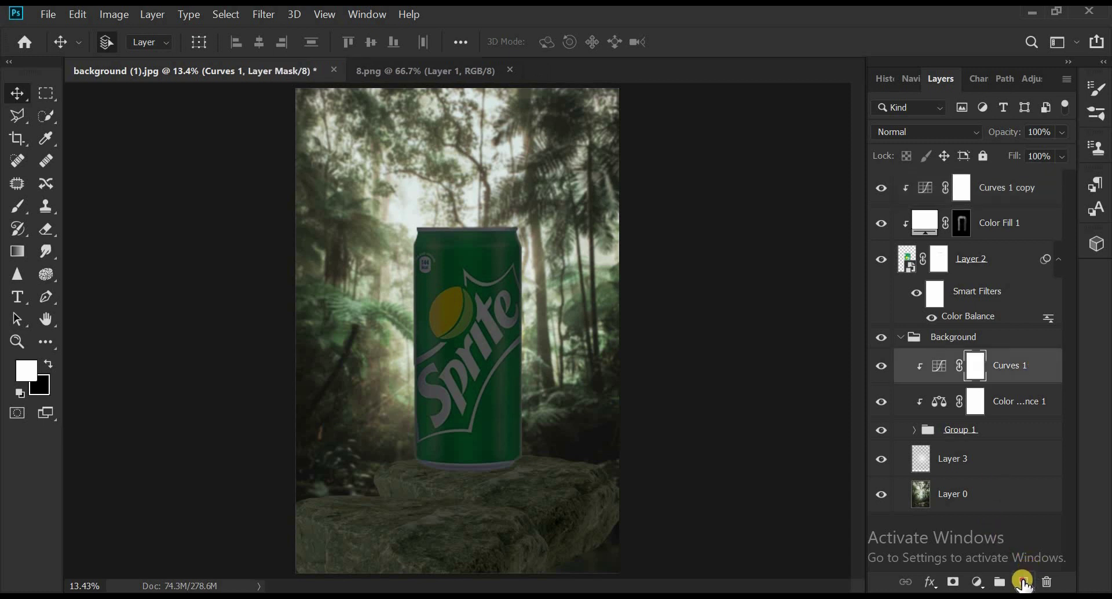
Set up a soft Brush with a flattened elliptical tip at 30% opacity, zoomed out to the whole can.
left_click(18, 204)
left_click(126, 42)
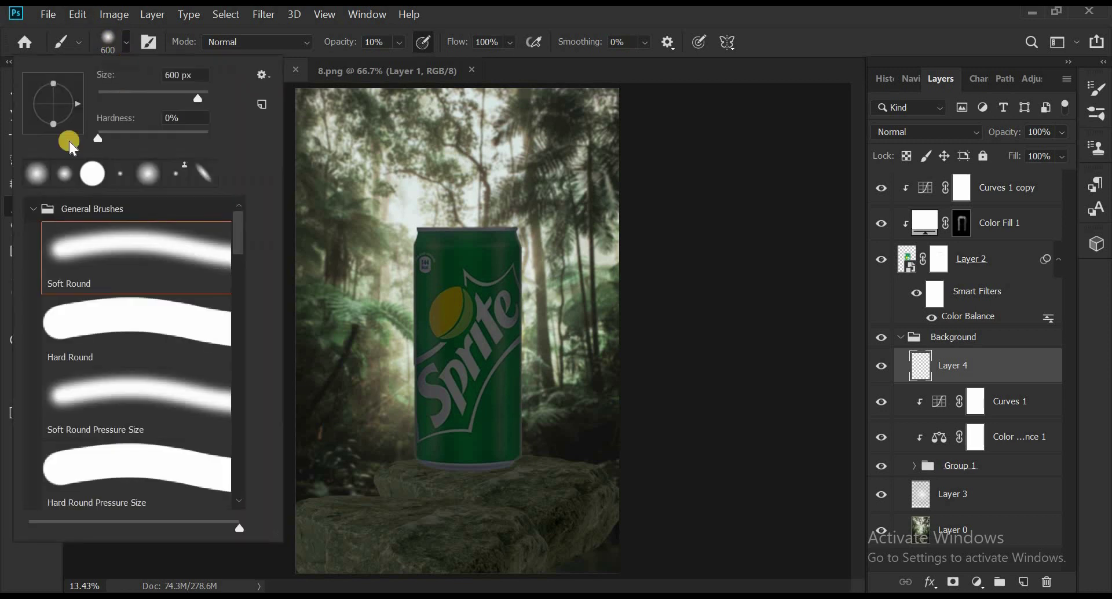
left_click_drag(57, 128, 58, 114)
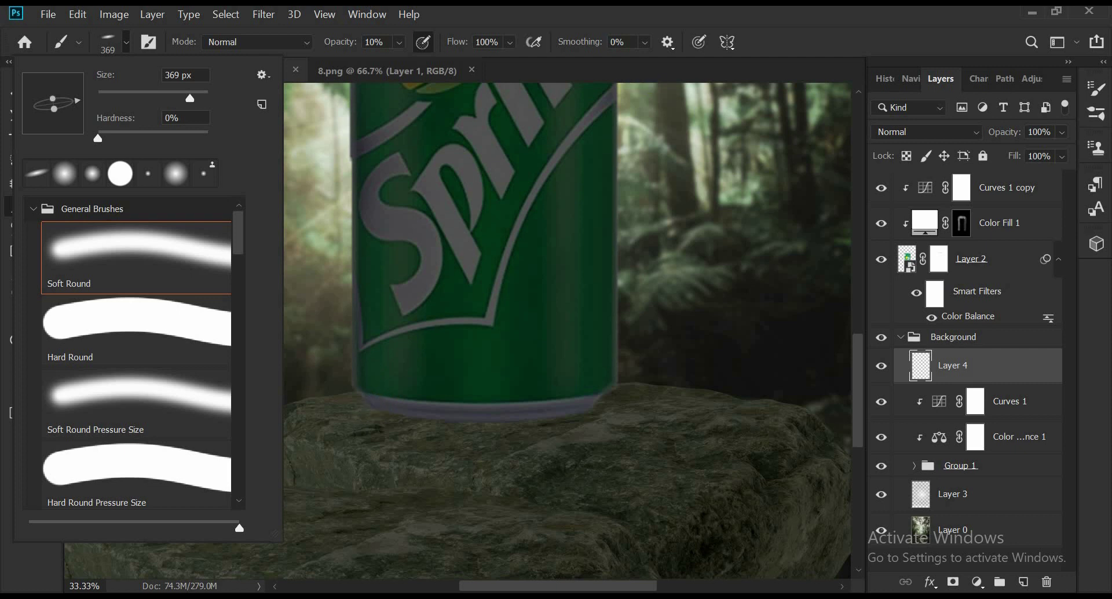
left_click(804, 31)
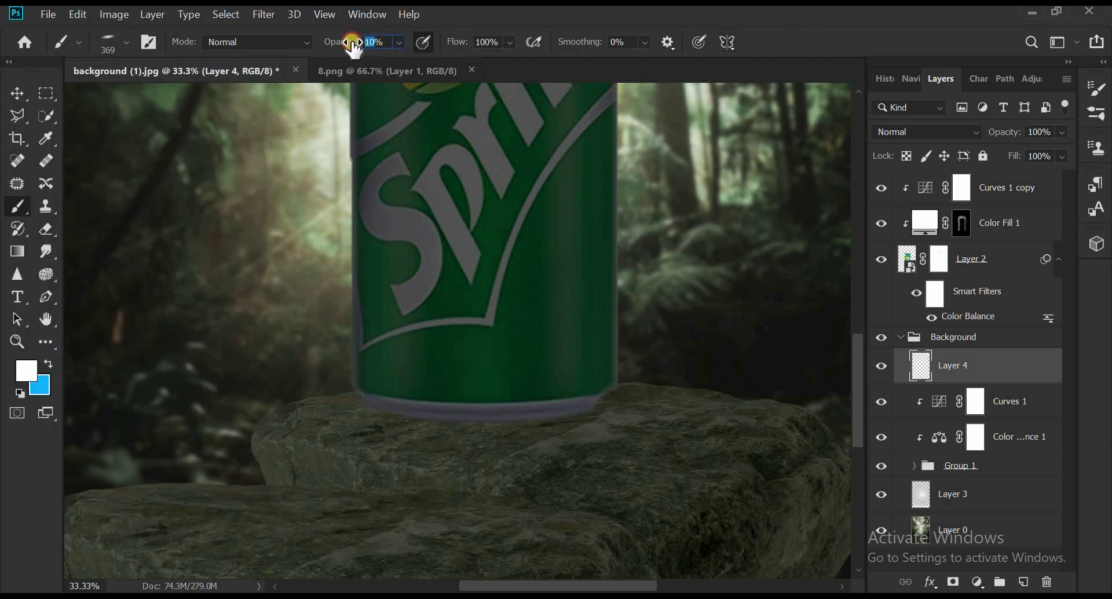
type("30")
key("ctrl+minus")
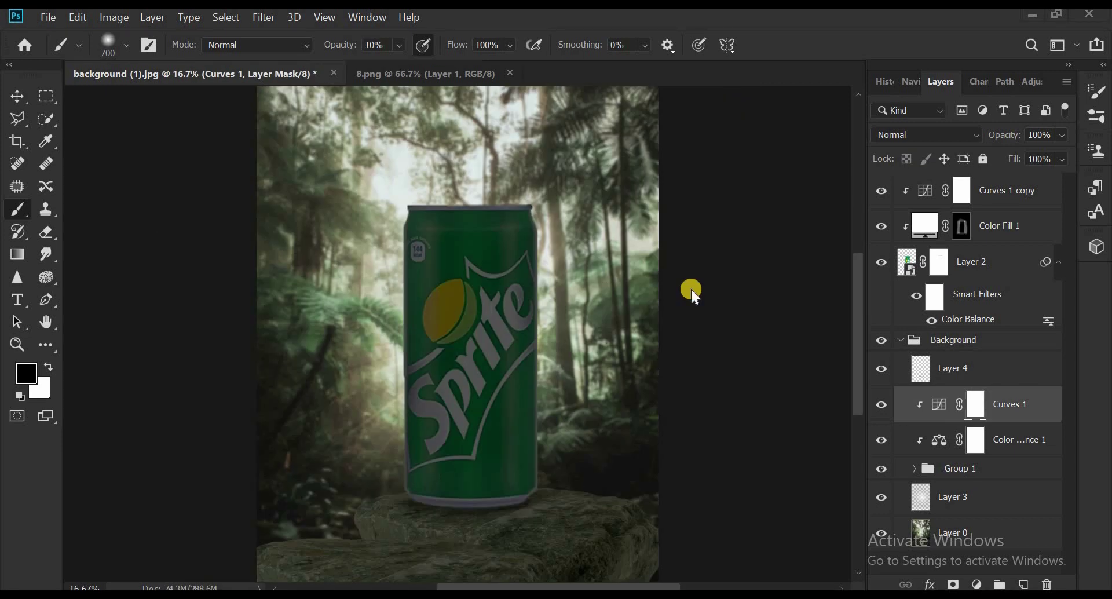
With a smaller brush, lift the darkening across the top and left and right edges of the rock.
scroll(690, 289, "down", 2)
key("bracketleft")
key("bracketleft")
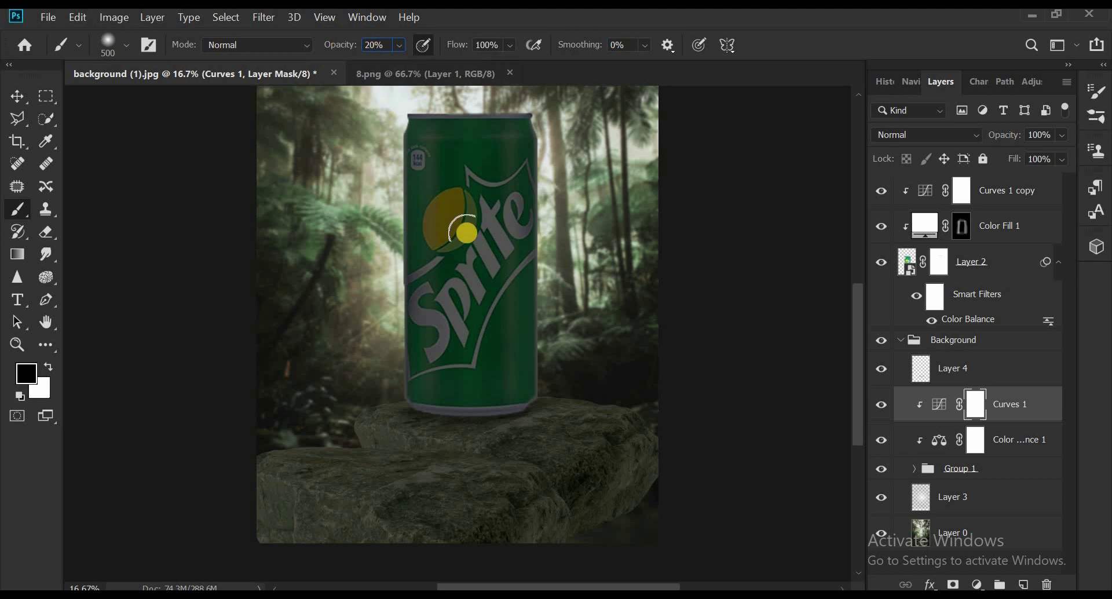
mouse_move(560, 392)
left_mouse_down()
mouse_move(663, 437)
mouse_move(556, 387)
mouse_move(248, 450)
left_mouse_up()
key("bracketleft")
key("bracketleft")
key("bracketleft")
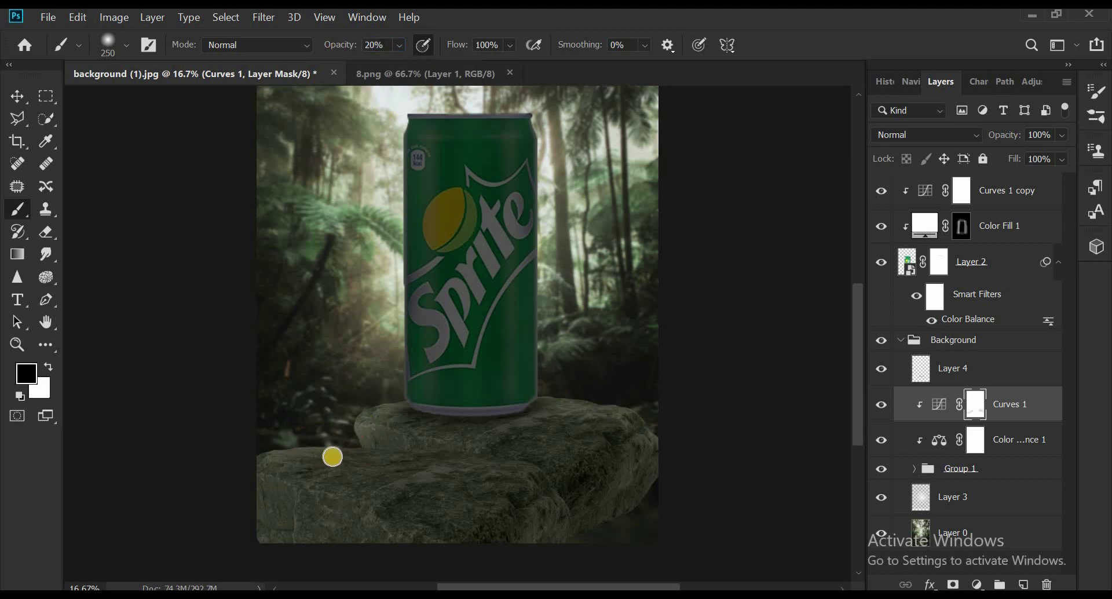
mouse_move(341, 443)
left_mouse_down()
mouse_move(692, 392)
mouse_move(585, 380)
mouse_move(664, 485)
left_mouse_up()
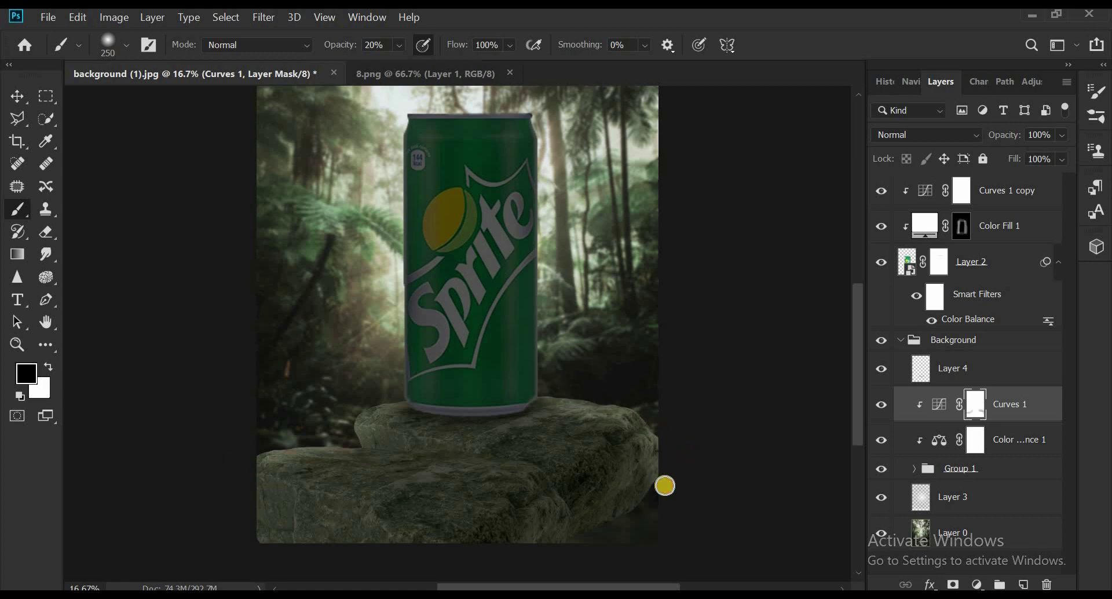
mouse_move(539, 397)
left_mouse_down()
mouse_move(660, 441)
mouse_move(586, 395)
left_mouse_up()
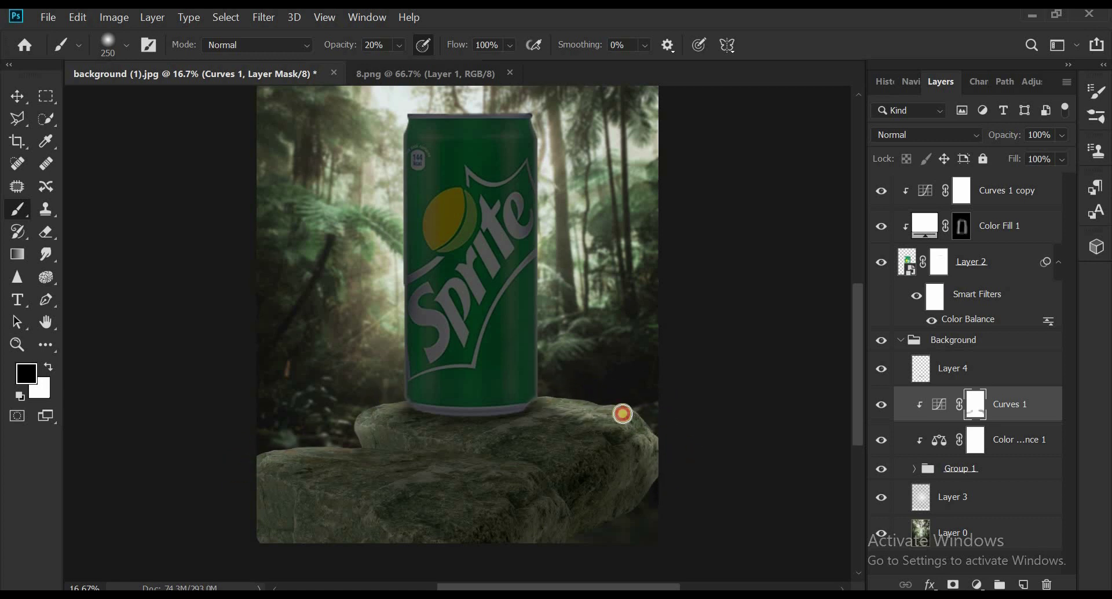
left_click_drag(400, 408, 331, 440)
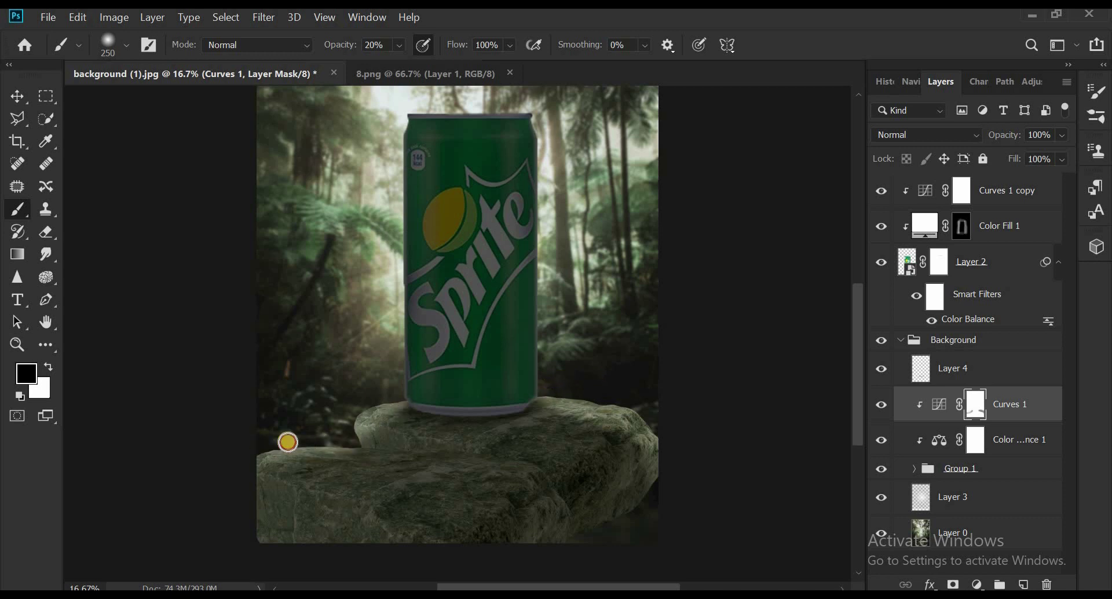
Paint black with a larger brush on the Curves 1 copy mask to brighten the can's centre.
key("bracketleft")
key("bracketleft")
key("x")
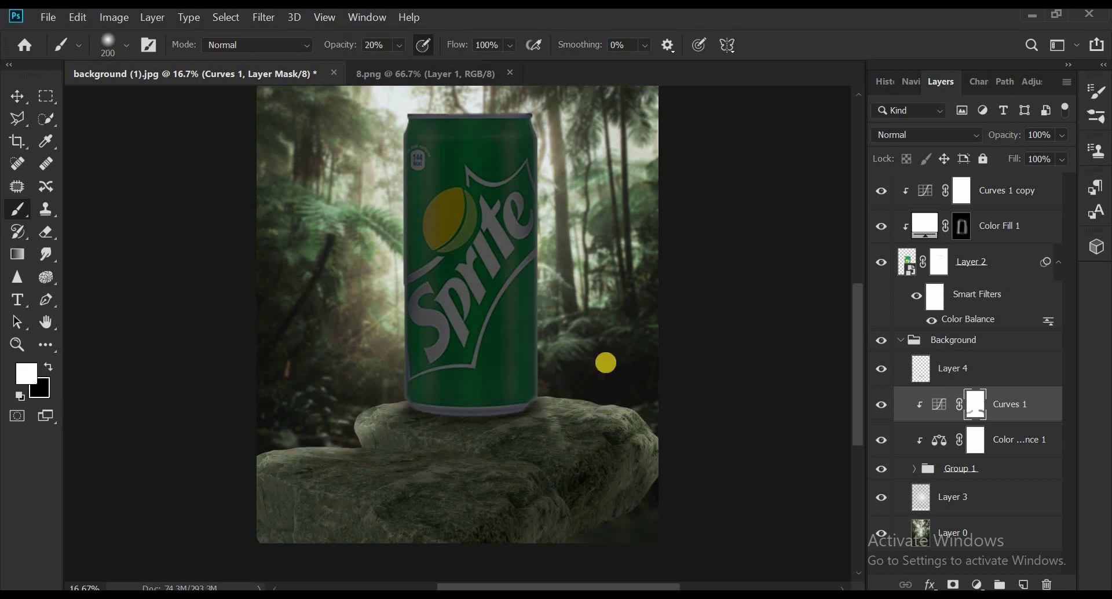
left_click(961, 194)
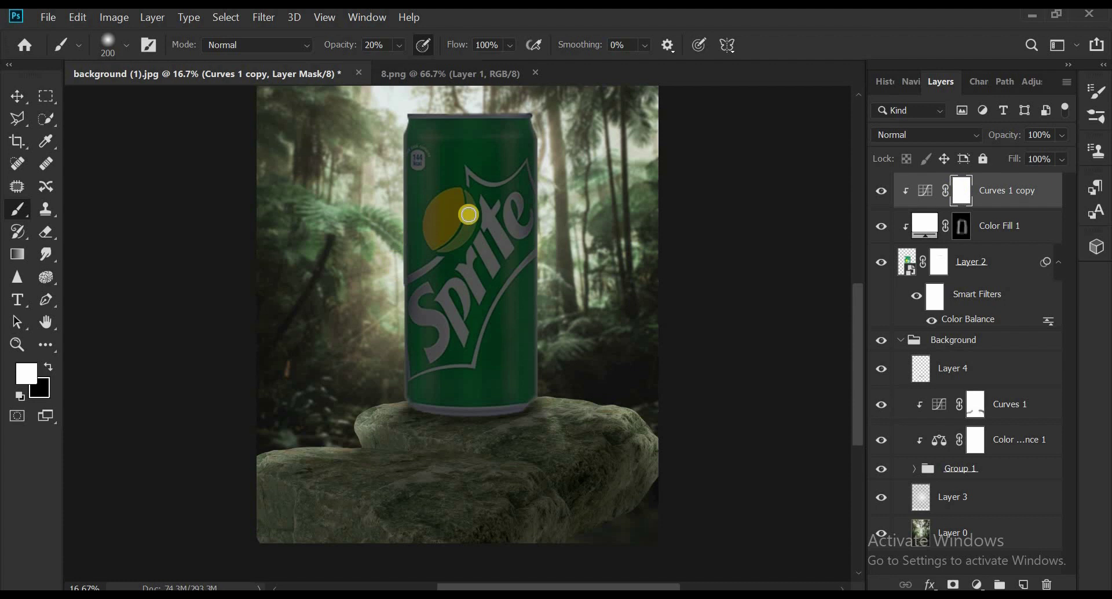
key("x")
key("bracketright")
key("bracketright")
key("bracketright")
mouse_move(466, 287)
left_mouse_down()
mouse_move(454, 142)
mouse_move(482, 385)
mouse_move(458, 371)
mouse_move(477, 412)
mouse_move(451, 157)
mouse_move(450, 399)
left_mouse_up()
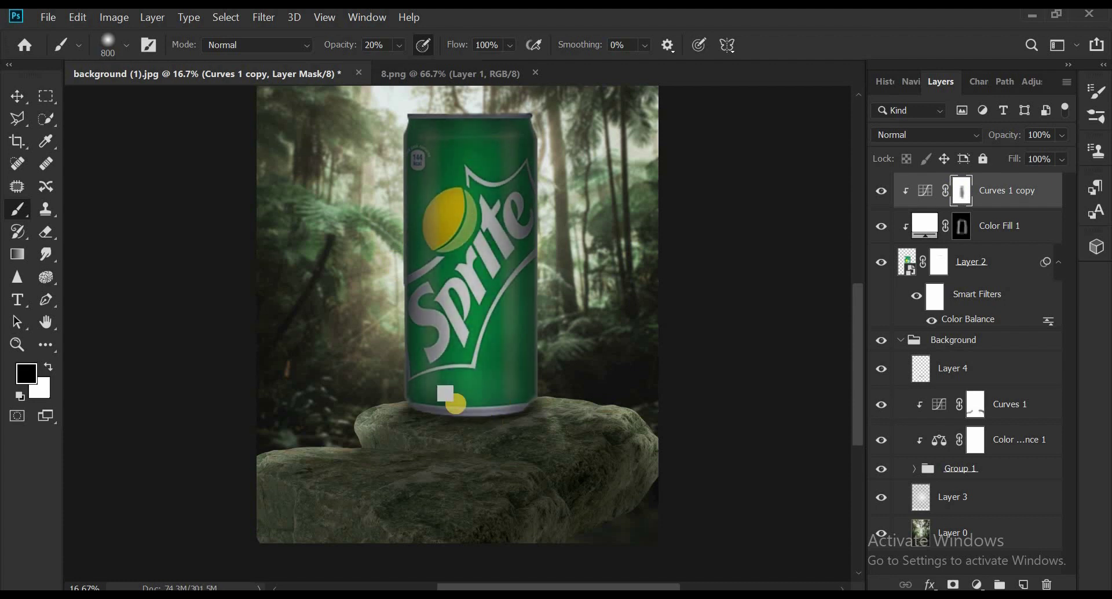
scroll(455, 238, "down", 1)
Group the selected can layers into a group named 'Product'.
scroll(454, 238, "down", 1)
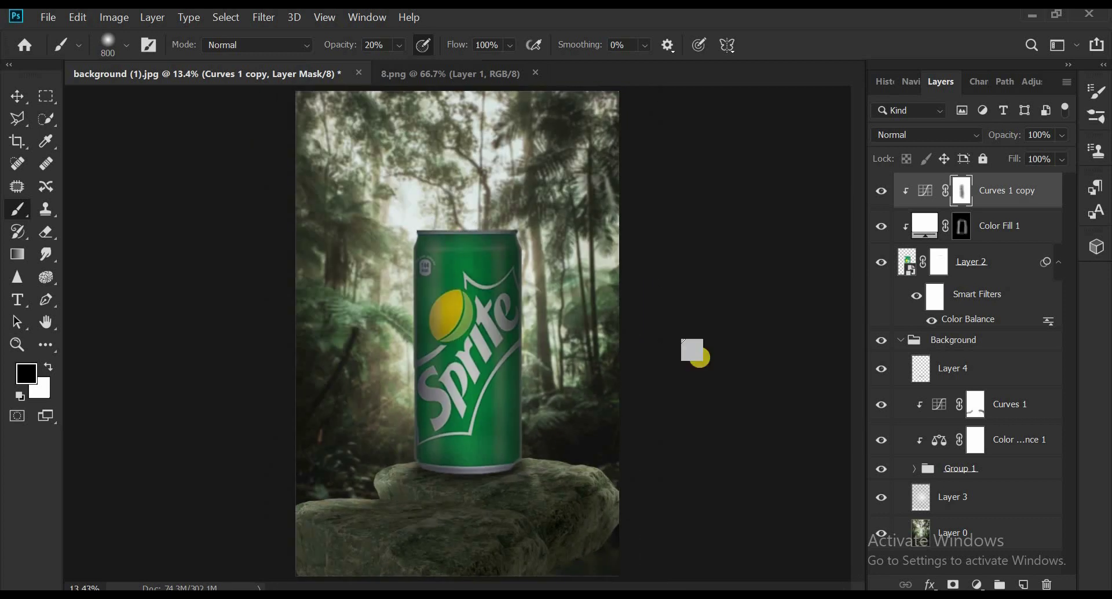
right_click(997, 262)
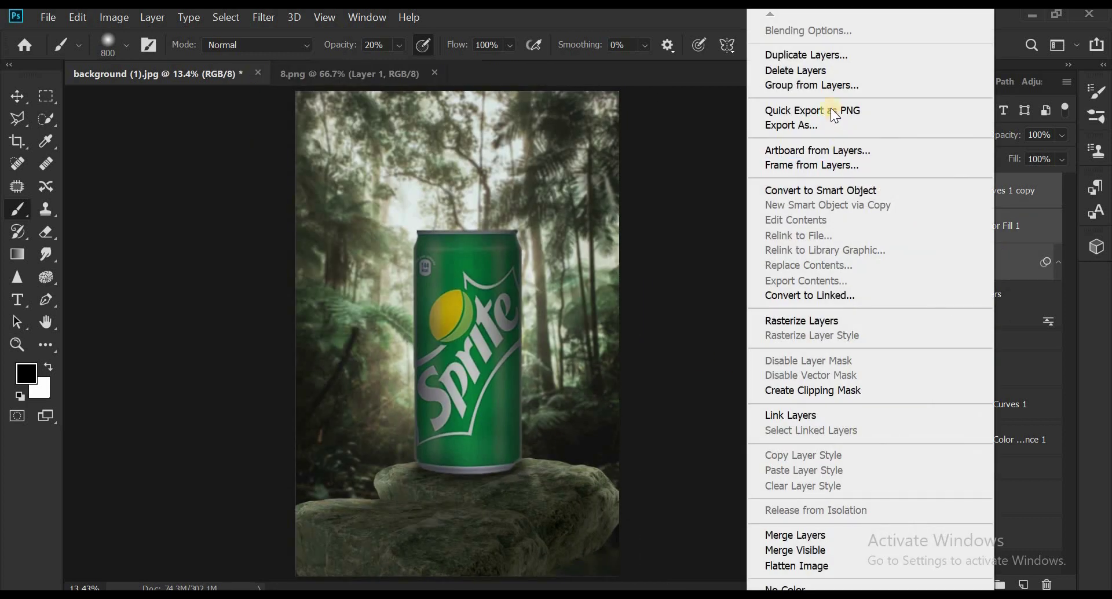
left_click(828, 85)
type("Pro")
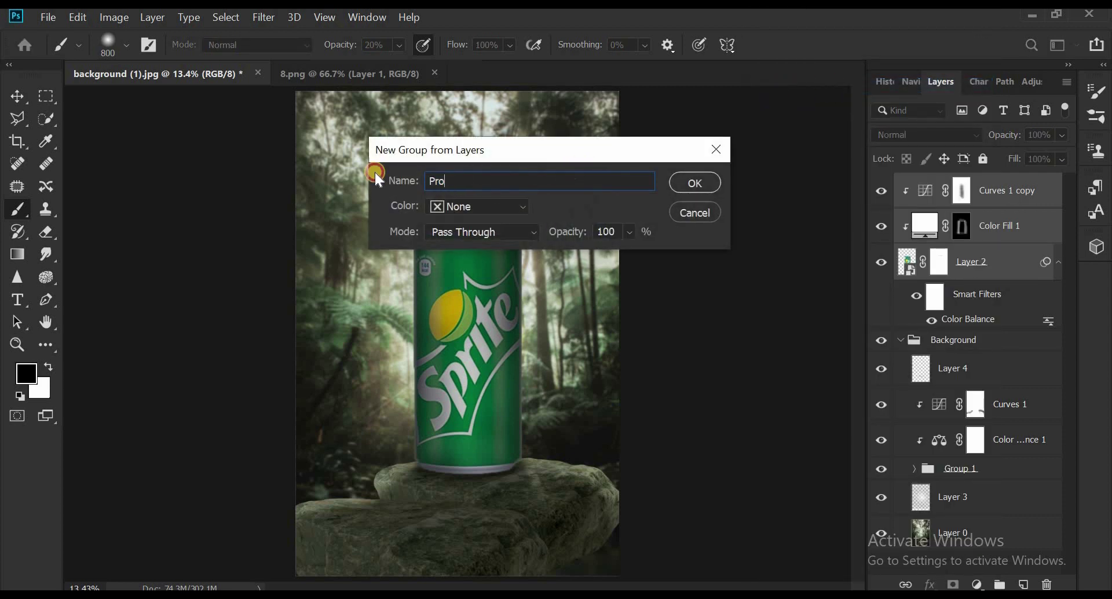
type("duct")
left_click(708, 178)
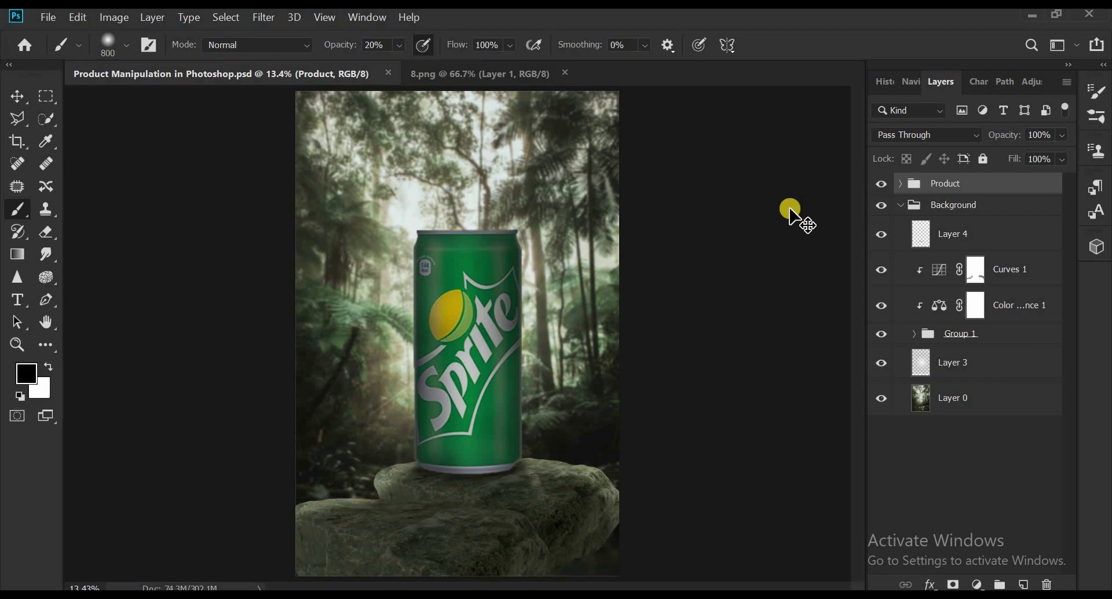
Open the hanging-vines image 4.png.
key("ctrl+o")
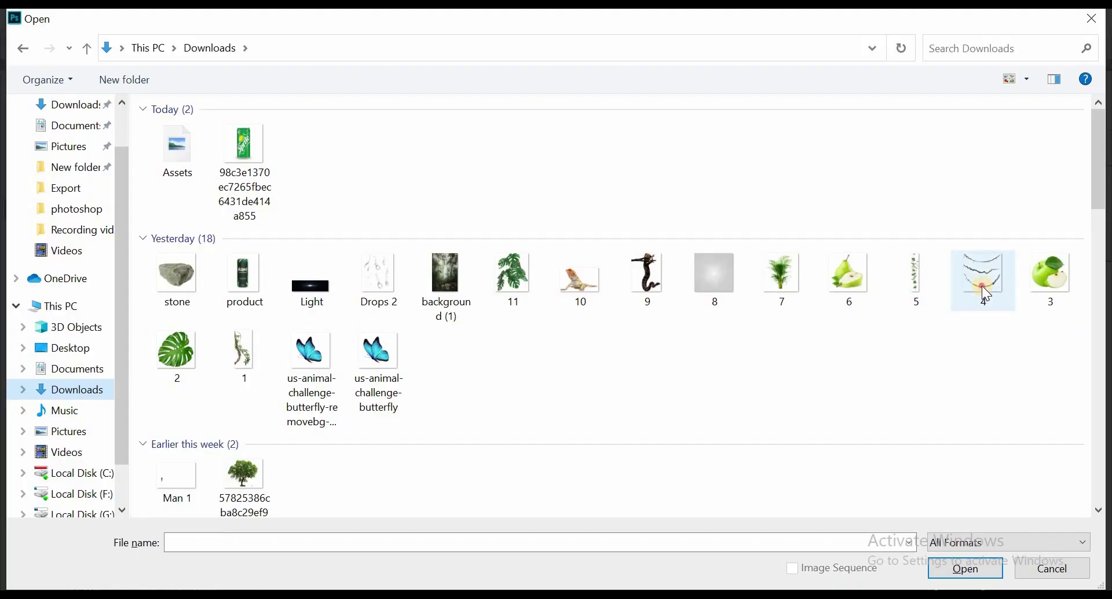
double_click(982, 287)
left_click(24, 119)
Outline the top vine in 4.png with the Polygonal Lasso.
left_click(241, 126)
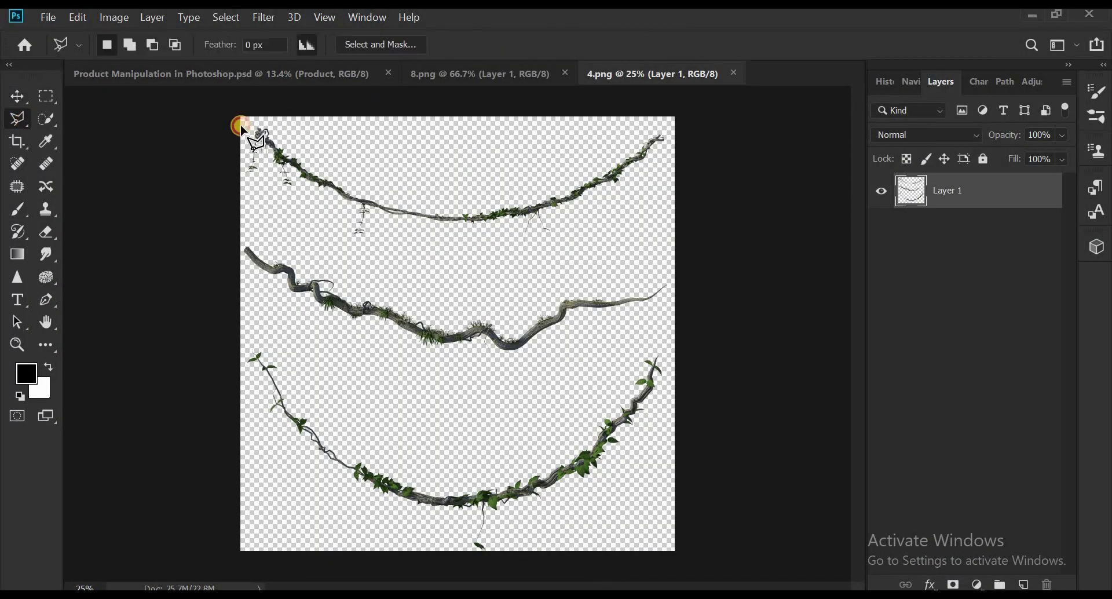
left_click(262, 239)
left_click(622, 264)
left_click(760, 164)
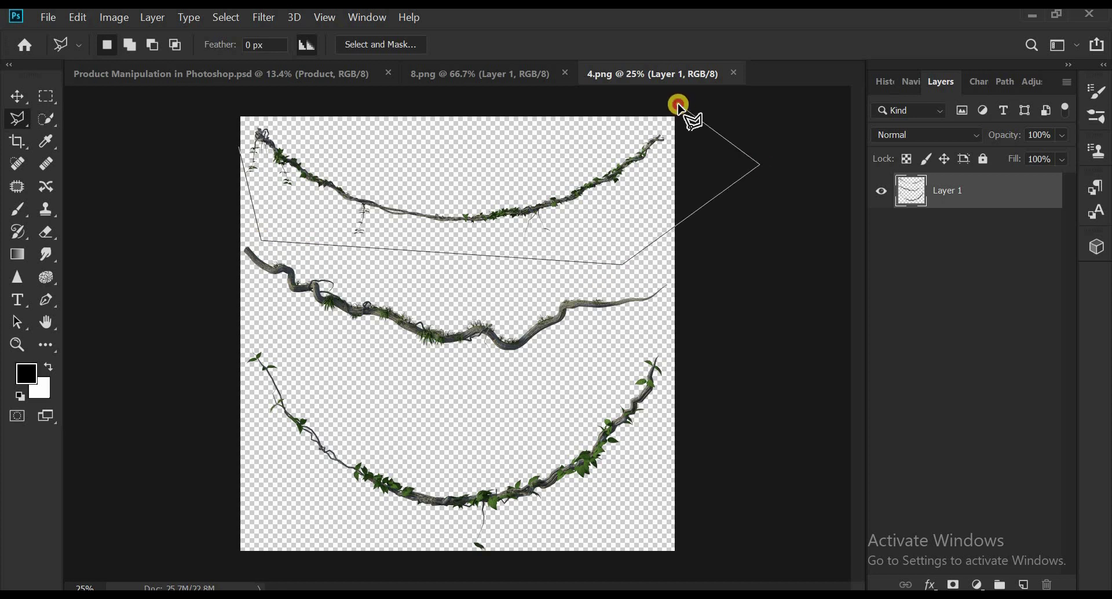
left_click(679, 105)
left_click(257, 109)
left_click(241, 148)
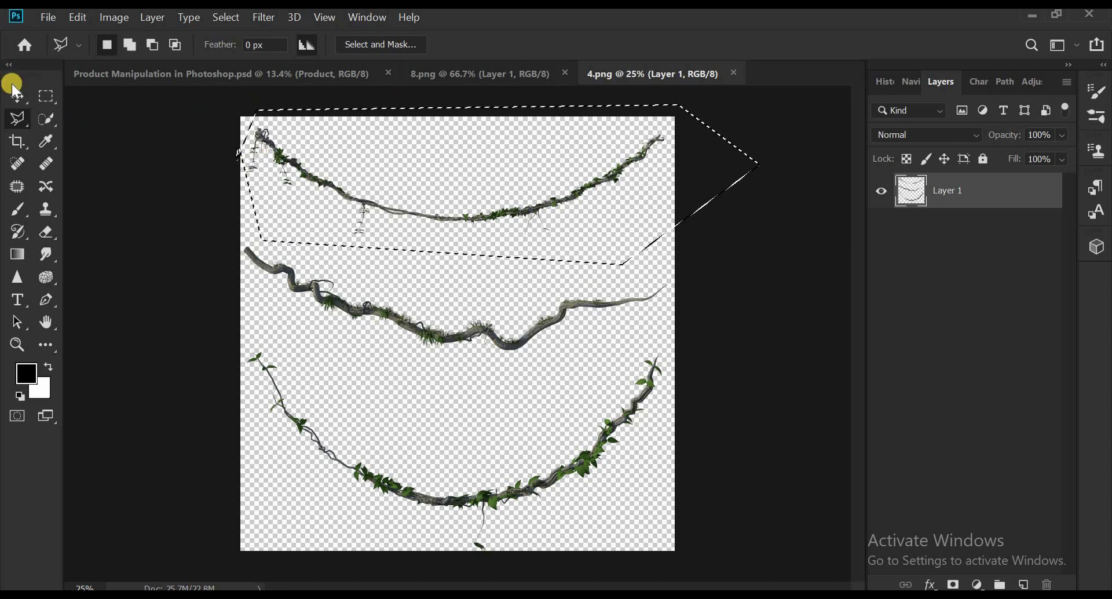
Move the top vine into the Sprite scene as Layer 5, rotated 19.51° across the upper forest.
left_click(15, 91)
left_click_drag(290, 109, 621, 155)
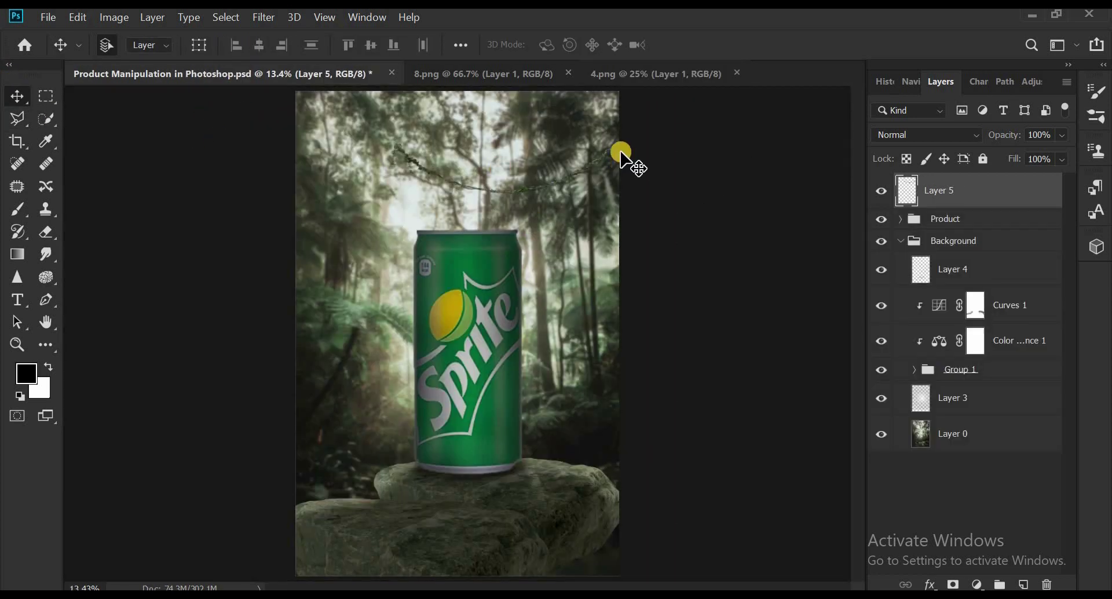
key("ctrl+t")
mouse_move(662, 201)
left_mouse_down()
mouse_move(585, 186)
mouse_move(565, 158)
left_mouse_up()
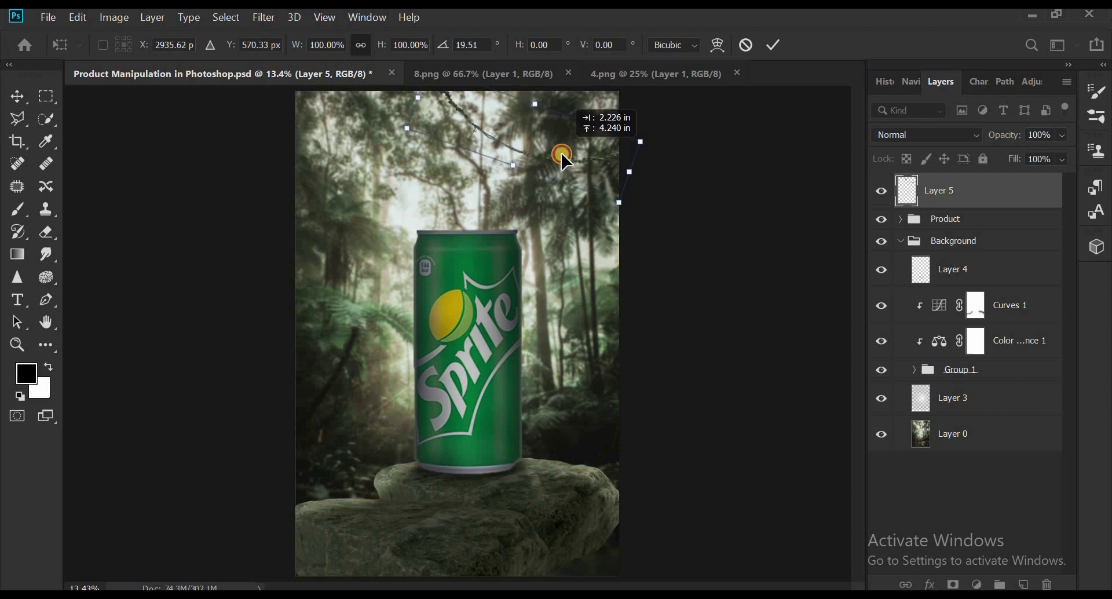
key("Return")
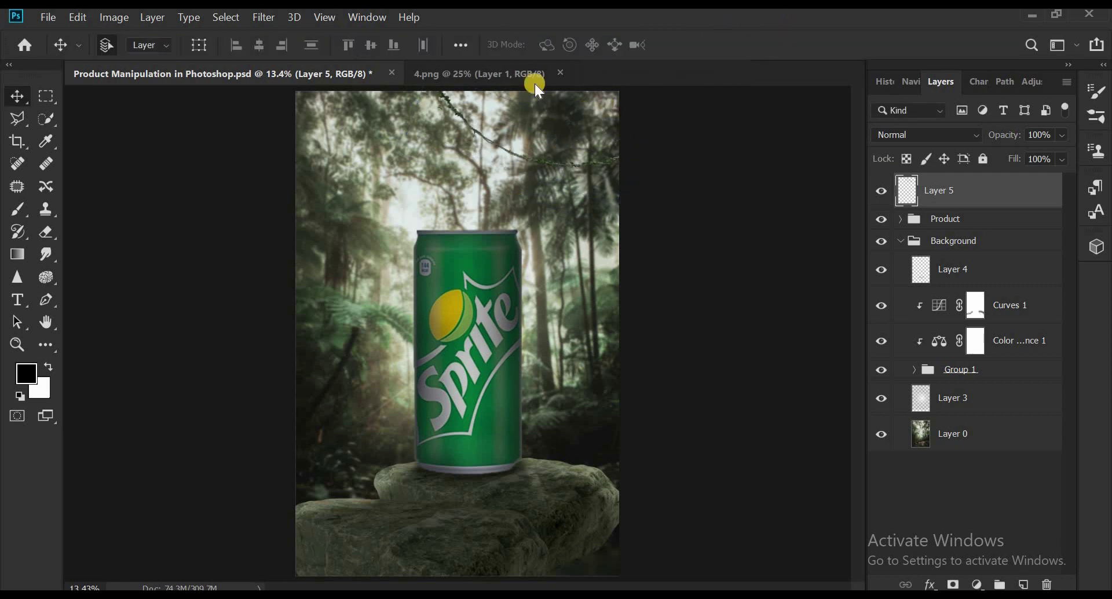
Lasso the middle vine in 4.png.
left_click(522, 75)
key("l")
mouse_move(274, 322)
left_mouse_down()
mouse_move(713, 246)
mouse_move(607, 256)
mouse_move(533, 289)
mouse_move(435, 289)
left_mouse_up()
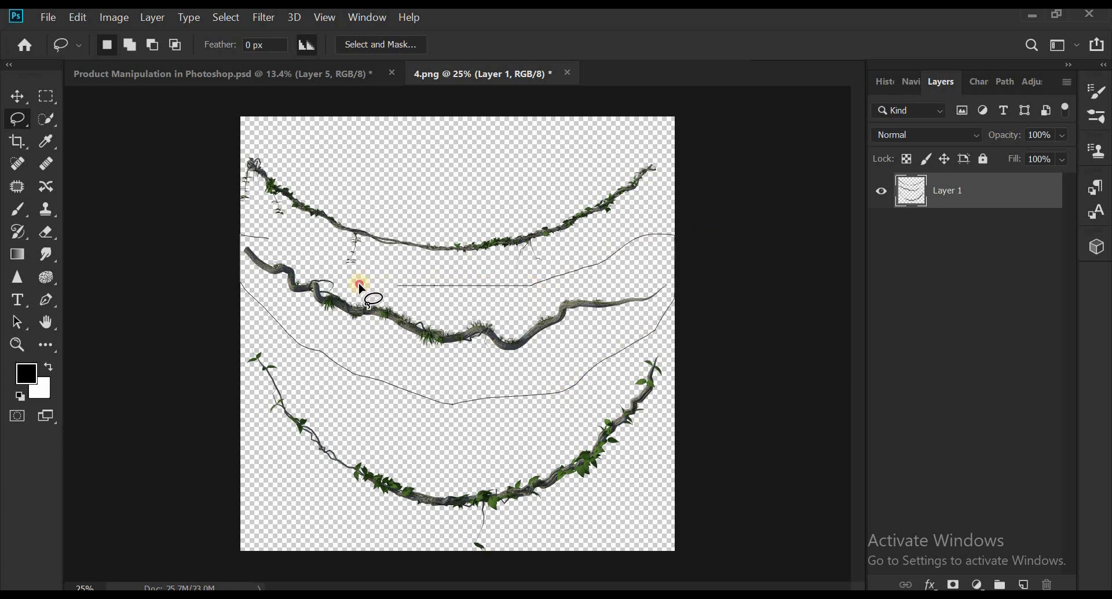
left_click_drag(262, 227, 240, 238)
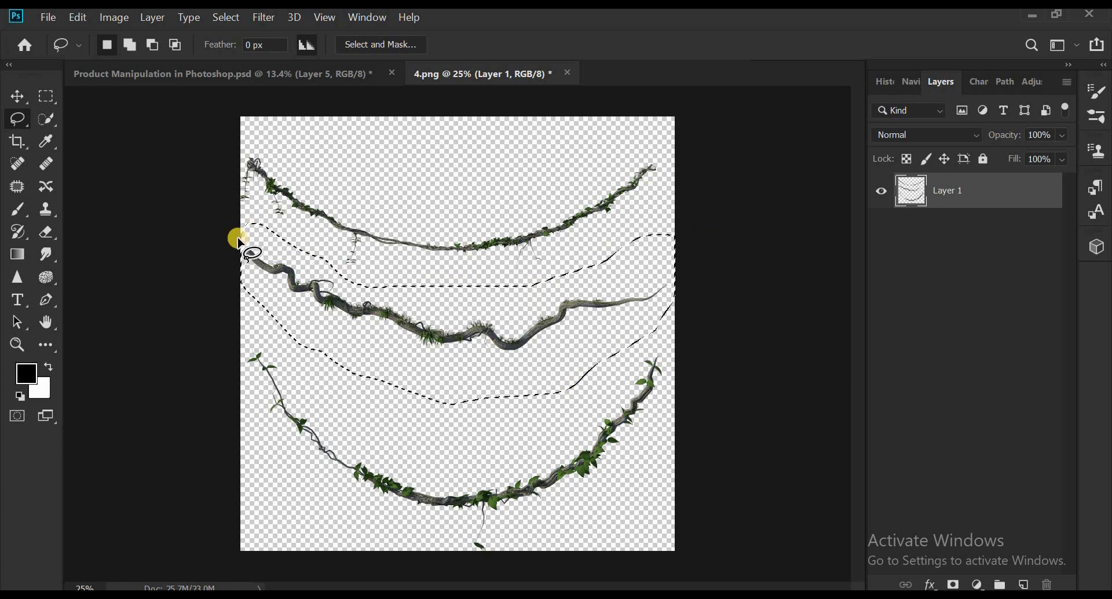
Place the middle vine as Layer 6, enlarged, rotated across the top and shifted right.
key("v")
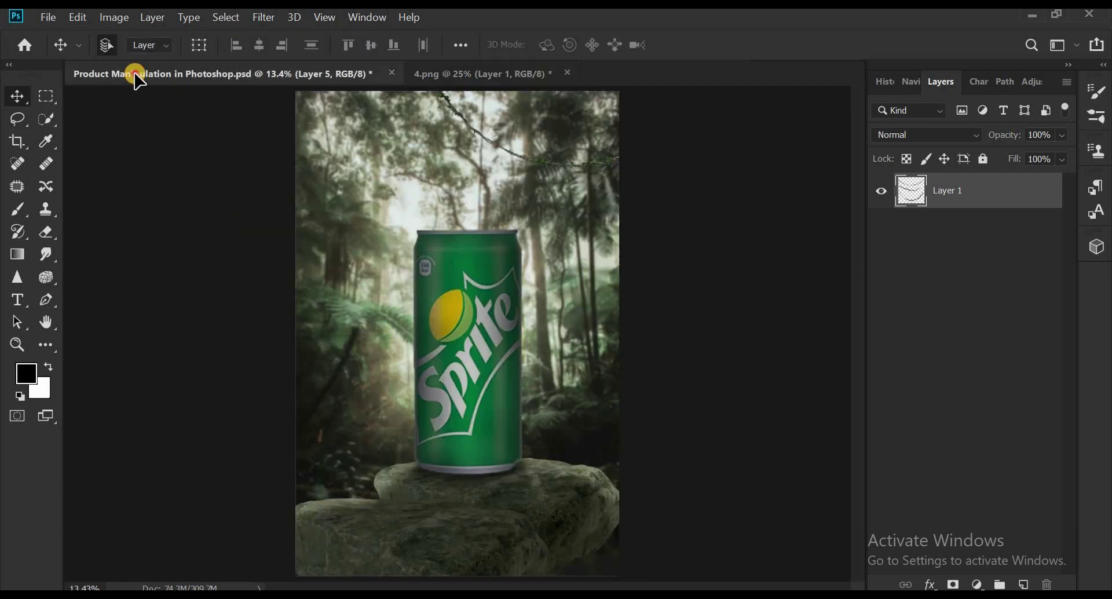
mouse_move(138, 101)
left_mouse_down()
mouse_move(374, 193)
mouse_move(424, 182)
left_mouse_up()
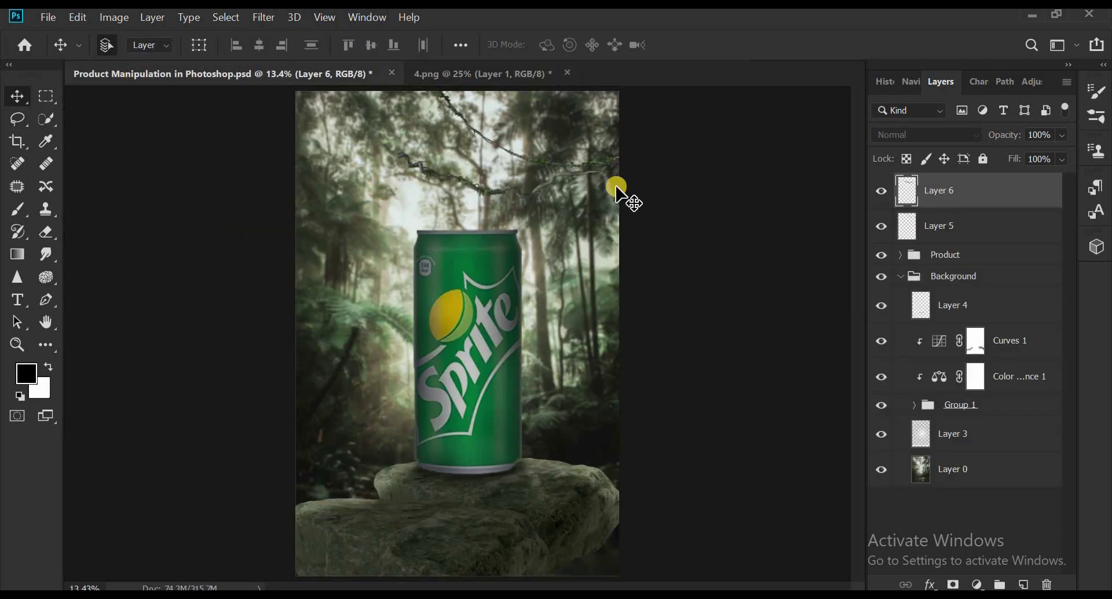
key("ctrl+t")
left_click_drag(619, 195, 343, 167)
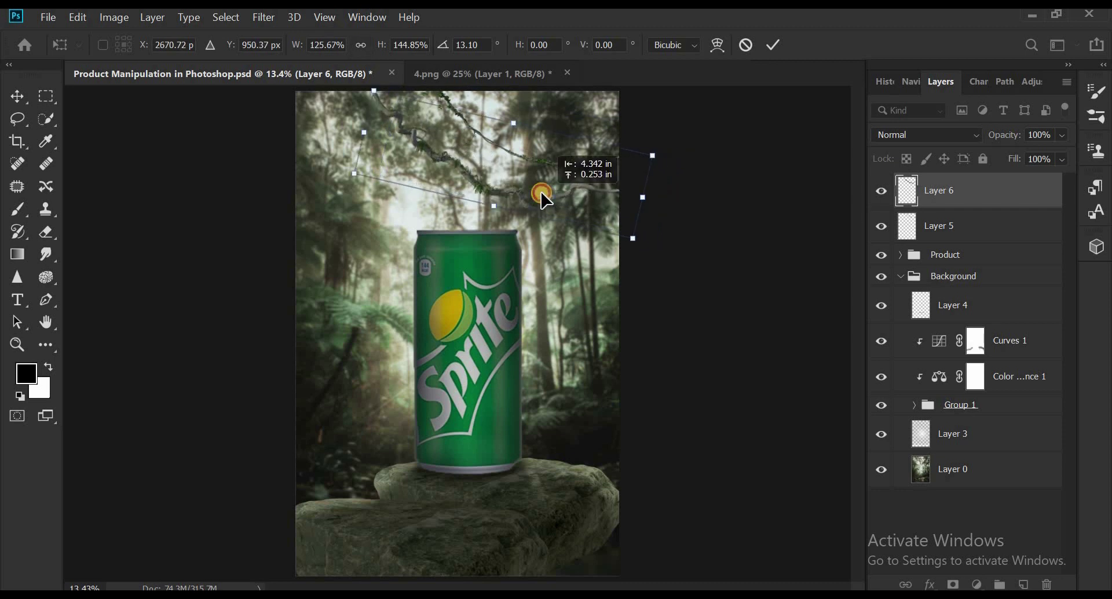
left_click_drag(660, 231, 588, 194)
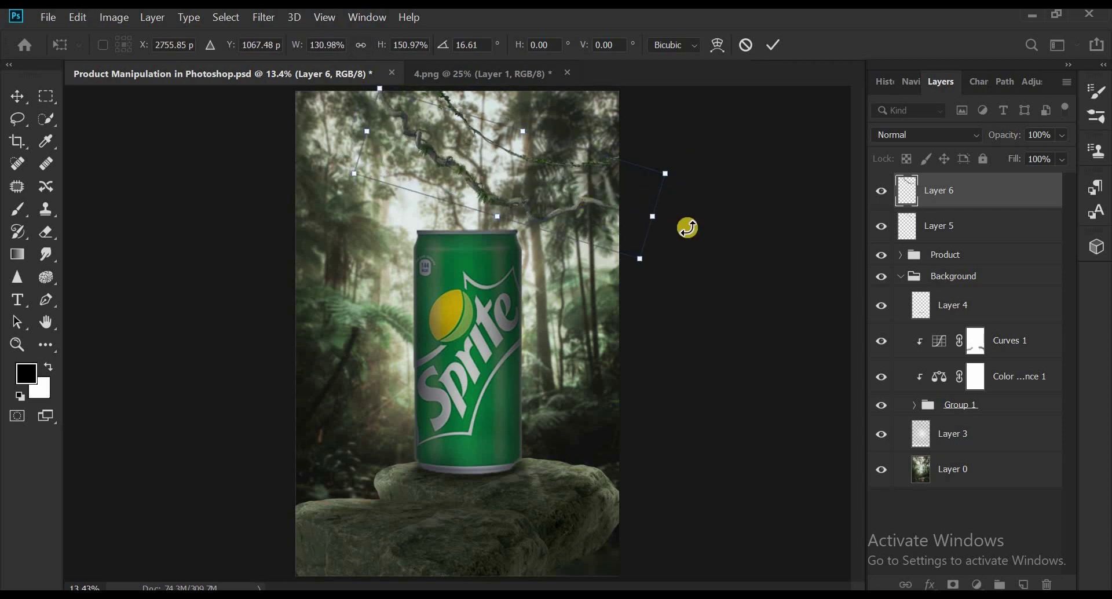
left_click_drag(685, 226, 625, 229)
key("Return")
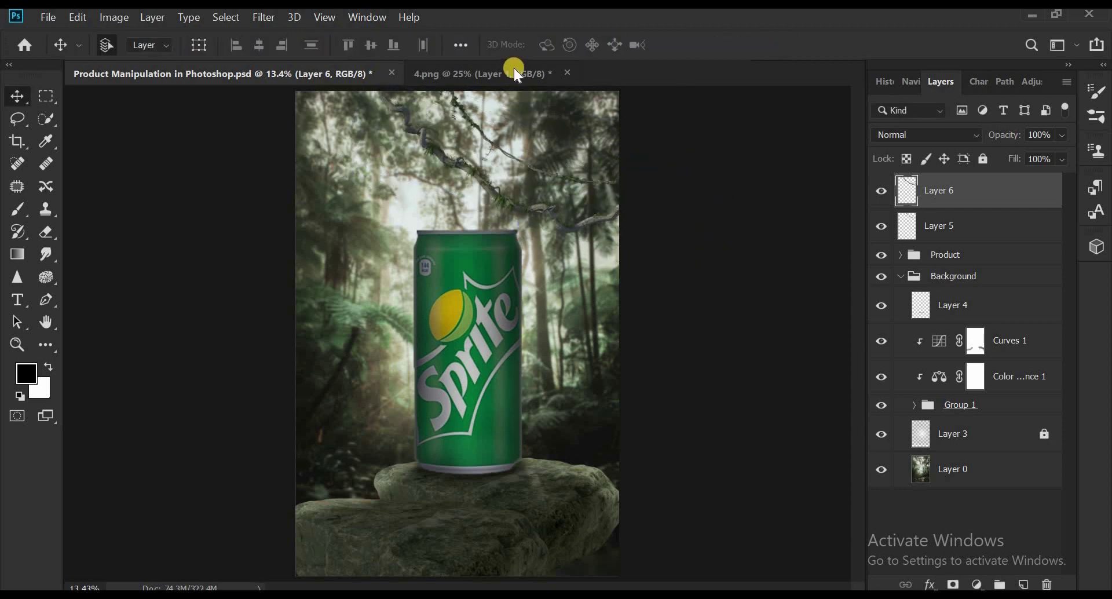
Lasso the bottom vine in 4.png.
left_click(513, 73)
left_click(19, 119)
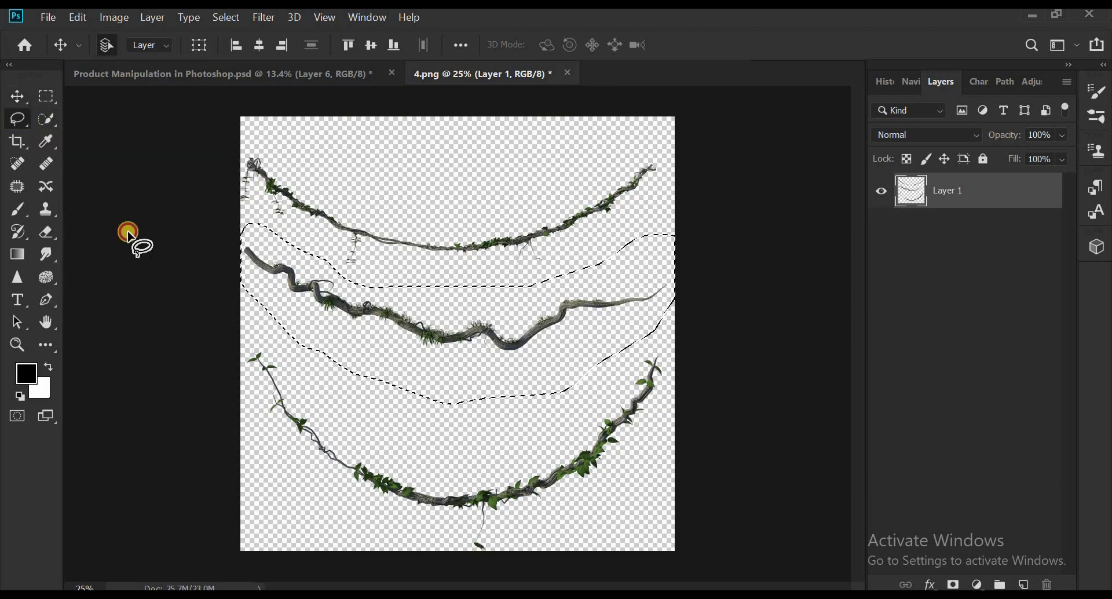
mouse_move(278, 350)
left_mouse_down()
mouse_move(705, 342)
mouse_move(272, 341)
left_mouse_up()
left_click(17, 96)
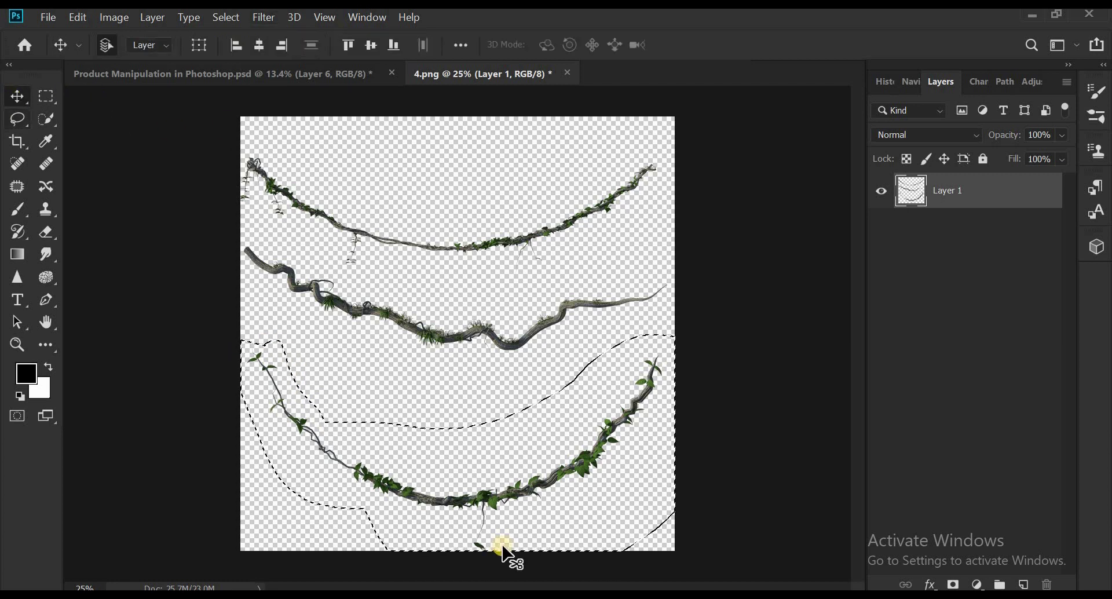
Place the bottom vine as Layer 7, enlarged and tilted across the top left.
left_click_drag(487, 502, 135, 82)
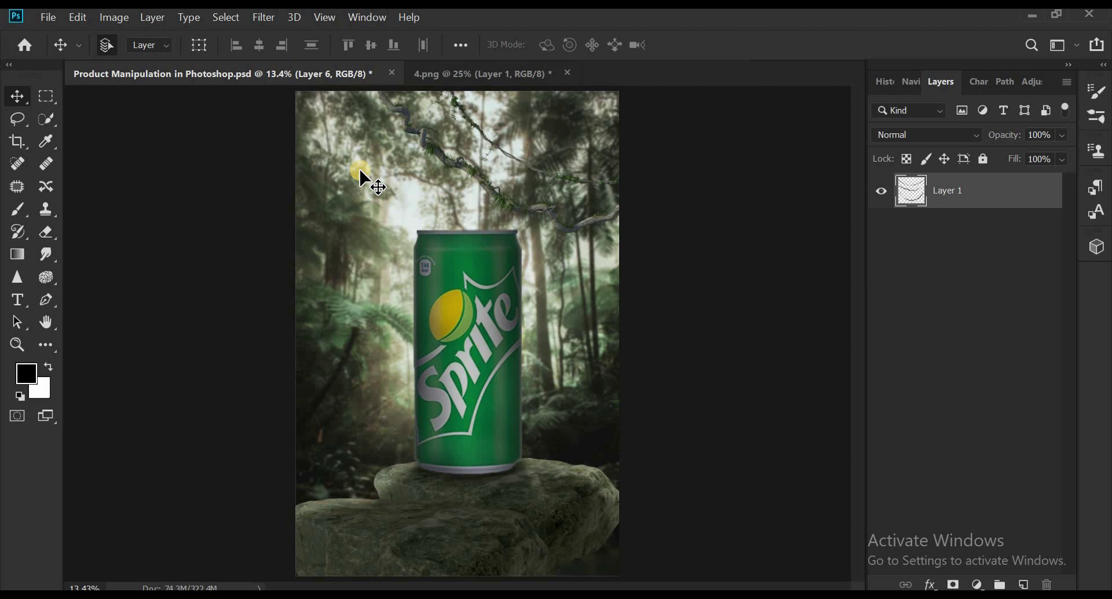
left_click_drag(154, 110, 359, 167)
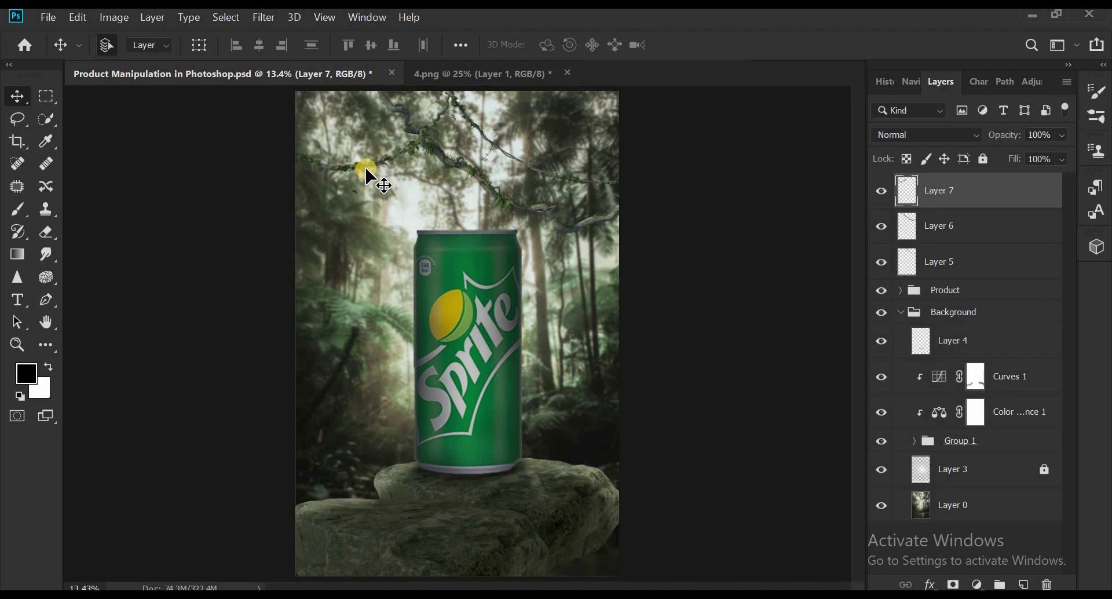
key("ctrl+t")
key("ctrl+minus")
key("ctrl+minus")
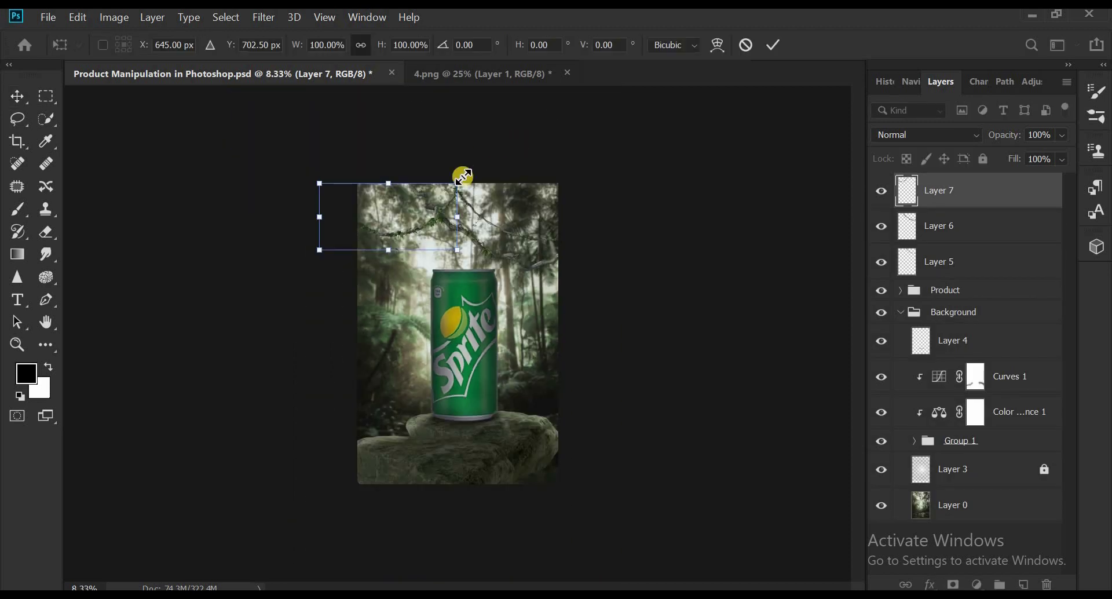
left_click_drag(463, 176, 489, 154)
scroll(680, 144, "up", 3)
left_click_drag(489, 96, 504, 107)
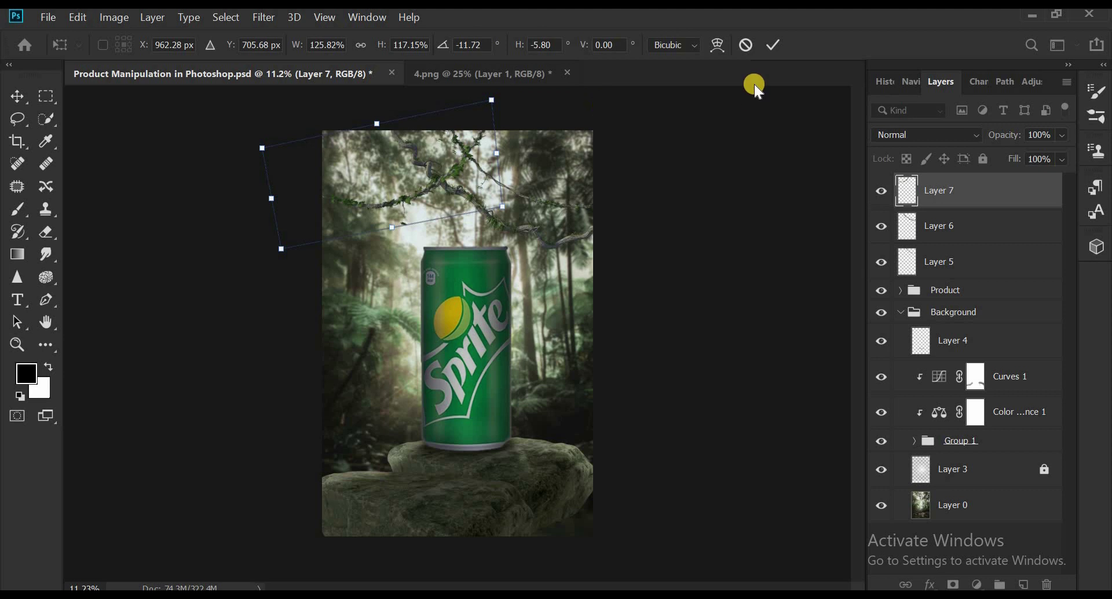
left_click(774, 47)
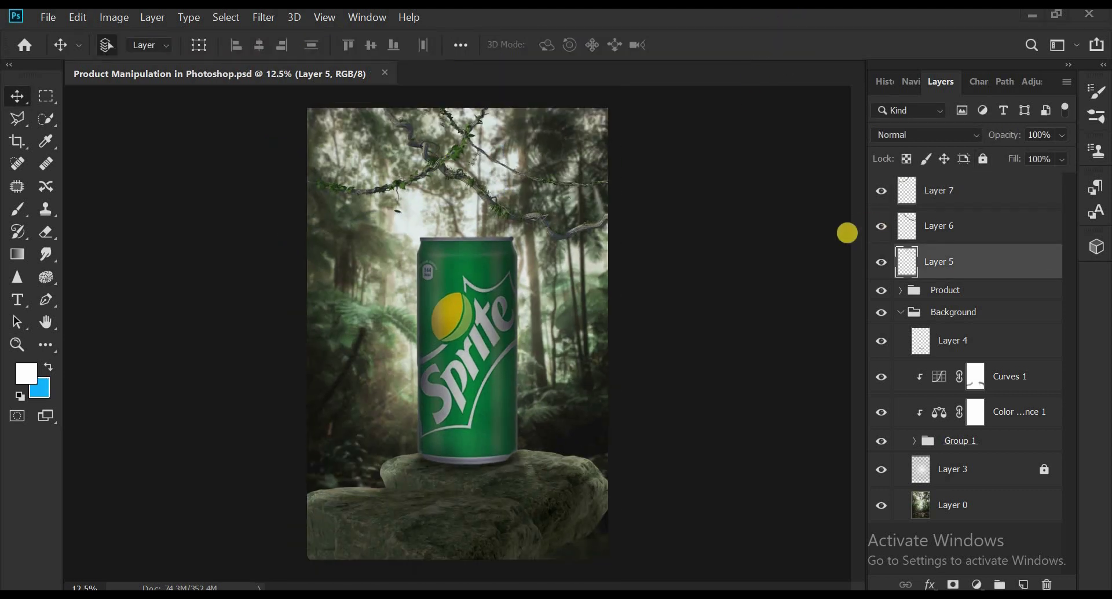
Group the three vine layers as Group 2.
left_click(962, 191, "shift")
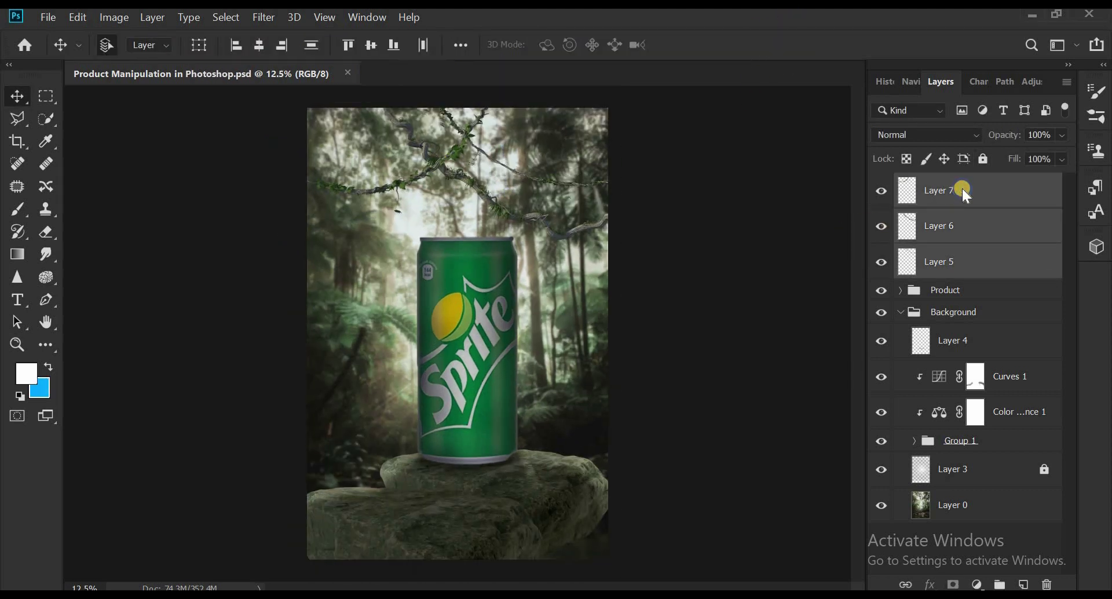
right_click(961, 189)
left_click(787, 131)
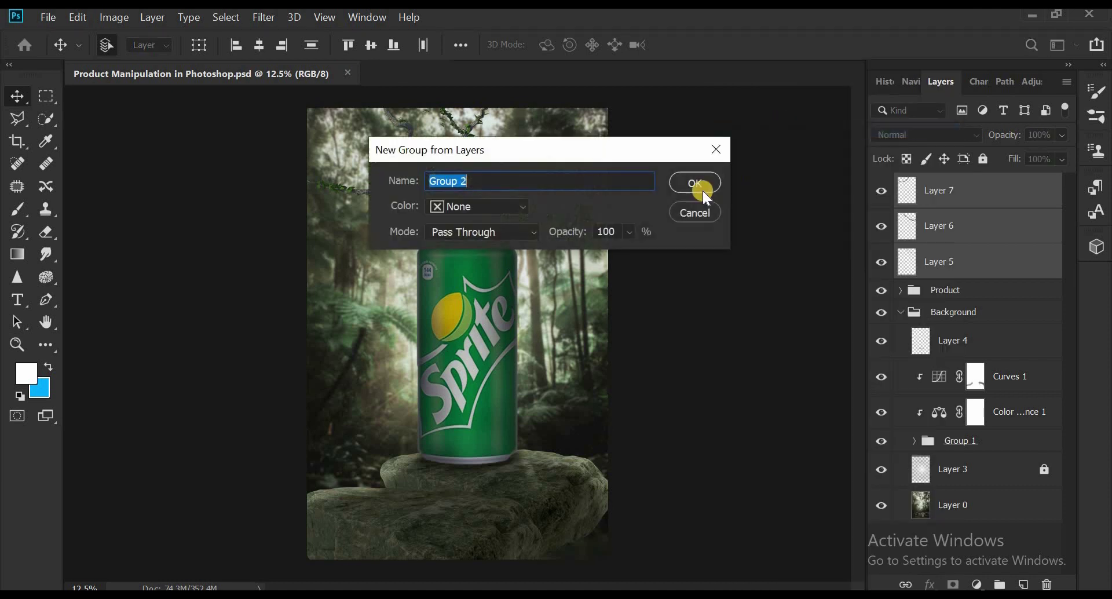
left_click(699, 182)
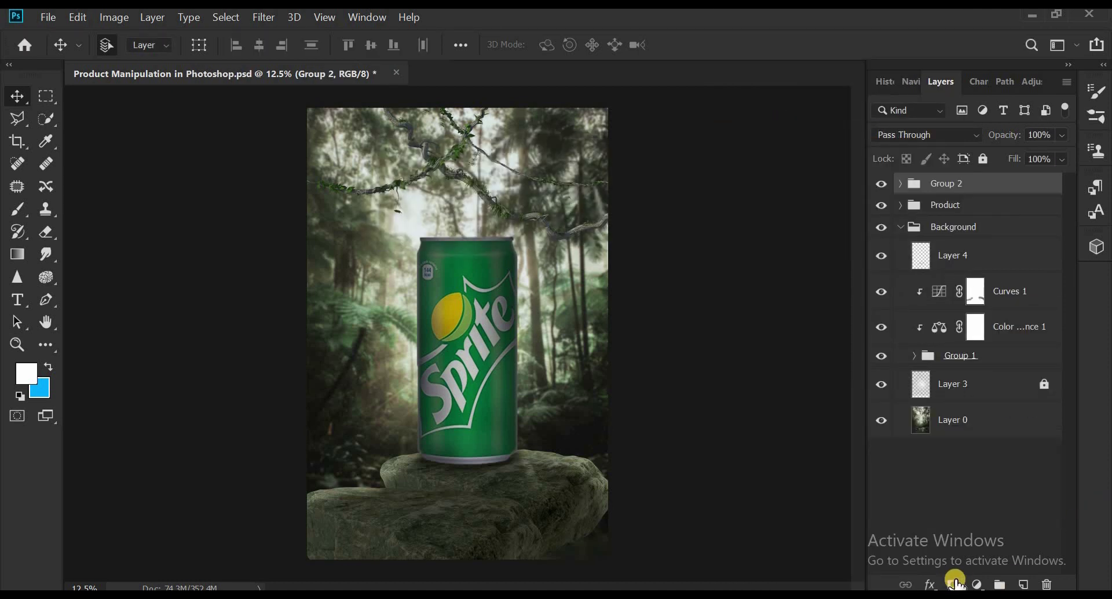
Add a Levels adjustment clipped to the vines, with midtones lowered to 0.77.
left_click(975, 584)
left_click(995, 338)
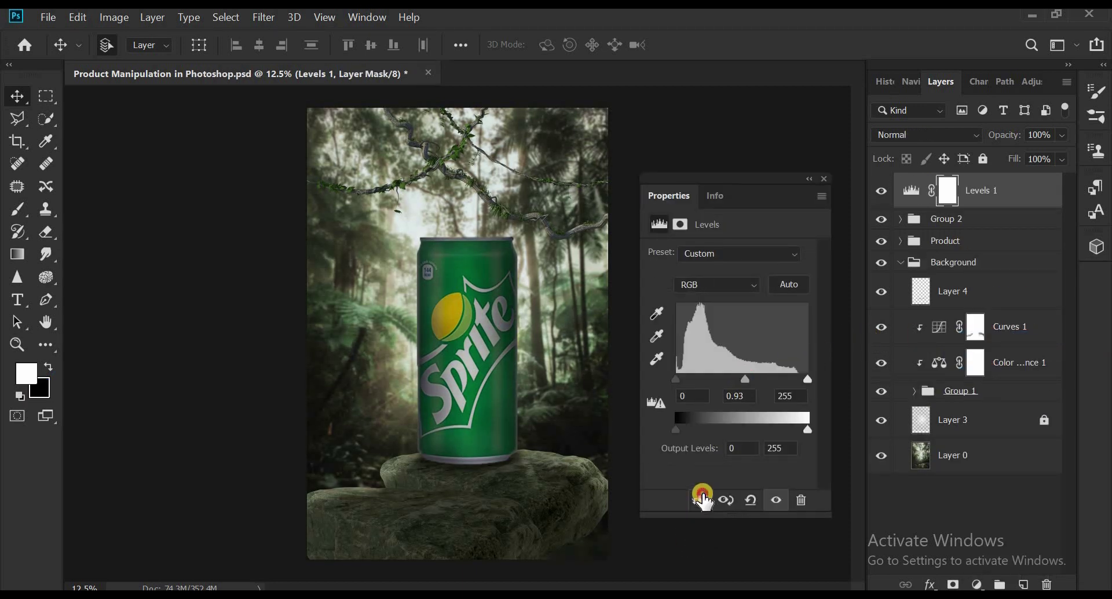
left_click(702, 498)
left_click_drag(745, 380, 754, 380)
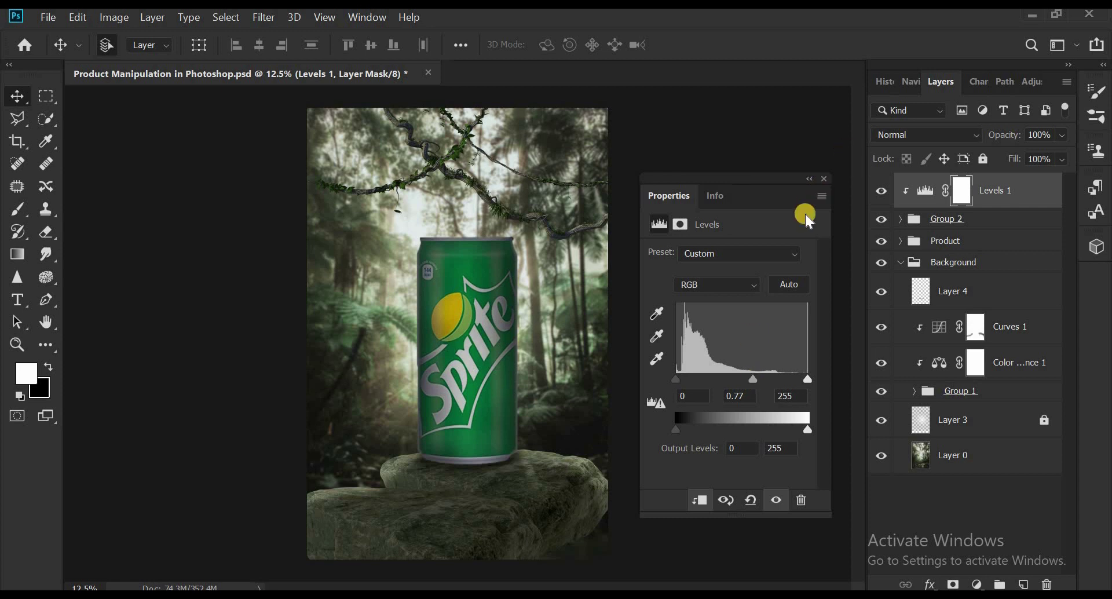
left_click(820, 176)
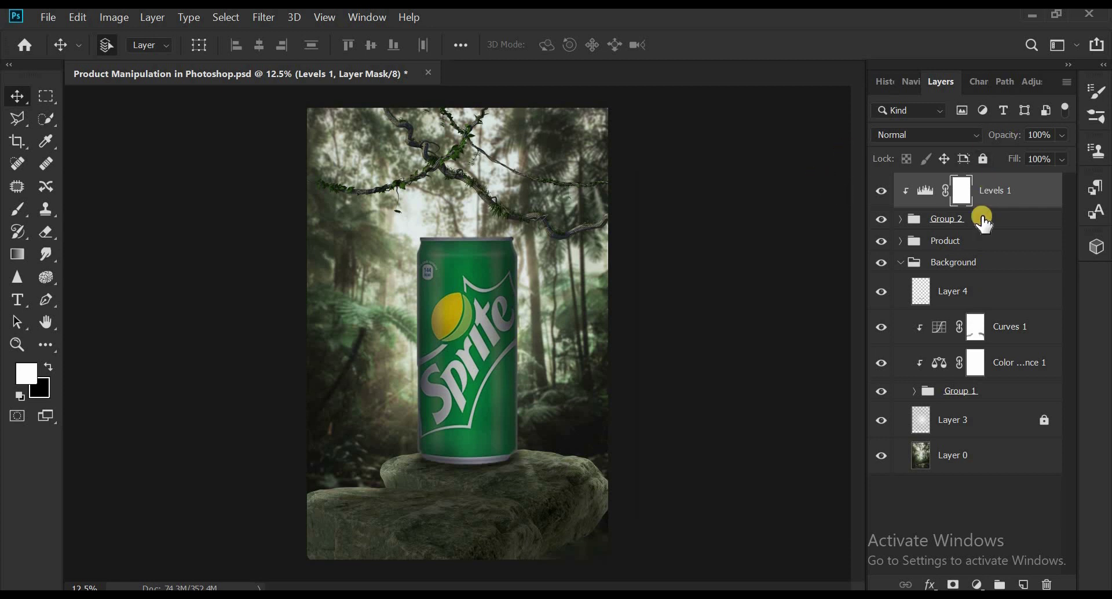
Add a darkening Curves 2 with its top point pulled down, clipped to the vines.
left_click(978, 585)
left_click(1008, 360)
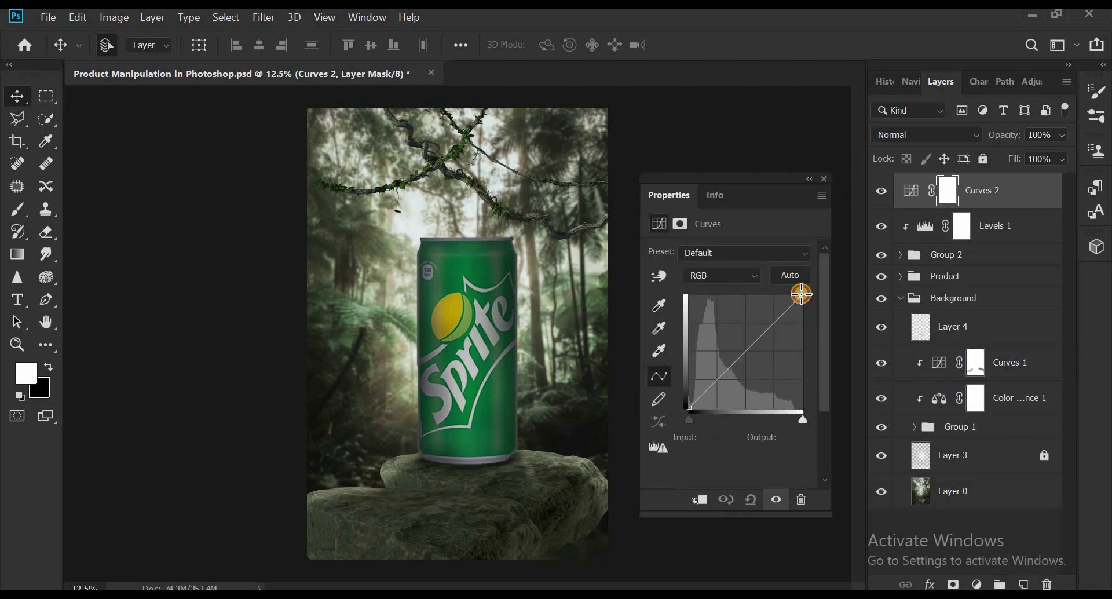
left_click_drag(801, 294, 802, 379)
left_click(702, 498)
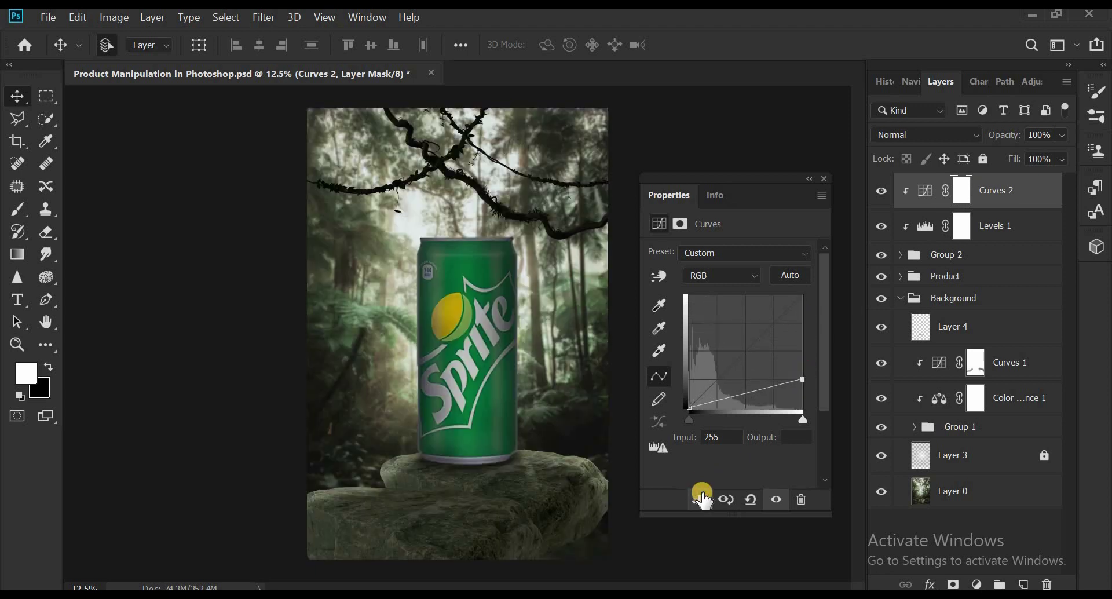
Move the collapsed Product group to the top of the layer stack.
left_click(900, 298)
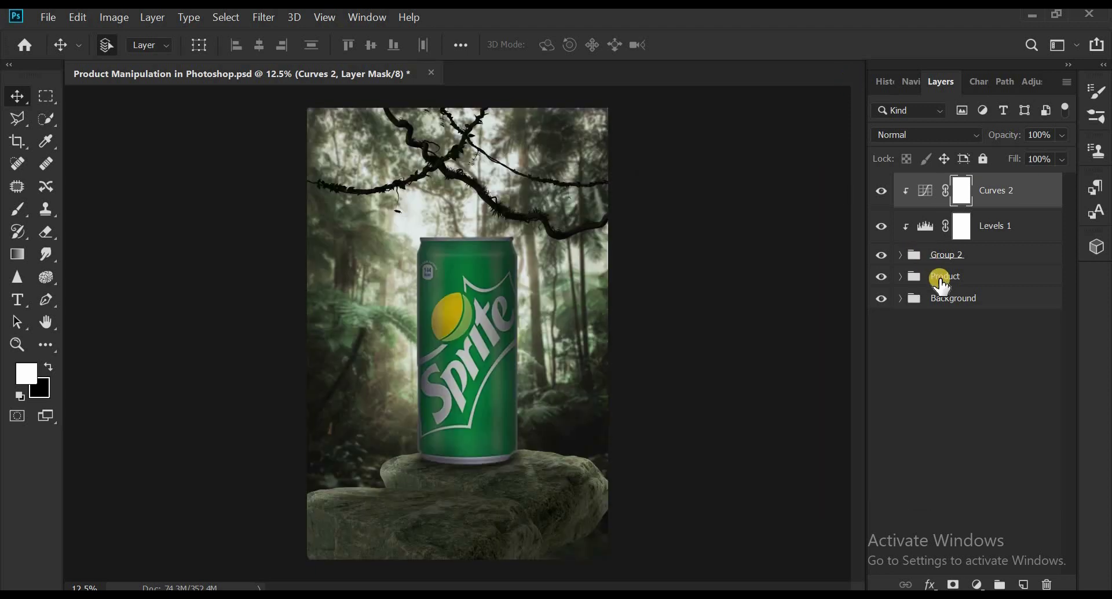
left_click(941, 276)
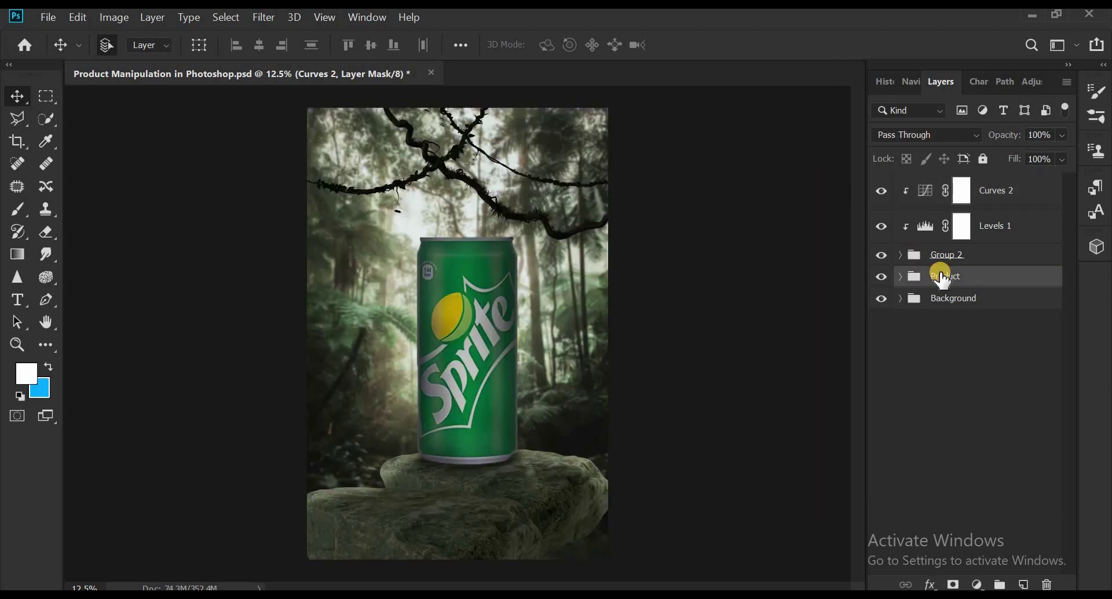
left_click(901, 276)
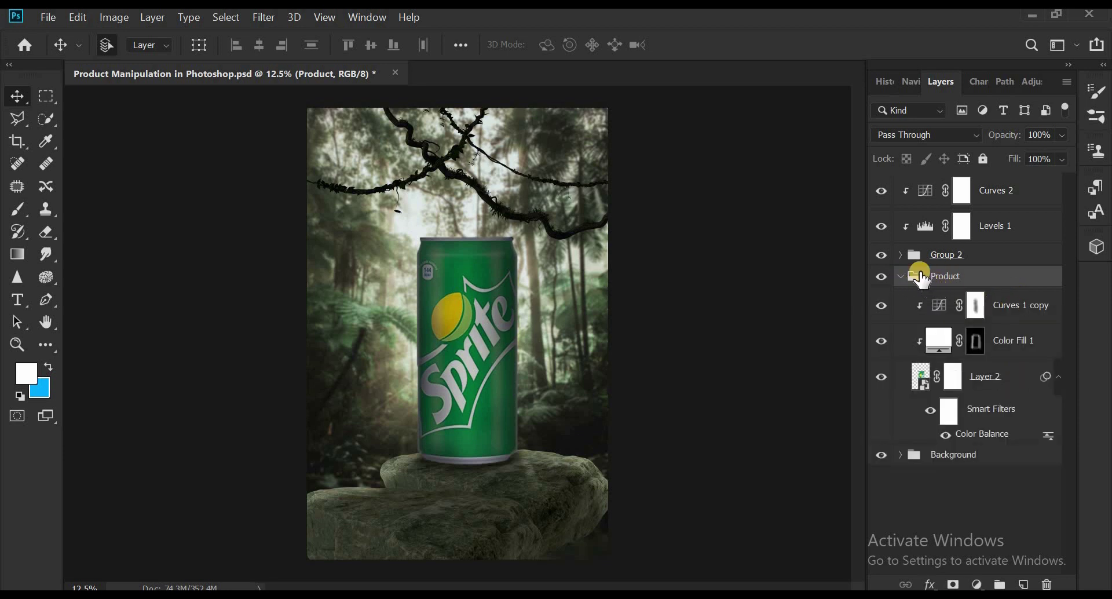
left_click(902, 276)
left_click_drag(948, 277, 955, 192)
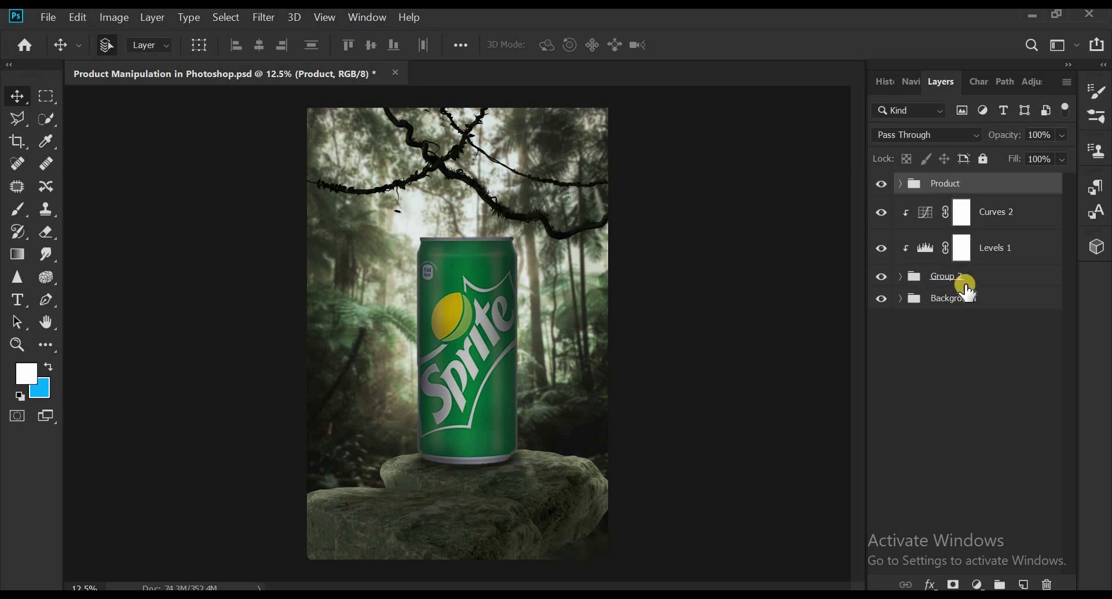
Paint black on the Curves 2 mask to restore the upper leaves, the knot and the right-hand vine.
left_click(983, 214)
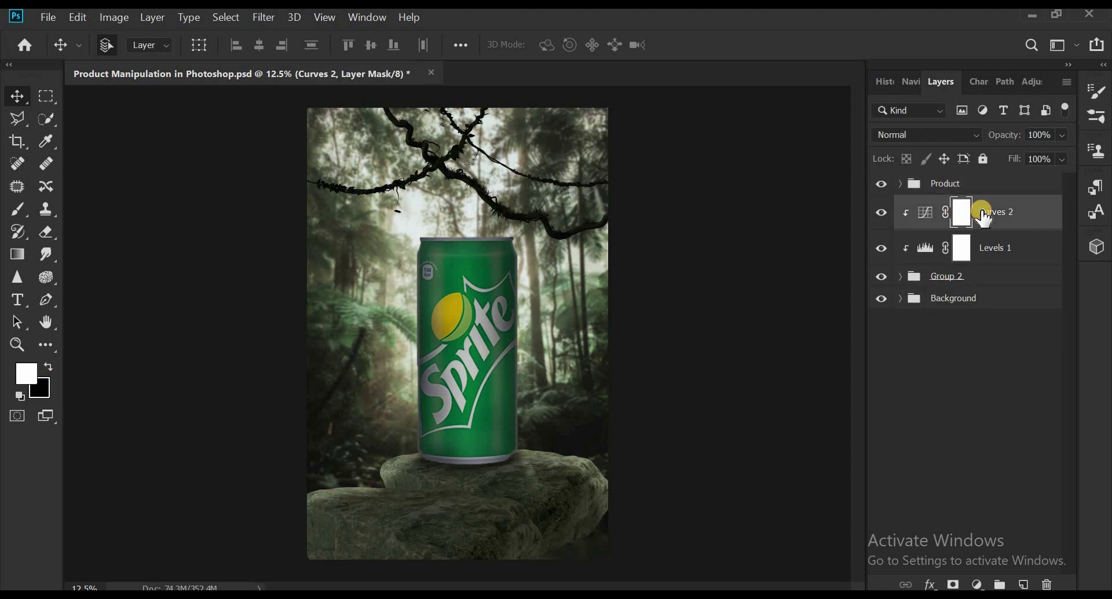
key("b")
key("ctrl+plus")
key("ctrl+plus")
key("ctrl+plus")
key("x")
key("ctrl+plus")
key("ctrl+plus")
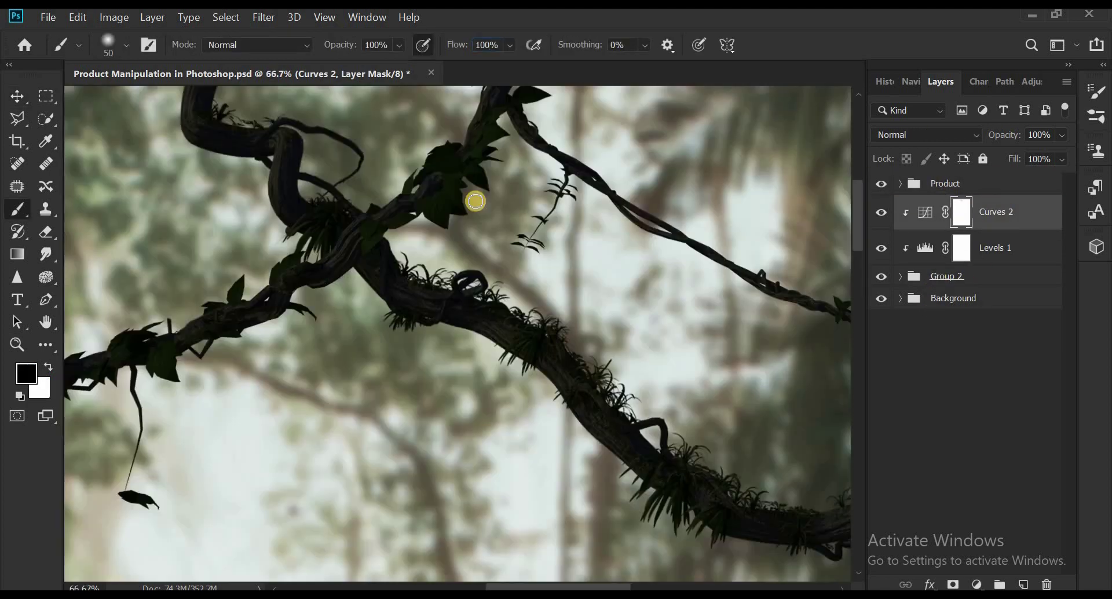
left_click_drag(501, 146, 389, 238)
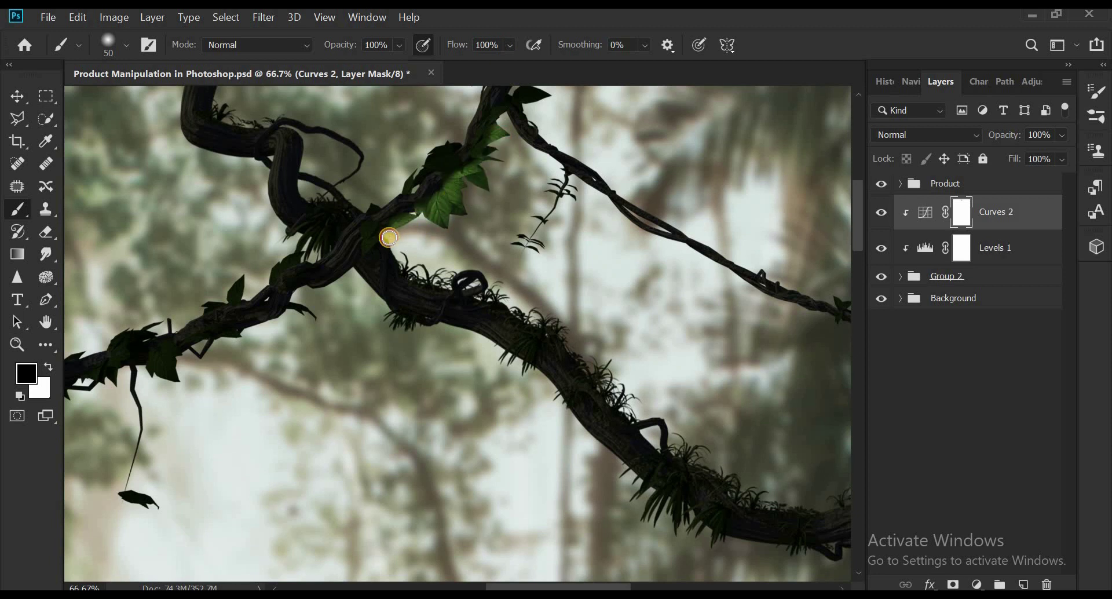
left_click_drag(469, 110, 412, 177)
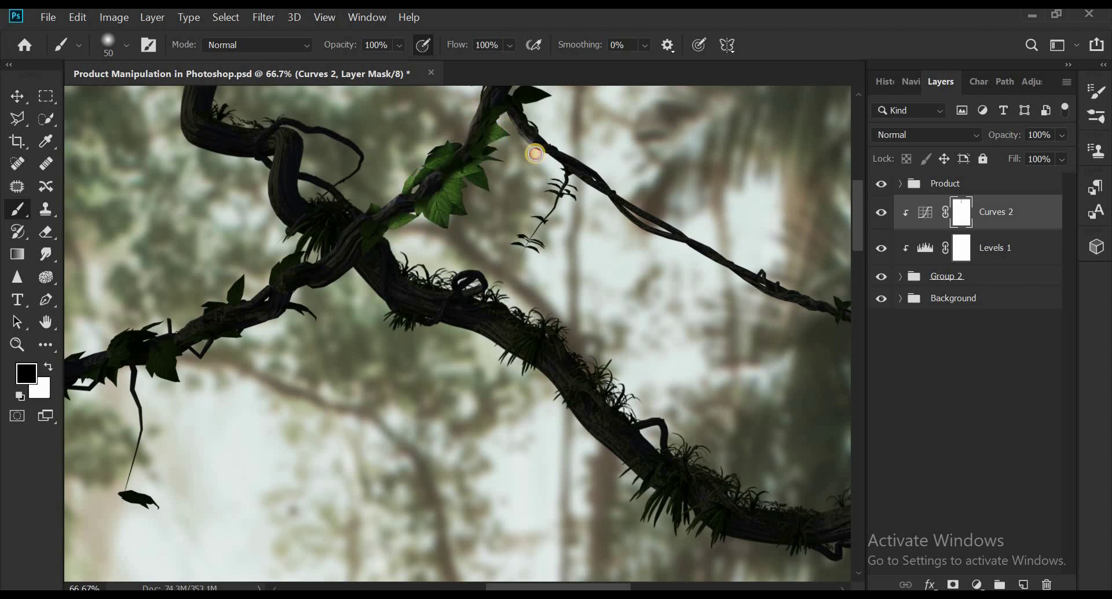
mouse_move(640, 234)
left_mouse_down()
mouse_move(718, 248)
mouse_move(847, 301)
left_mouse_up()
left_click_drag(384, 239, 403, 254)
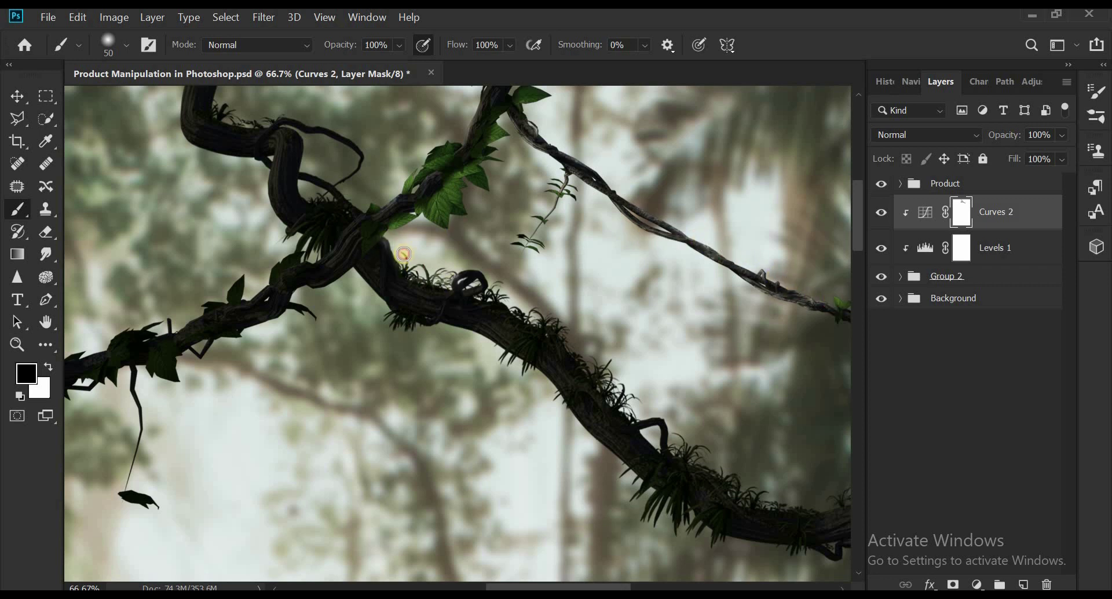
left_click_drag(479, 278, 745, 488)
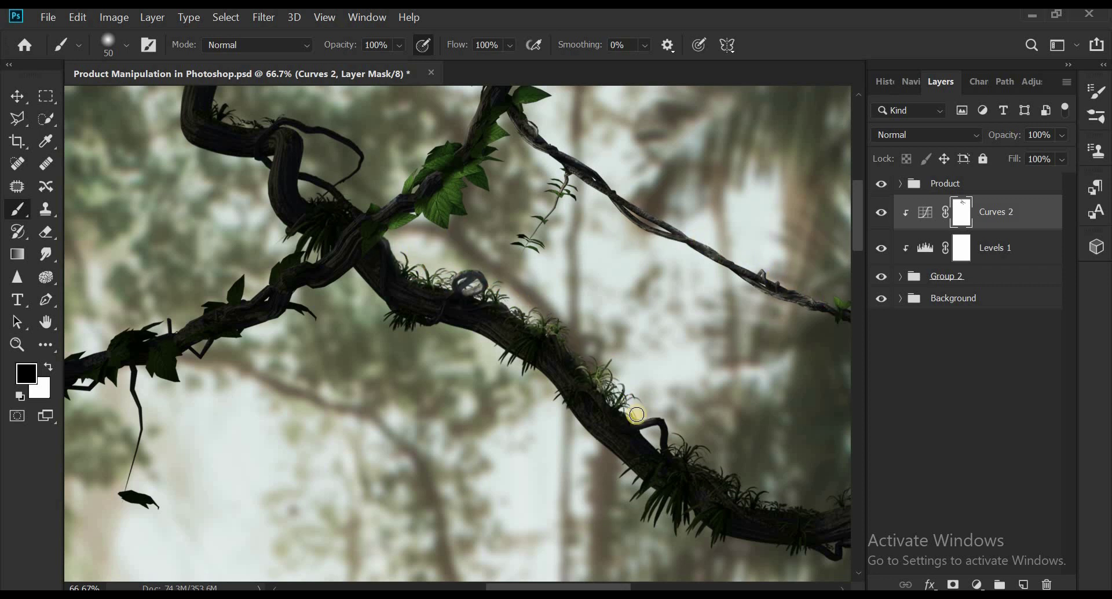
left_click_drag(355, 274, 662, 519)
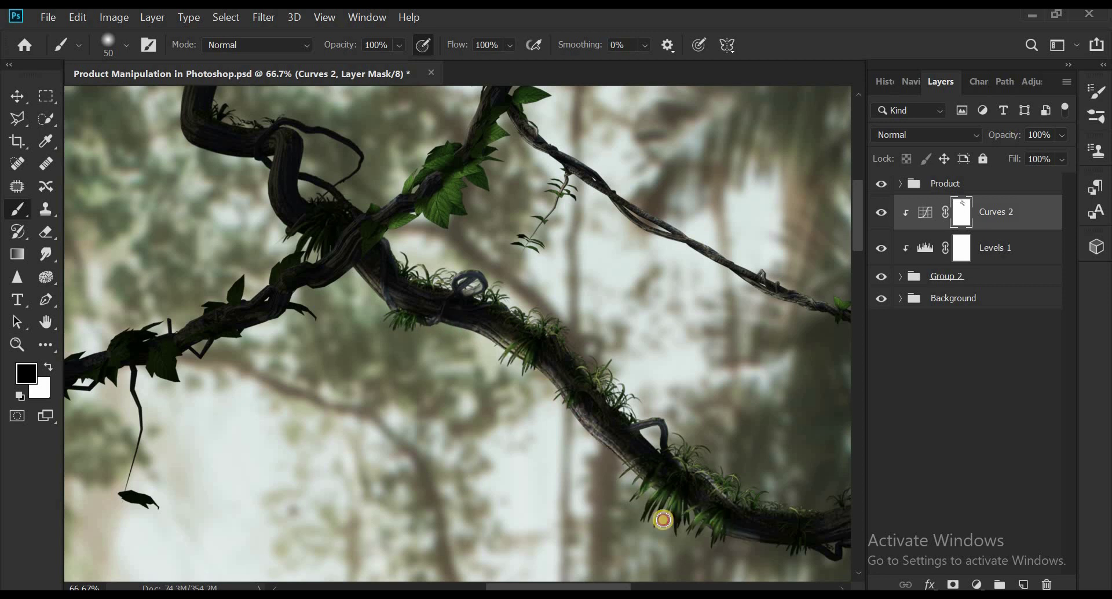
Lift the darkening from the lower vine bend, leaf crossing and twisting upper-left vine.
scroll(610, 490, "right", 3)
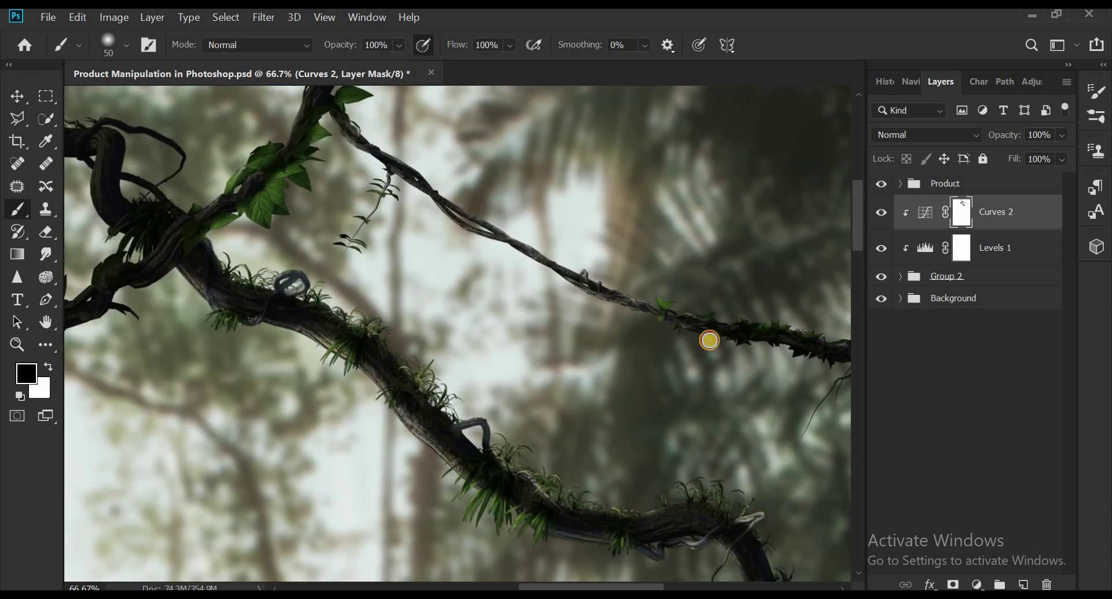
scroll(743, 394, "down", 3)
scroll(637, 406, "right", 4)
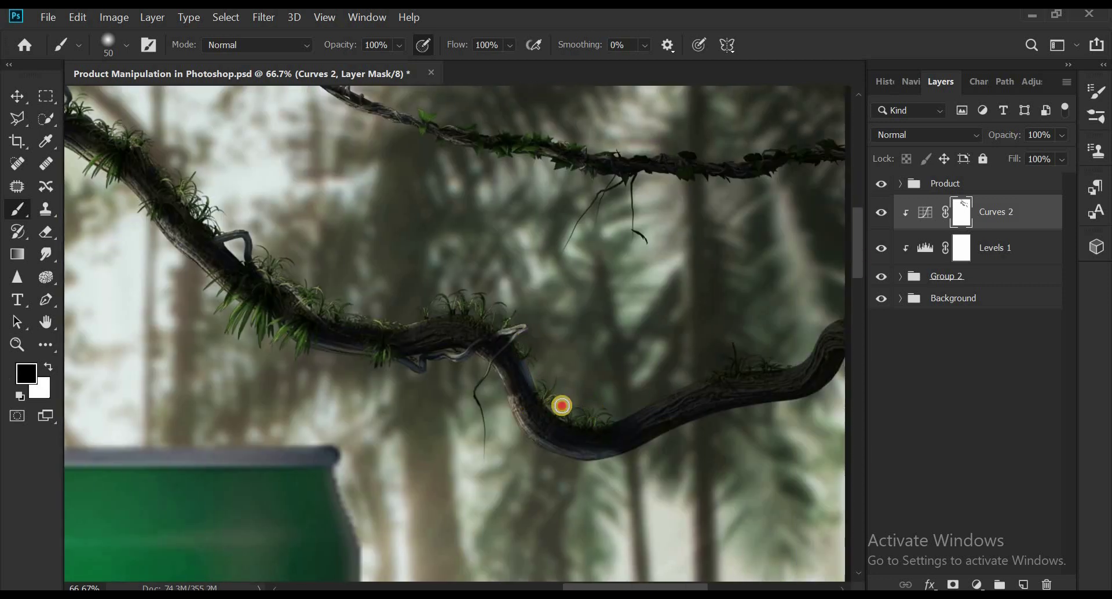
left_click_drag(804, 352, 688, 442)
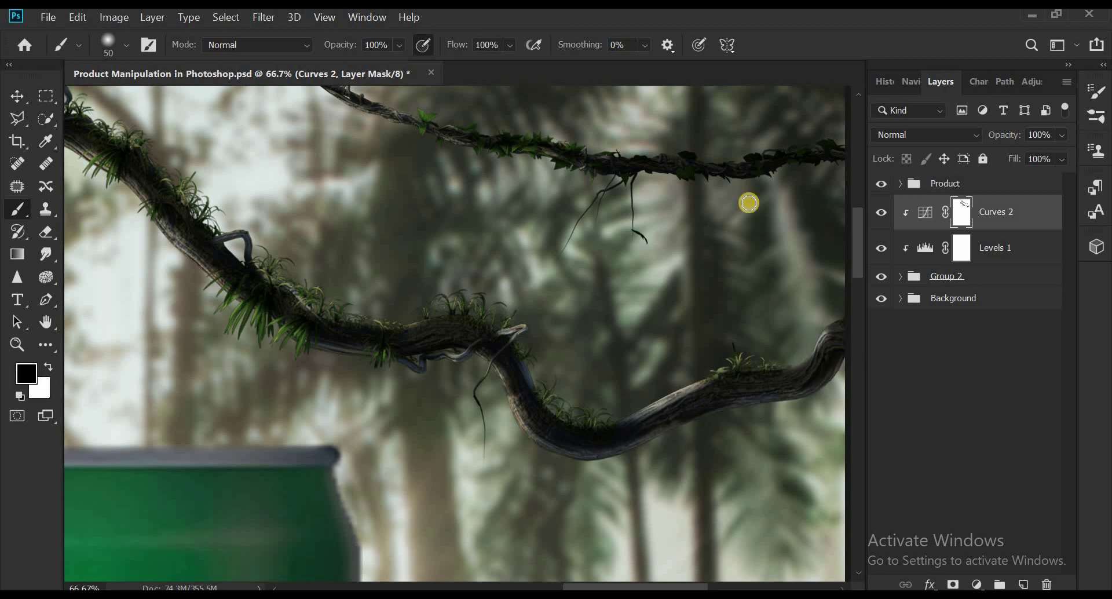
left_click_drag(793, 168, 756, 152)
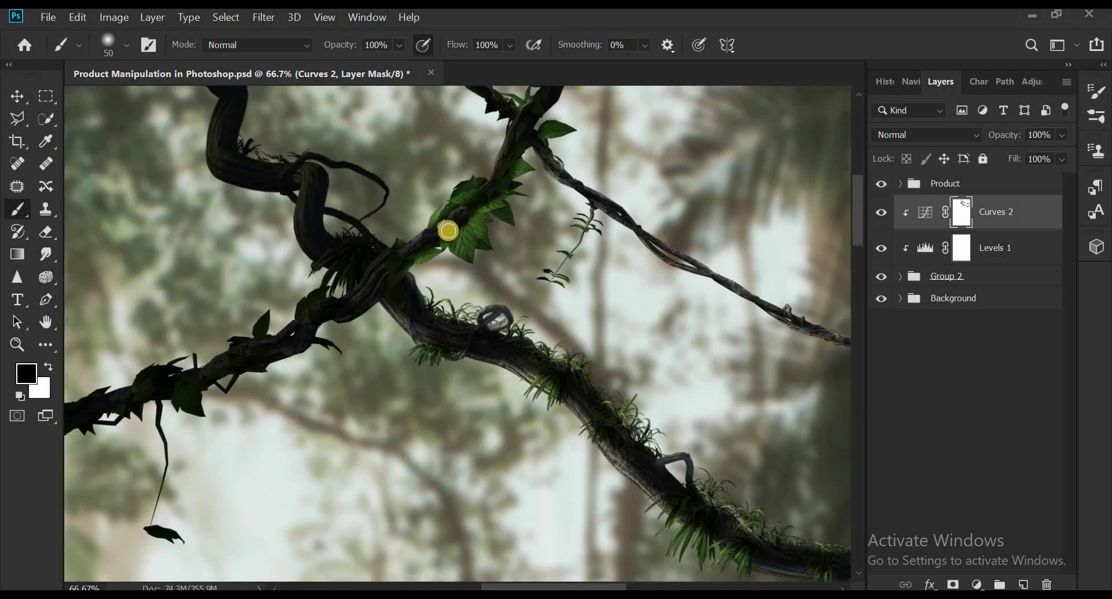
mouse_move(222, 386)
left_mouse_down()
mouse_move(80, 403)
mouse_move(303, 308)
mouse_move(231, 186)
mouse_move(292, 157)
mouse_move(323, 218)
mouse_move(523, 174)
left_mouse_up()
scroll(523, 174, "up", 3)
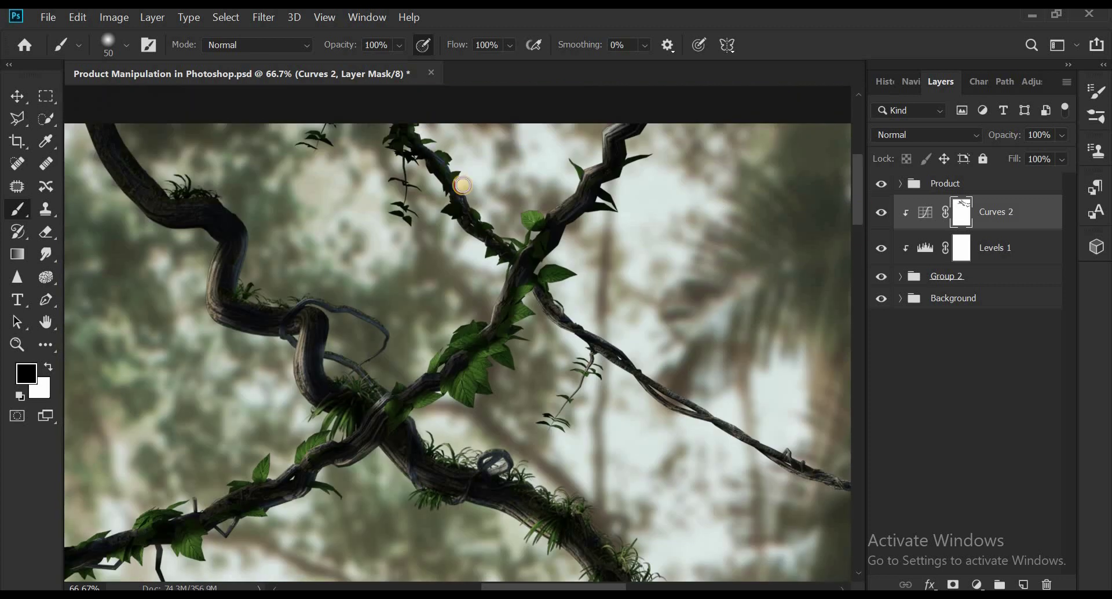
mouse_move(226, 224)
left_mouse_down()
mouse_move(241, 274)
mouse_move(206, 286)
left_mouse_up()
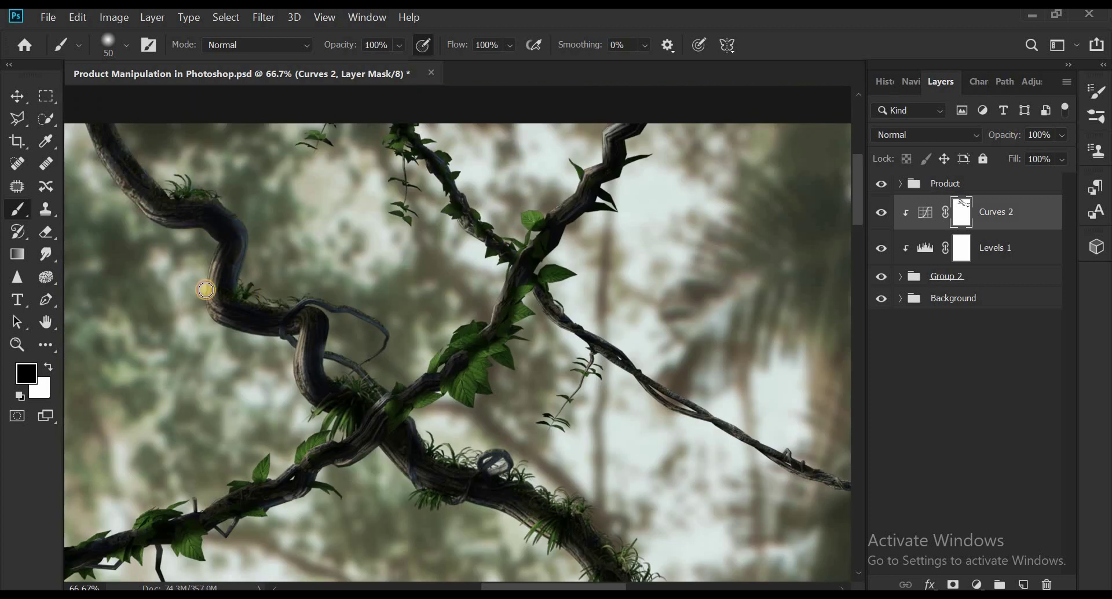
scroll(145, 523, "down", 5)
scroll(476, 188, "left", 3)
mouse_move(367, 216)
left_mouse_down()
mouse_move(273, 216)
mouse_move(320, 239)
mouse_move(556, 241)
mouse_move(720, 226)
mouse_move(559, 243)
left_mouse_up()
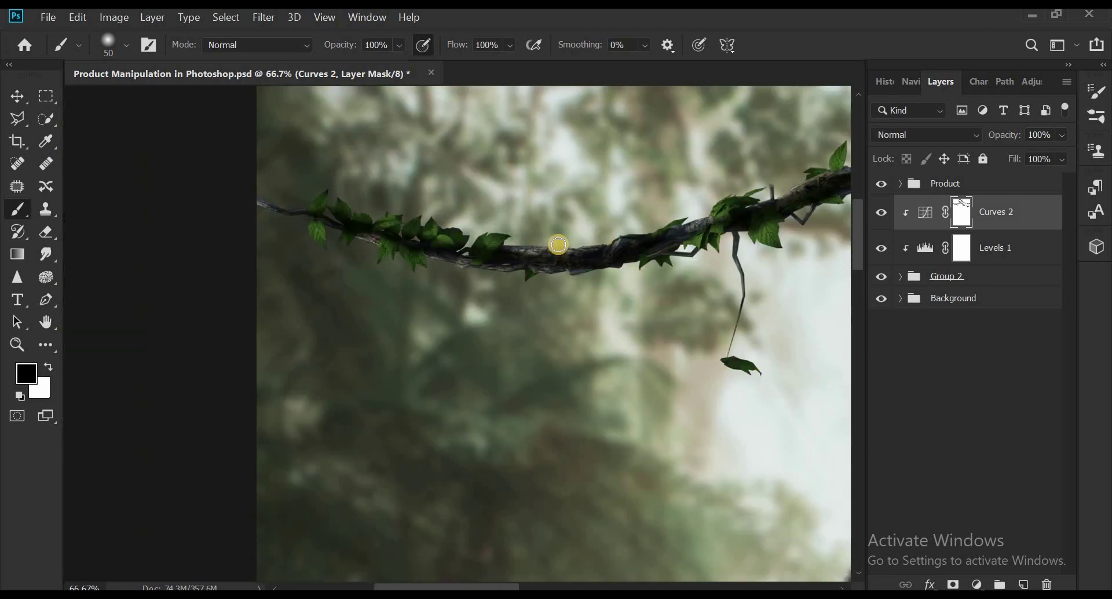
scroll(451, 218, "right", 5)
key("ctrl+0")
key("ctrl+plus")
key("ctrl+plus")
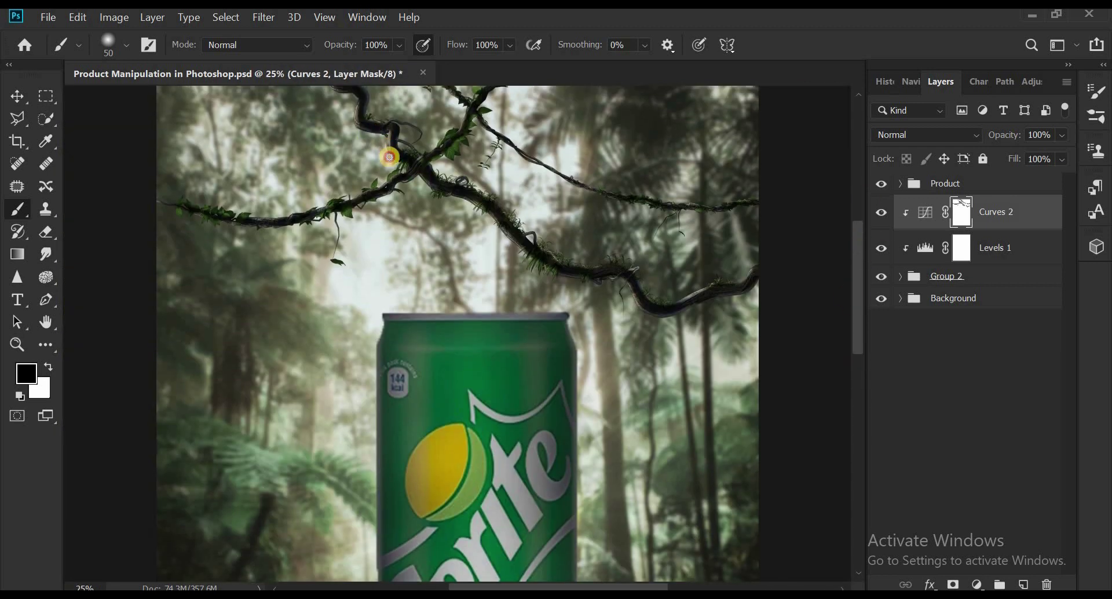
key("ctrl+plus")
key("ctrl+plus")
scroll(484, 216, "up", 5)
scroll(828, 201, "up", 2)
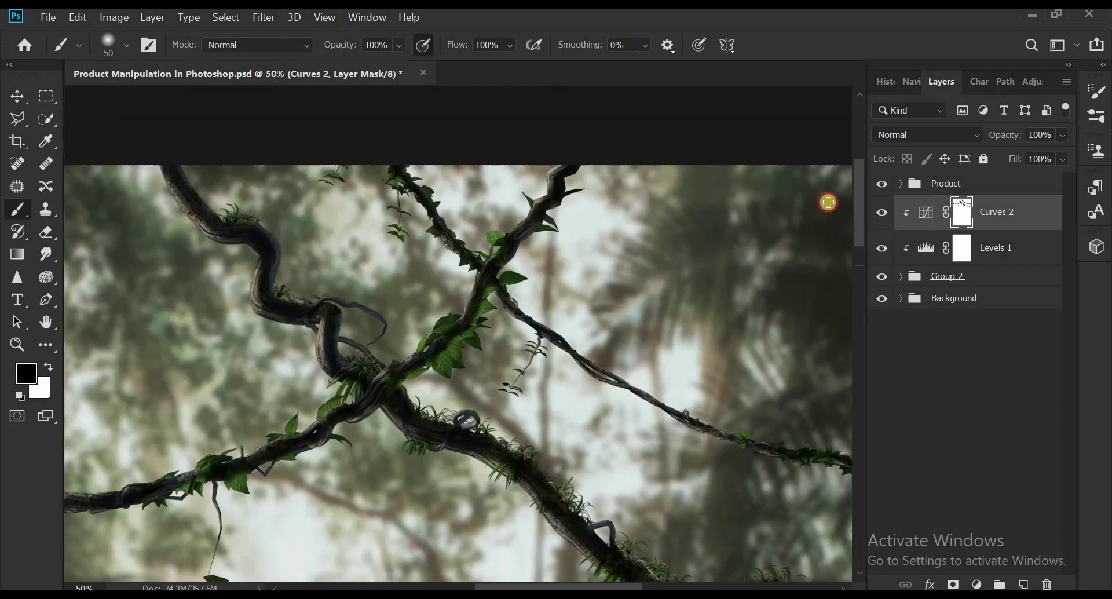
Bring the fern from 7.png into the scene as Layer 8, enlarged low on the rock.
key("ctrl+0")
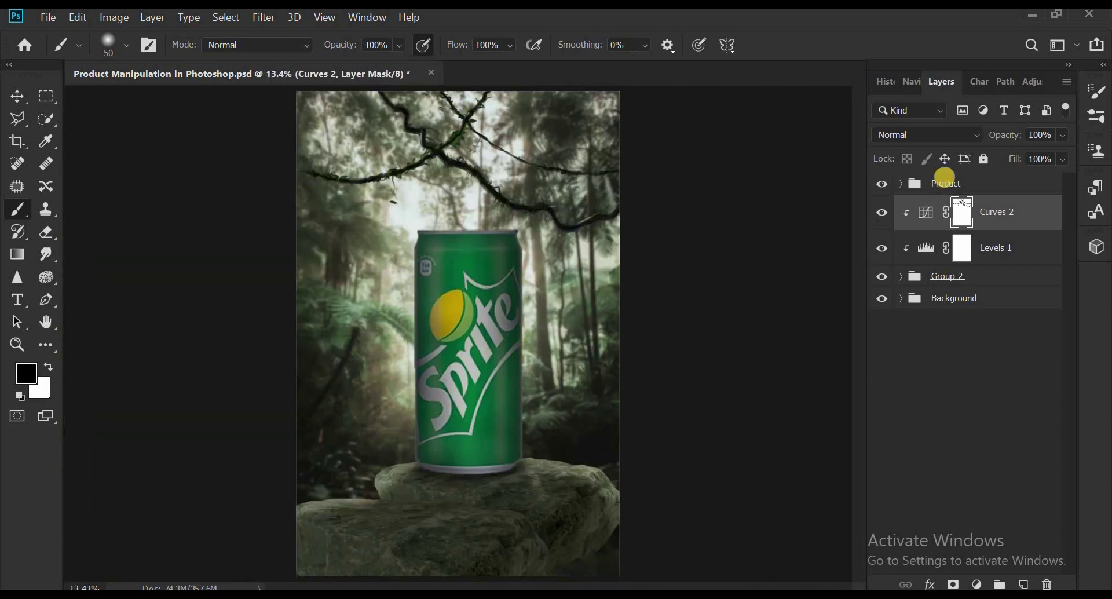
left_click(945, 179)
double_click(781, 278)
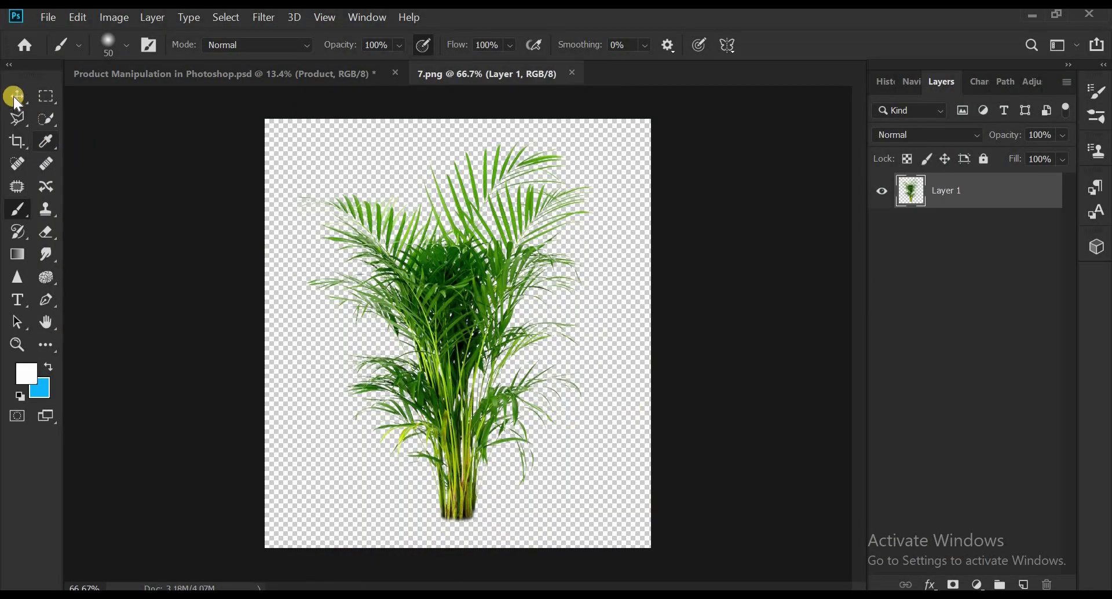
left_click(15, 96)
mouse_move(410, 337)
left_mouse_down()
mouse_move(219, 78)
mouse_move(498, 463)
mouse_move(576, 459)
mouse_move(656, 318)
mouse_move(689, 290)
left_mouse_up()
key("ctrl+t")
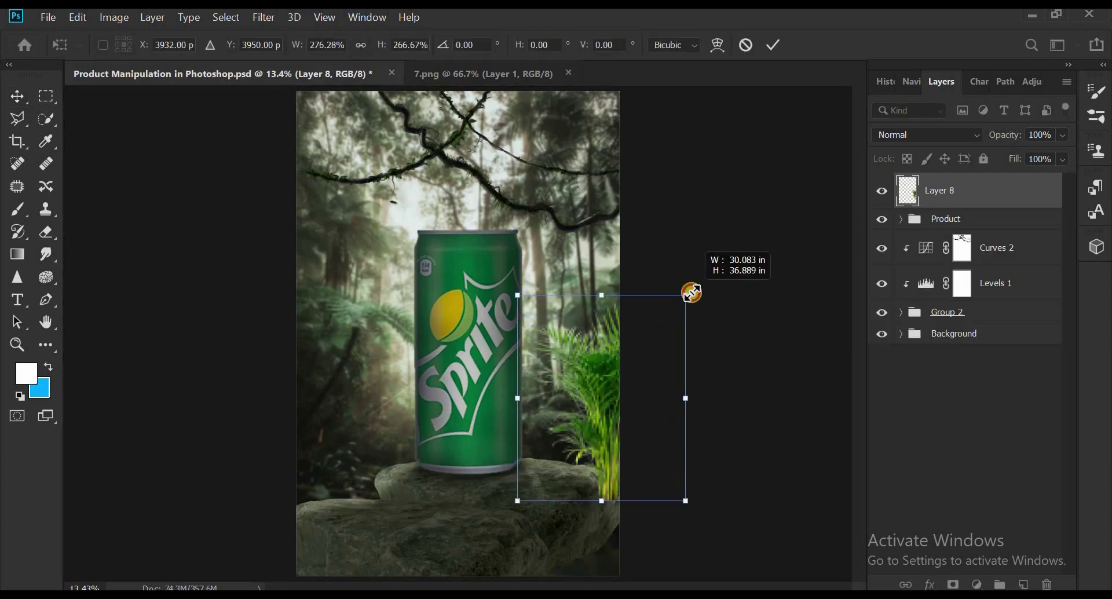
left_click_drag(616, 409, 616, 569)
left_click(773, 45)
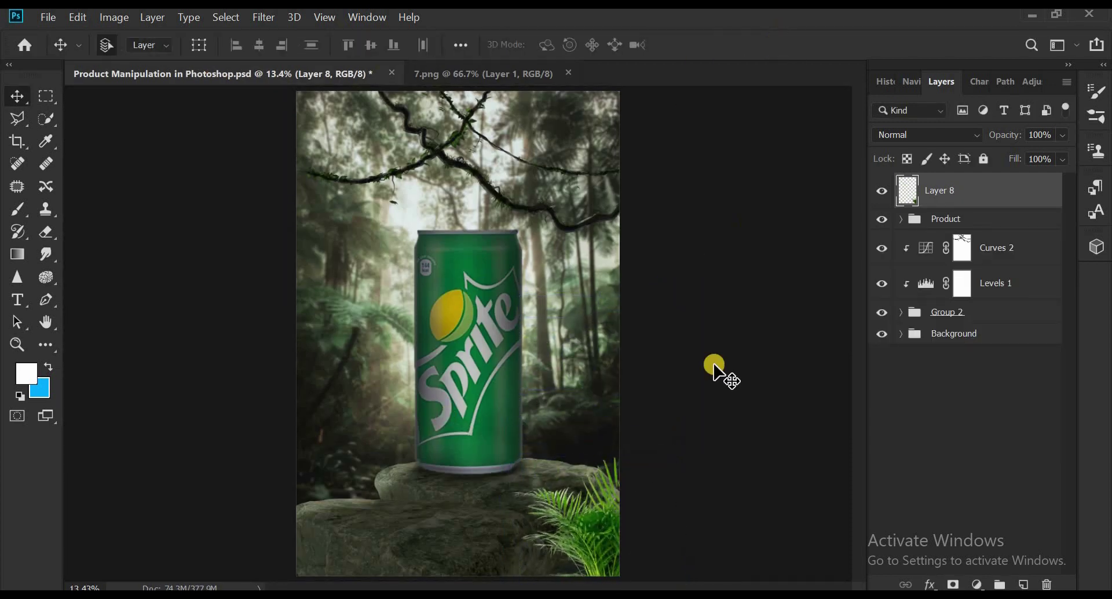
Enlarge the fern further and flip it to sit at the bottom right.
key("ctrl+t")
left_click_drag(686, 449, 707, 393)
left_click_drag(510, 408, 740, 405)
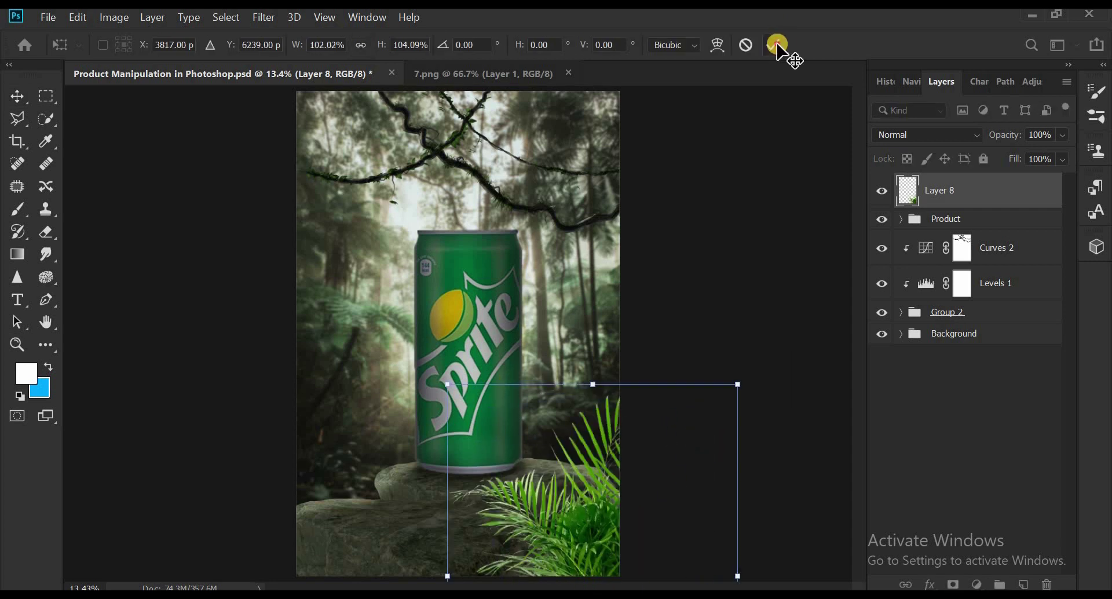
left_click(773, 44)
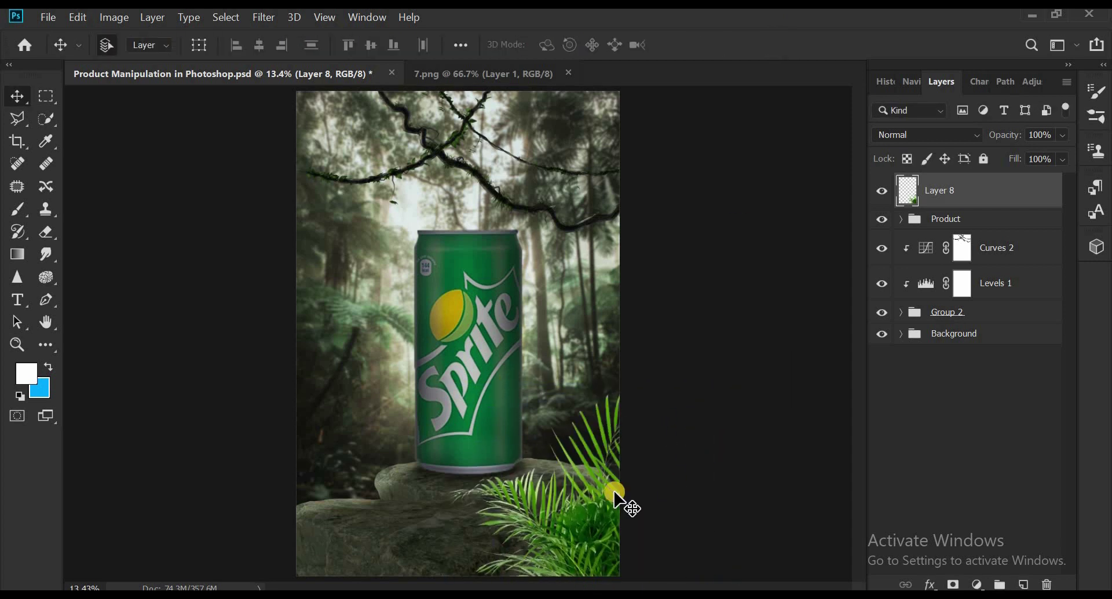
Apply a 3.4-pixel Gaussian Blur to the fern layer.
left_click(274, 15)
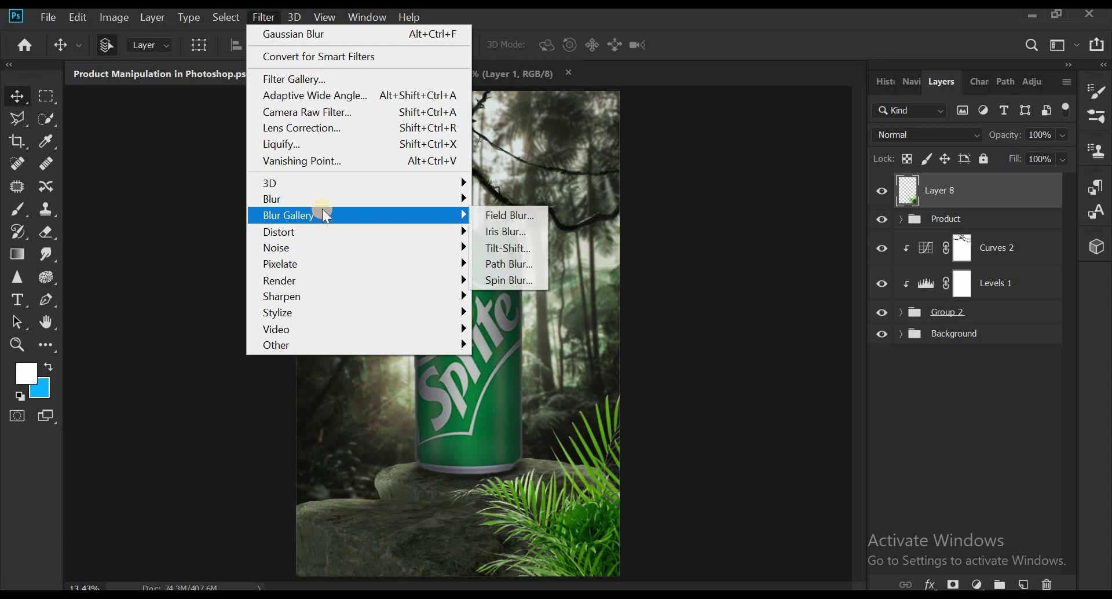
mouse_move(272, 199)
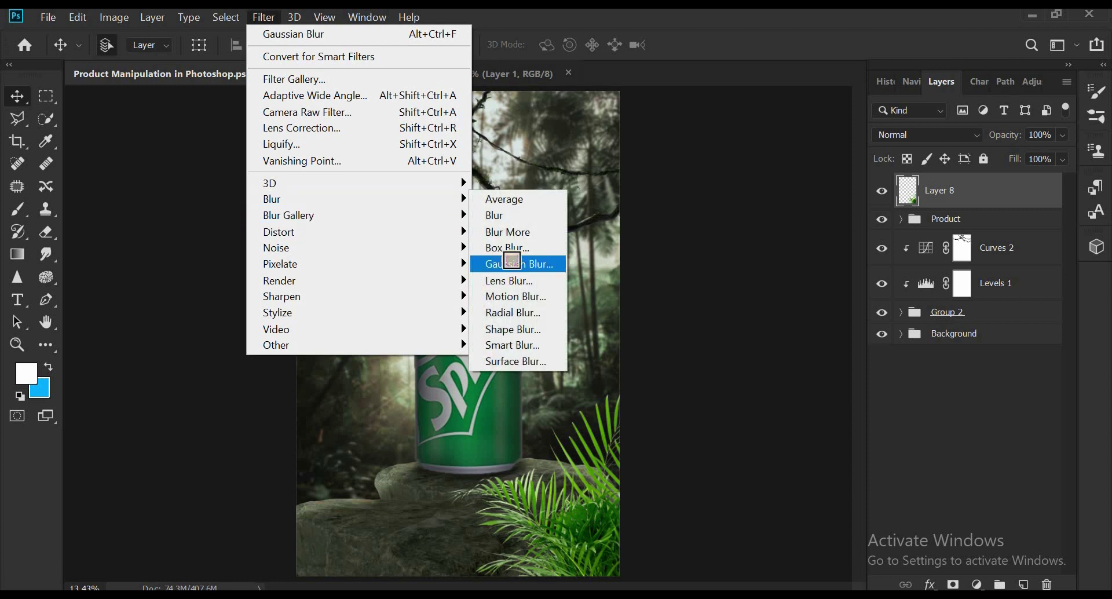
left_click(511, 263)
left_click_drag(771, 373, 799, 373)
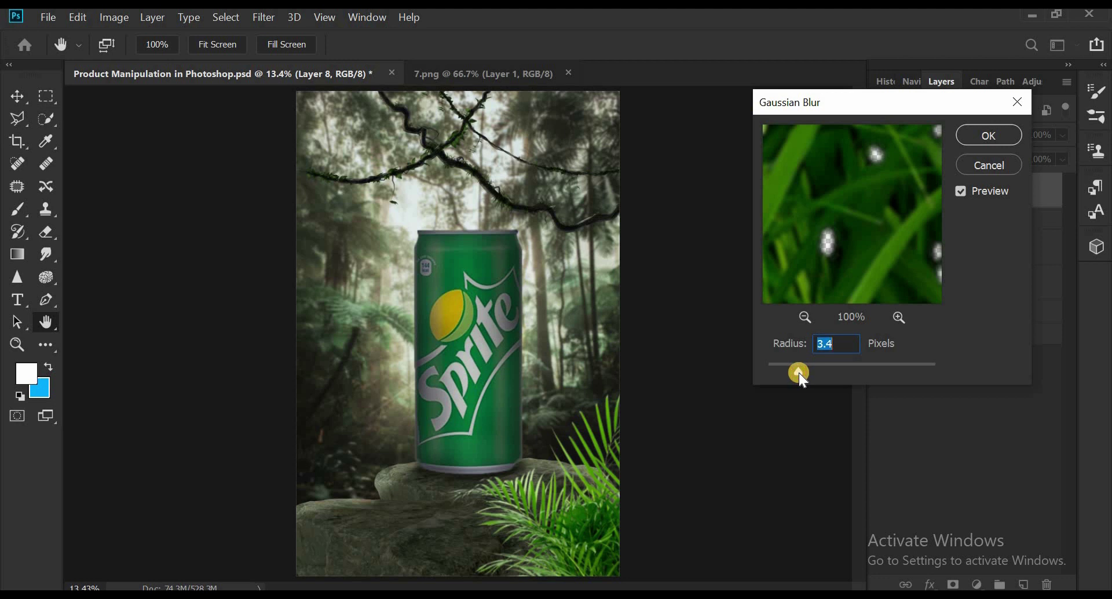
left_click(996, 149)
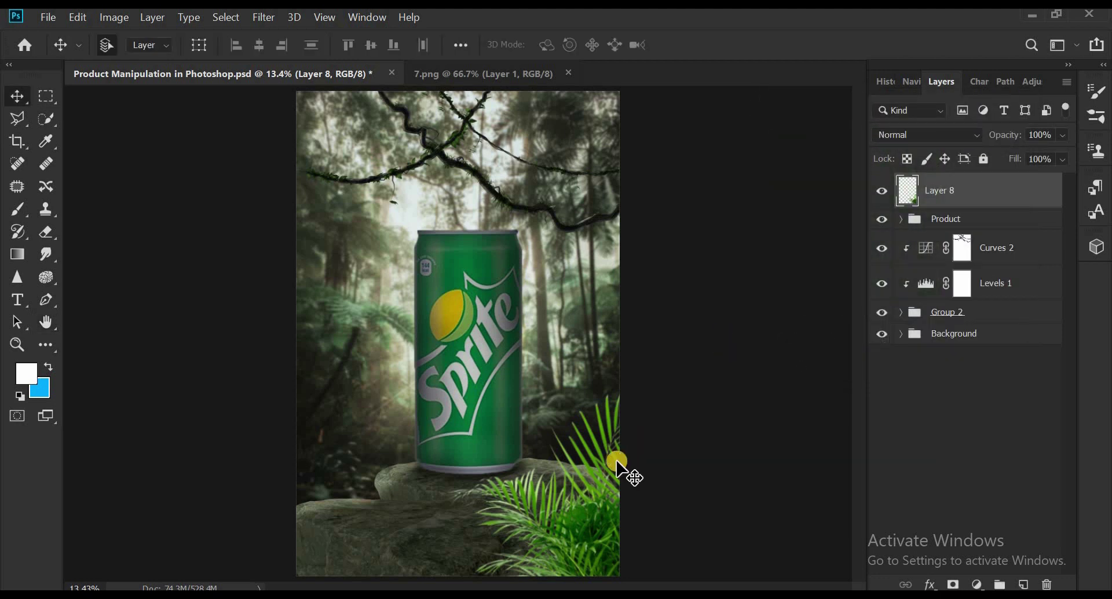
Duplicate the fern layer as Layer 8 copy, then shrink, tilt and move it left.
right_click(960, 203)
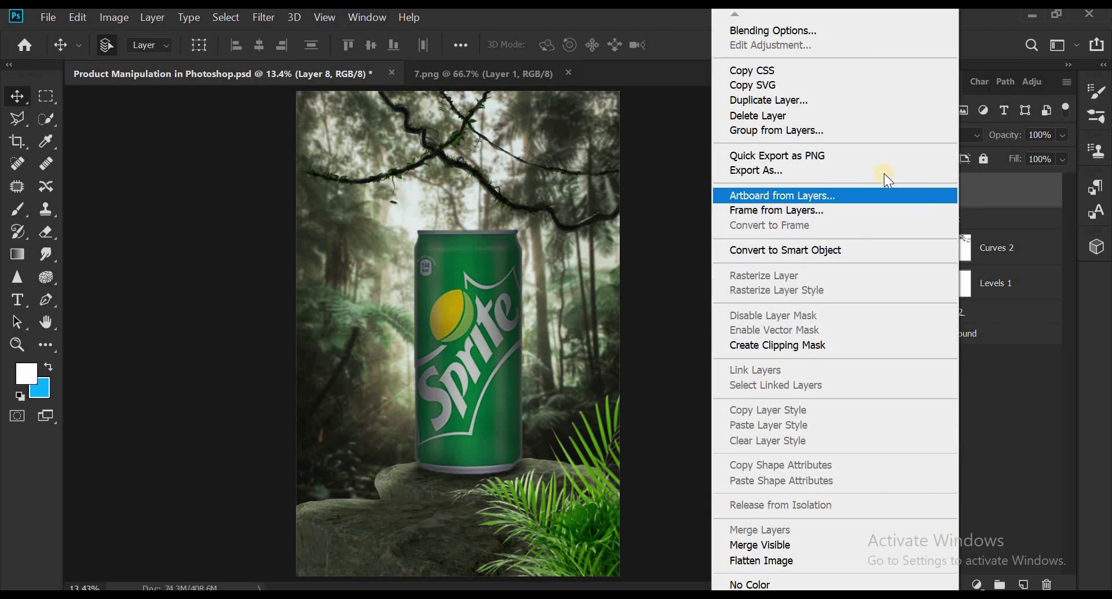
left_click(852, 99)
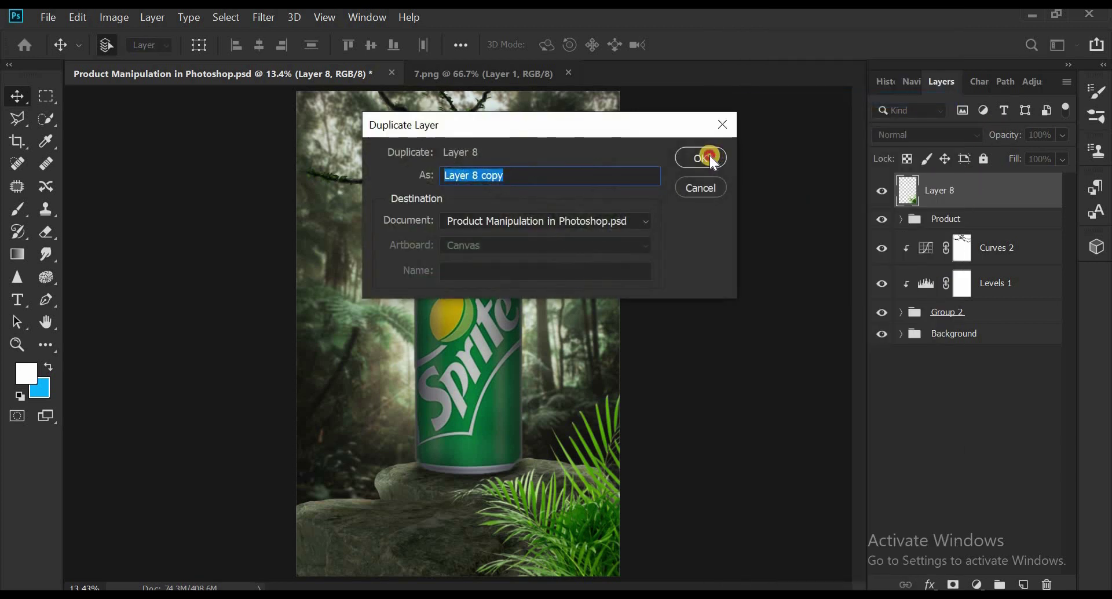
left_click(710, 155)
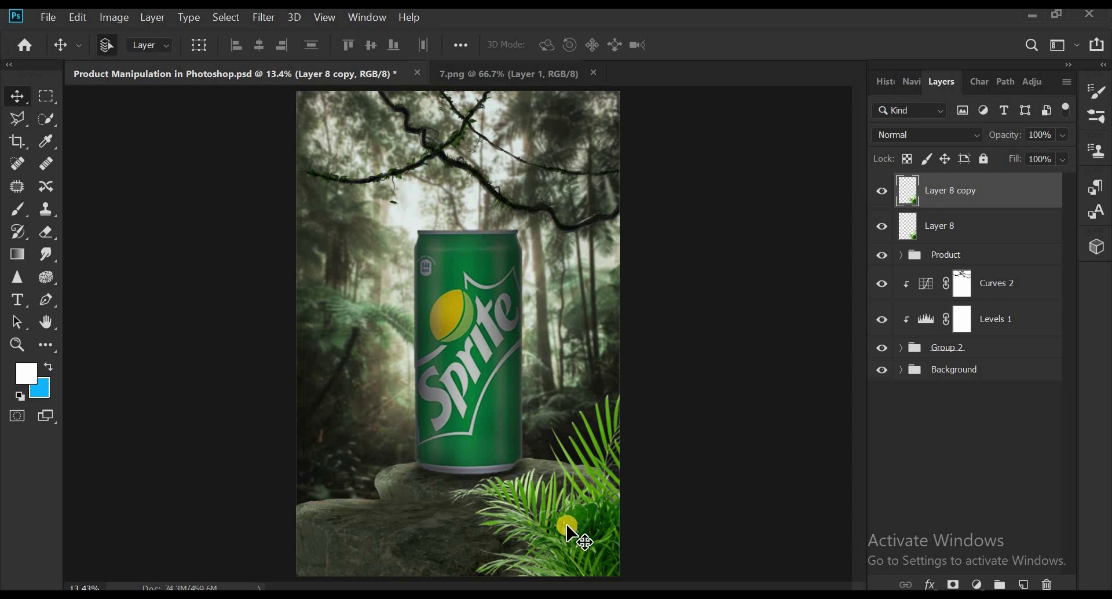
key("ctrl+t")
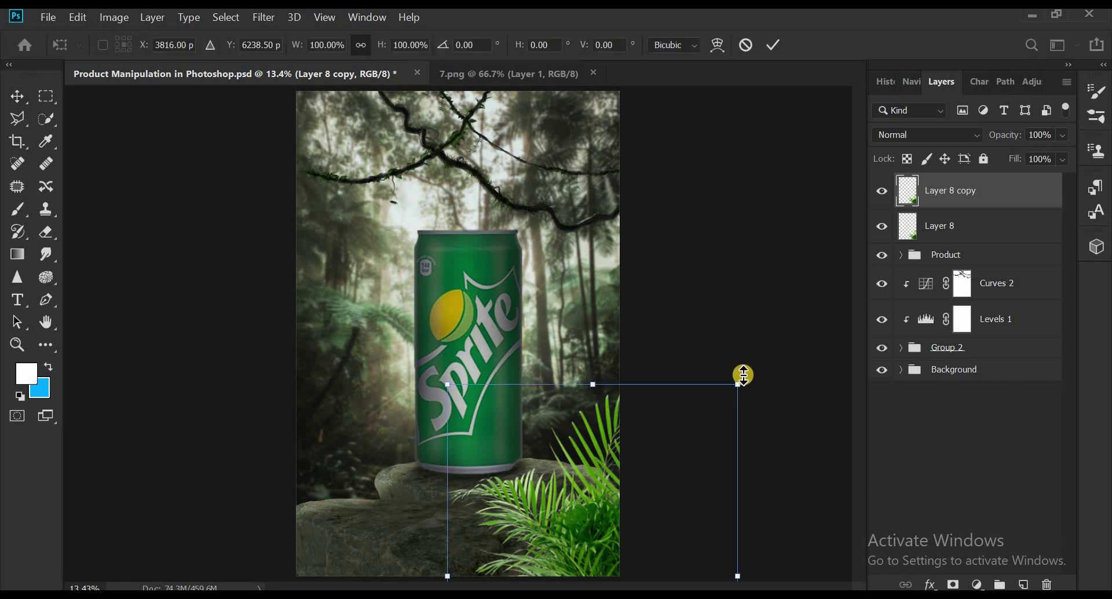
mouse_move(744, 375)
left_mouse_down()
mouse_move(576, 414)
mouse_move(410, 406)
mouse_move(586, 551)
mouse_move(487, 521)
mouse_move(557, 536)
mouse_move(567, 522)
left_mouse_up()
left_click(773, 44)
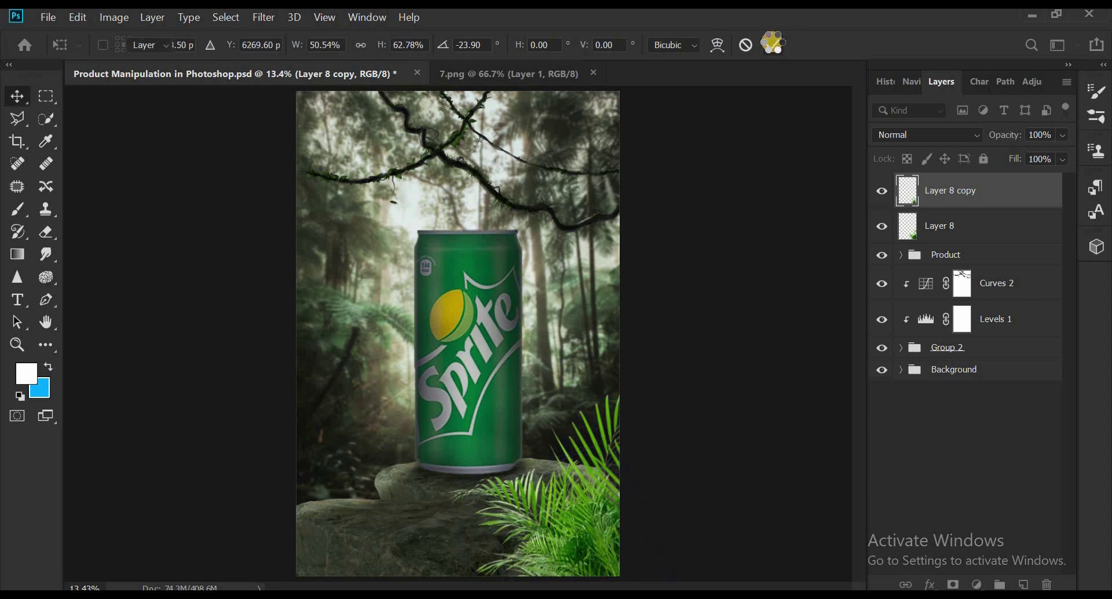
Apply a 5.4-pixel Gaussian Blur to the Layer 8 copy fern.
left_click(255, 19)
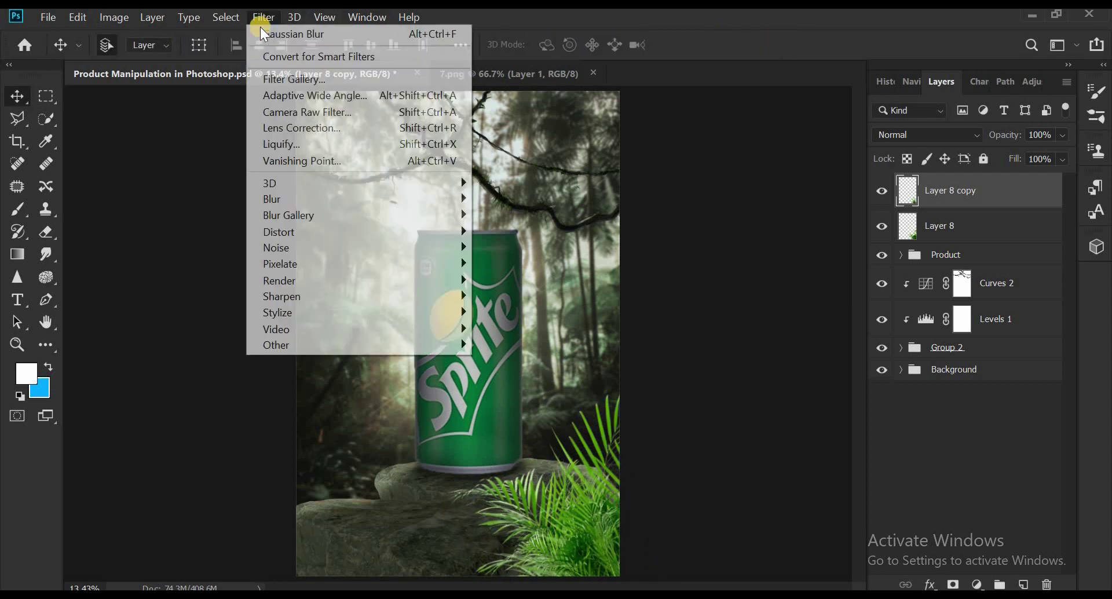
left_click(302, 200)
mouse_move(272, 199)
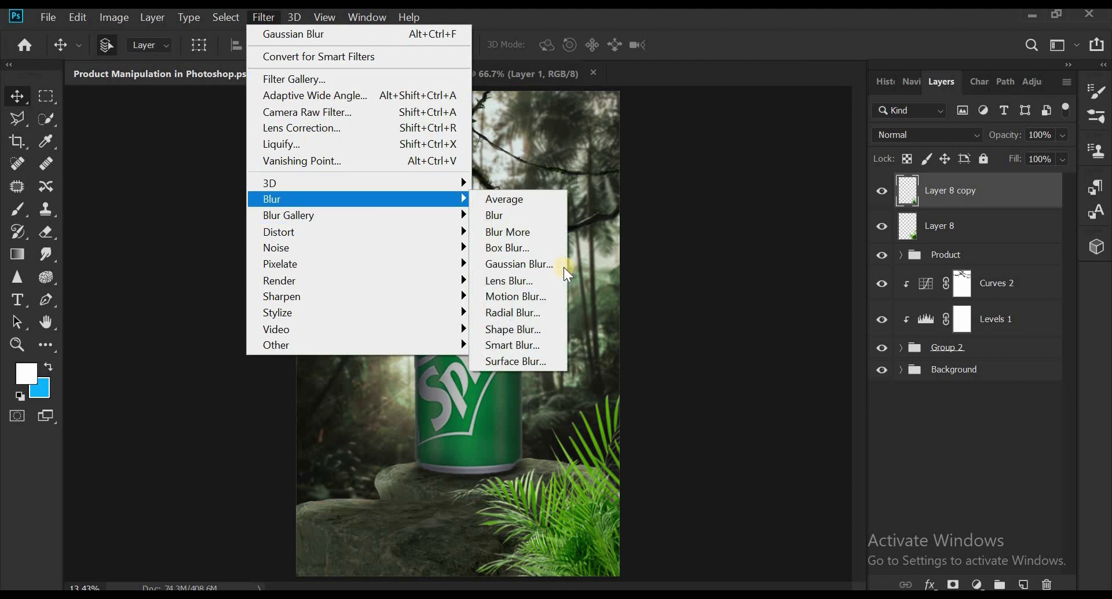
left_click(554, 265)
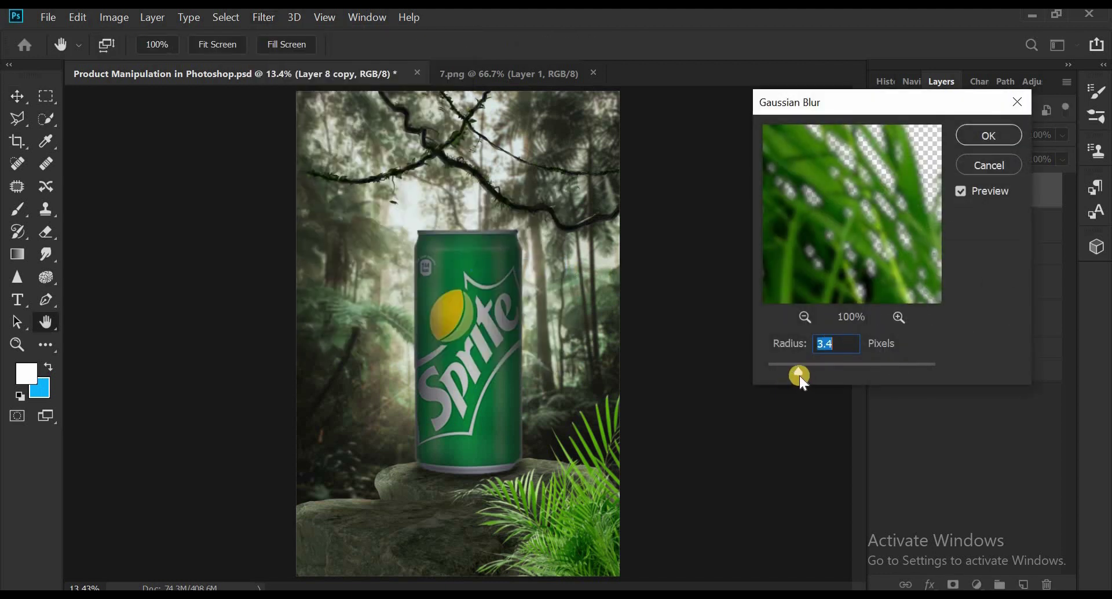
left_click_drag(799, 375, 818, 370)
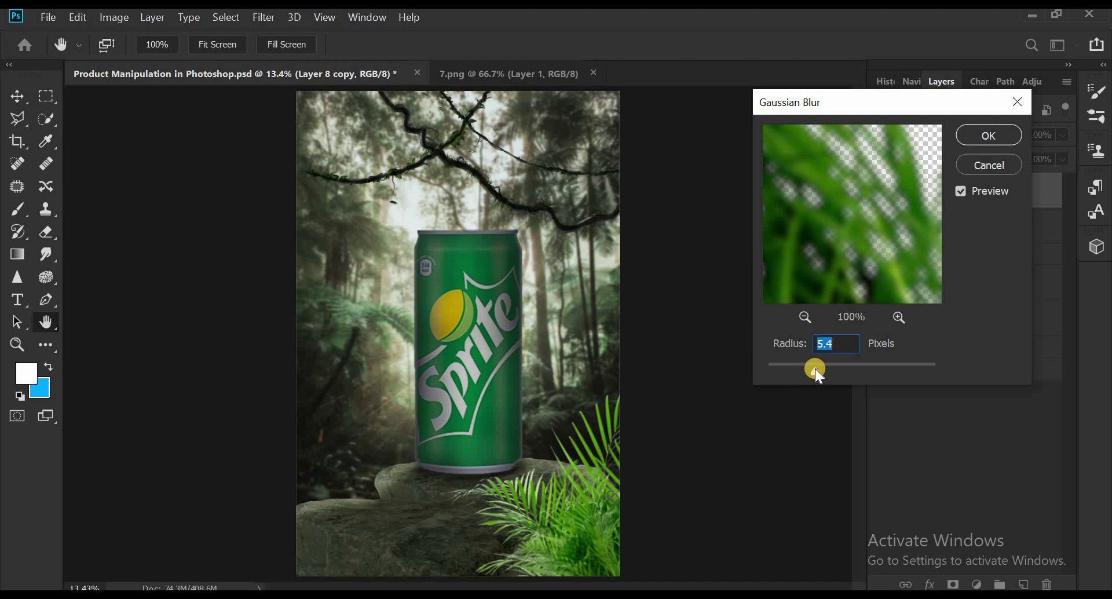
left_click(989, 137)
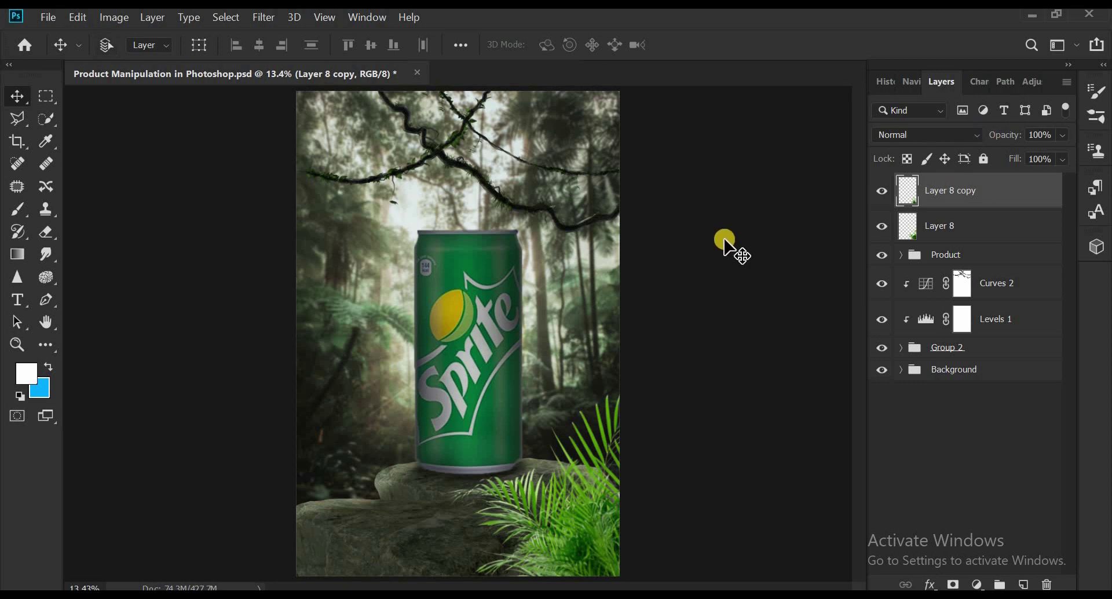
Open 2.png and drag the monstera leaf into the Product Manipulation composite.
key("ctrl+o")
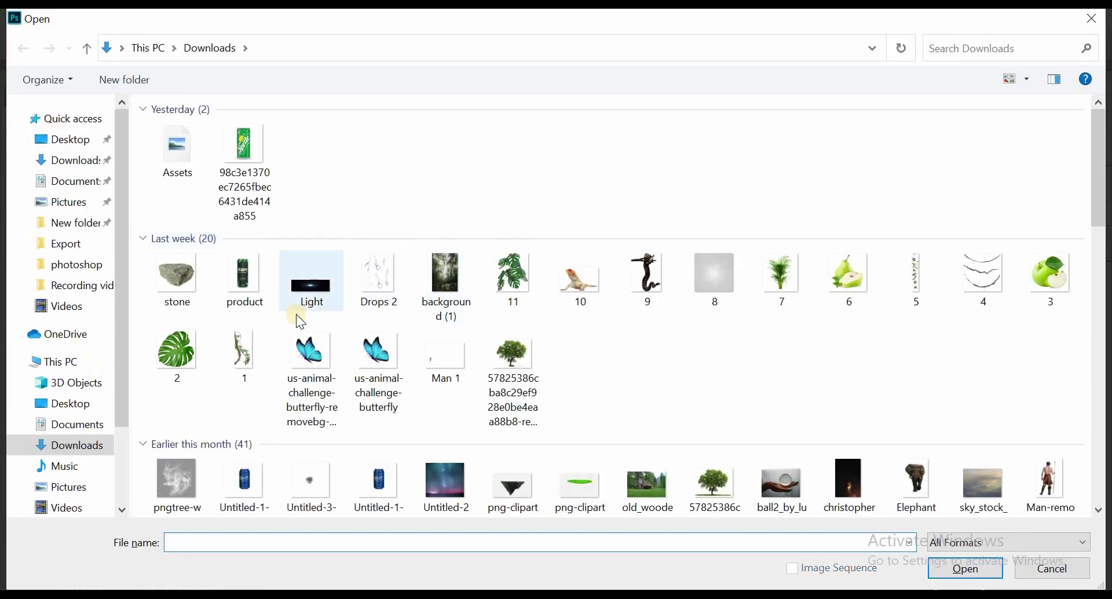
double_click(194, 353)
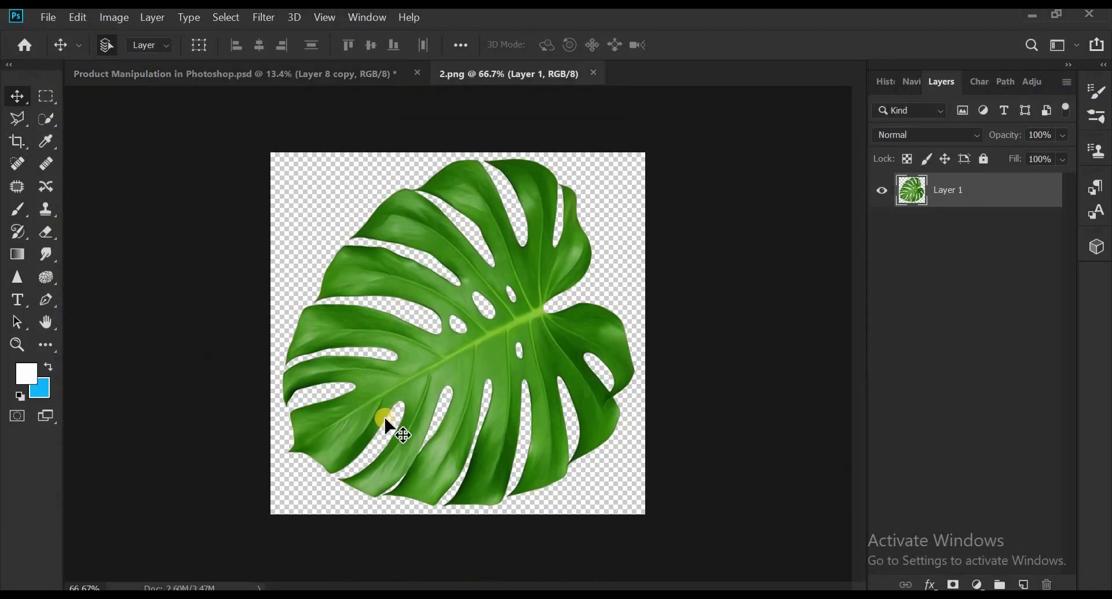
left_click_drag(427, 371, 285, 38)
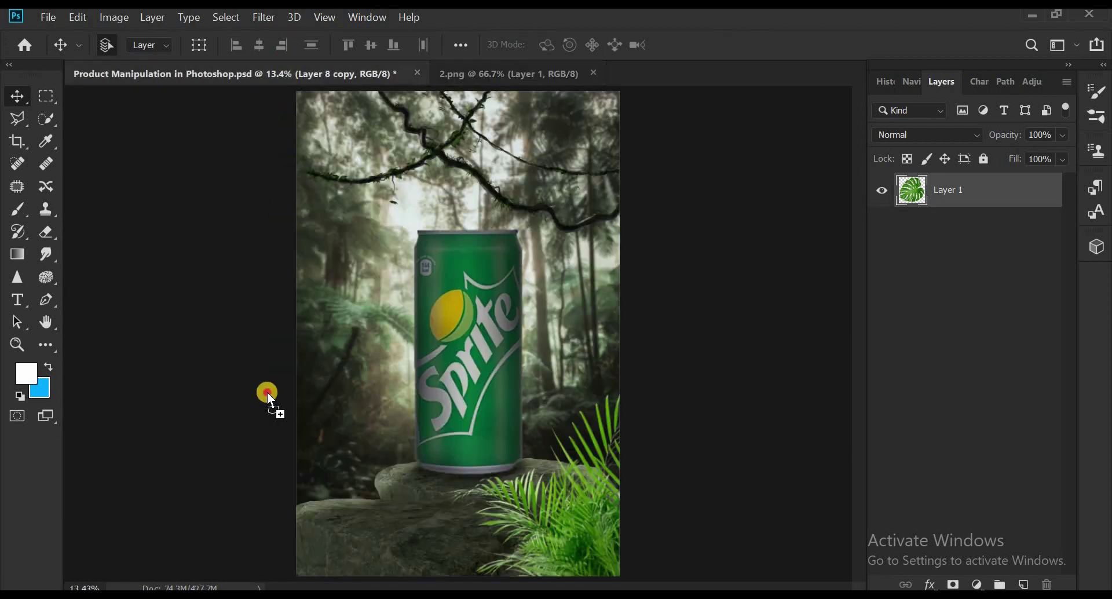
mouse_move(288, 79)
left_mouse_down()
mouse_move(369, 519)
mouse_move(318, 500)
left_mouse_up()
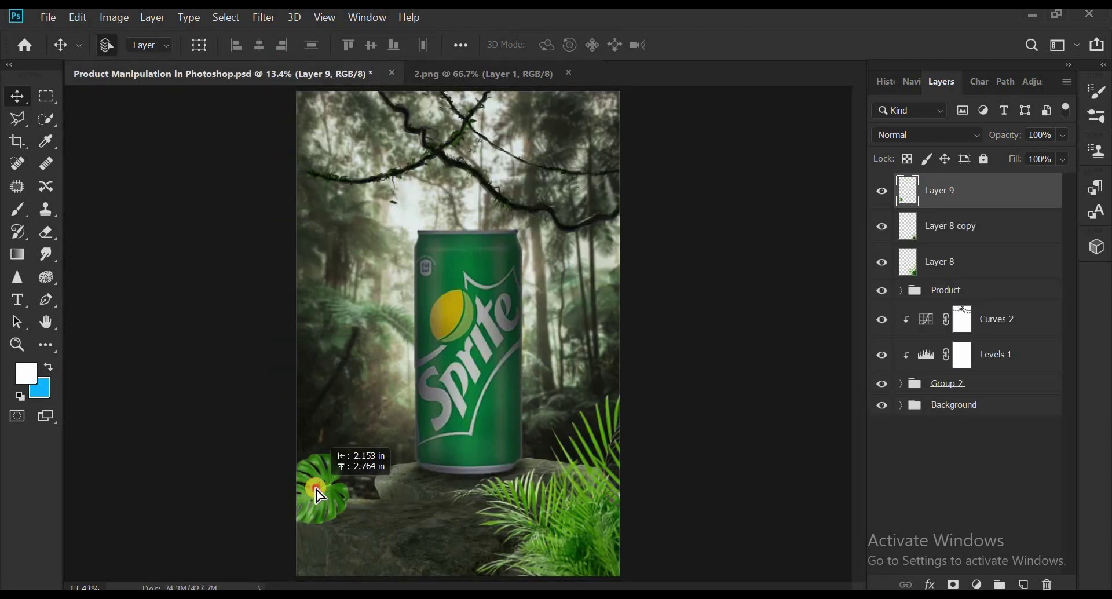
Scale and position the monstera leaf (Layer 9) at the scene's lower-left edge.
key("ctrl+t")
left_click_drag(350, 453, 391, 396)
left_click_drag(377, 479, 352, 501)
left_click_drag(374, 423, 367, 424)
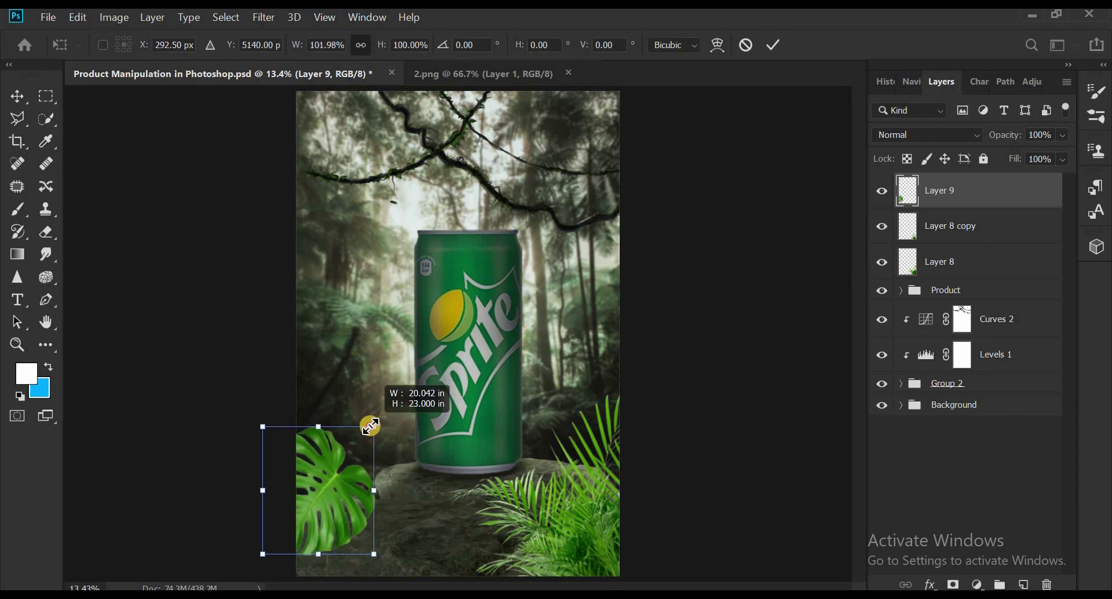
left_click_drag(347, 509, 338, 545)
left_click_drag(370, 423, 372, 422)
left_click_drag(324, 487, 318, 479)
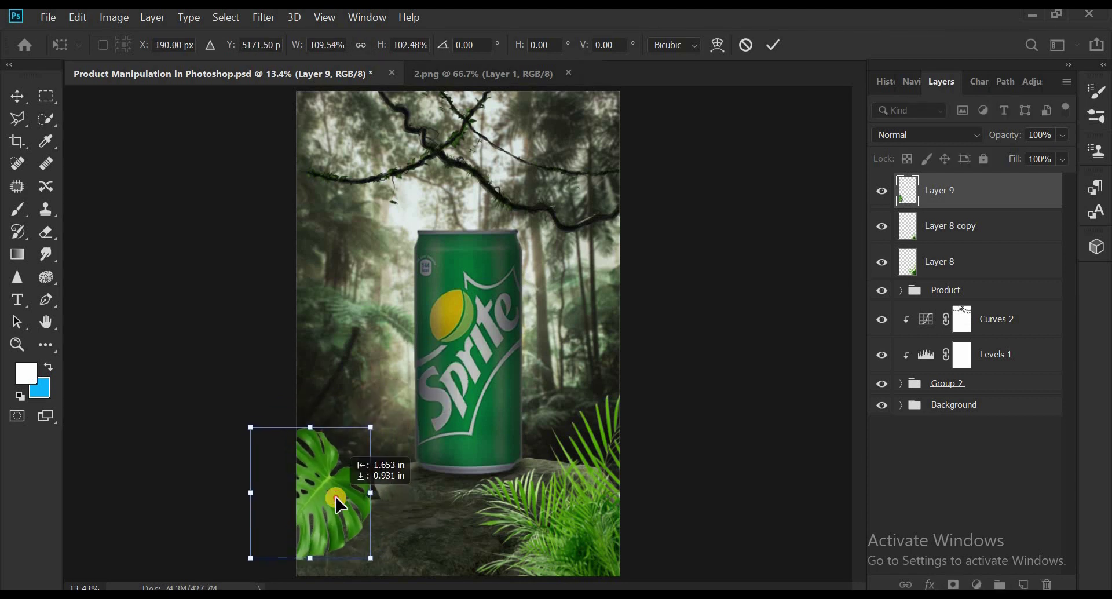
left_click(772, 44)
key("ctrl+z")
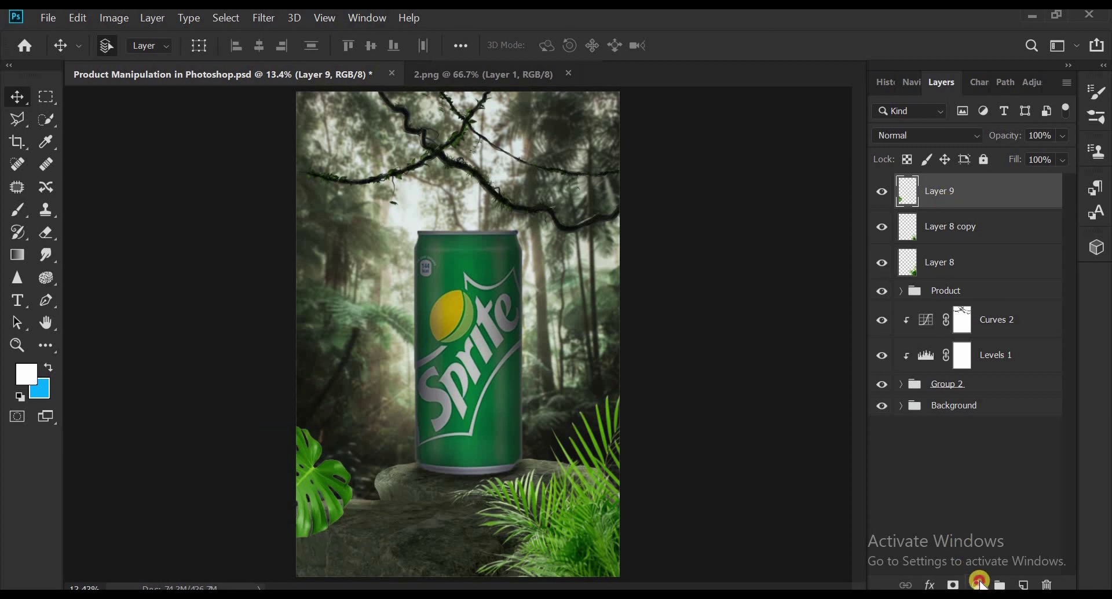
left_click(979, 582)
Add a black Solid Color fill layer and target its mask with a 2400 px brush.
left_click(1016, 269)
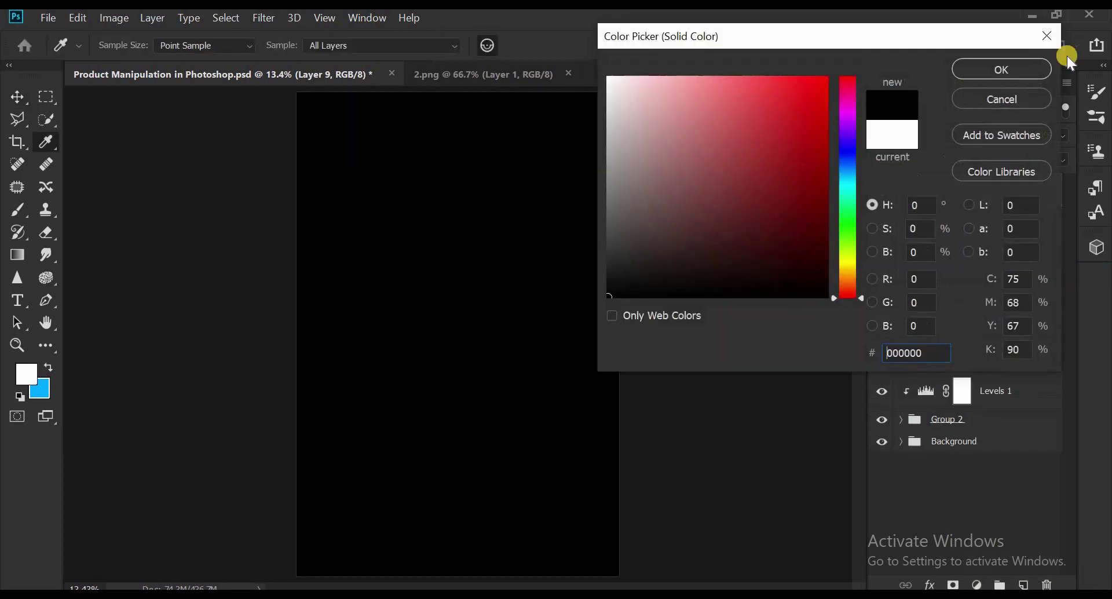
left_click(1009, 70)
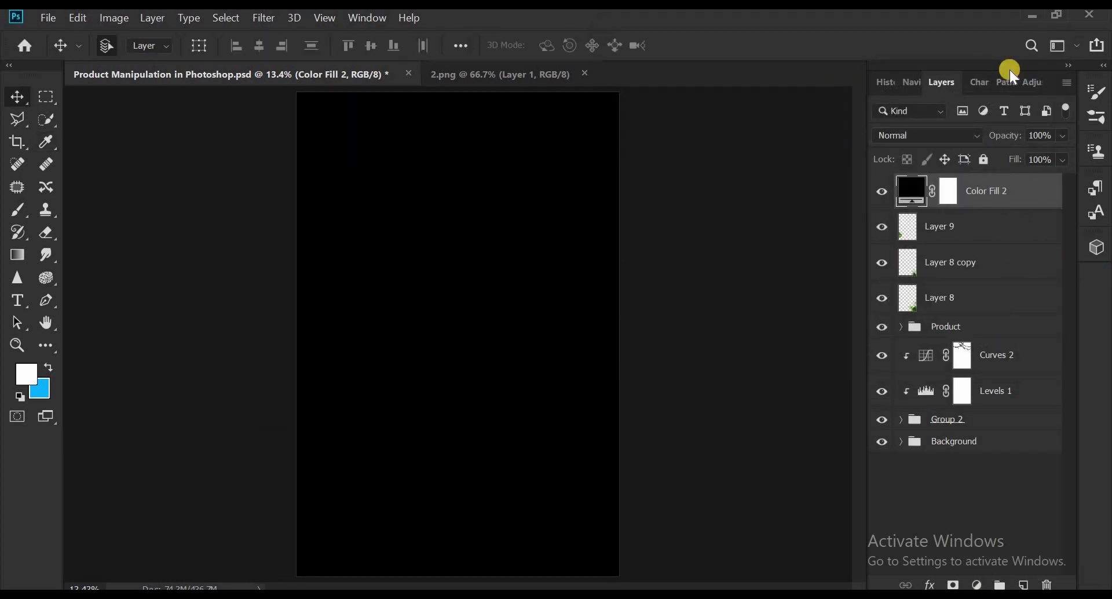
left_click(18, 210)
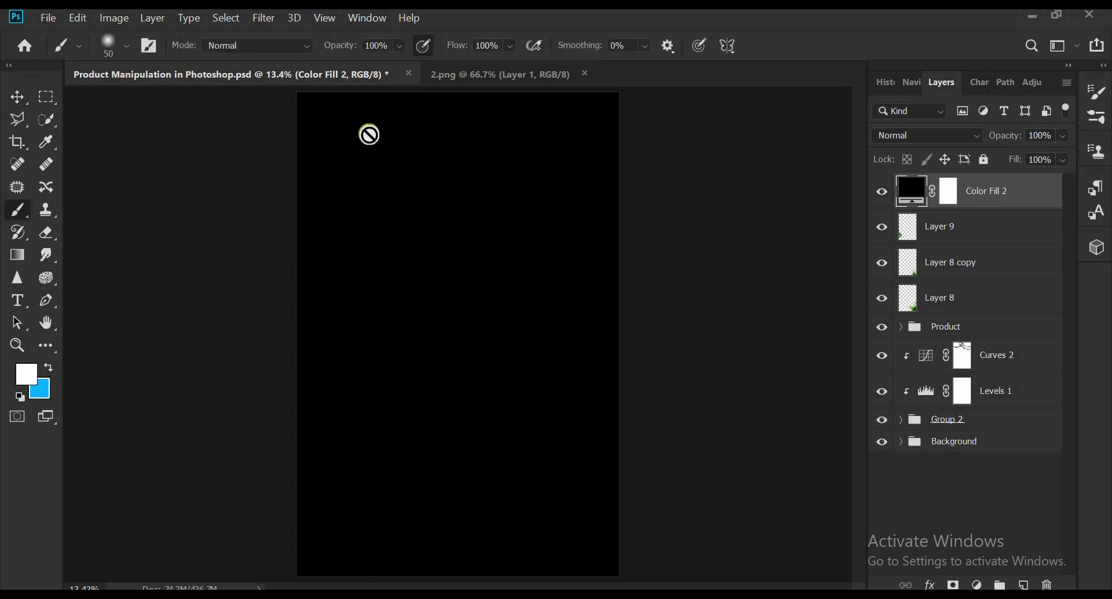
left_click(949, 195)
key("d")
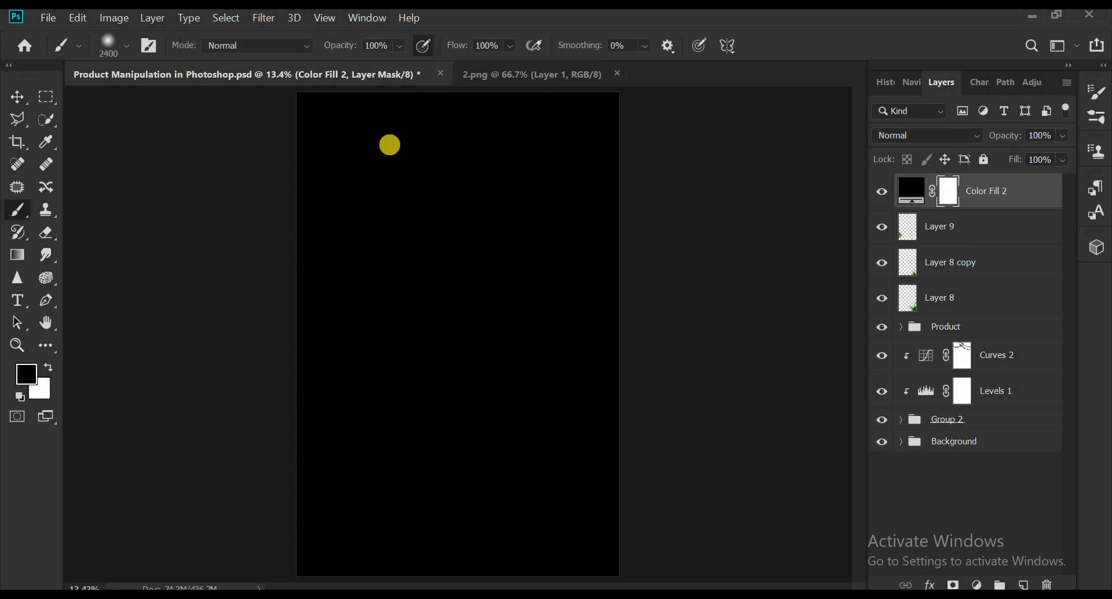
Paint the Color Fill 2 mask to reveal the can, forest and bottom foliage, leaving dark edges.
left_click_drag(390, 144, 690, 111)
left_click_drag(514, 276, 284, 443)
key("x")
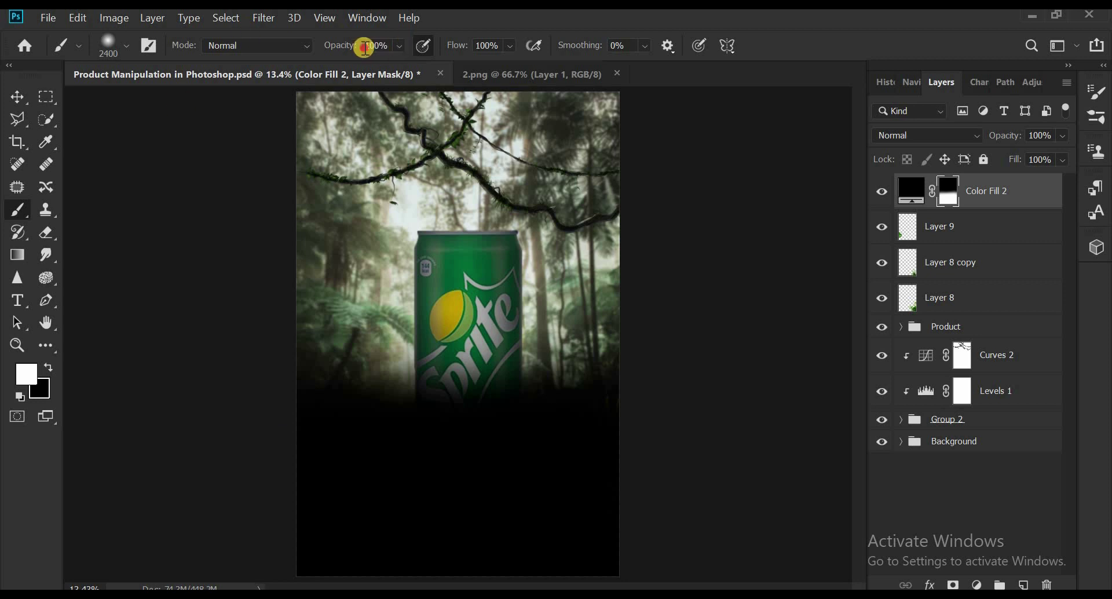
key("x")
mouse_move(511, 489)
left_mouse_down()
mouse_move(325, 486)
mouse_move(538, 447)
mouse_move(350, 485)
left_mouse_up()
mouse_move(556, 498)
left_mouse_down()
mouse_move(536, 546)
mouse_move(315, 446)
mouse_move(410, 502)
mouse_move(572, 438)
left_mouse_up()
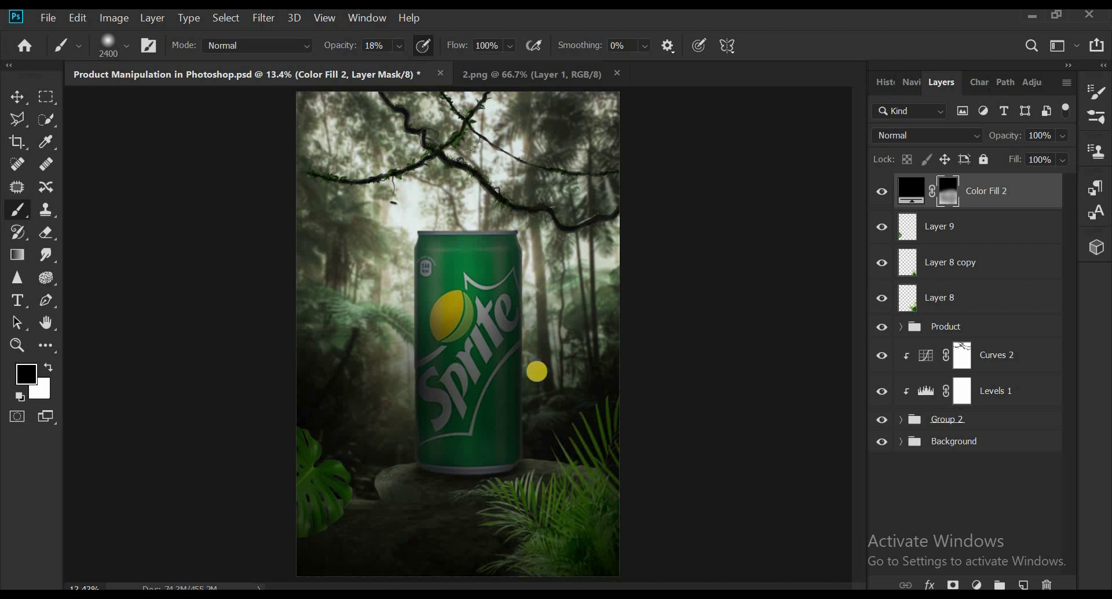
left_click_drag(392, 155, 588, 90)
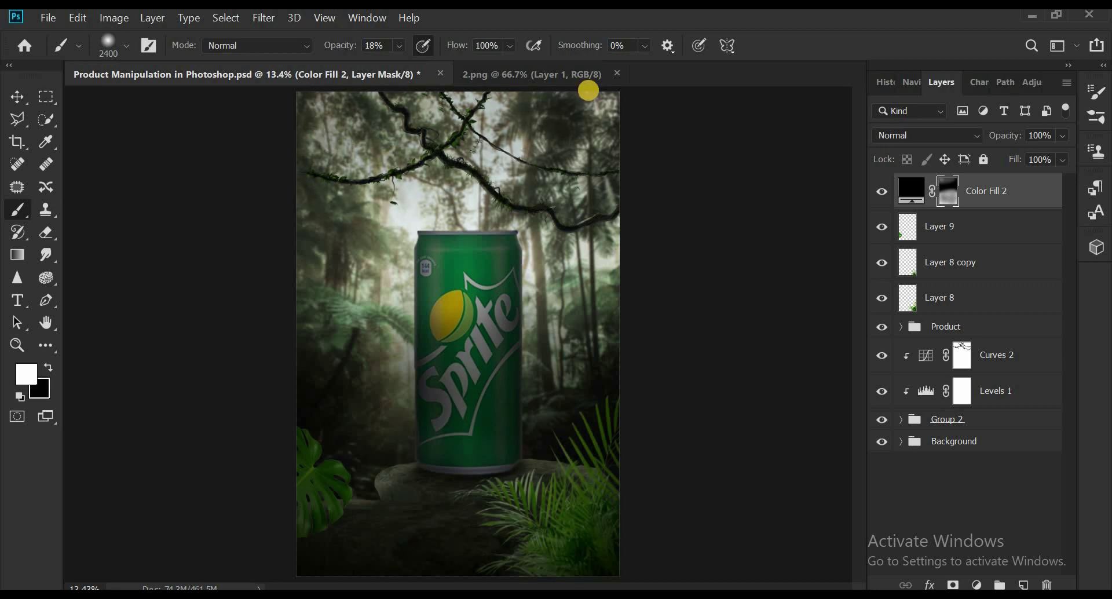
key("ctrl+z")
Duplicate the monstera leaf as Layer 9 copy and commit its transform.
key("v")
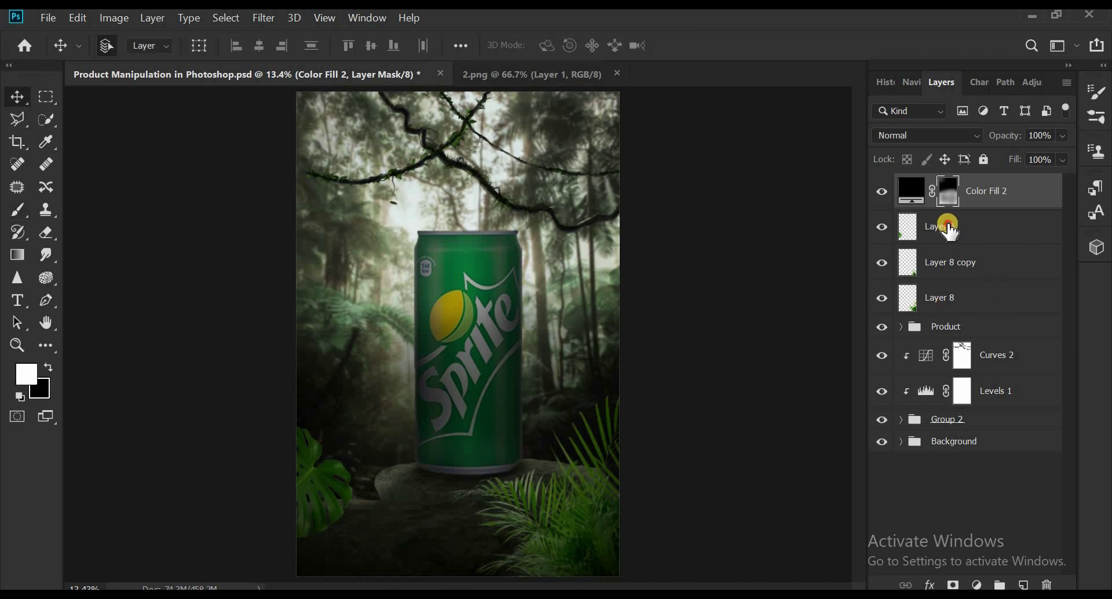
left_click(949, 228)
right_click(949, 228)
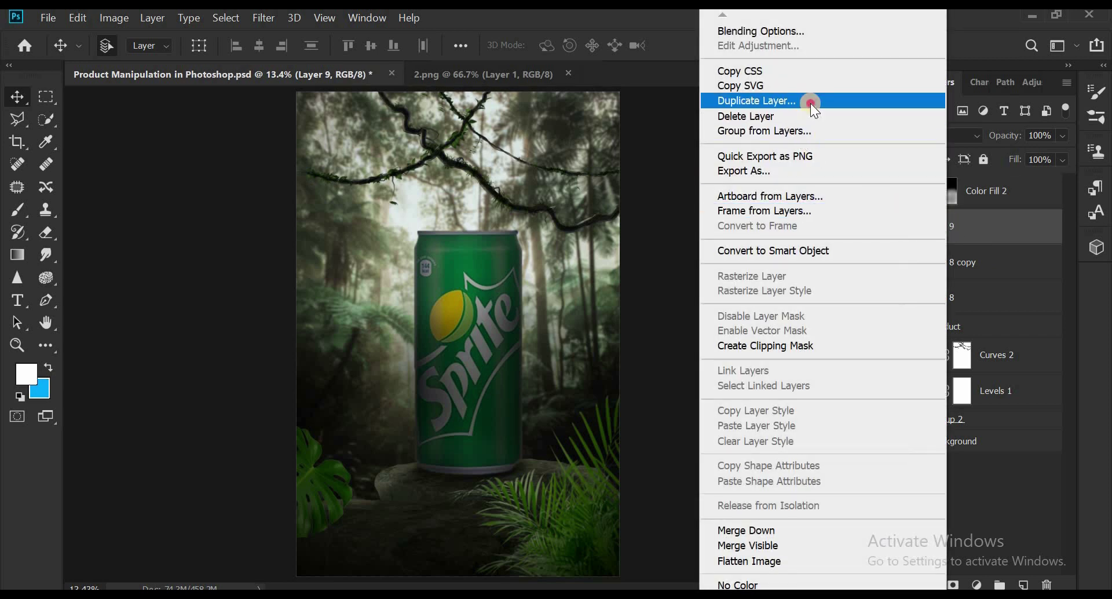
left_click(809, 100)
left_click(722, 165)
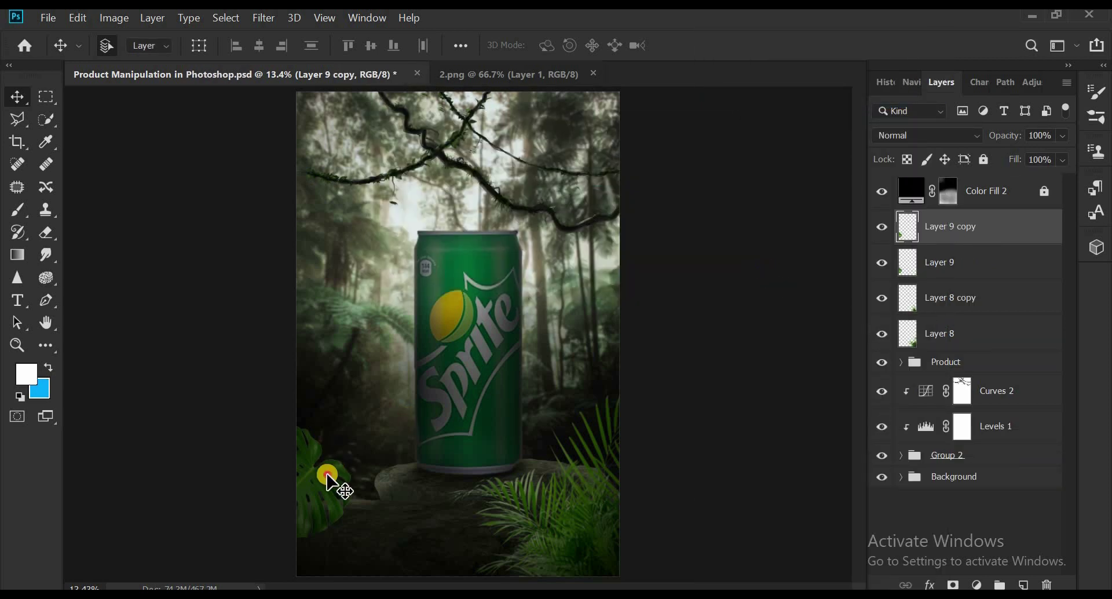
key("ctrl+t")
left_click_drag(298, 322, 268, 355)
mouse_move(382, 446)
left_mouse_down()
mouse_move(317, 454)
mouse_move(342, 431)
left_mouse_up()
key("ctrl+z")
left_click(773, 45)
left_click(937, 298)
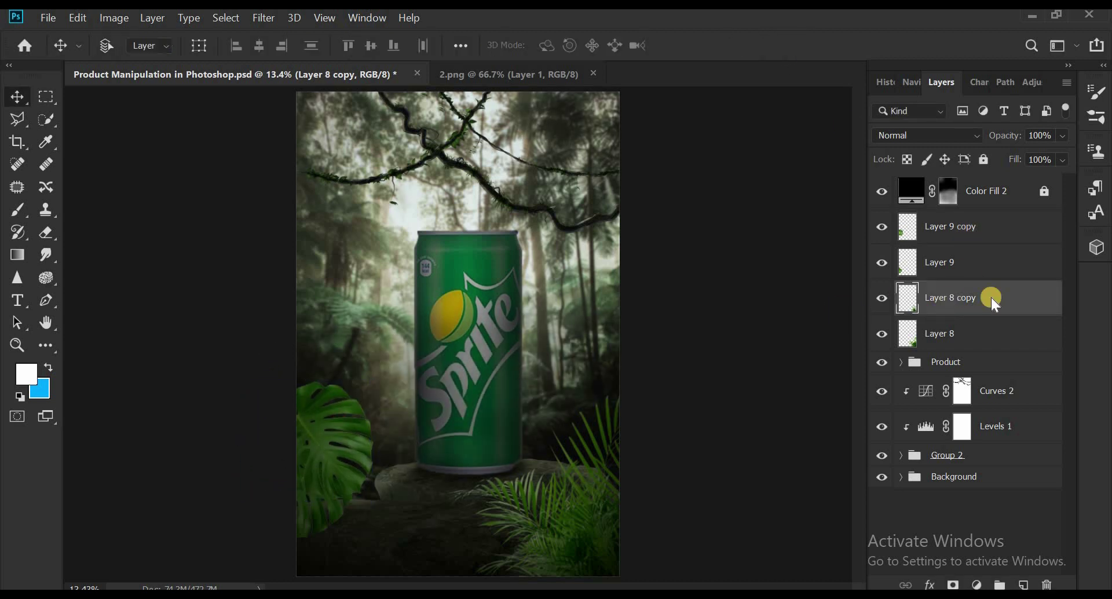
Open 11.png and place the monstera plant, slightly rotated, at the scene's lower left as Layer 10.
key("ctrl+o")
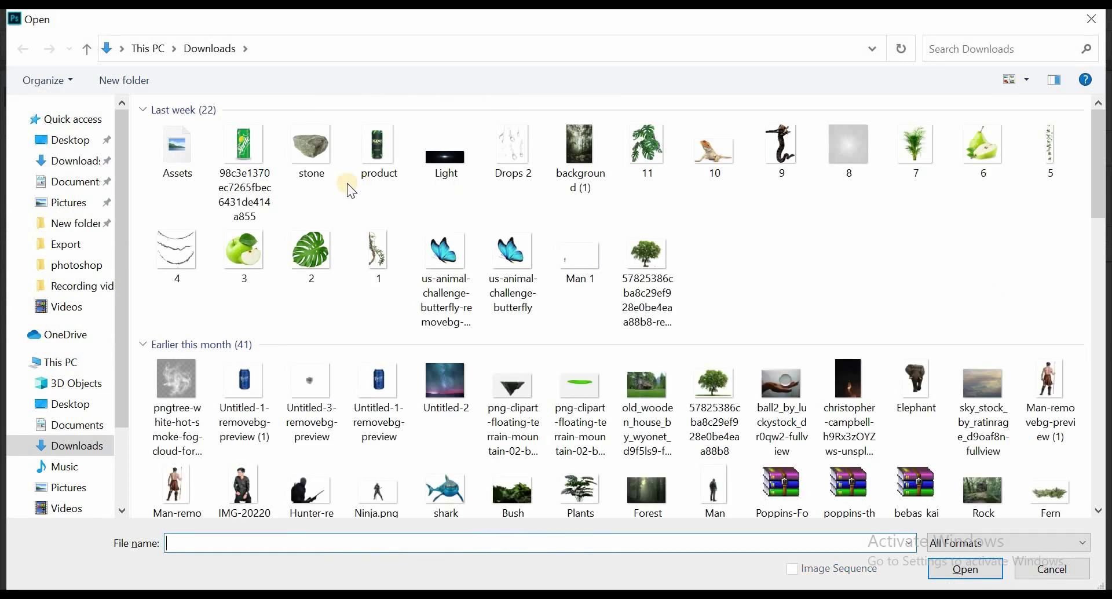
double_click(661, 148)
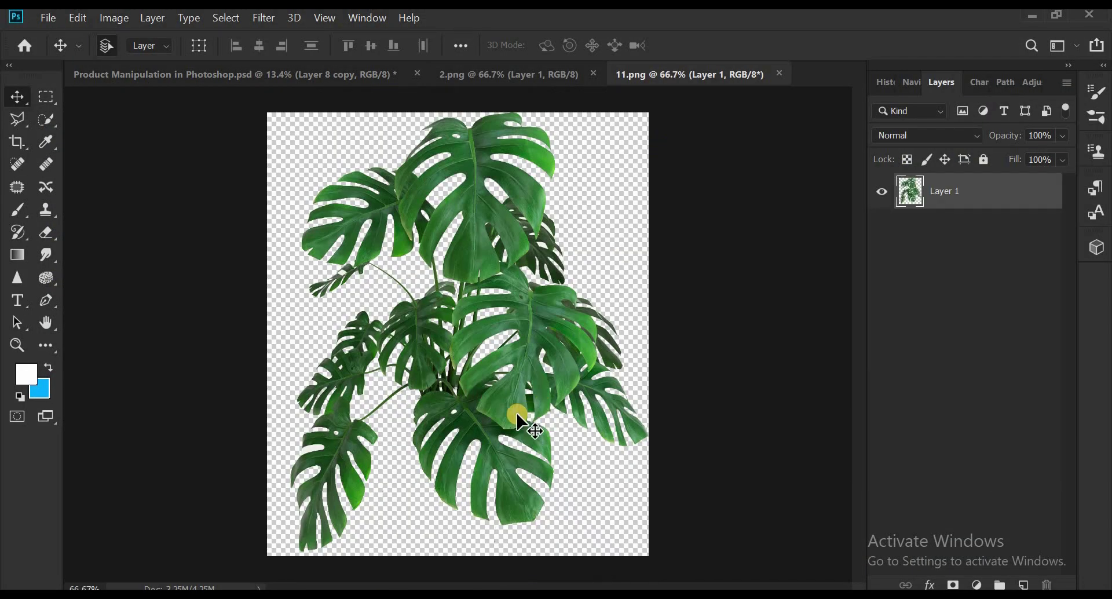
mouse_move(524, 422)
left_mouse_down()
mouse_move(247, 23)
mouse_move(370, 431)
left_mouse_up()
key("ctrl+t")
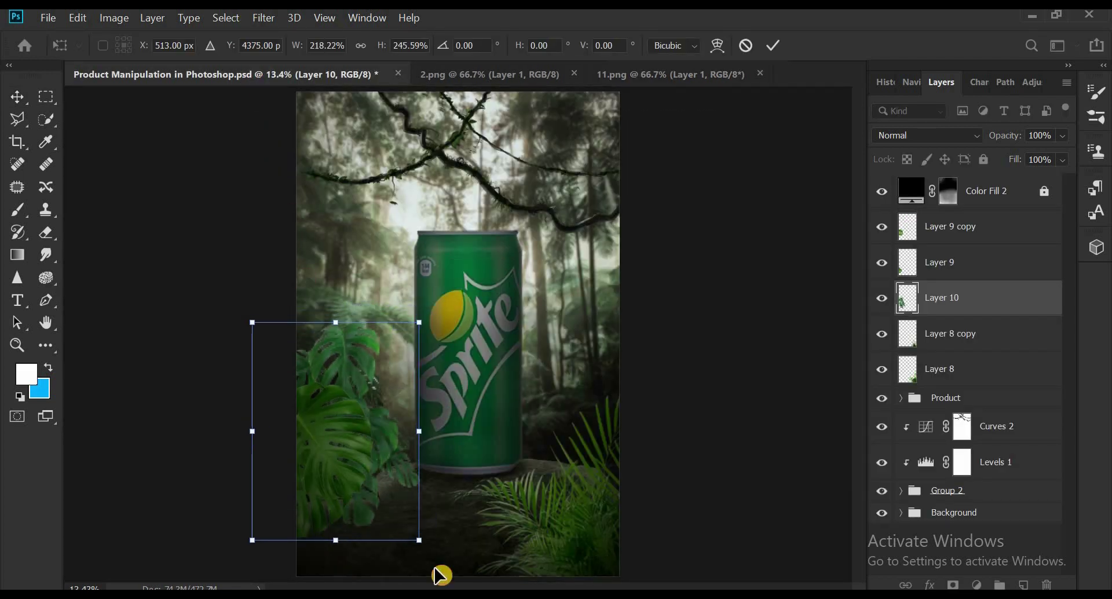
left_click_drag(434, 576, 393, 487)
left_click_drag(359, 376, 324, 373)
left_click(766, 48)
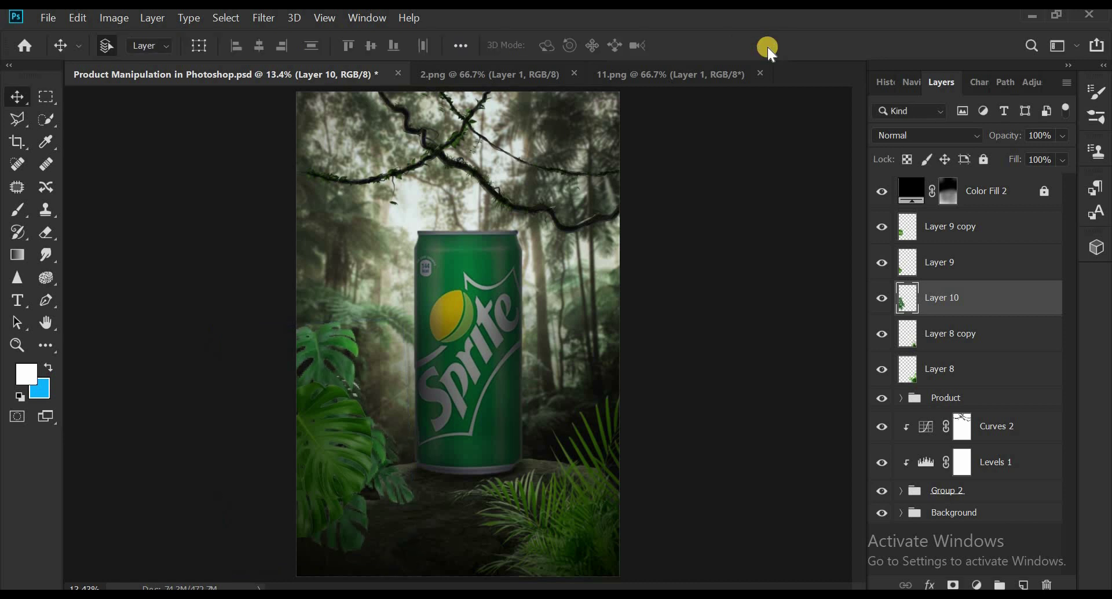
Set Layer 10's Blending Options so Blend If hides tones above 175.
left_click(929, 585)
left_click(942, 412)
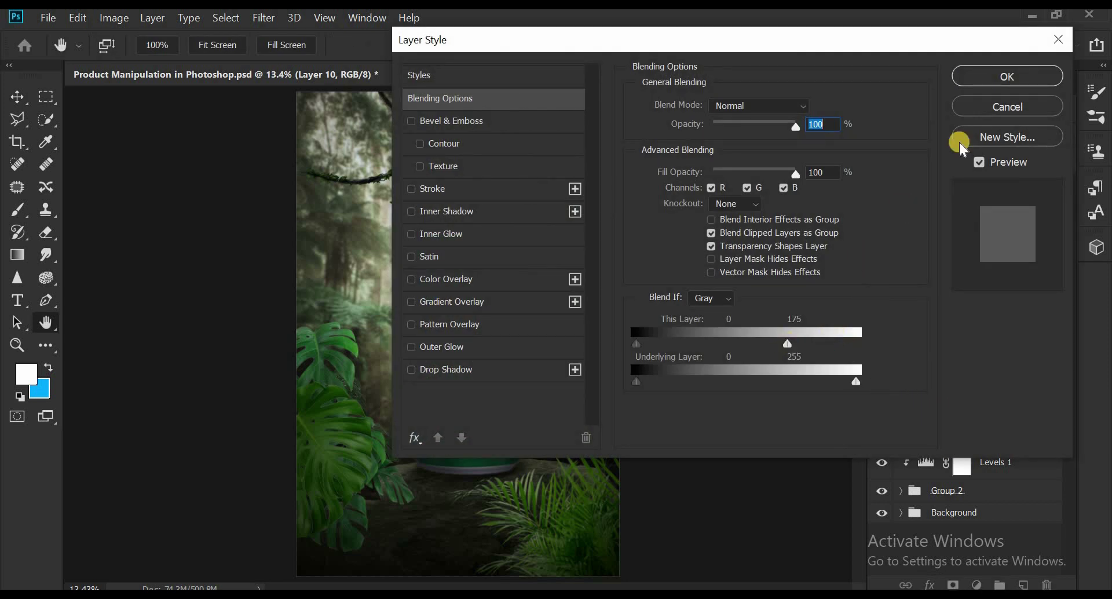
left_click(1007, 76)
left_click(979, 219)
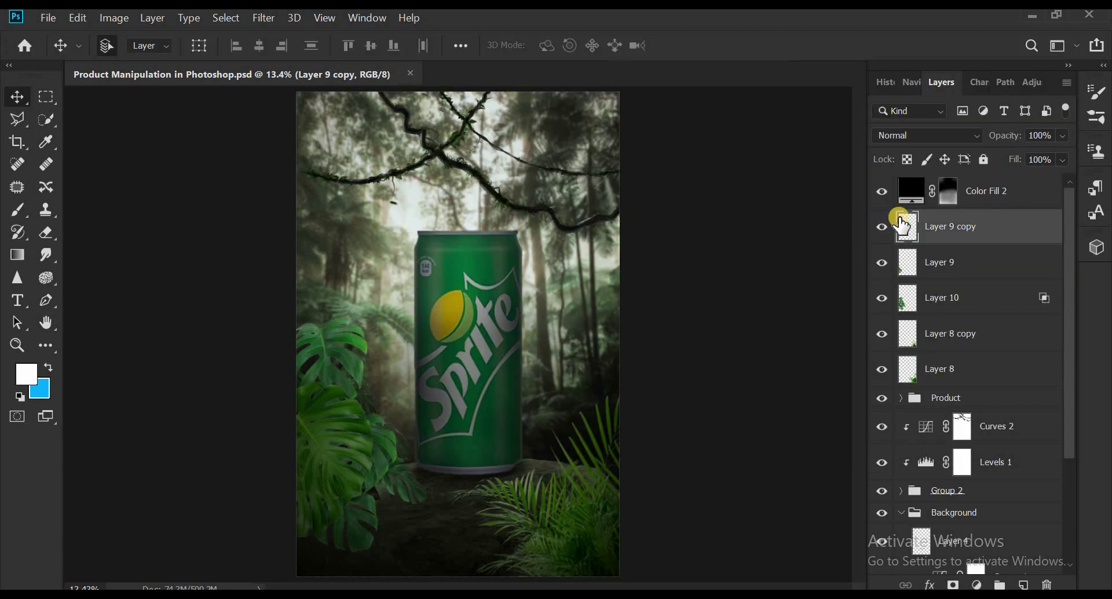
Load the Layer 9 copy leaf as a selection and brush over it on the Color Fill 2 mask.
left_click(908, 227, "ctrl")
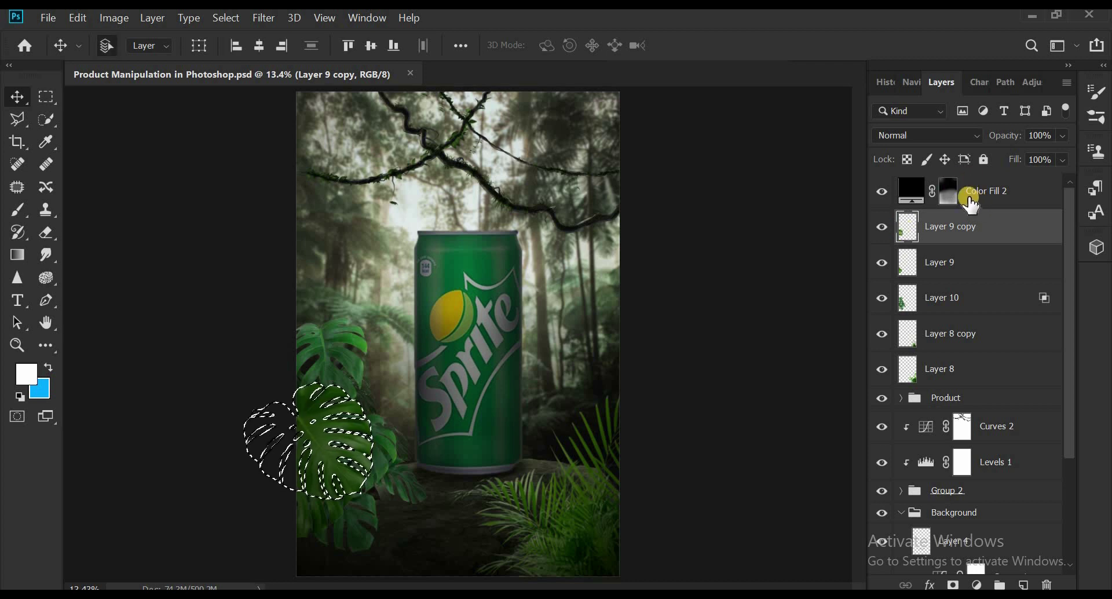
left_click(946, 192)
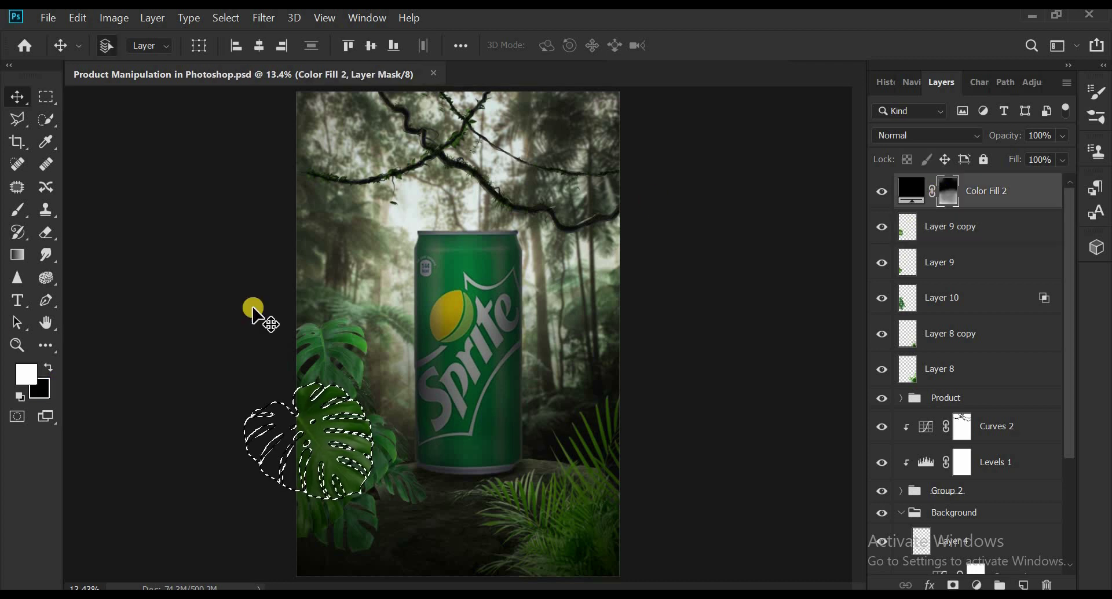
left_click(18, 211)
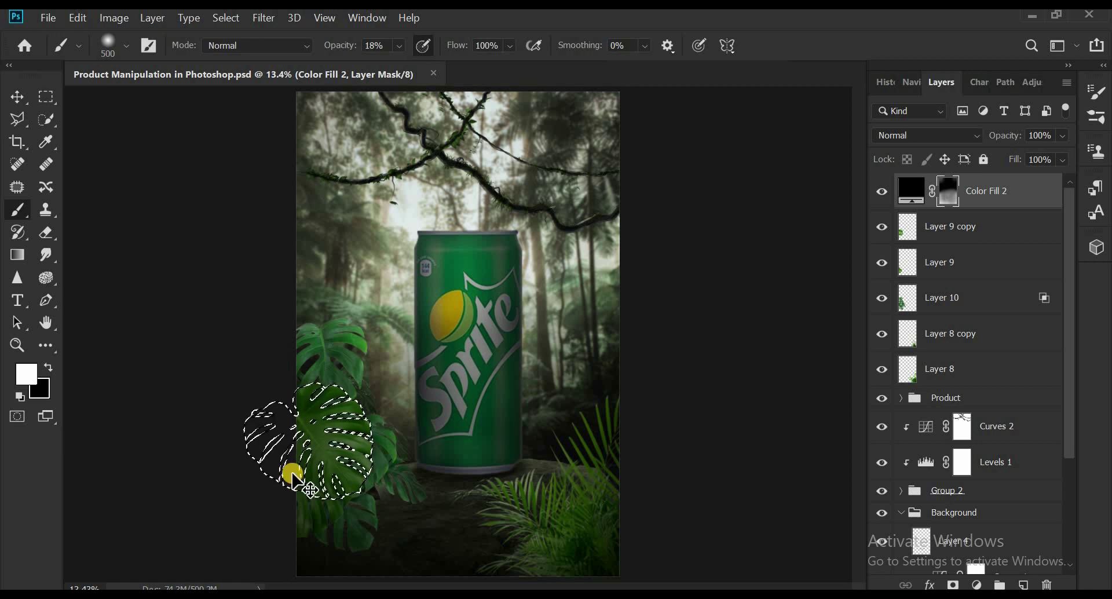
scroll(292, 473, "up", 2)
key("bracketright")
key("bracketright")
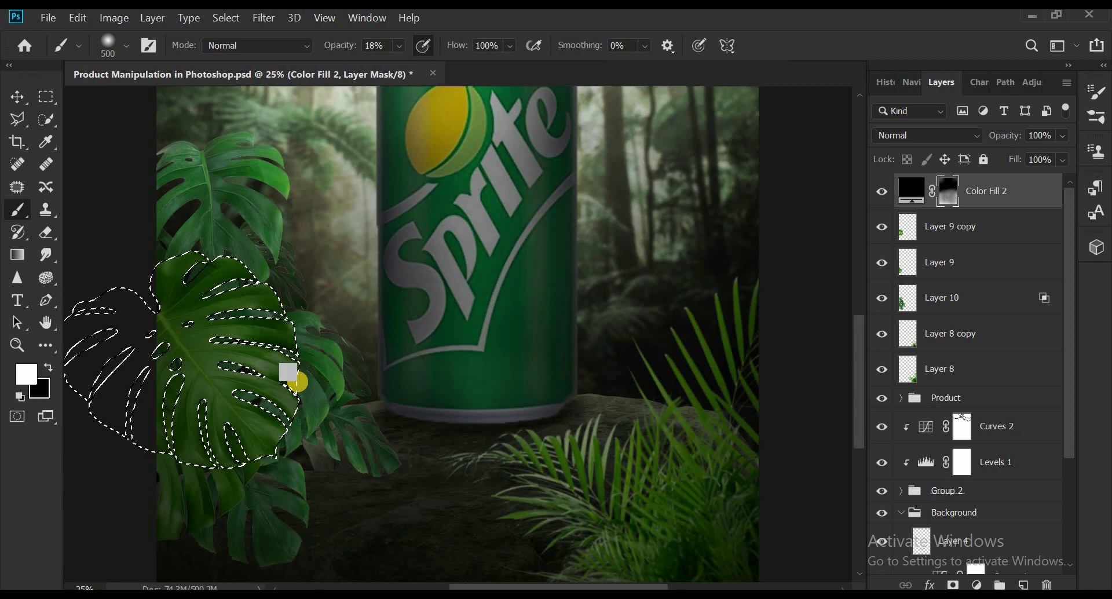
key("x")
mouse_move(280, 343)
left_mouse_down()
mouse_move(255, 475)
mouse_move(261, 281)
left_mouse_up()
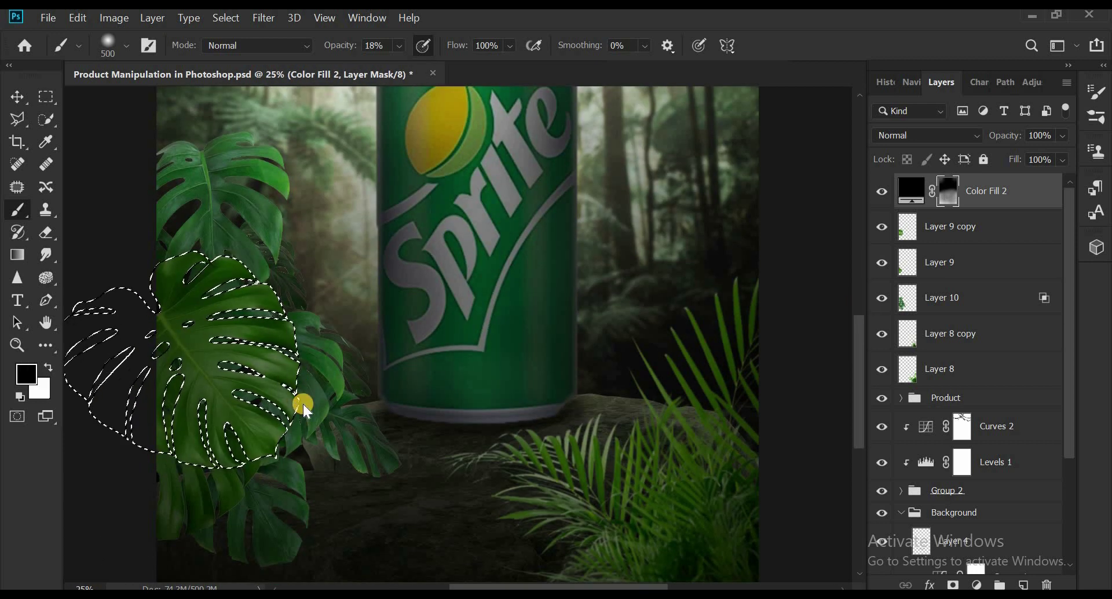
key("x")
Load the Layer 10 leaves as a selection, brush over them on the mask, then deselect.
left_click(909, 266, "ctrl")
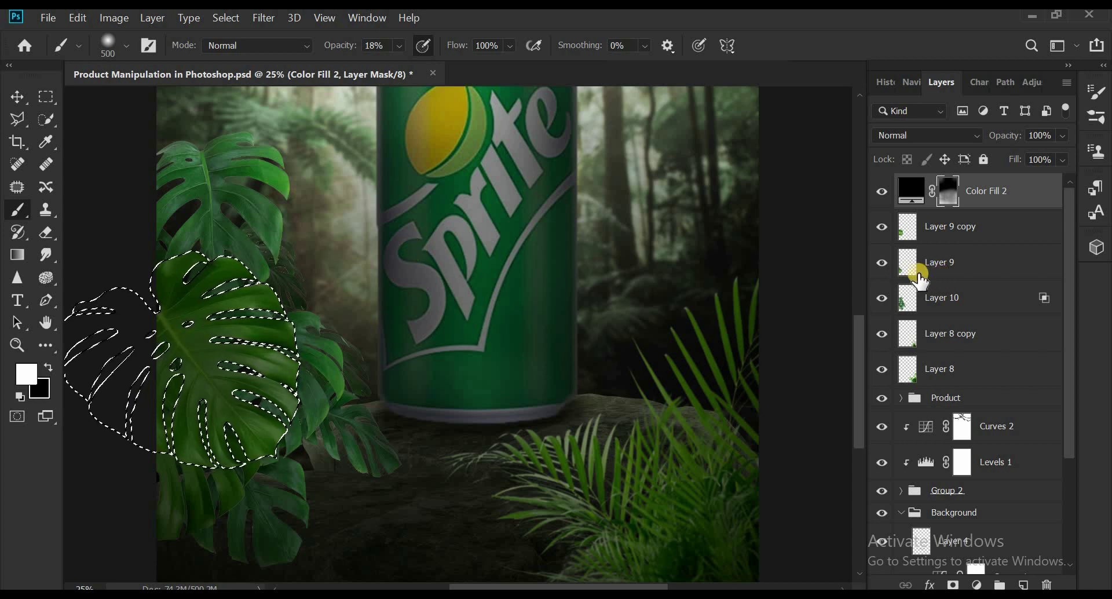
left_click(909, 265, "ctrl")
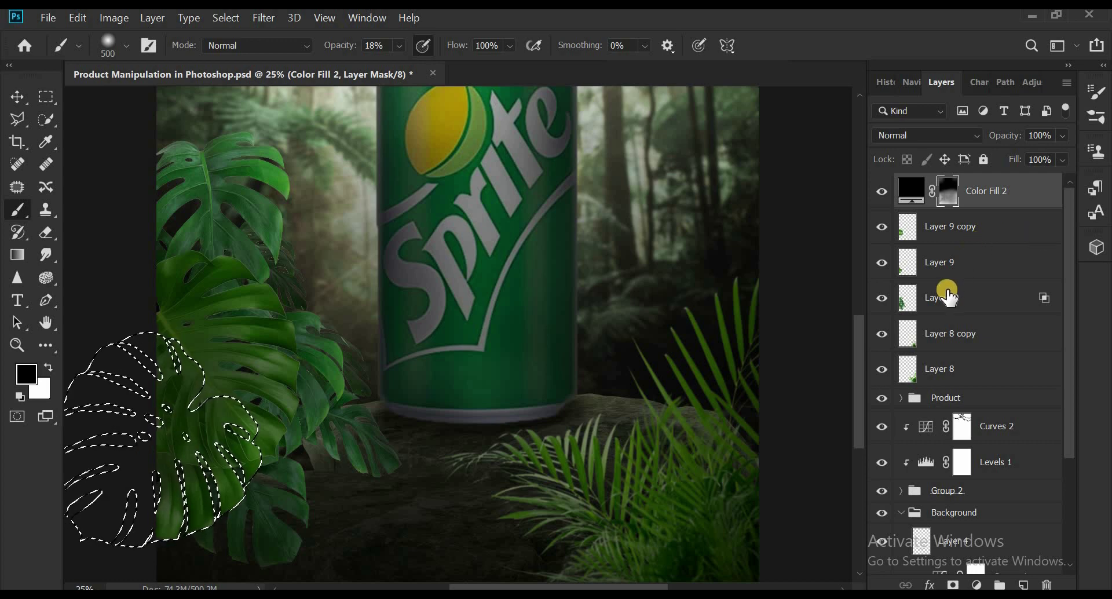
left_click(923, 306, "ctrl")
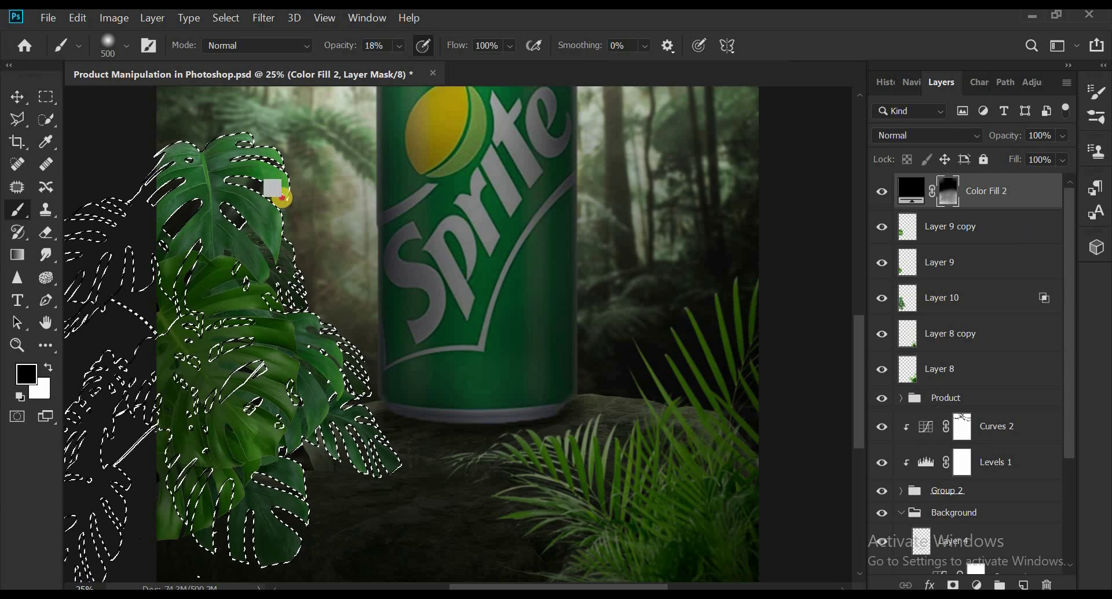
key("x")
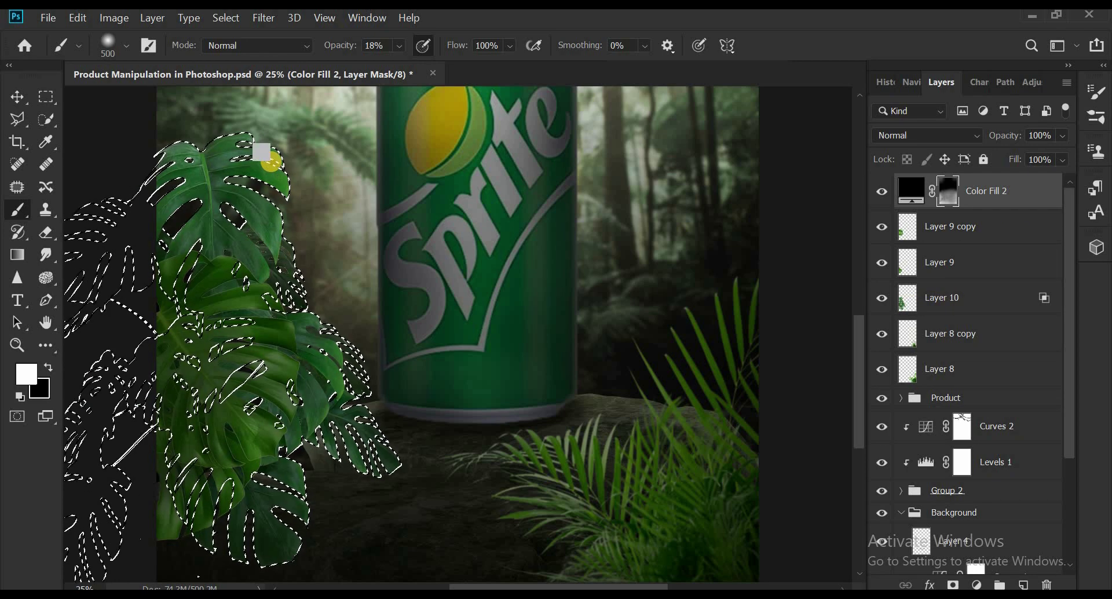
key("x")
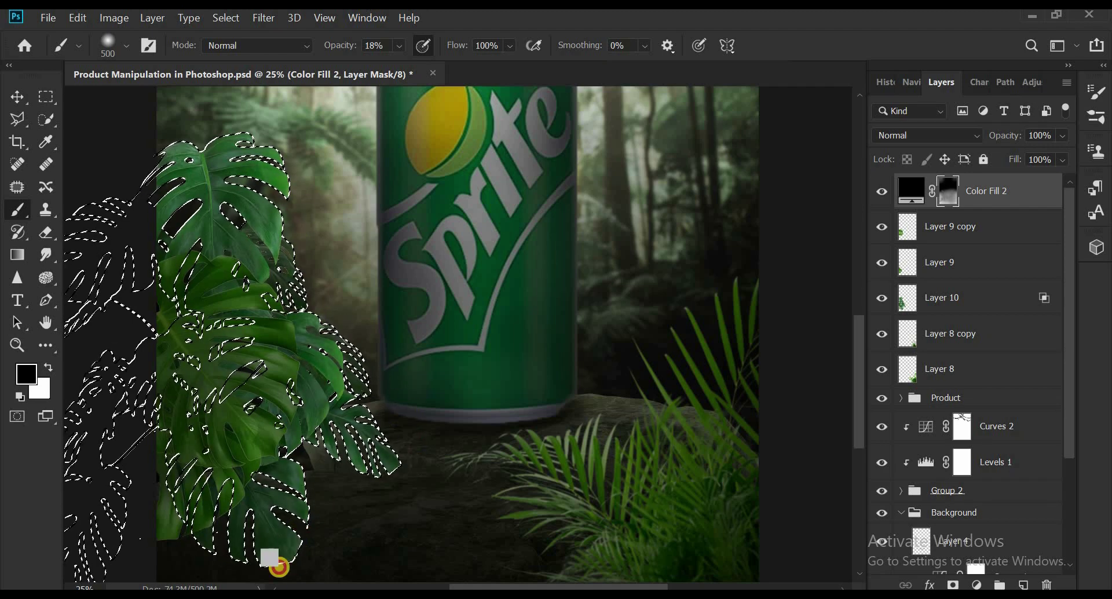
left_click_drag(301, 561, 270, 199)
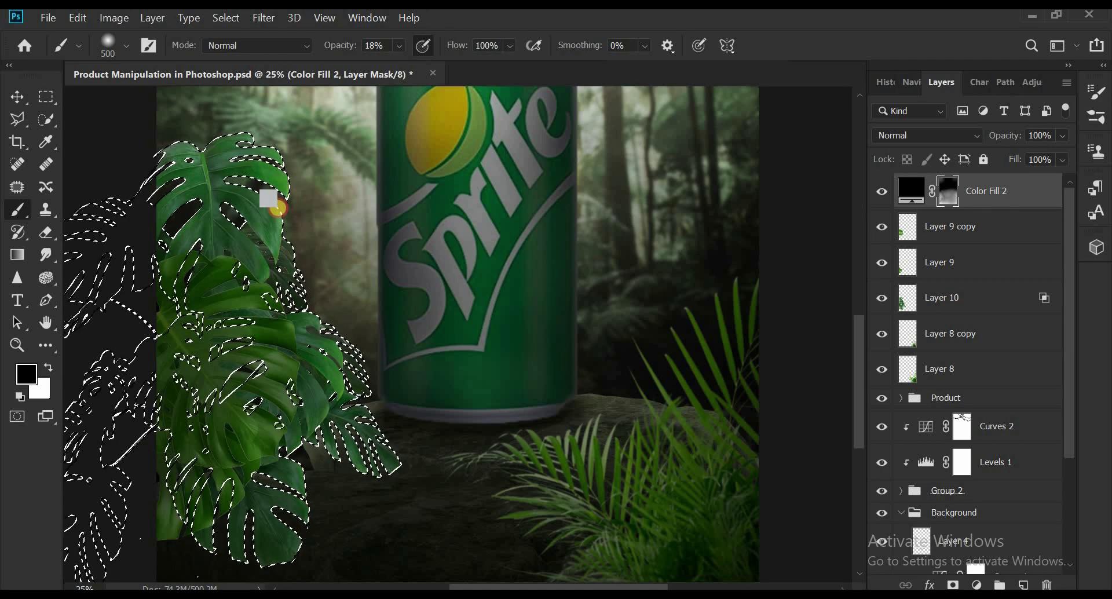
key("x")
mouse_move(235, 297)
left_mouse_down()
mouse_move(220, 394)
mouse_move(385, 438)
left_mouse_up()
key("ctrl+d")
key("ctrl+0")
key("v")
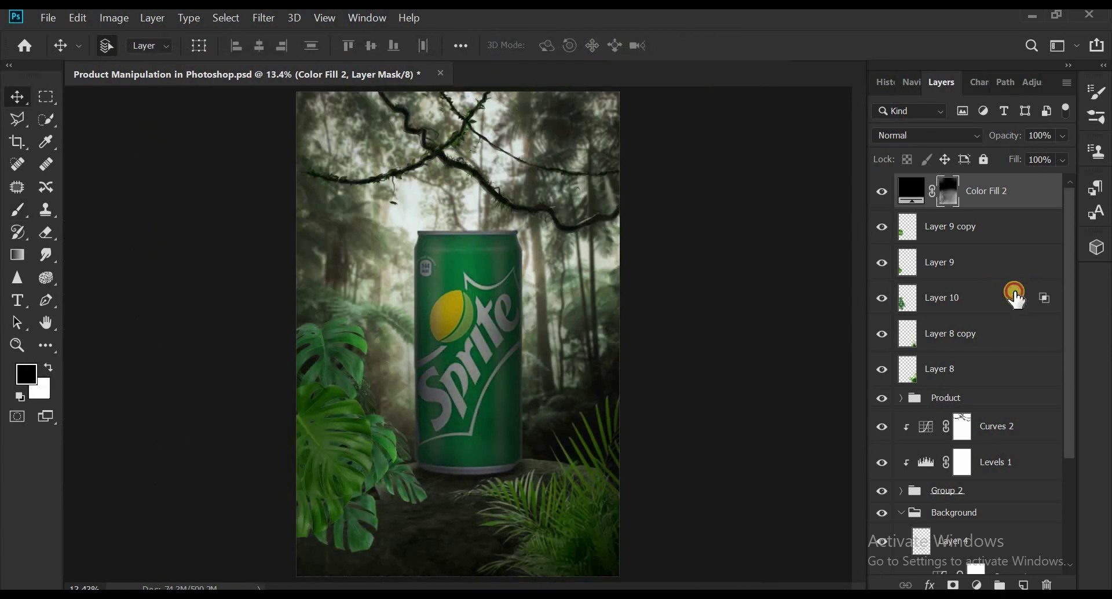
Add a Curves 3 adjustment pulling the top-right point down, clipped to the Layer 10 monstera.
left_click(1015, 297)
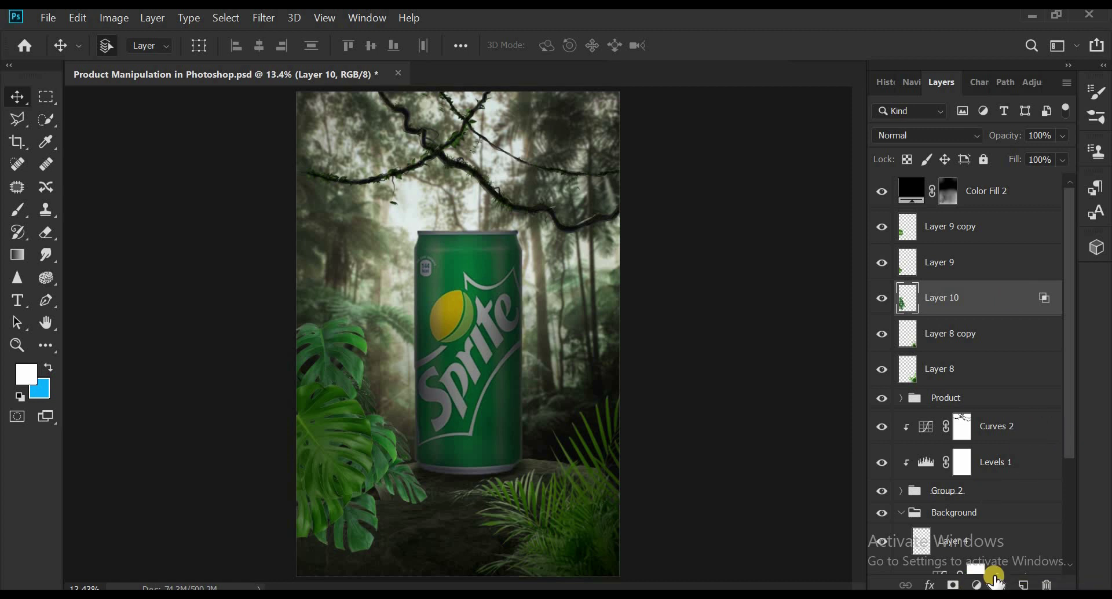
left_click(977, 581)
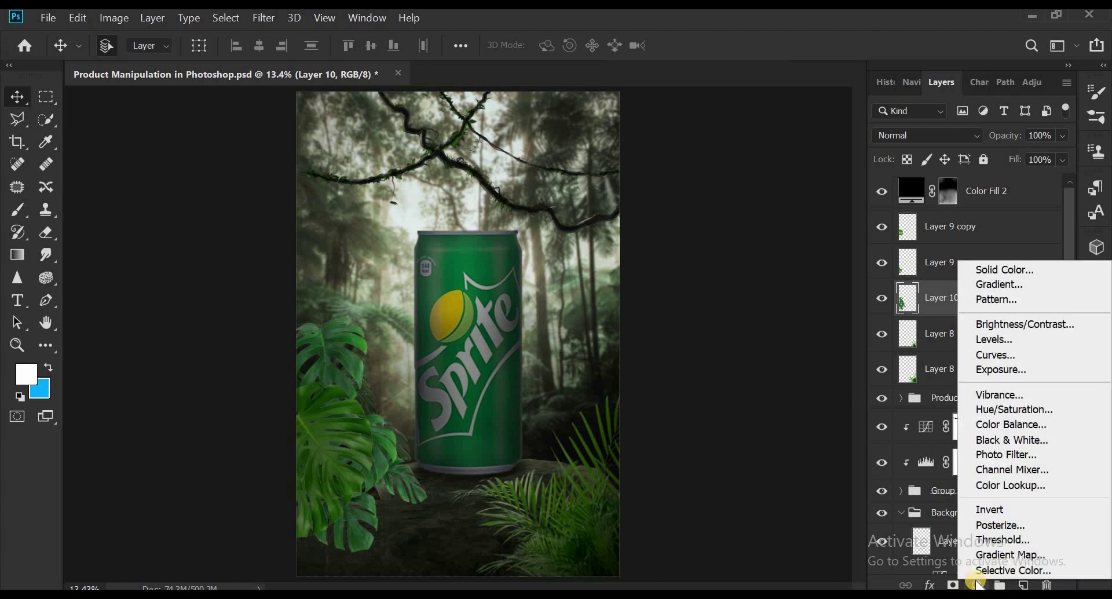
left_click(979, 355)
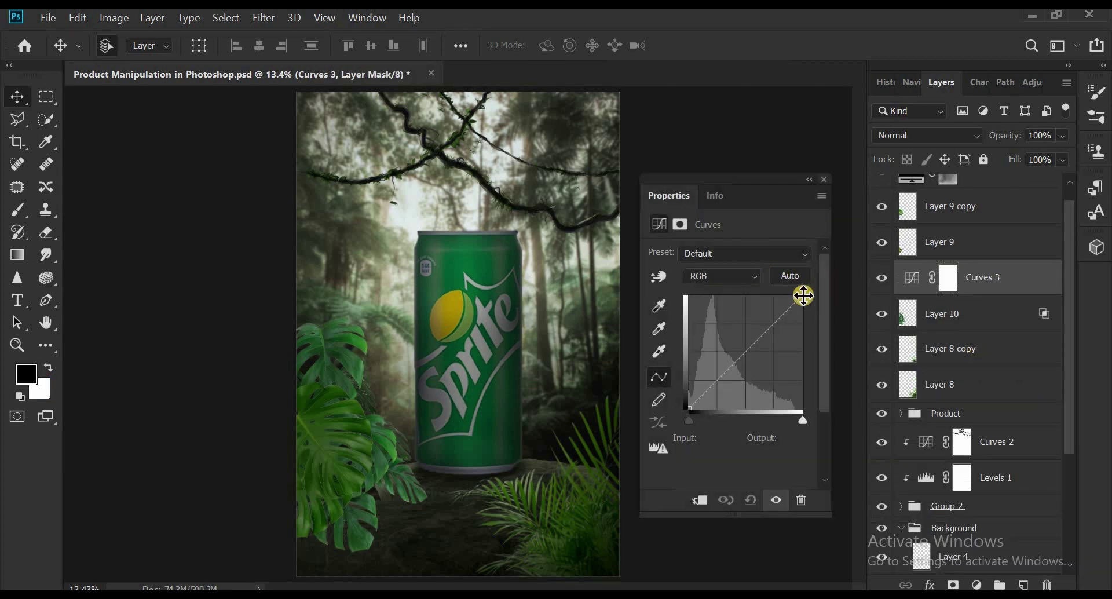
left_click_drag(802, 296, 804, 363)
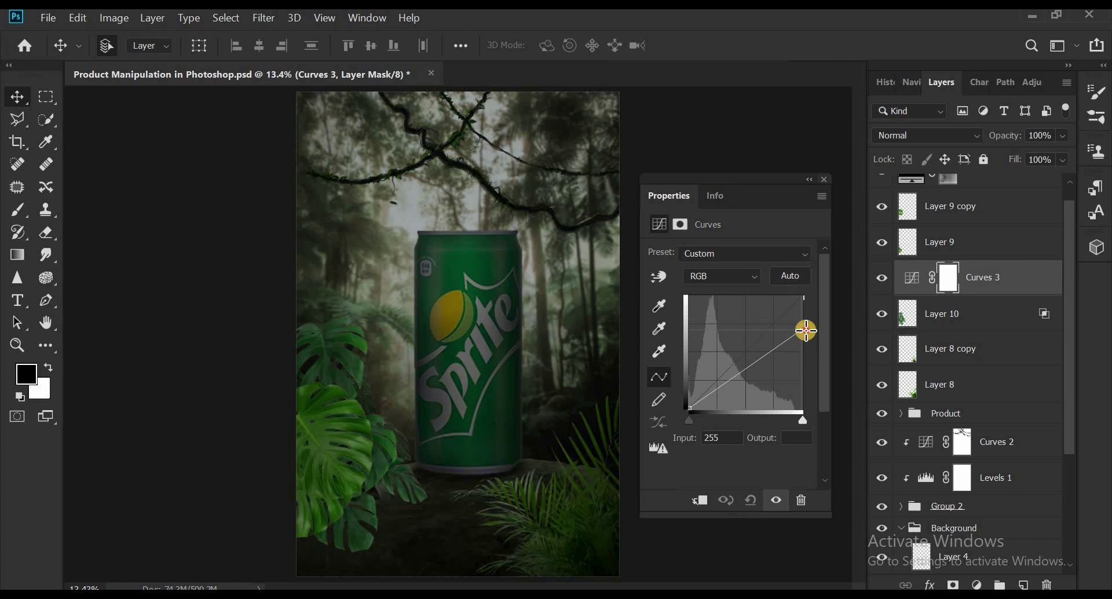
key("ctrl+alt+g")
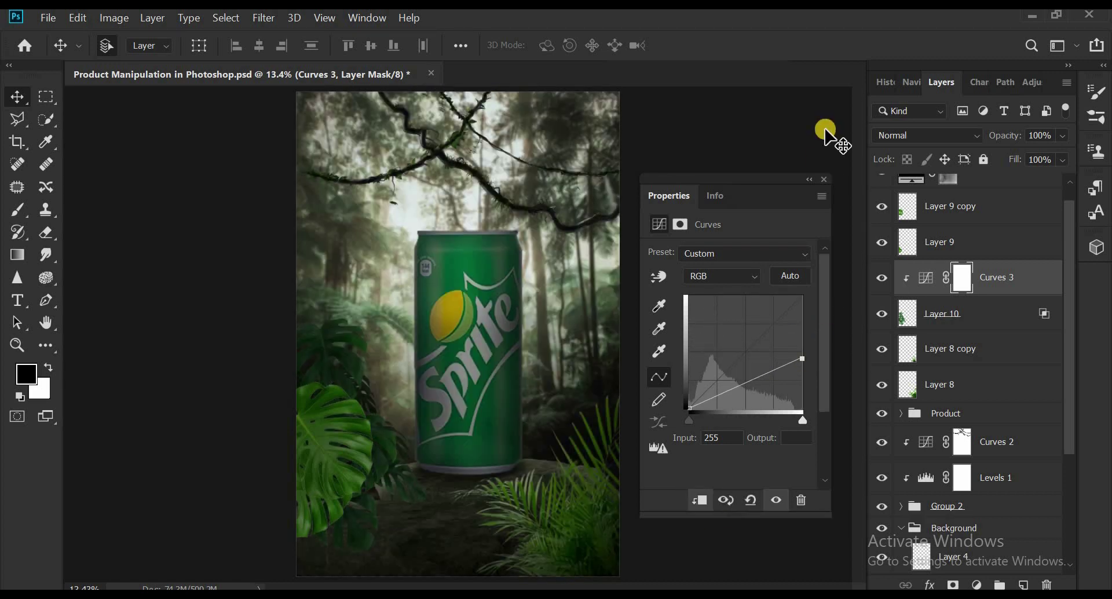
left_click(824, 179)
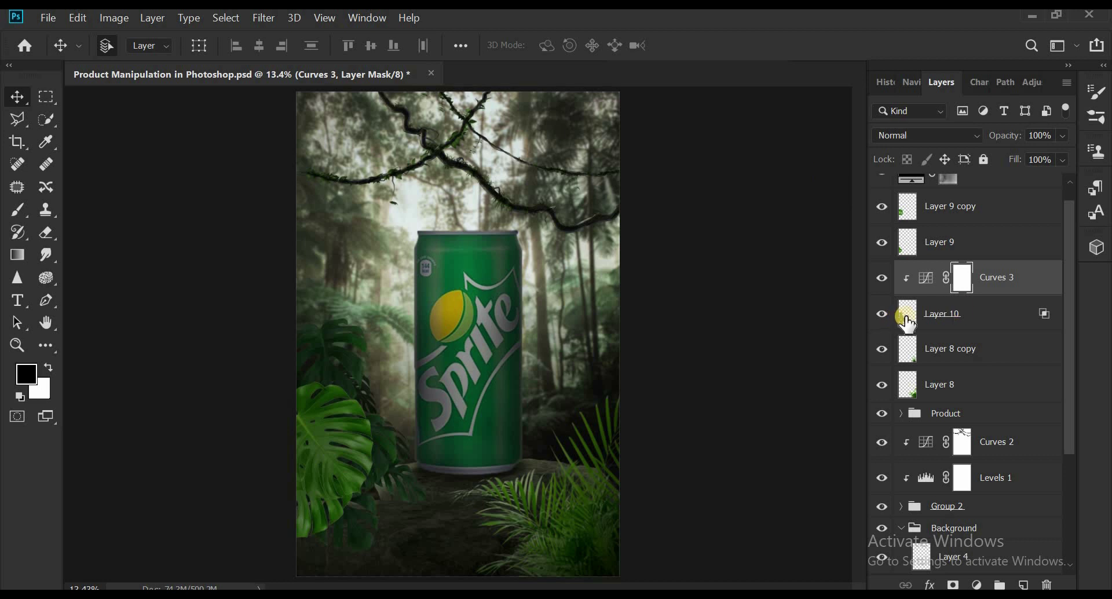
left_click(908, 317, "ctrl")
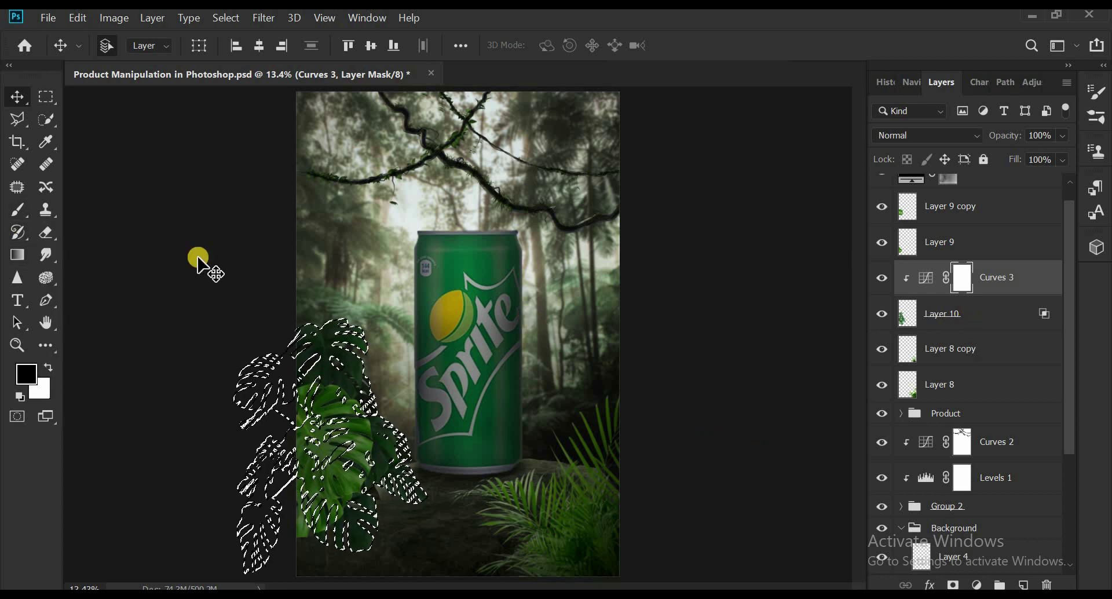
Brush the Curves 3 mask within the leaf selections to lift darkness from parts of the monstera.
left_click(13, 209)
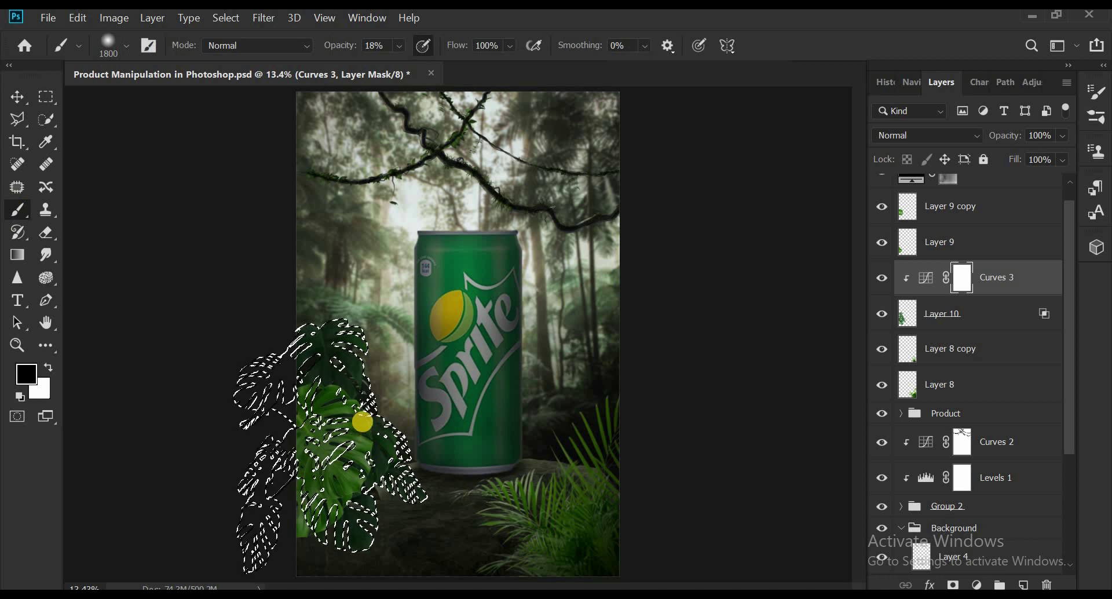
key("ctrl+plus")
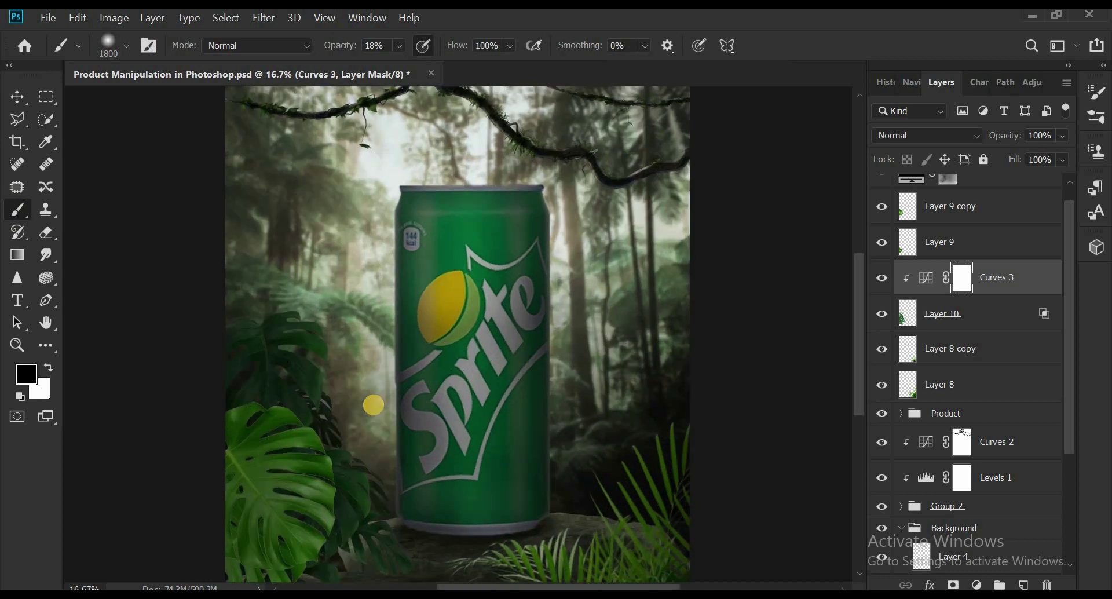
key("ctrl+plus")
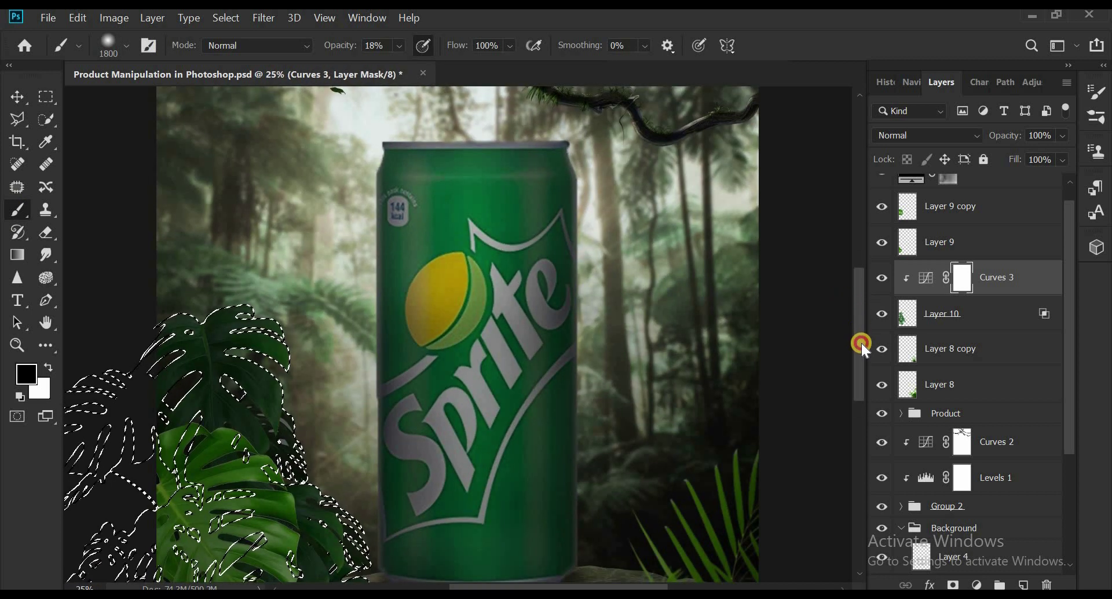
scroll(858, 345, "down", 3)
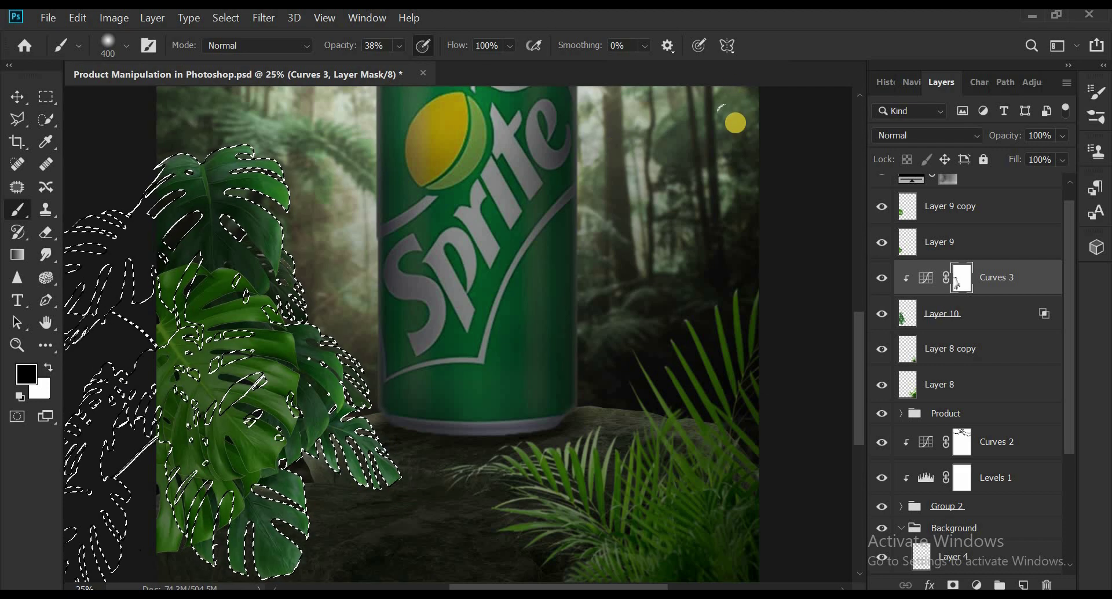
key("ctrl+d")
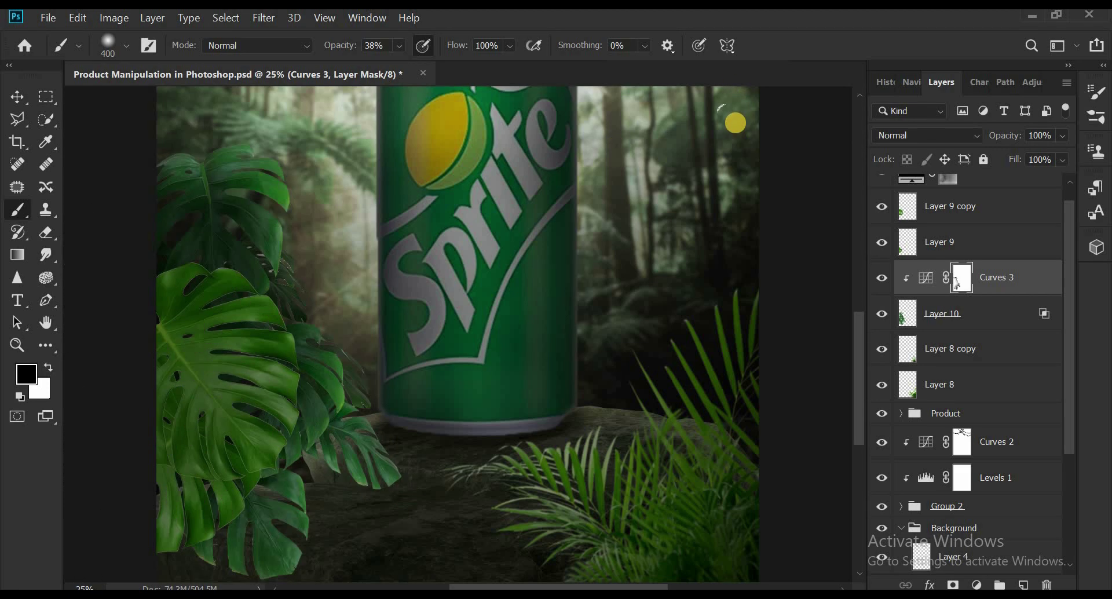
left_click(907, 348, "ctrl")
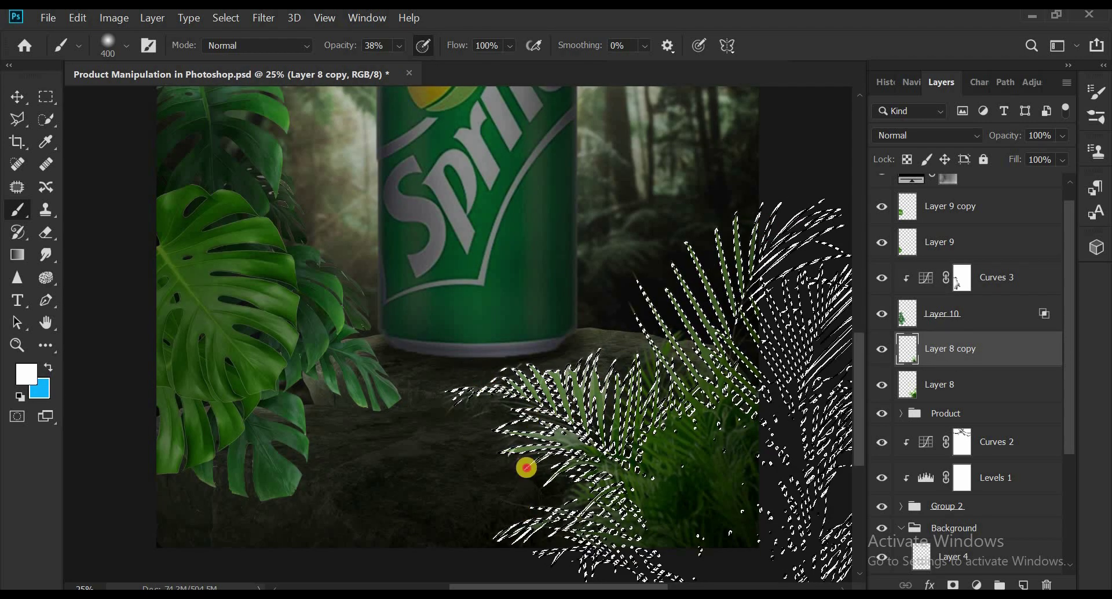
left_click(958, 284)
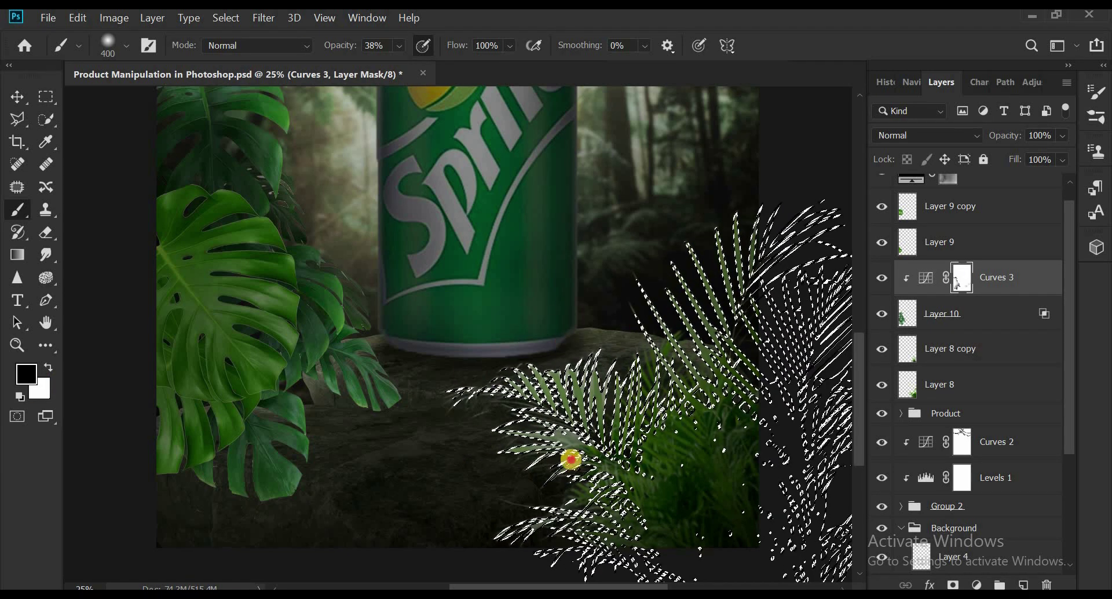
key("ctrl+d")
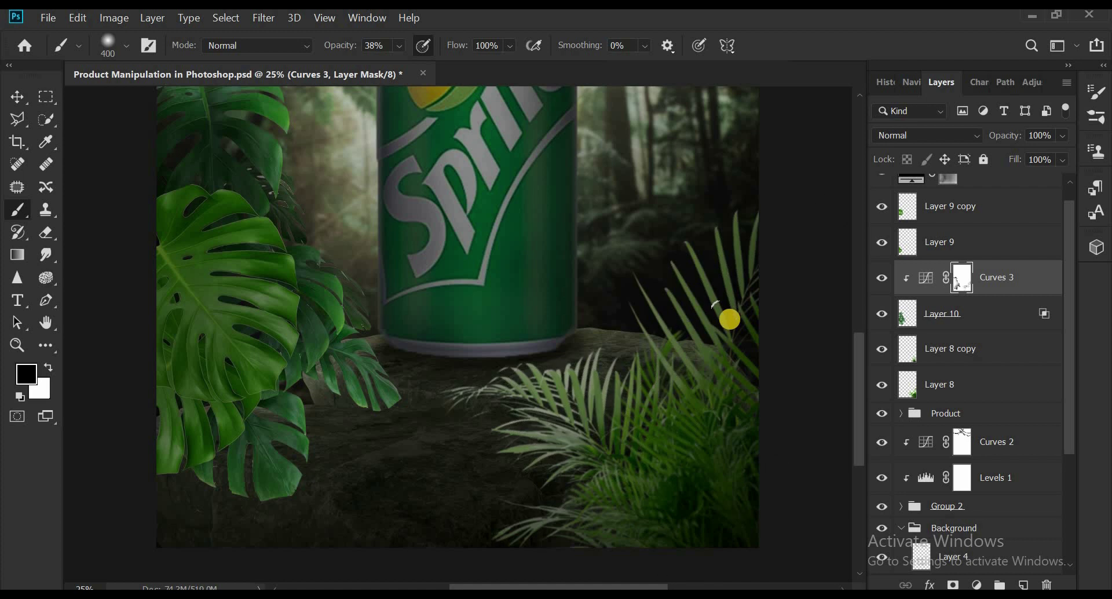
key("ctrl+0")
key("v")
scroll(1067, 281, "up", 1)
Load the Layer 8 ferns as a selection and paint them on the Color Fill 2 mask with an 1100 px brush.
left_click(933, 399)
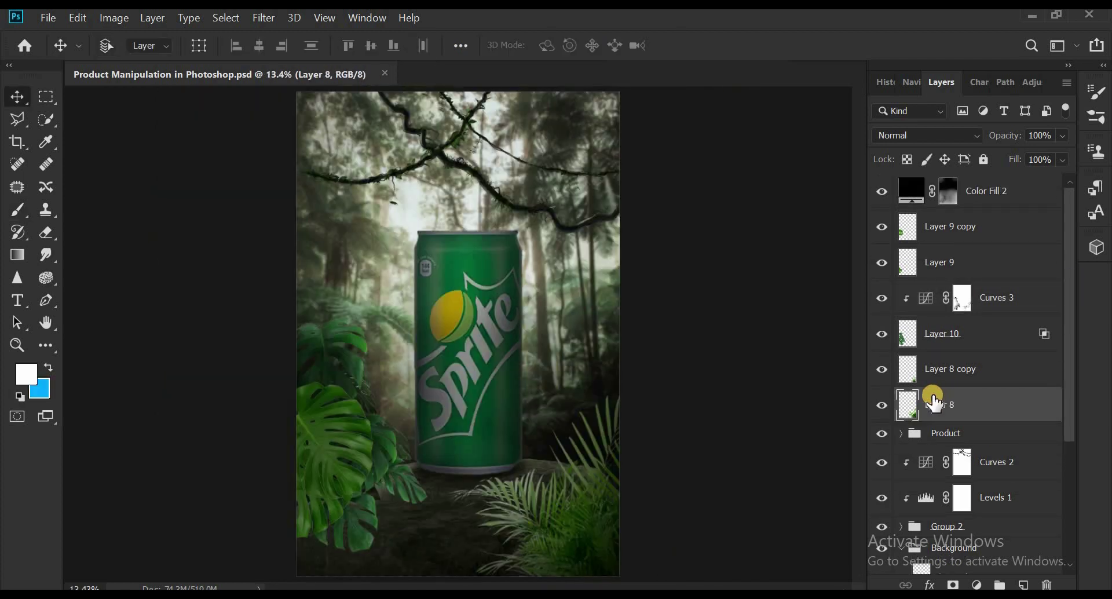
left_click(912, 404, "ctrl")
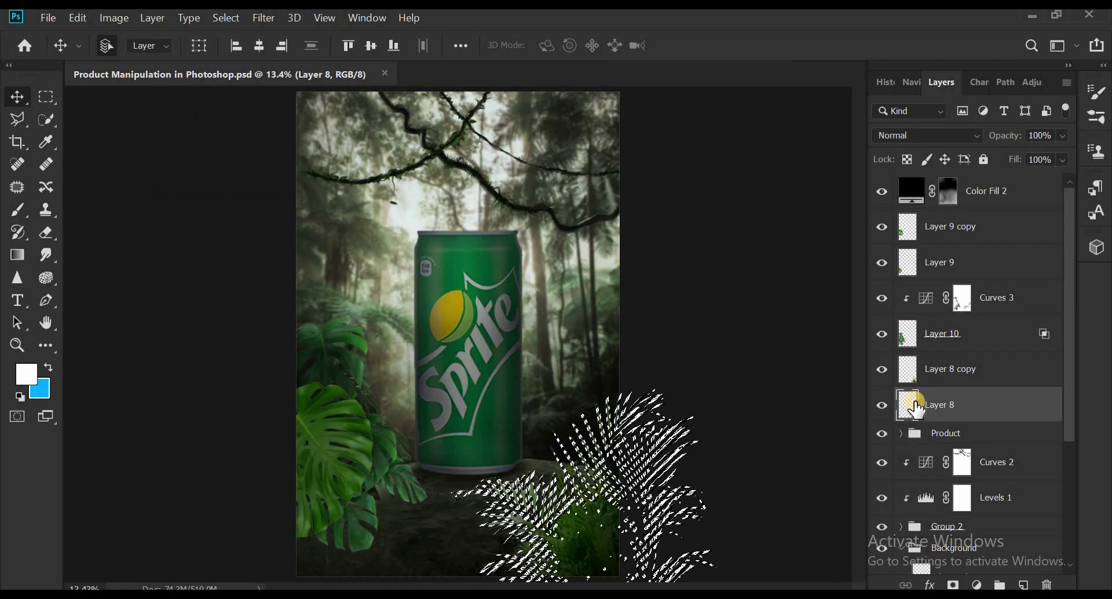
left_click(964, 194)
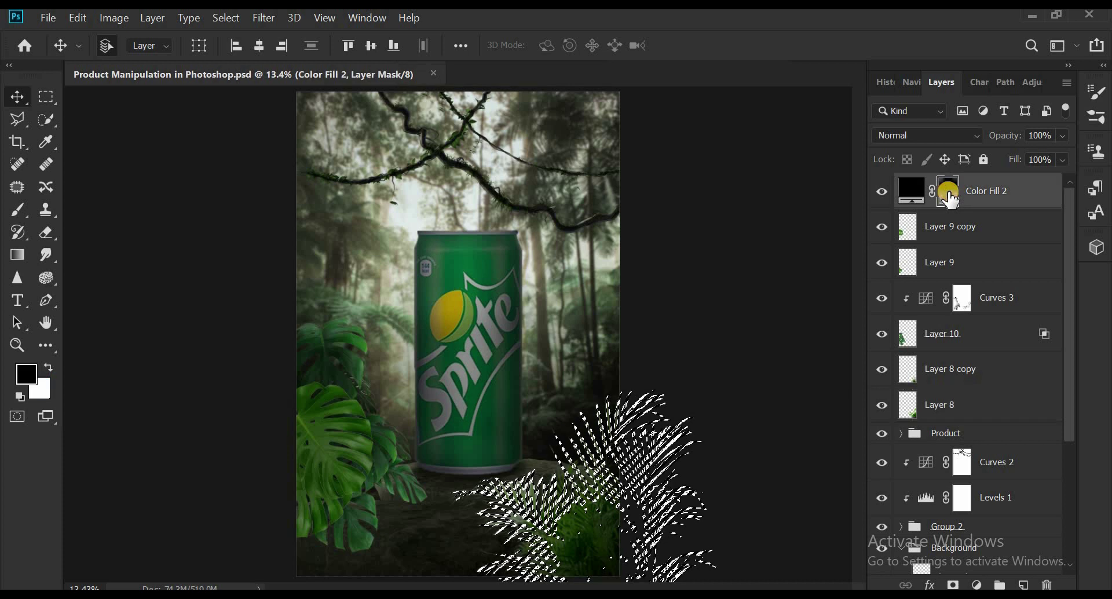
left_click(18, 209)
key("bracketright")
key("bracketright")
key("bracketright")
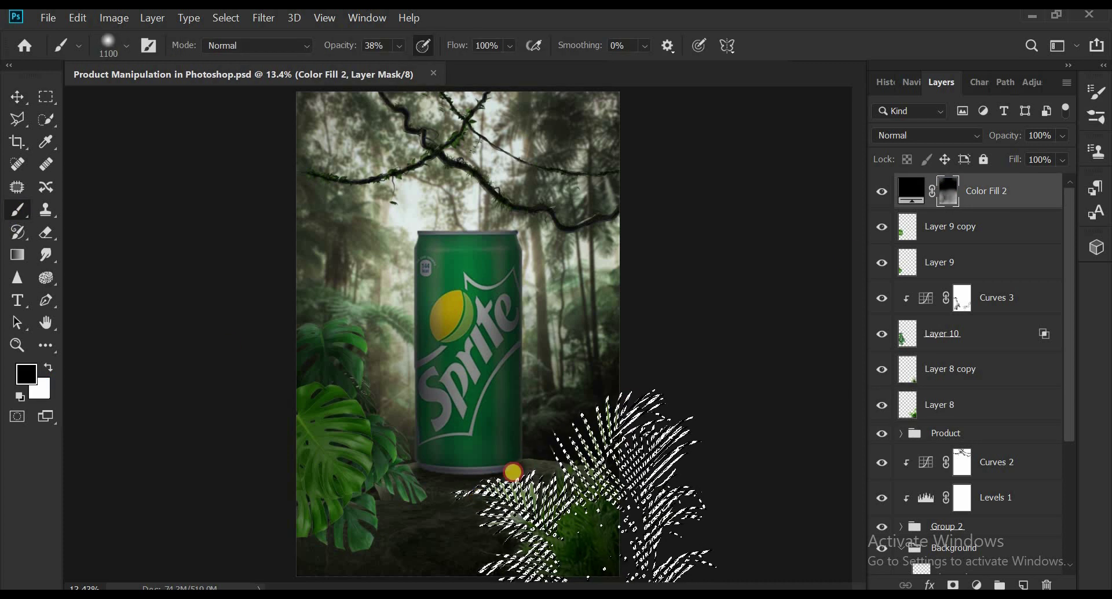
left_click(490, 509)
key("ctrl+d")
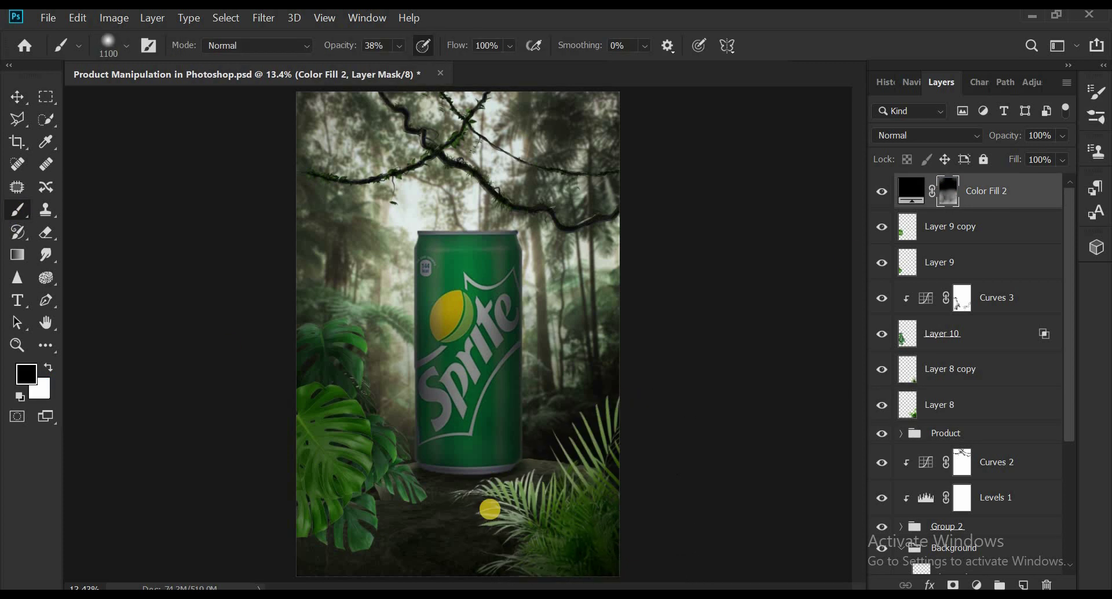
left_click(6, 97)
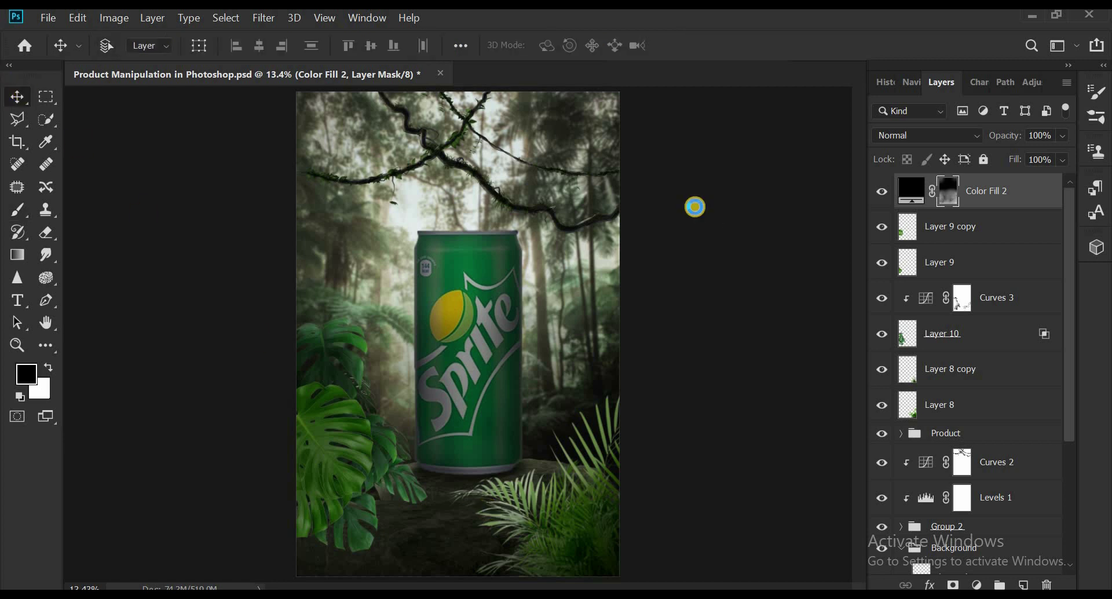
Open 5.png and drag the ivy vine into the Sprite composition.
double_click(694, 206)
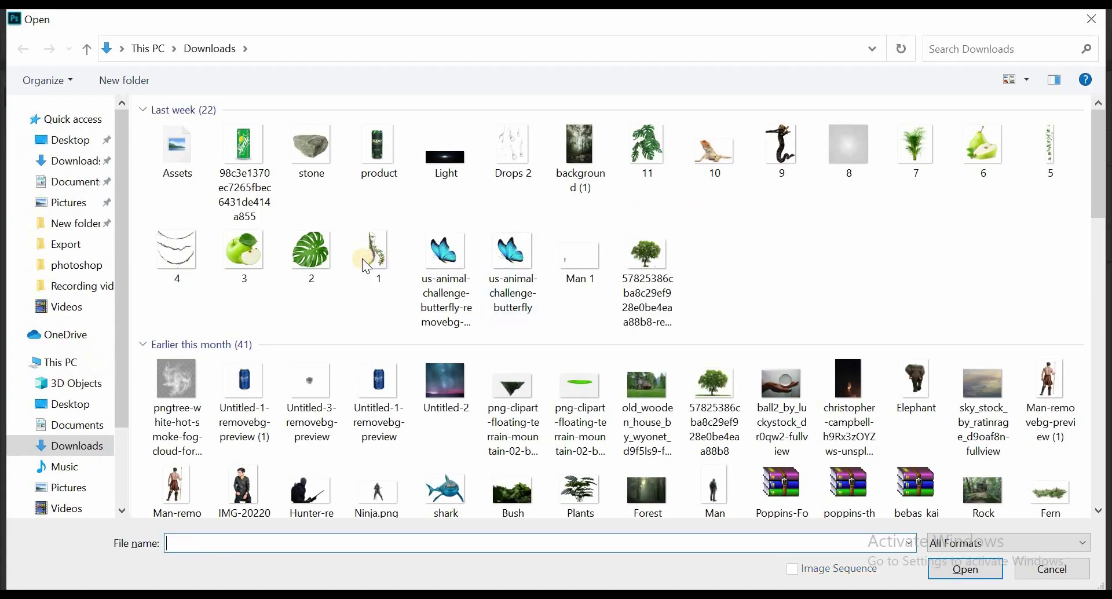
left_click(1044, 173)
double_click(1044, 172)
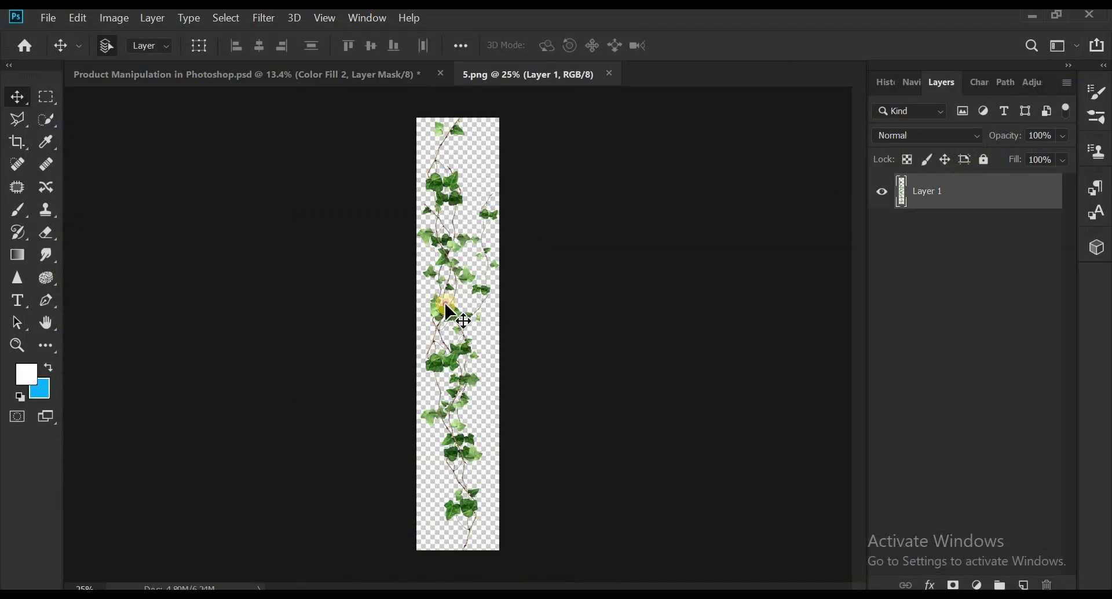
left_click_drag(446, 315, 286, 67)
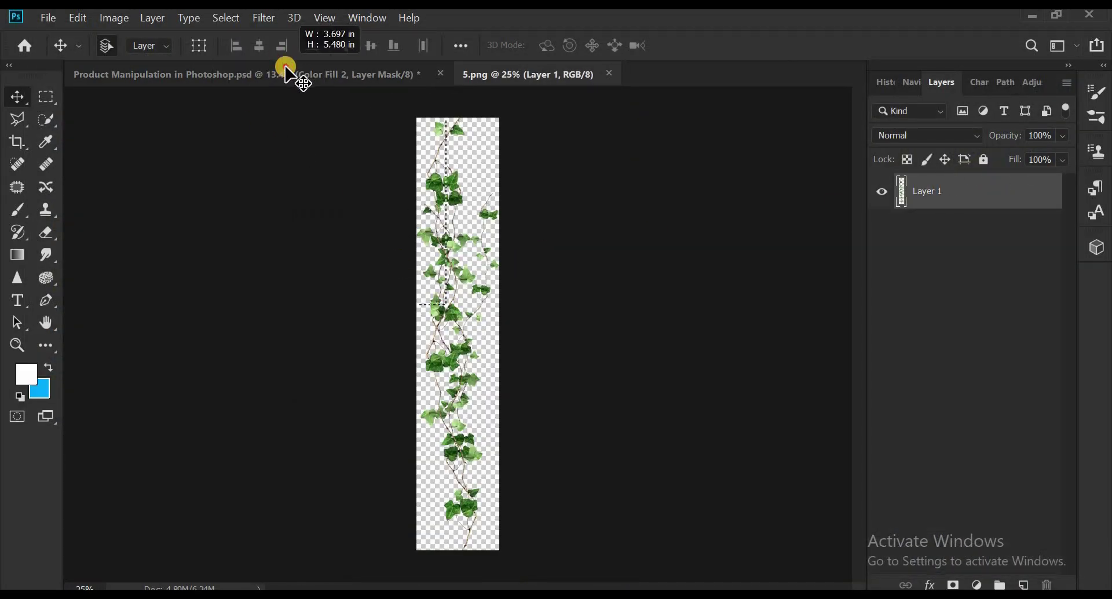
left_click_drag(286, 67, 409, 364)
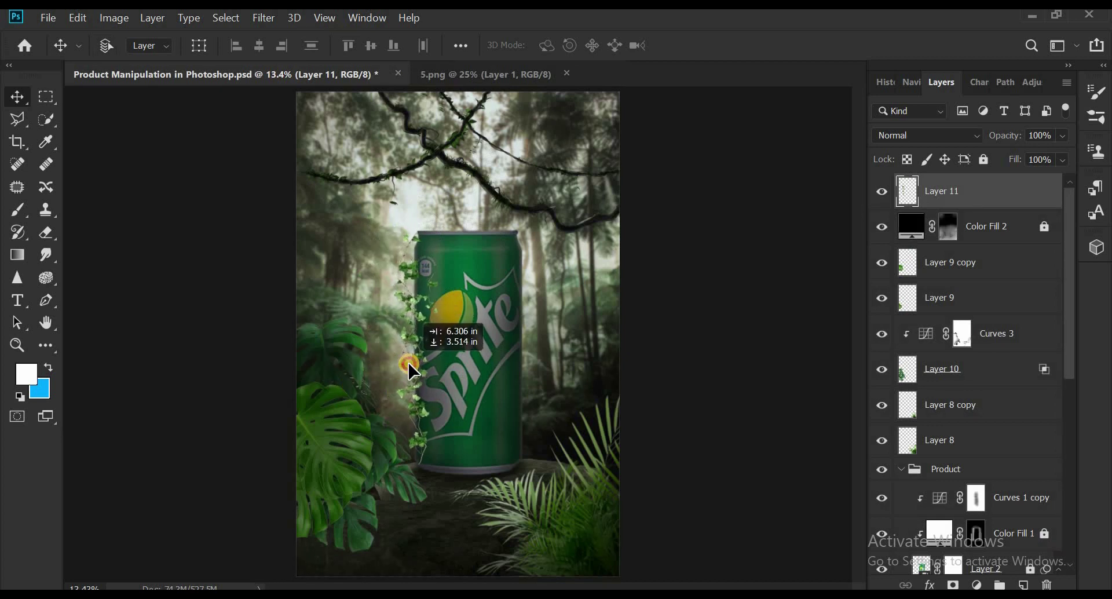
Narrow the ivy (Layer 11) and fit it along the can's left edge.
key("ctrl+plus")
key("ctrl+plus")
key("ctrl+t")
left_click_drag(342, 363, 382, 365)
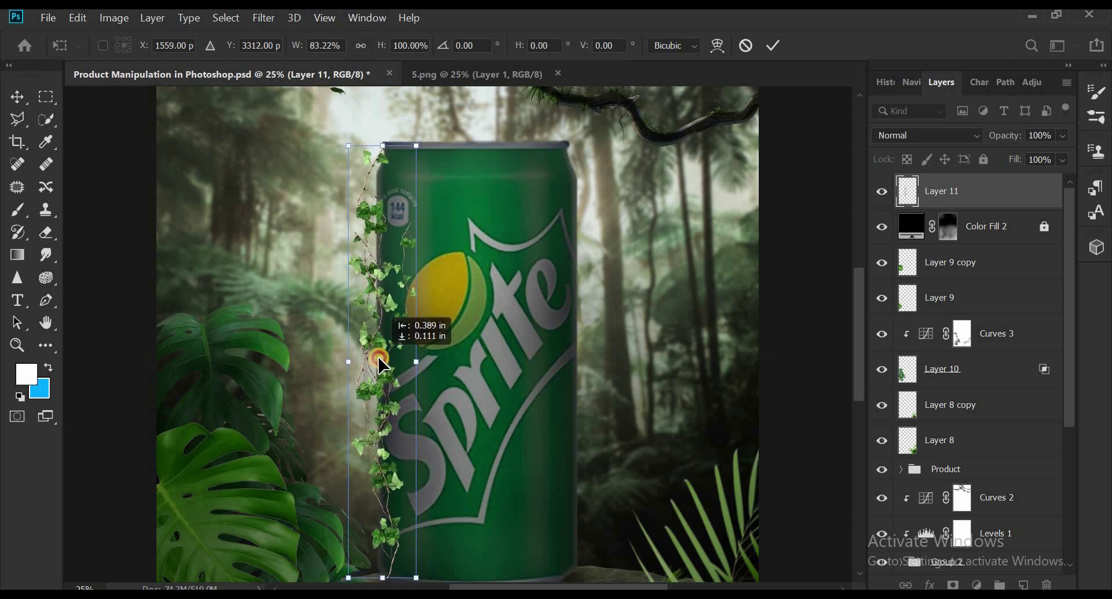
left_click_drag(381, 365, 378, 364)
left_click(775, 44)
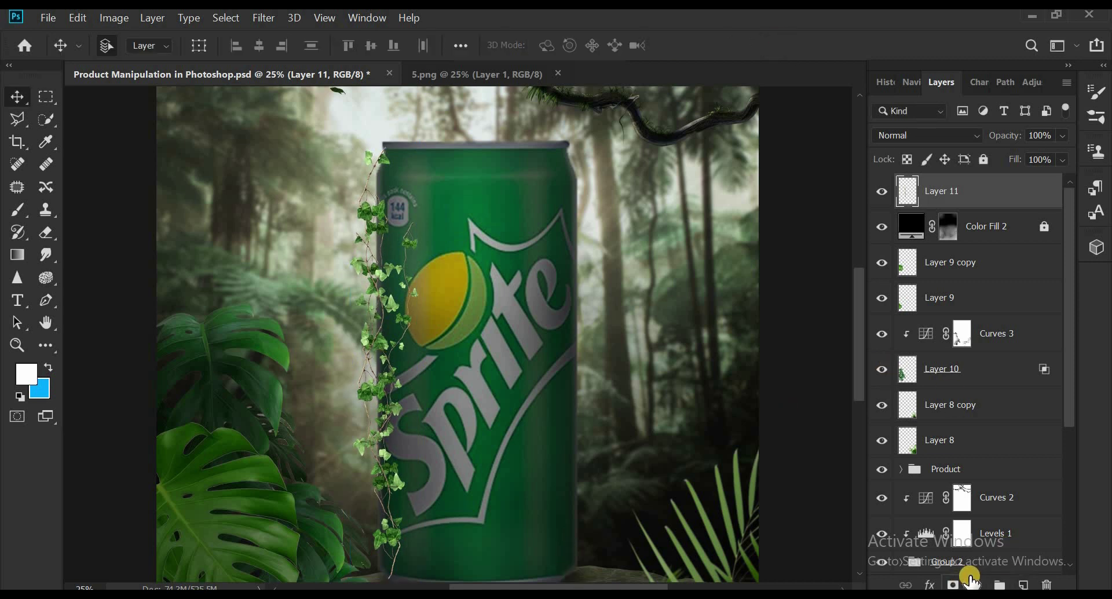
left_click(974, 583)
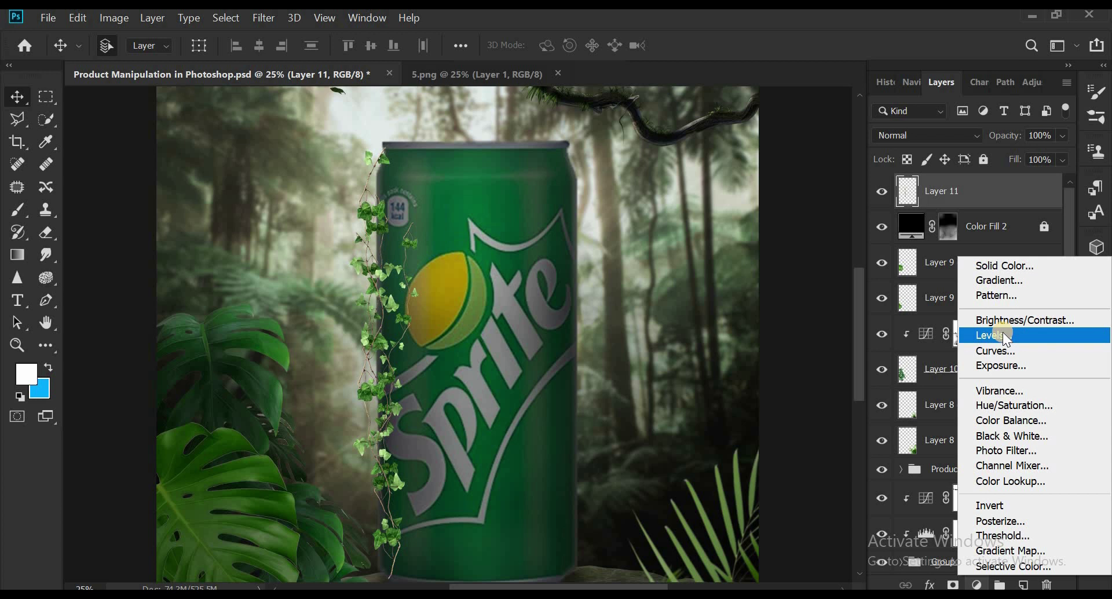
Add a Curves 4 adjustment clipped to the ivy, pulling the top-right point down to darken it.
left_click(1002, 351)
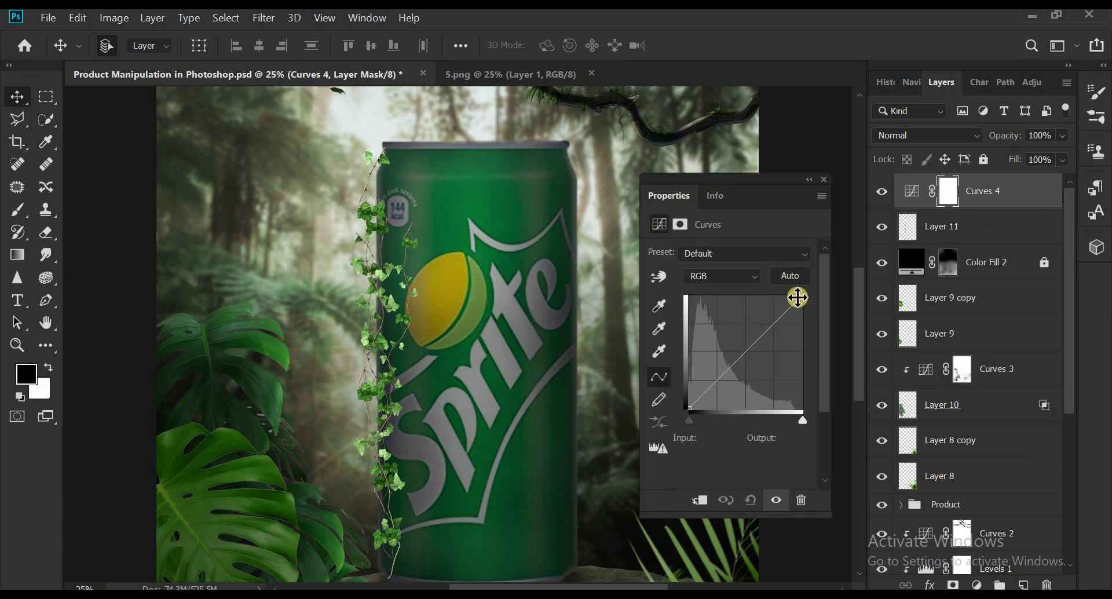
left_click_drag(797, 297, 802, 380)
left_click(700, 499)
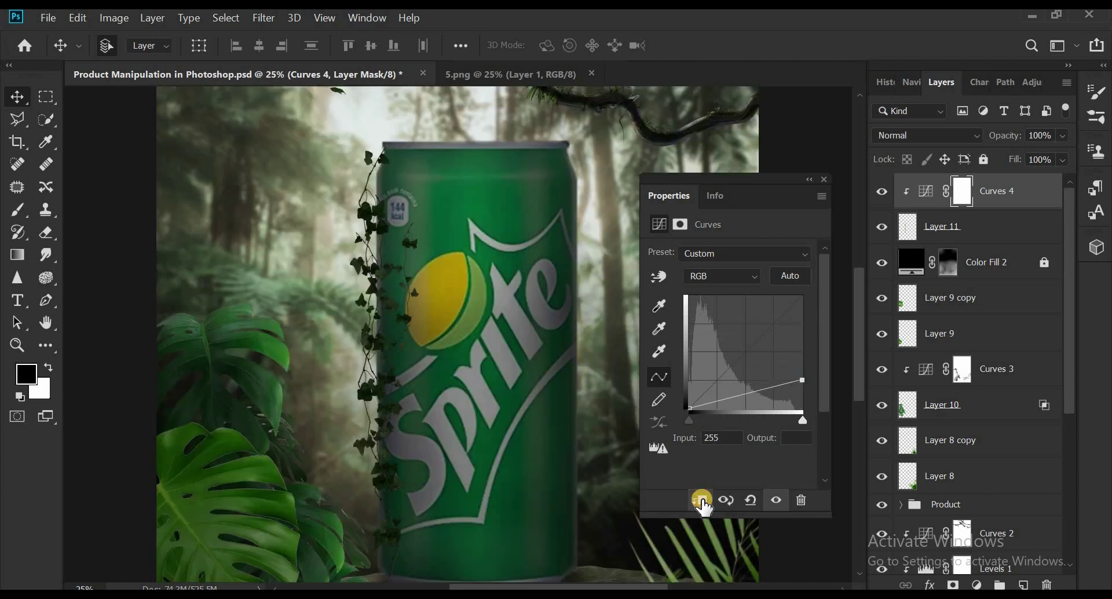
left_click_drag(800, 377, 803, 354)
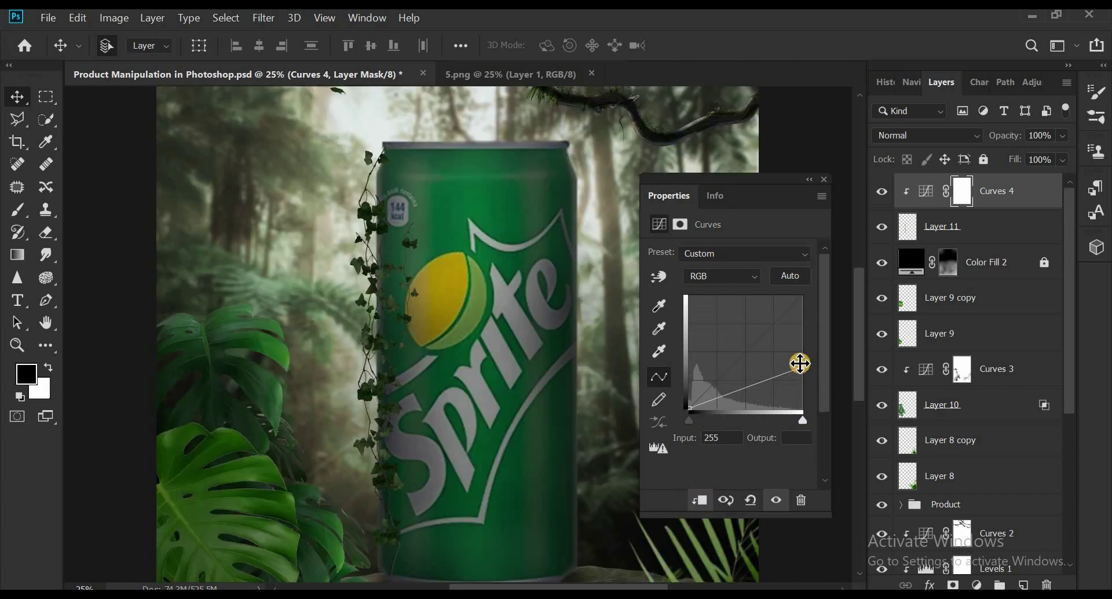
key("ctrl+z")
key("ctrl+plus")
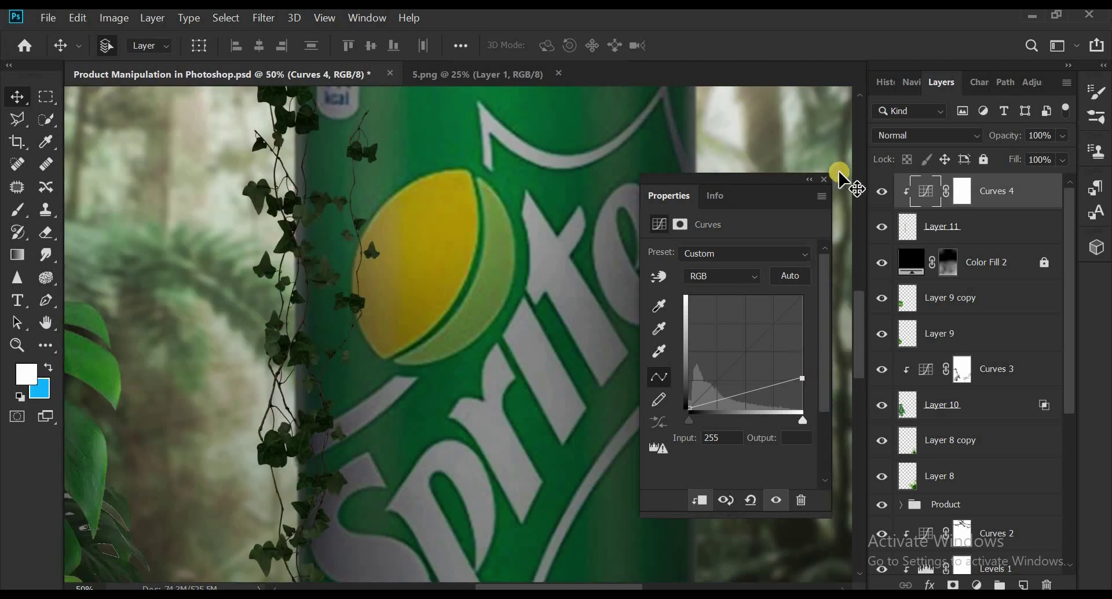
left_click(822, 179)
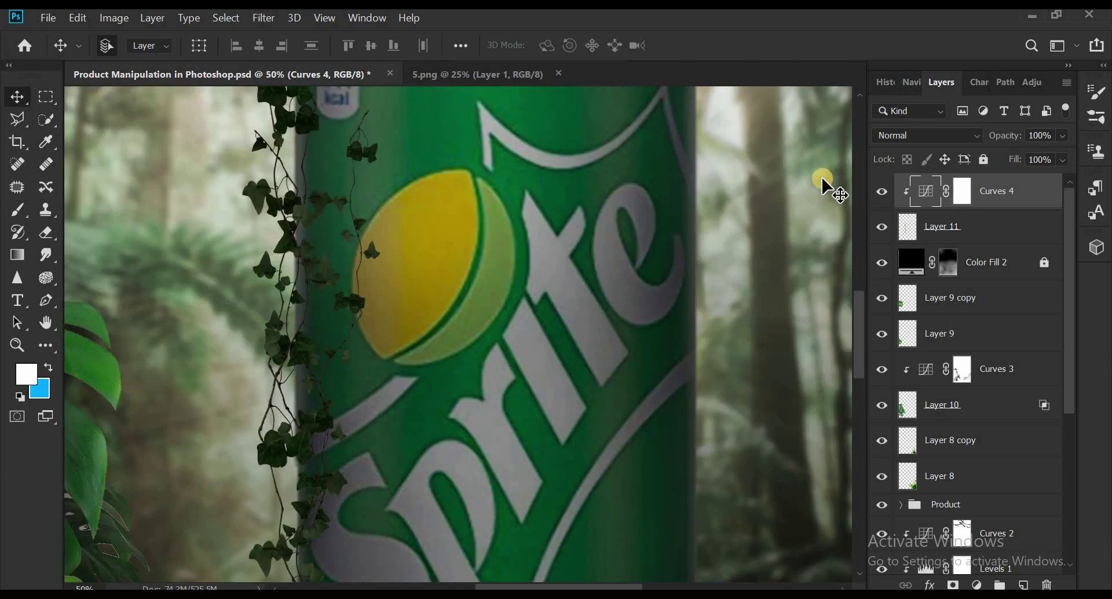
left_click(964, 194)
Paint 38%-opacity black on the Curves 4 mask over ivy leaves from the top to the bottom of the can.
key("d")
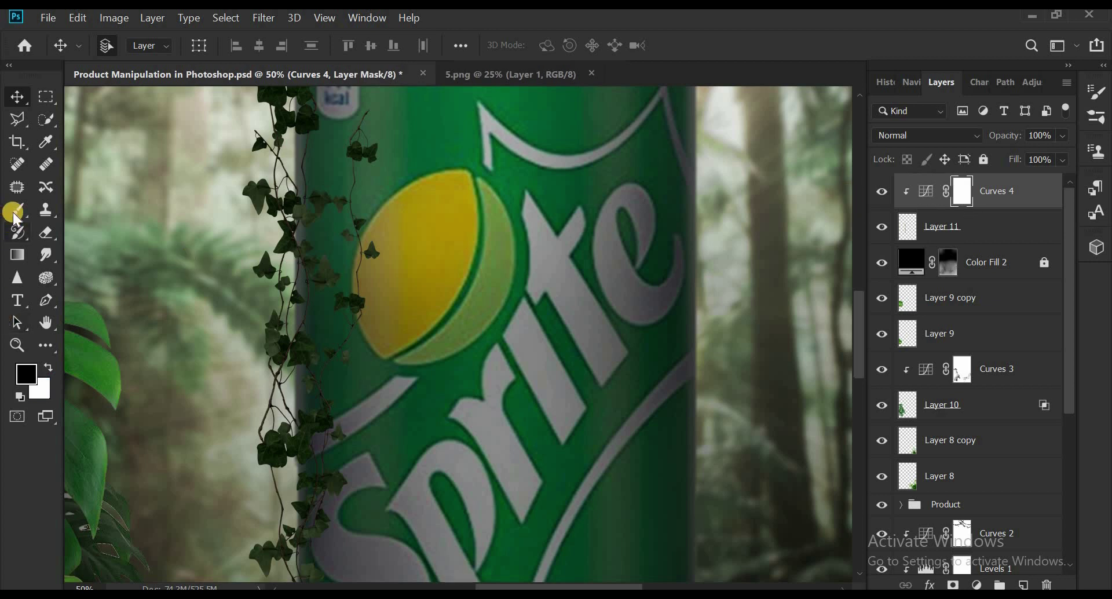
left_click(17, 212)
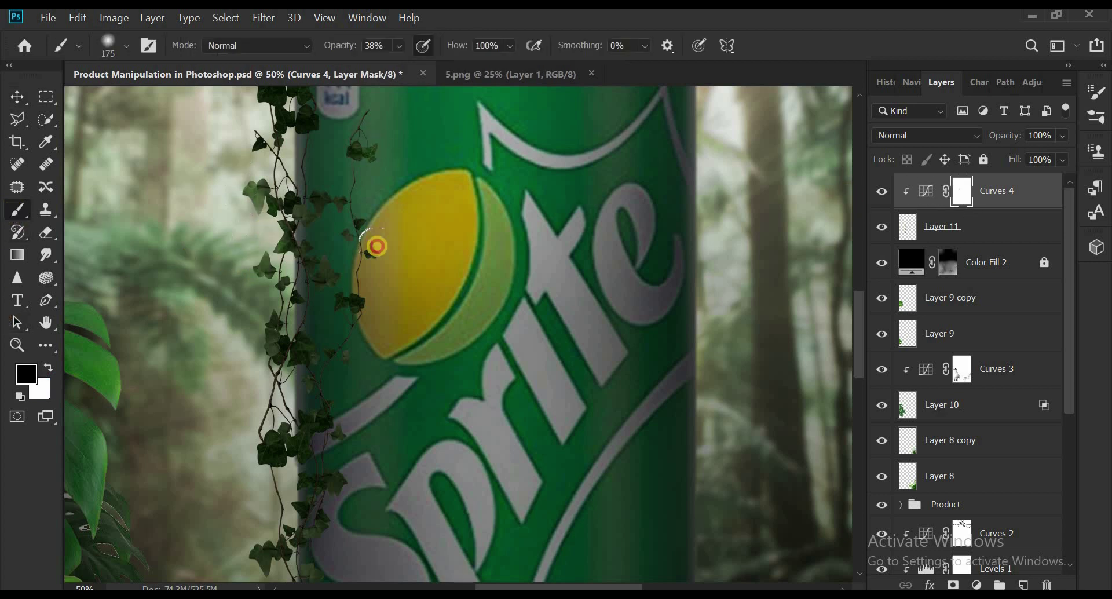
mouse_move(363, 325)
left_mouse_down()
mouse_move(335, 207)
mouse_move(290, 447)
left_mouse_up()
left_click_drag(336, 413, 322, 526)
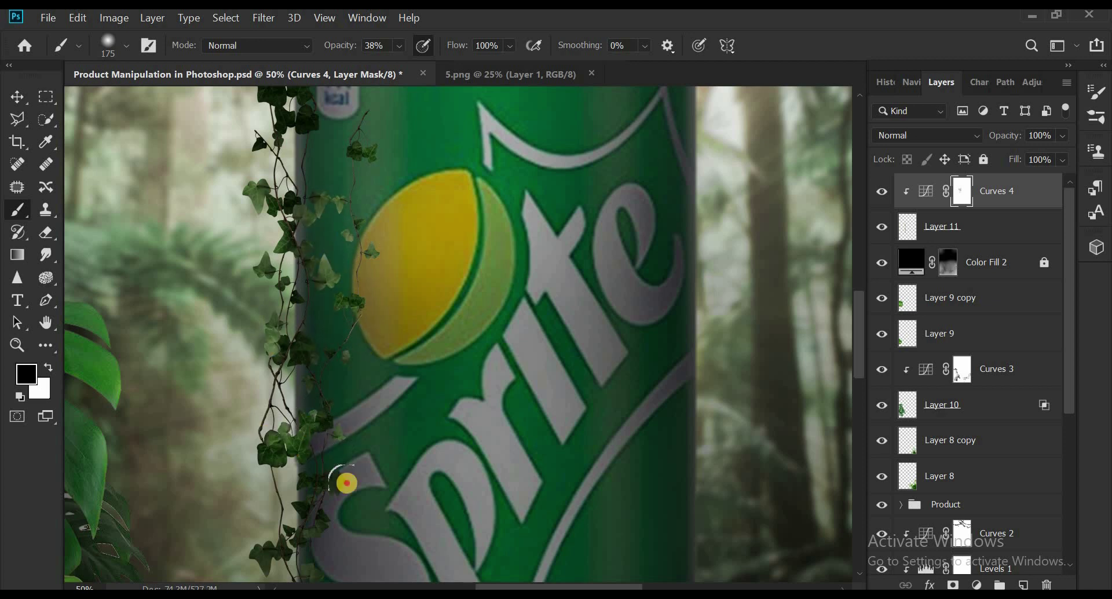
left_click_drag(859, 324, 859, 376)
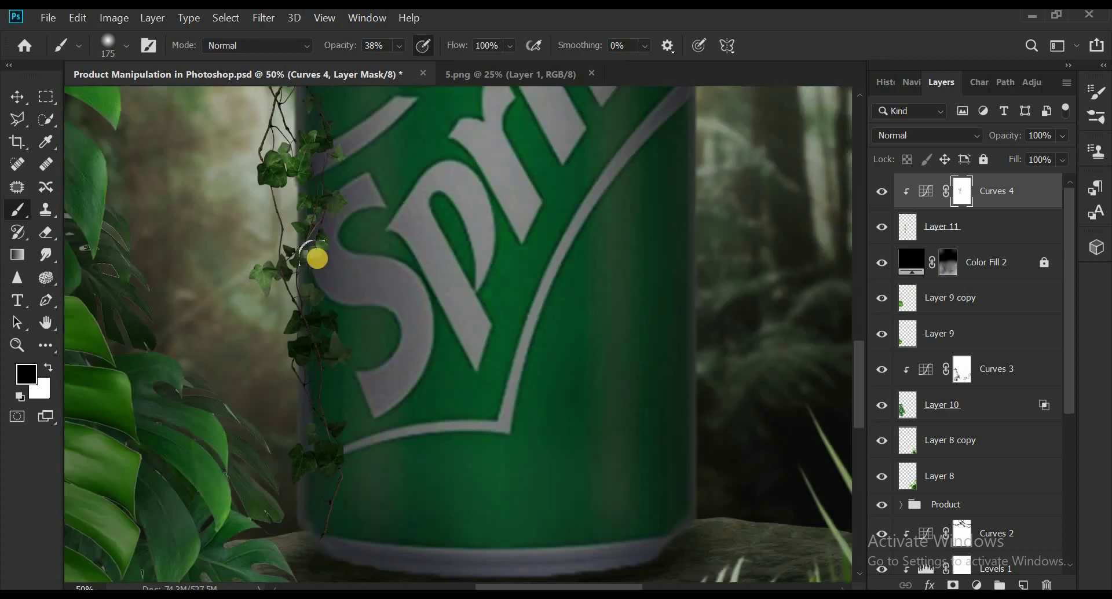
mouse_move(318, 257)
left_mouse_down()
mouse_move(330, 318)
mouse_move(293, 362)
mouse_move(305, 450)
mouse_move(349, 424)
left_mouse_up()
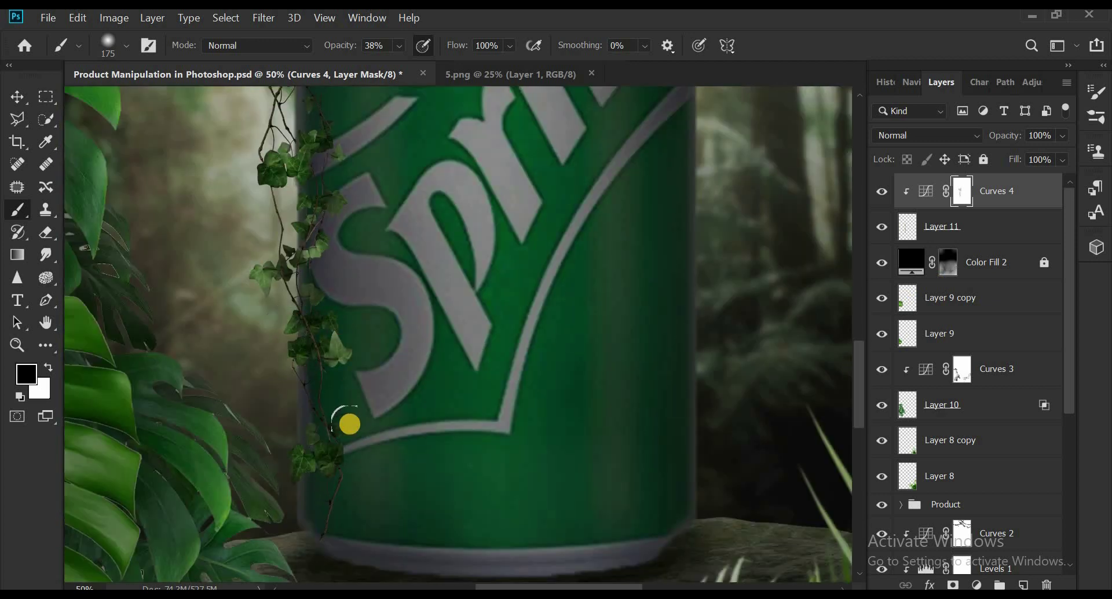
left_click_drag(859, 365, 859, 284)
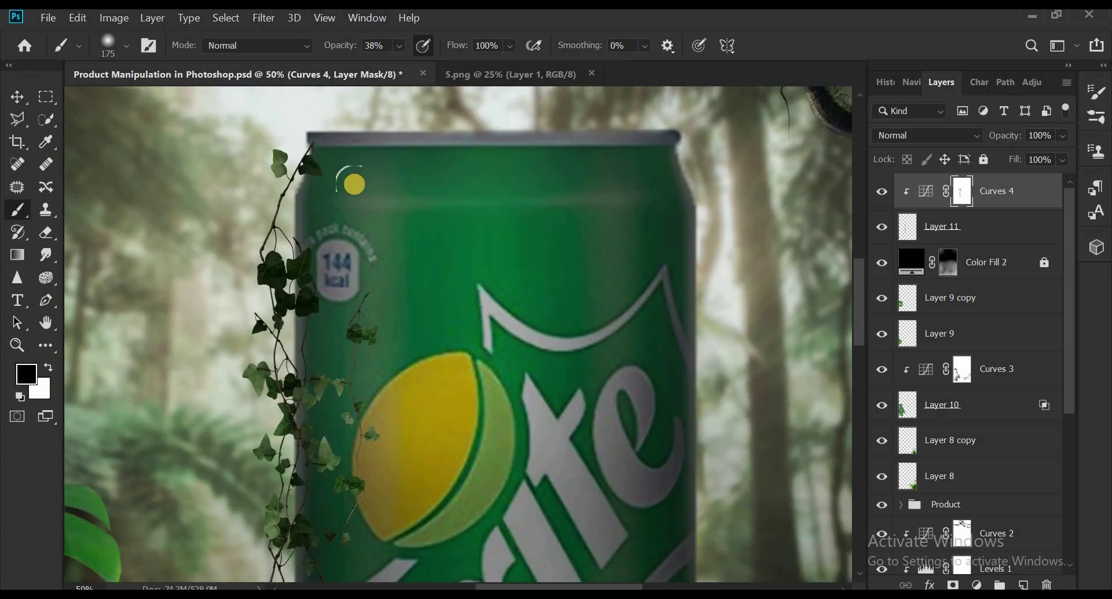
mouse_move(355, 185)
left_mouse_down()
mouse_move(317, 168)
mouse_move(298, 310)
mouse_move(240, 322)
mouse_move(355, 338)
mouse_move(287, 306)
mouse_move(287, 287)
mouse_move(363, 388)
mouse_move(334, 386)
left_mouse_up()
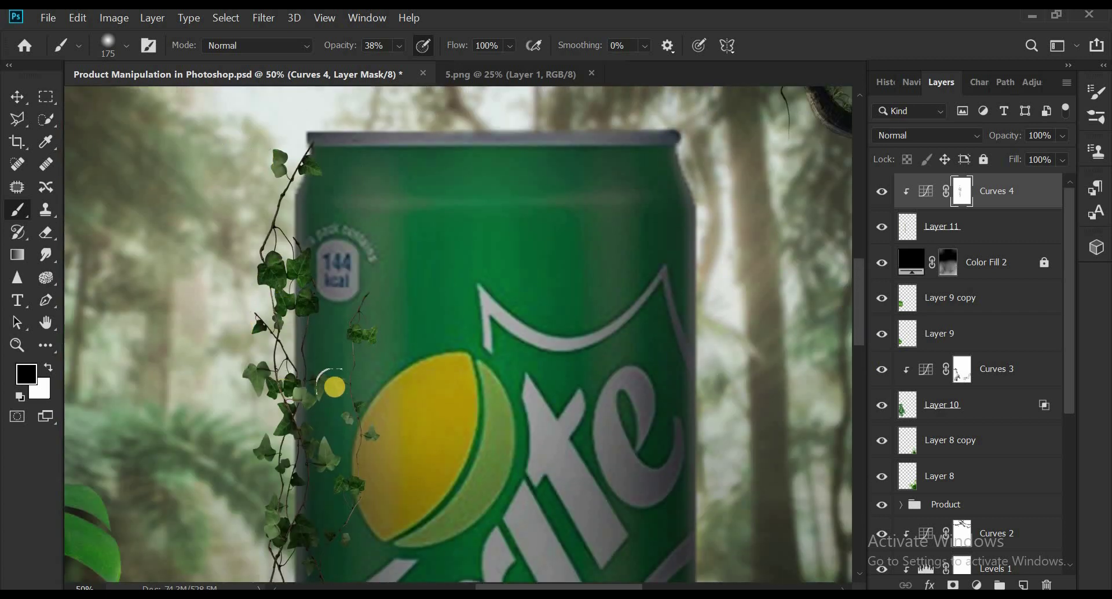
key("ctrl+minus")
key("ctrl+minus")
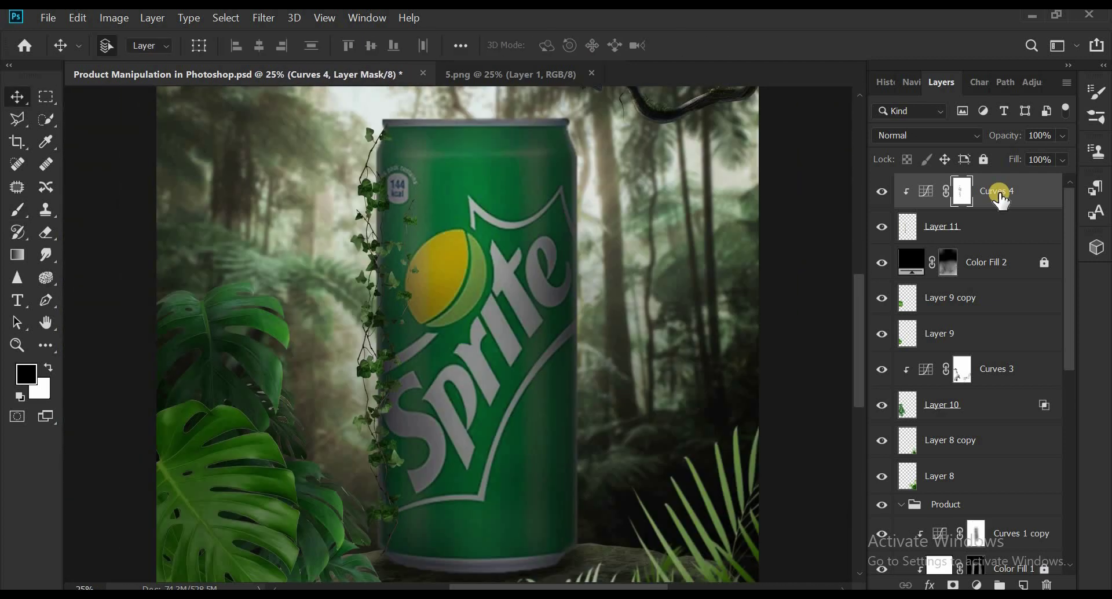
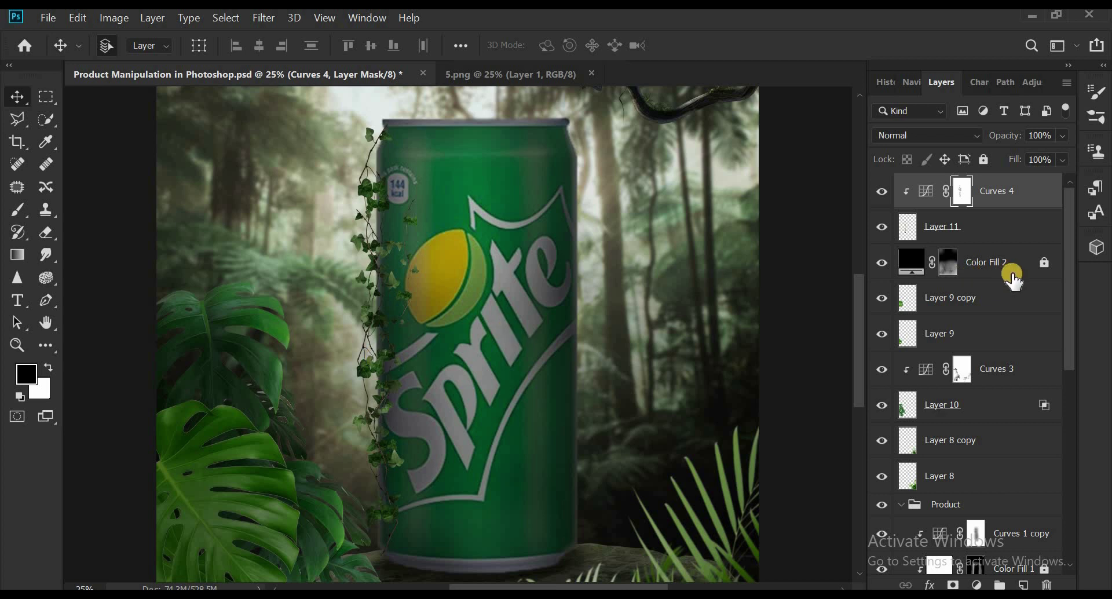
Toggle Curves 1 copy off and on to compare, then target its layer mask with the Brush.
left_click_drag(1066, 258, 1067, 388)
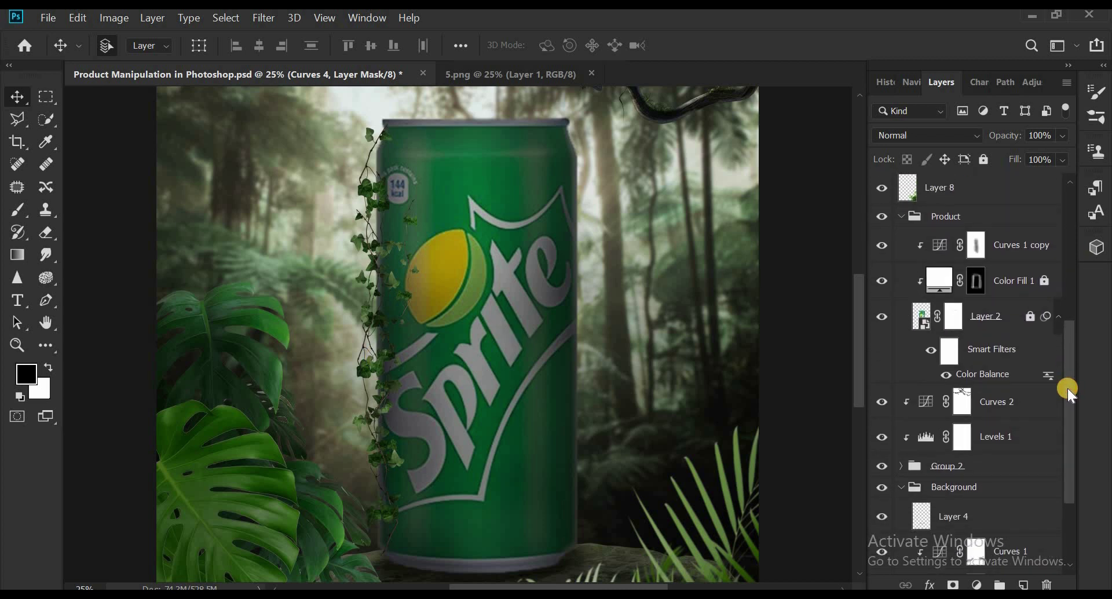
left_click(876, 246)
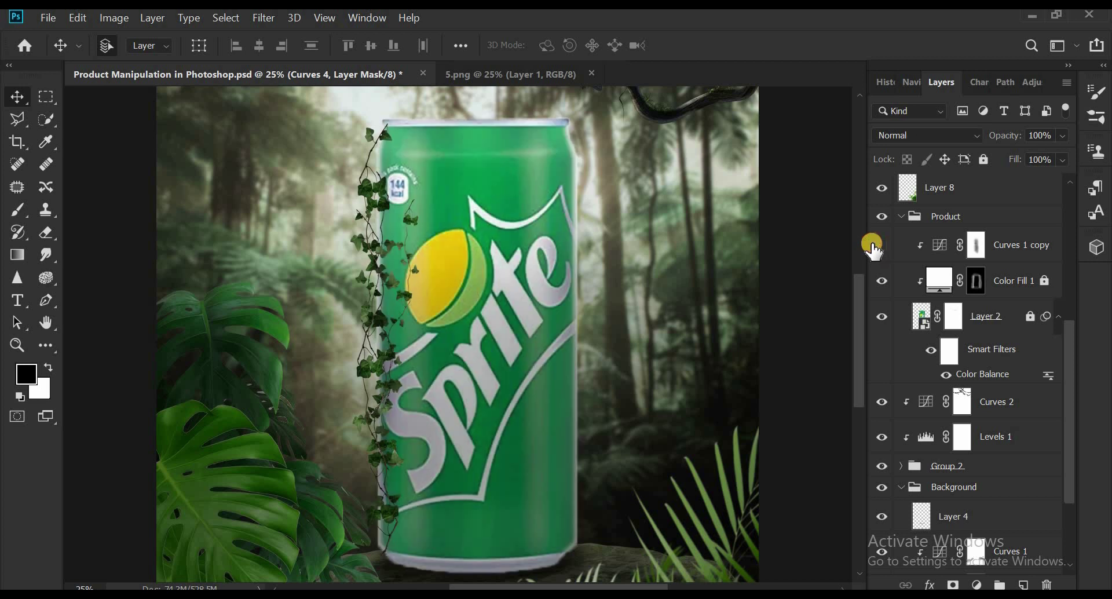
left_click(875, 246)
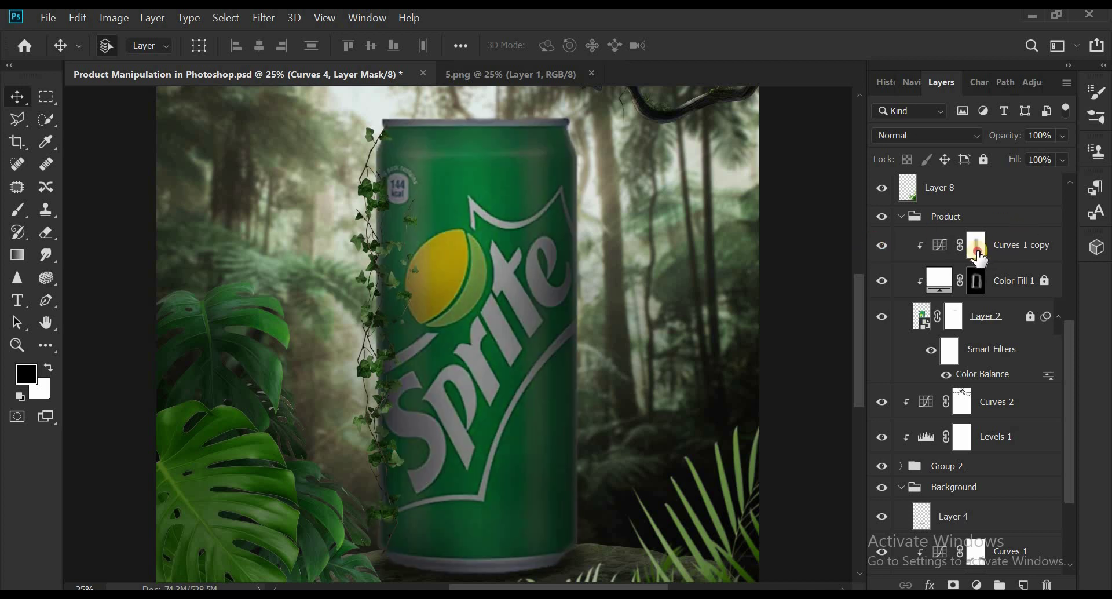
left_click(977, 249)
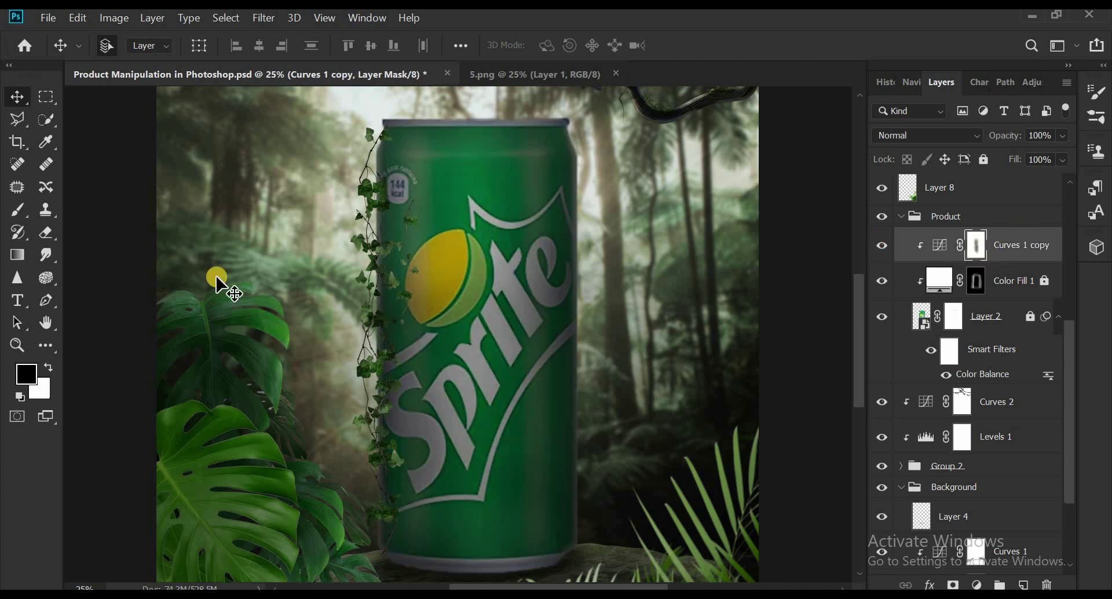
left_click(17, 213)
Paint the Curves 1 copy mask along the can's top-right and left edges, then fit on screen.
key("ctrl+minus")
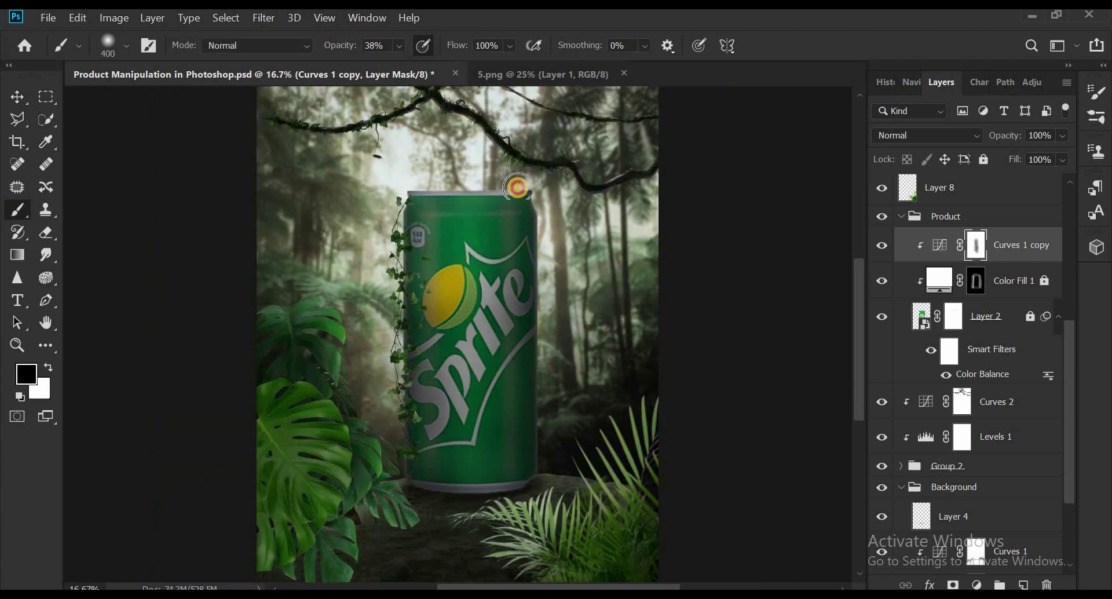
mouse_move(517, 187)
left_mouse_down()
mouse_move(536, 219)
mouse_move(545, 481)
left_mouse_up()
left_click(420, 220)
mouse_move(419, 221)
left_mouse_down()
mouse_move(397, 241)
mouse_move(400, 474)
left_mouse_up()
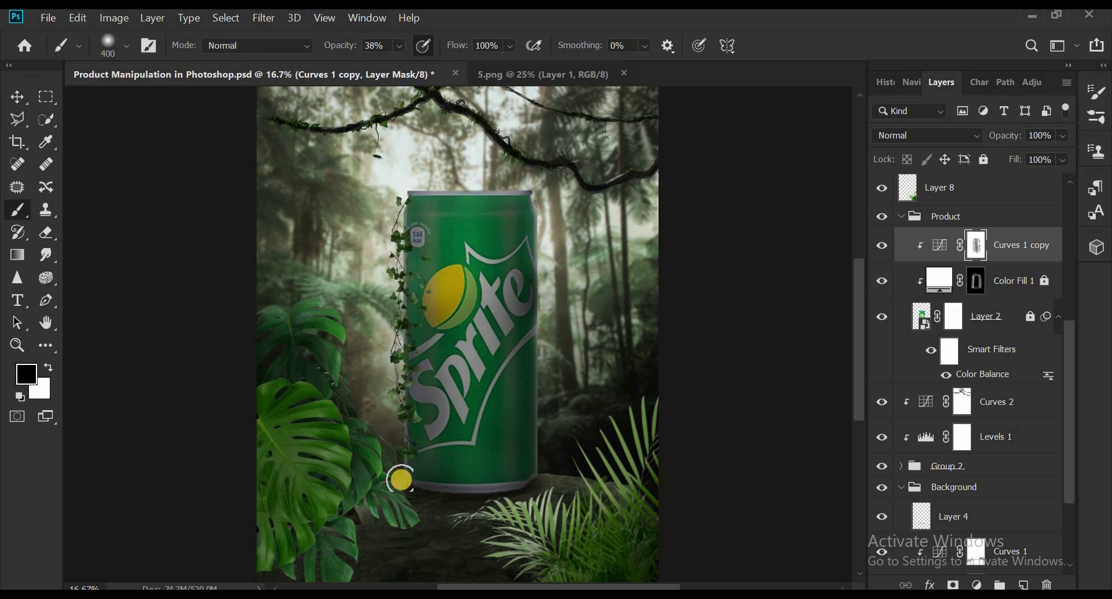
key("ctrl+0")
left_click_drag(1069, 363, 1059, 190)
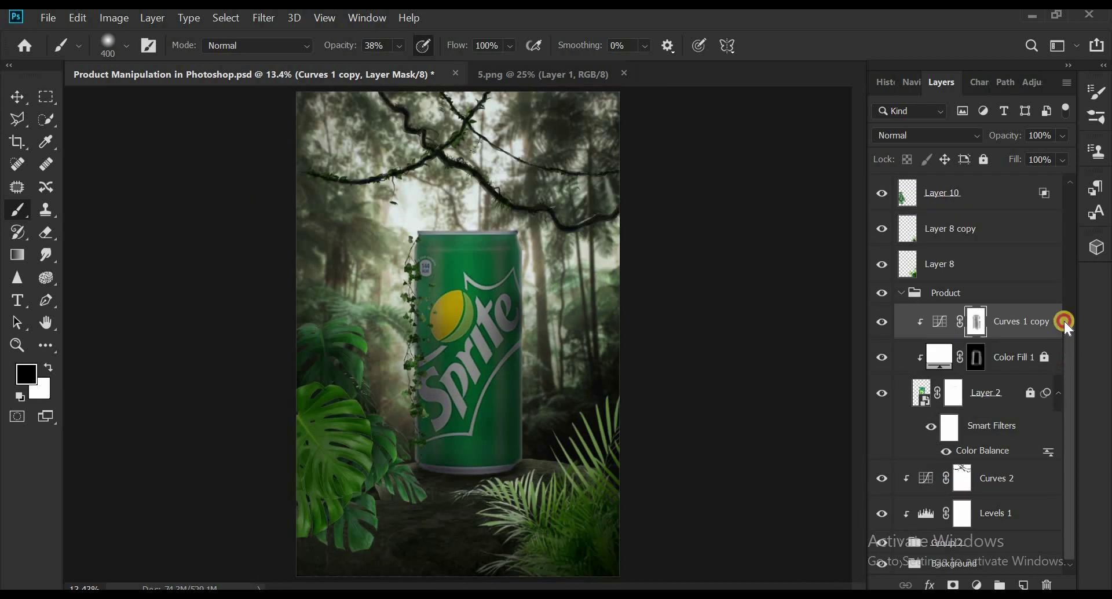
Group the layers from Color Fill 2 down to Layer 8 into Group 3.
left_click(963, 191)
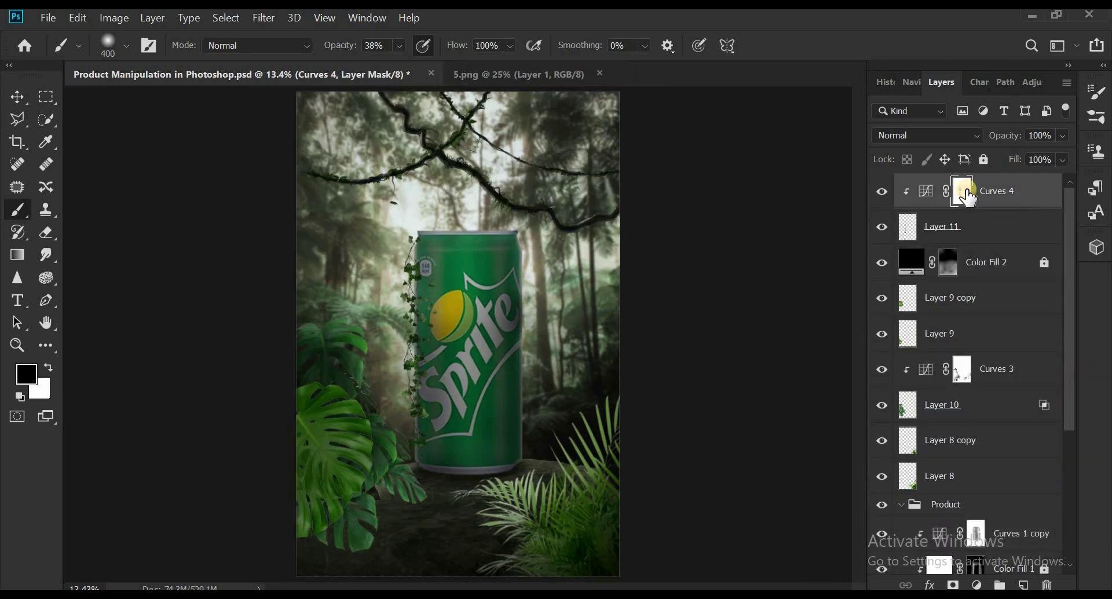
left_click(18, 93)
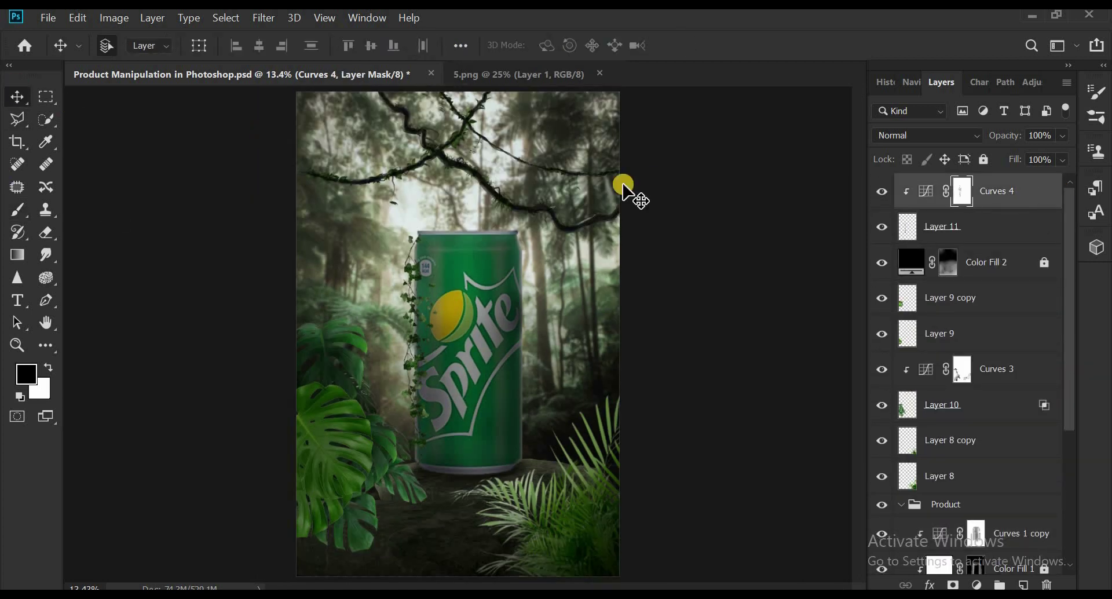
left_click(981, 258)
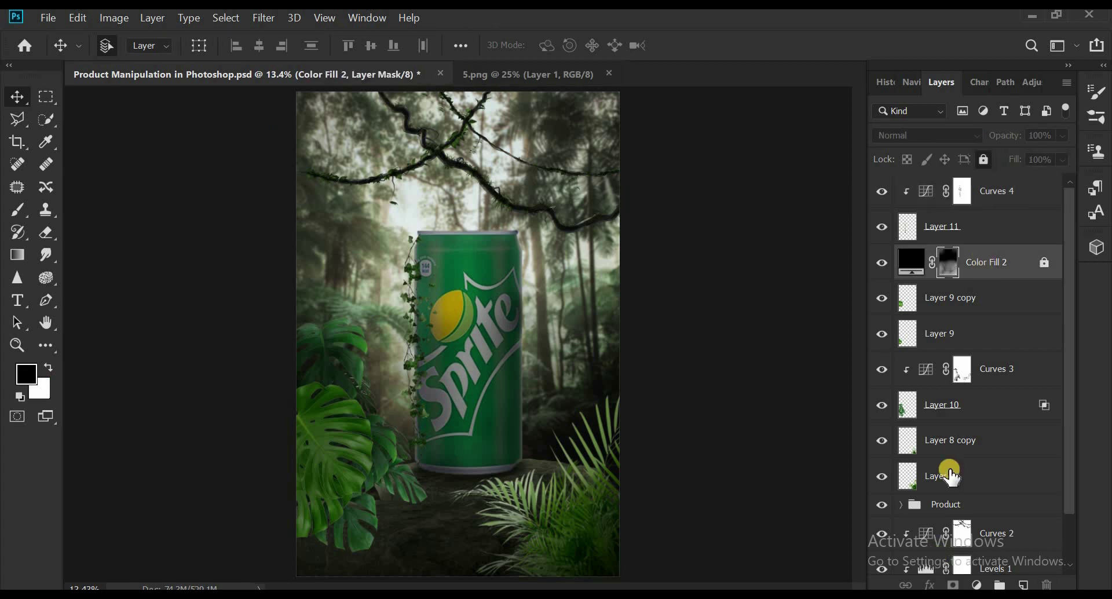
left_click(952, 474, "shift")
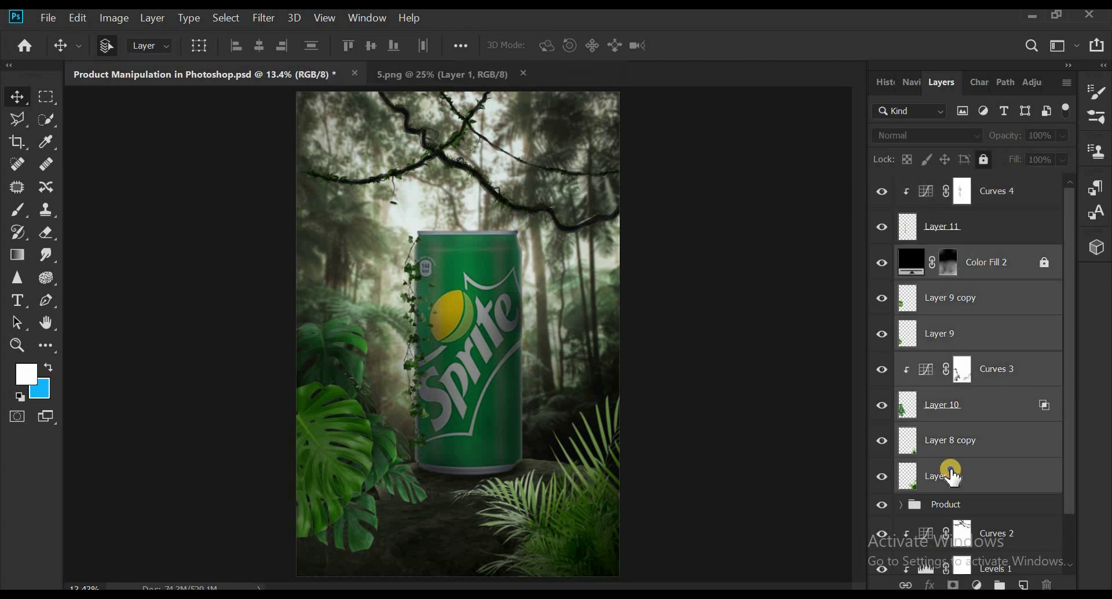
right_click(952, 473)
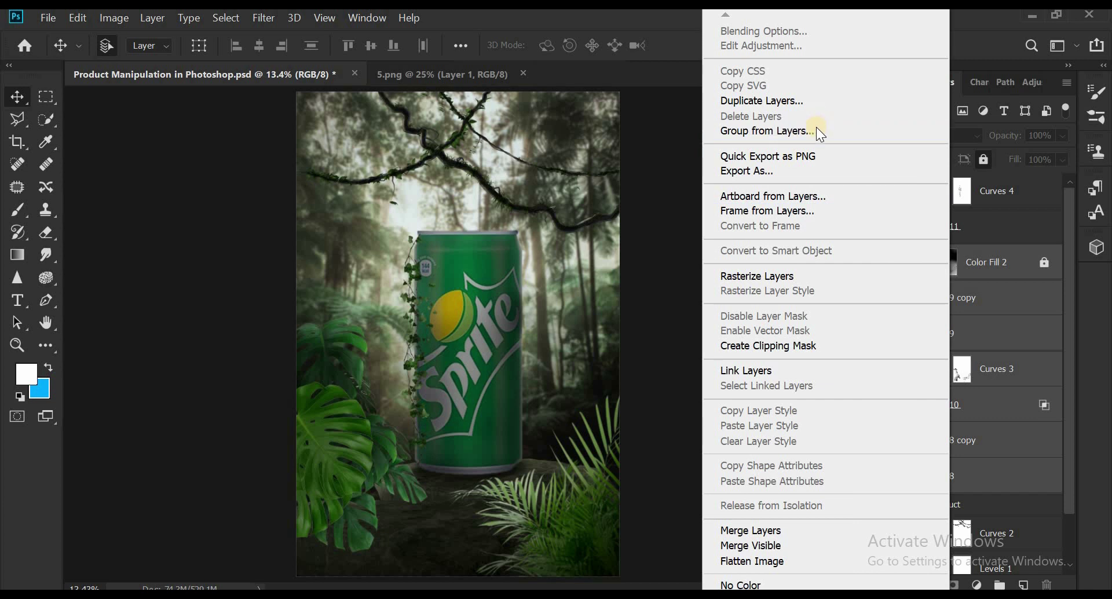
left_click(816, 128)
left_click(697, 181)
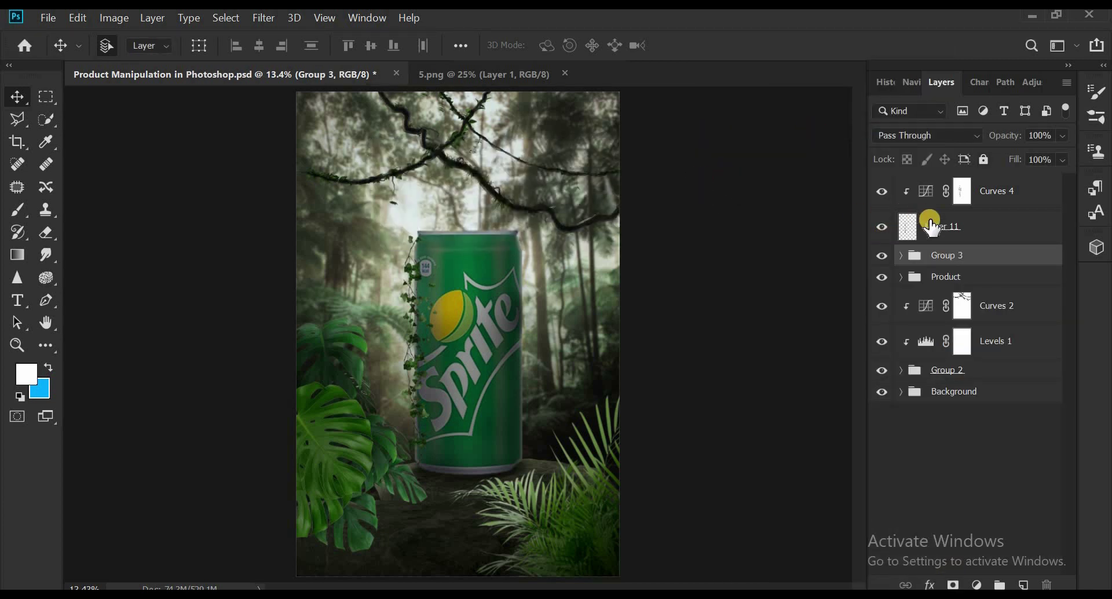
Group Curves 4 and Layer 11 together into Group 4.
left_click(973, 223)
left_click(1039, 191)
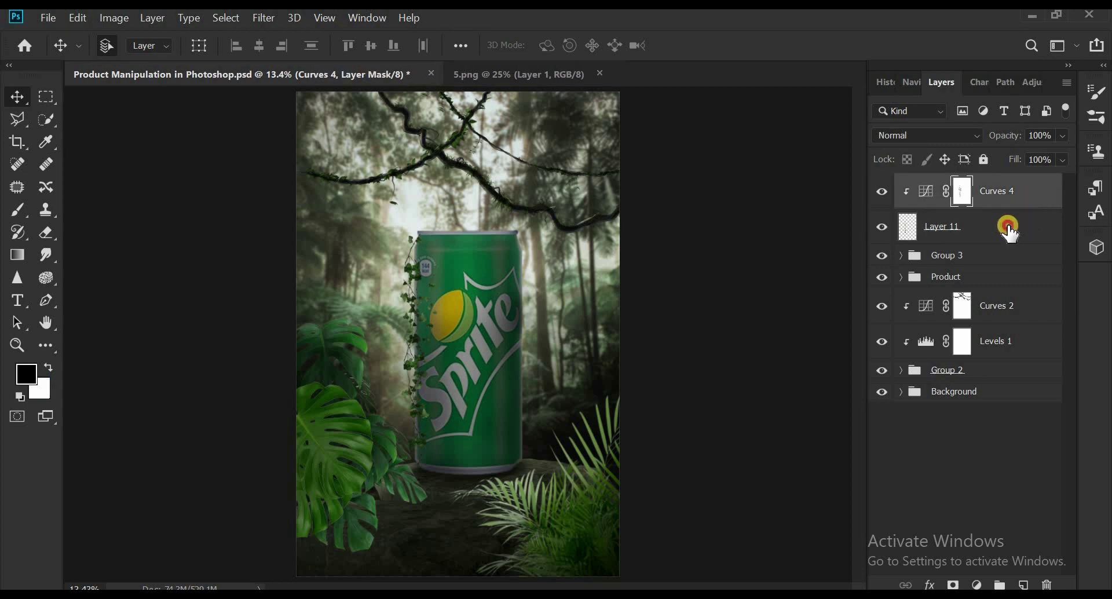
left_click(1010, 229, "shift")
right_click(1007, 225)
left_click(849, 130)
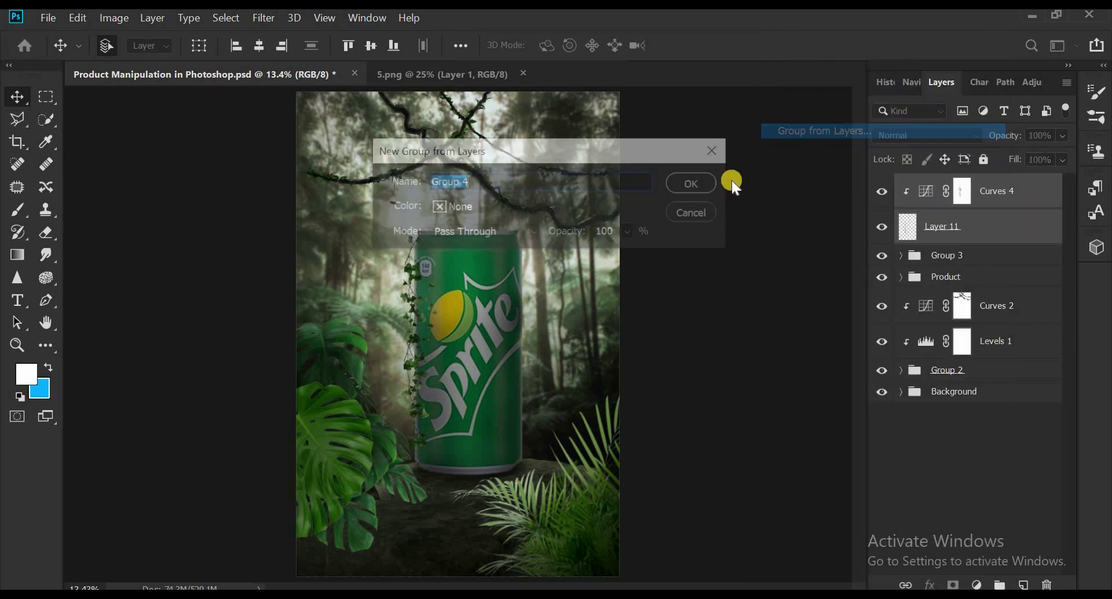
left_click(698, 185)
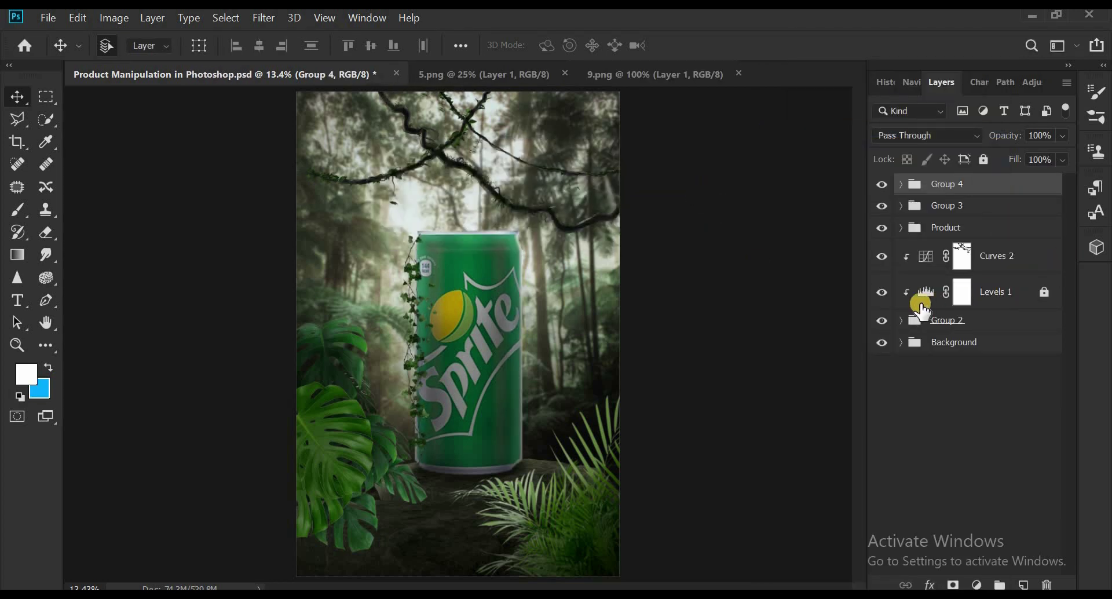
Bring the snake from 9.png above Layer 7, enlarged and positioned on the vine branch.
left_click(901, 320)
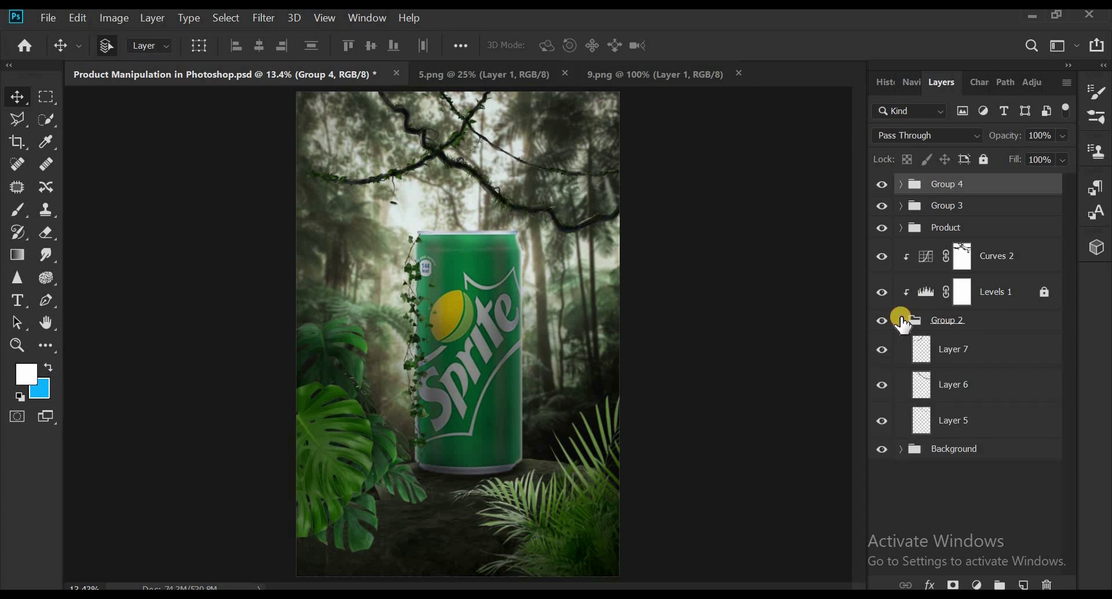
left_click(967, 351)
left_click(643, 74)
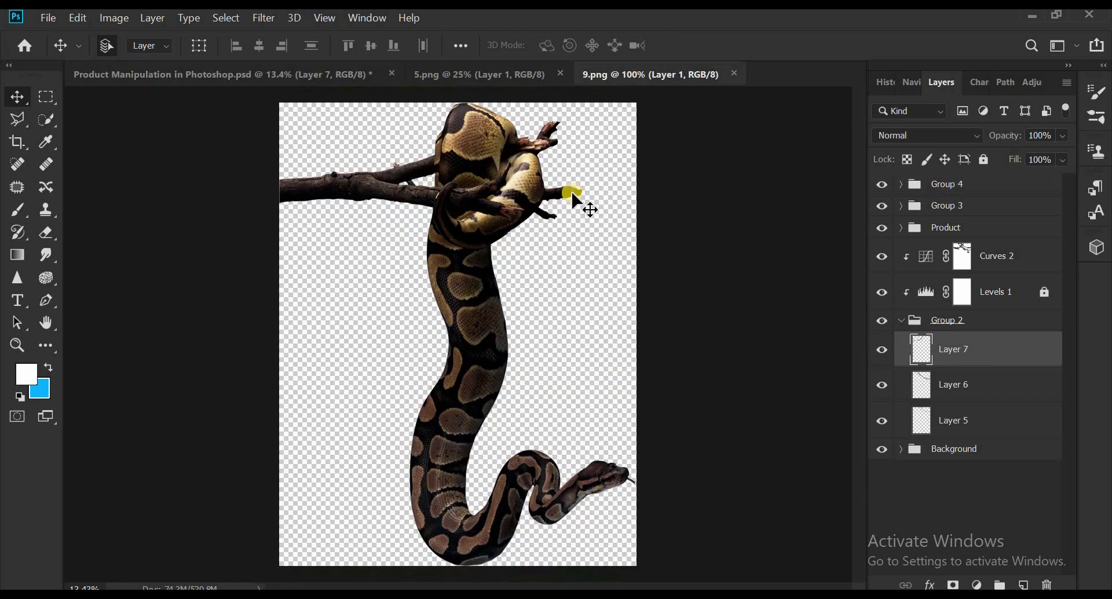
mouse_move(472, 248)
left_mouse_down()
mouse_move(215, 90)
mouse_move(589, 219)
left_mouse_up()
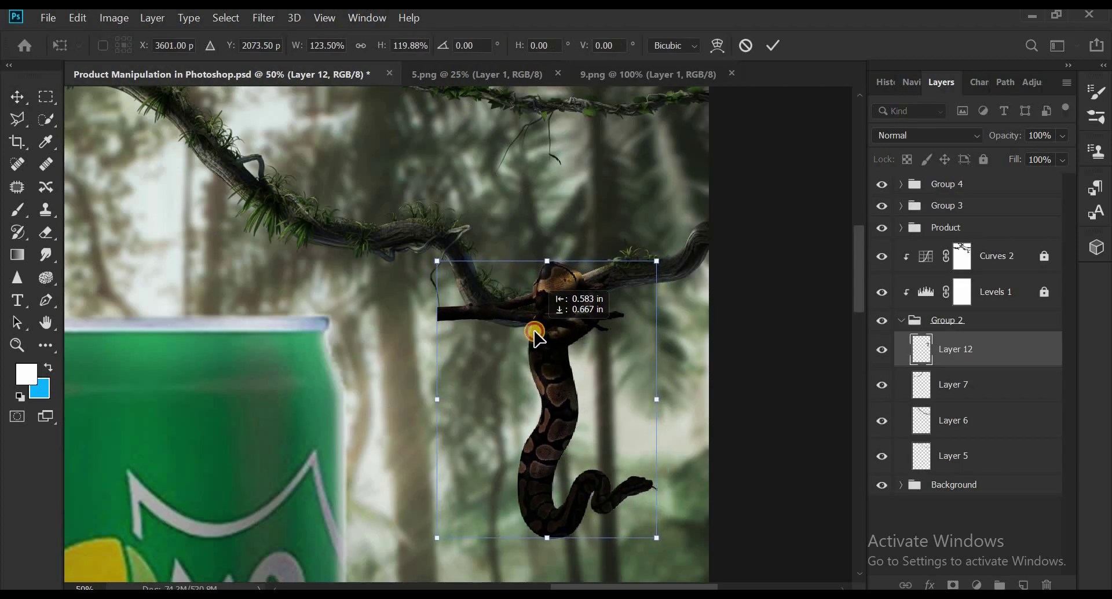
mouse_move(542, 334)
left_mouse_down()
mouse_move(537, 380)
mouse_move(545, 369)
left_mouse_up()
key("ctrl+1")
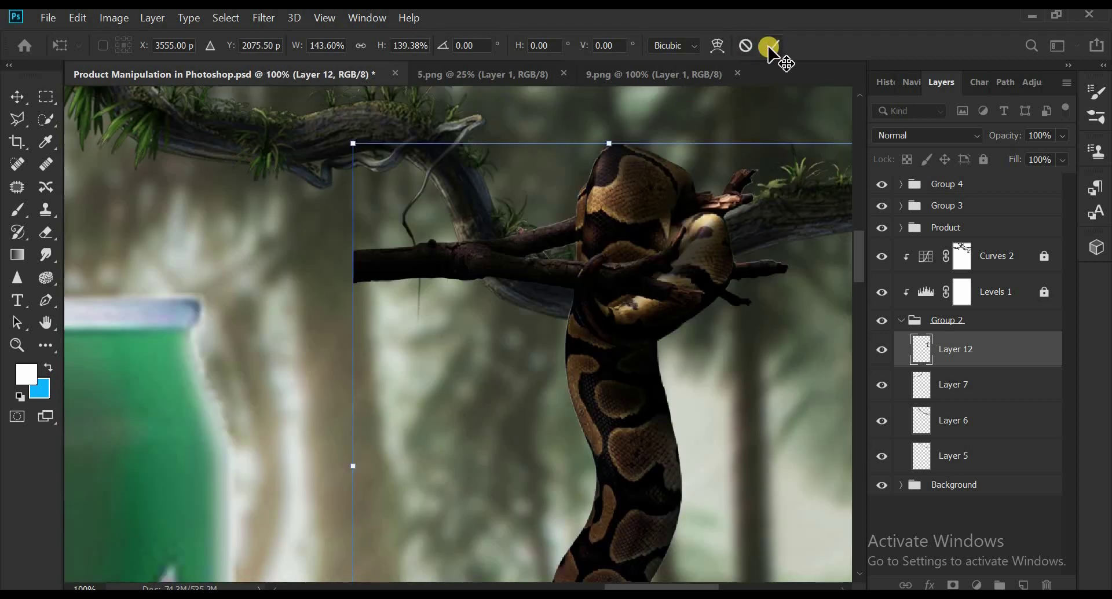
left_click(773, 45)
Add a layer mask to the snake layer and brush out the extra branch at full strength.
left_click(15, 208)
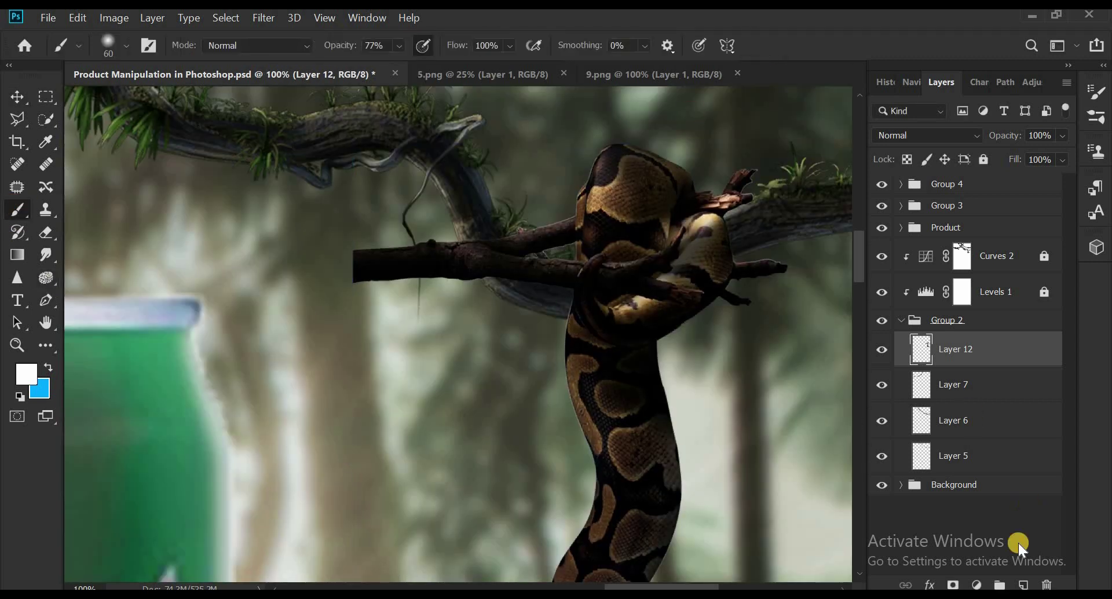
left_click(964, 584)
mouse_move(514, 243)
left_mouse_down()
mouse_move(422, 277)
mouse_move(397, 256)
mouse_move(479, 288)
left_mouse_up()
key("0")
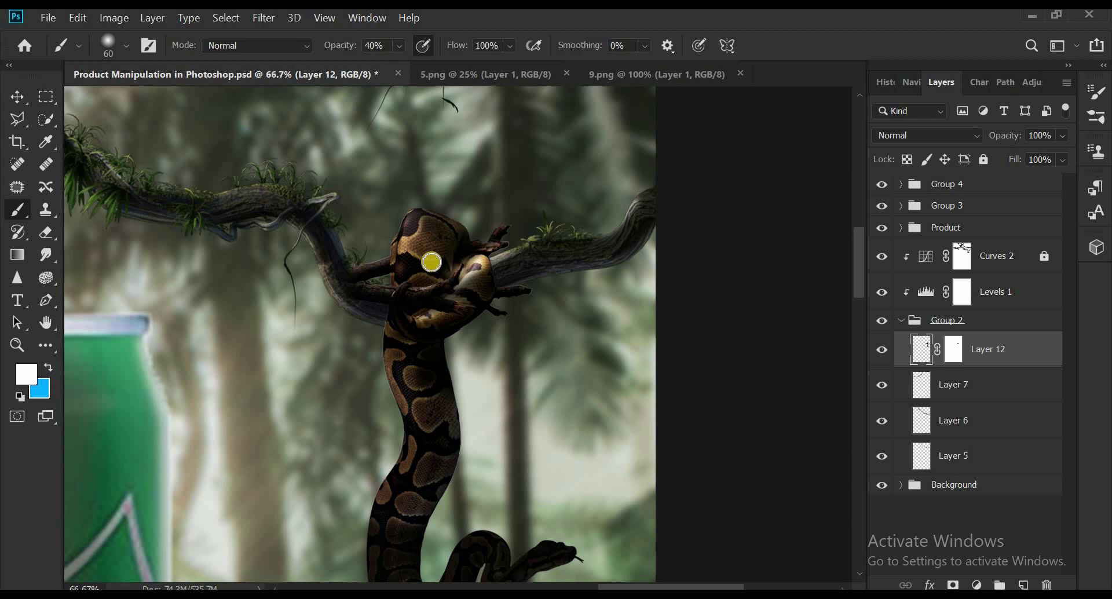
Paint white on the Curves 2 mask to darken the snake's head and body.
left_click(987, 258)
key("d")
left_click(983, 159)
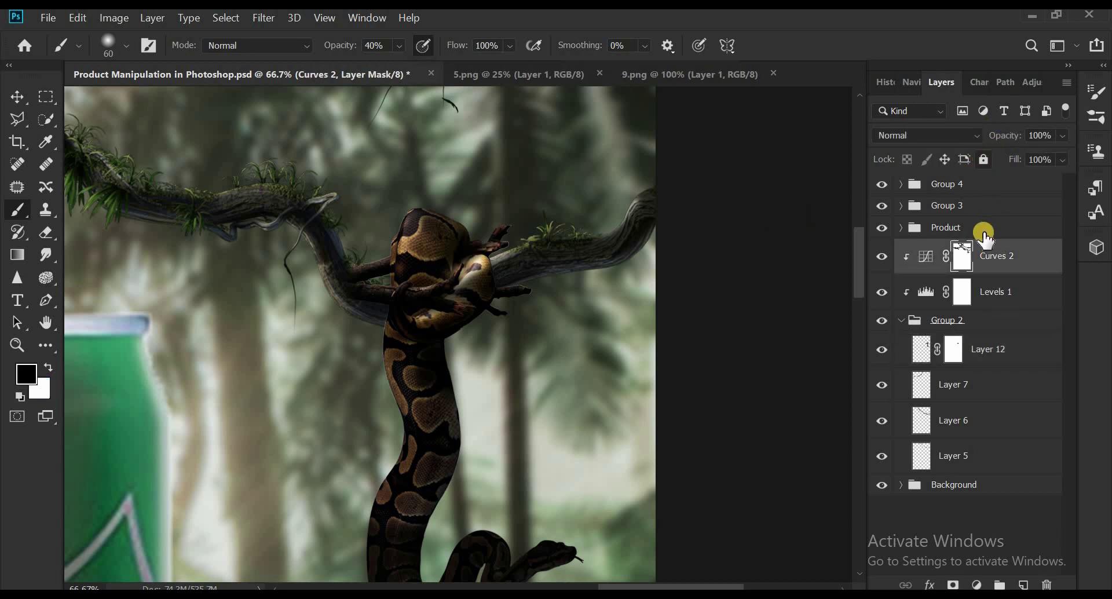
key("x")
left_click_drag(425, 311, 410, 325)
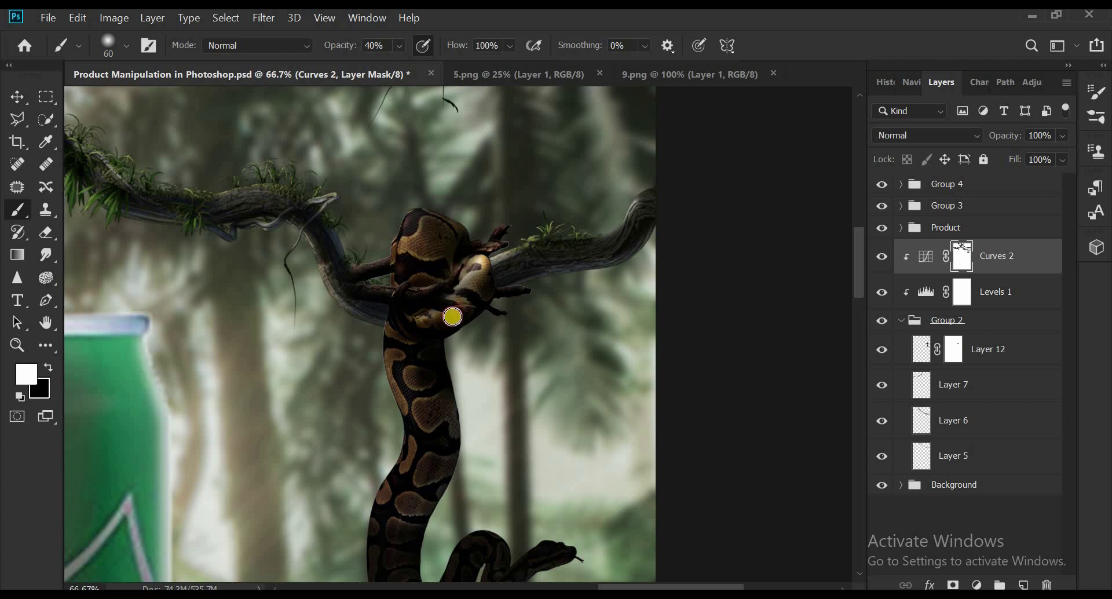
left_click_drag(461, 278, 432, 320)
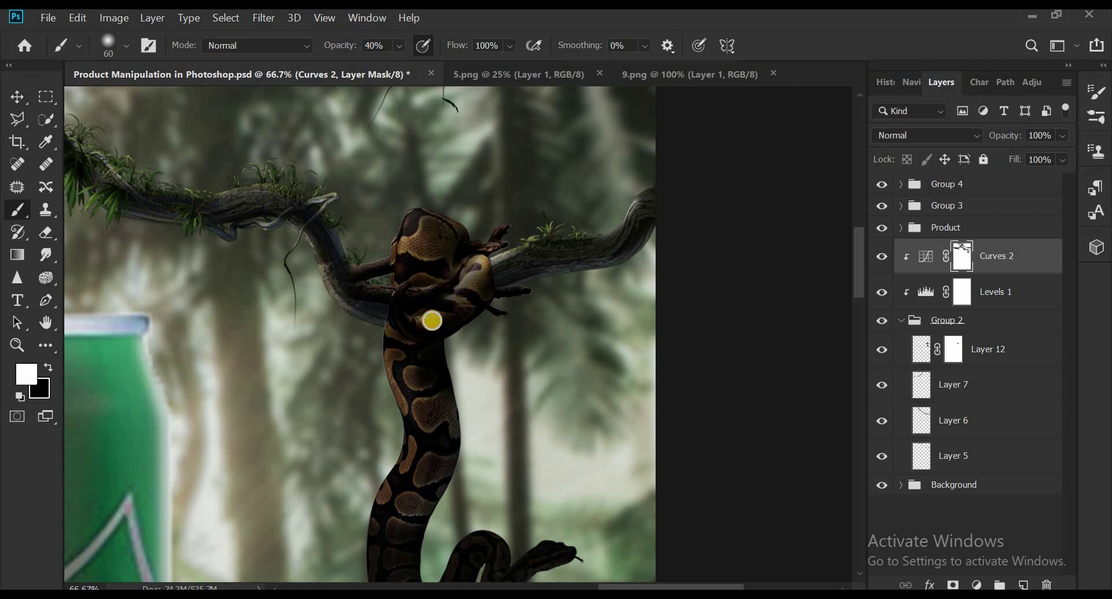
left_click_drag(421, 377, 416, 452)
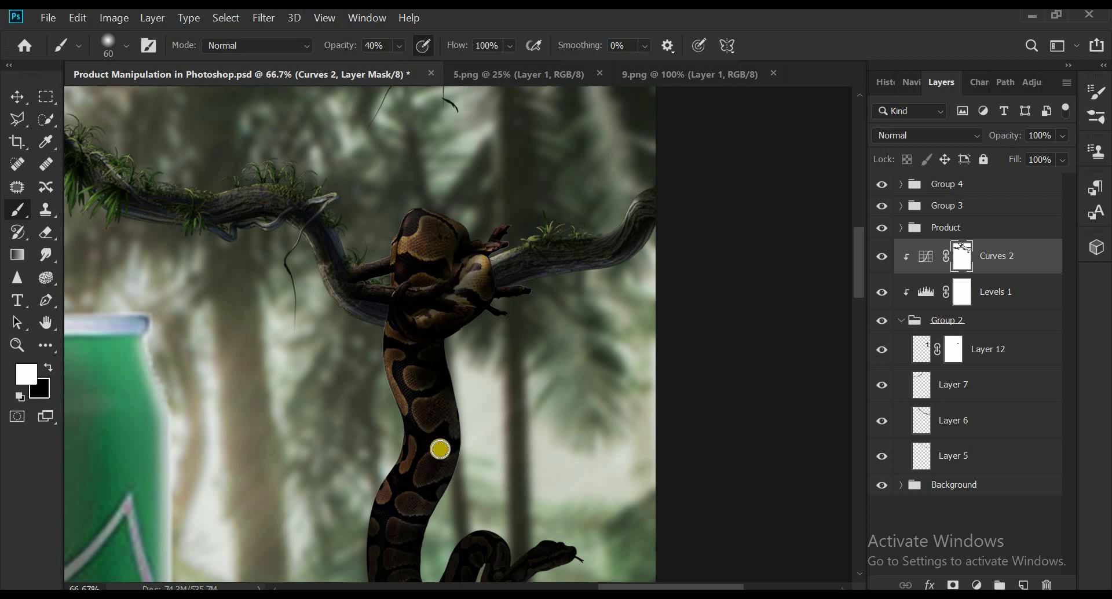
key("ctrl+plus")
key("ctrl+plus")
key("ctrl+plus")
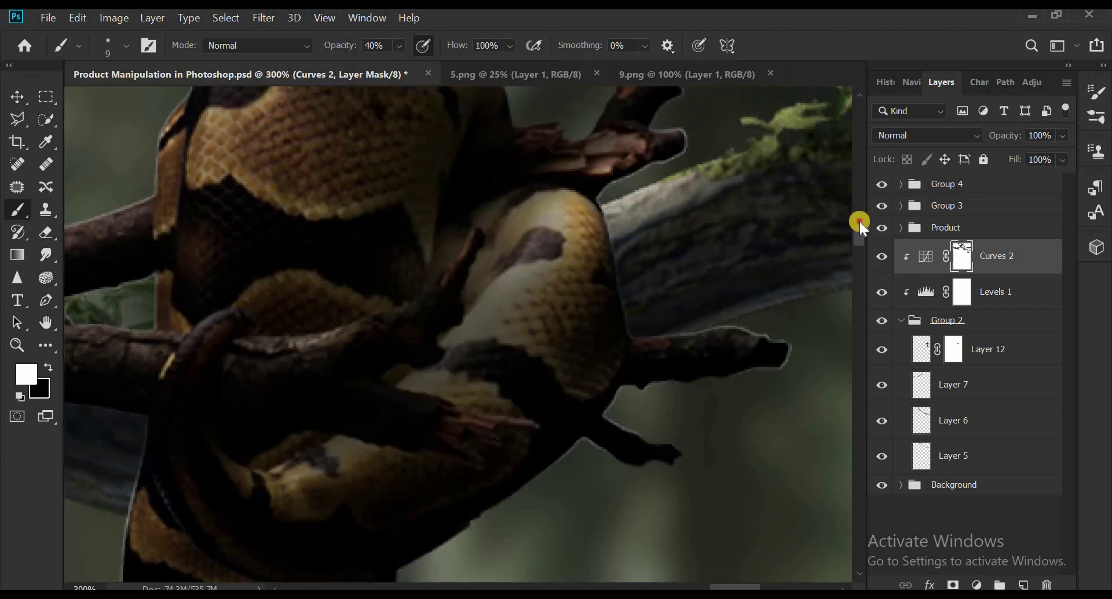
left_click_drag(859, 221, 860, 229)
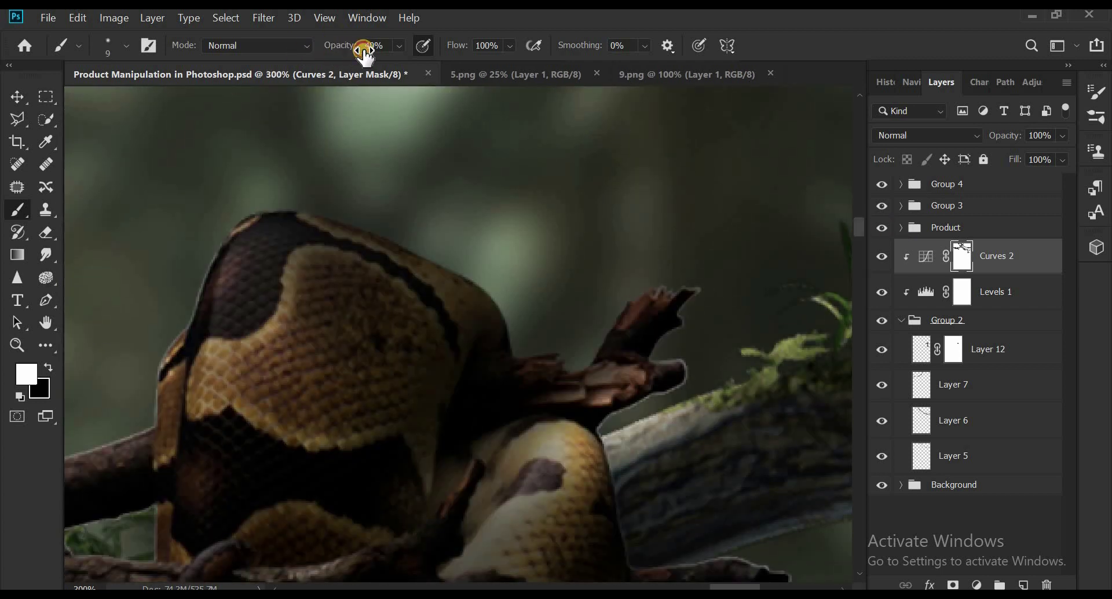
Refine the Curves 2 mask in black at 67% opacity along the snake's outline.
left_click_drag(360, 50, 363, 70)
key("x")
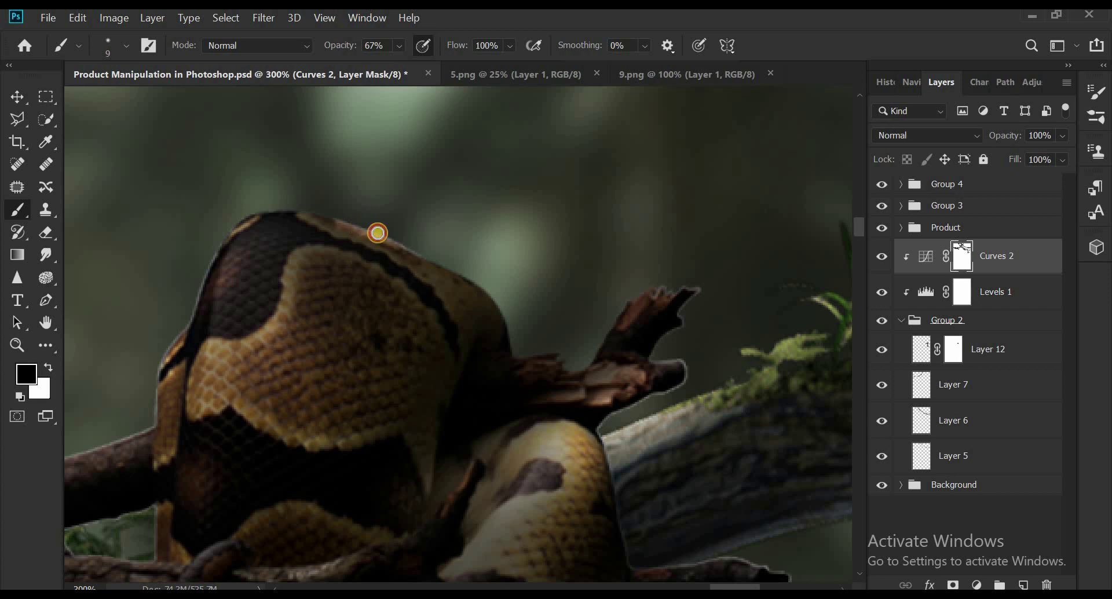
left_click_drag(471, 276, 509, 329)
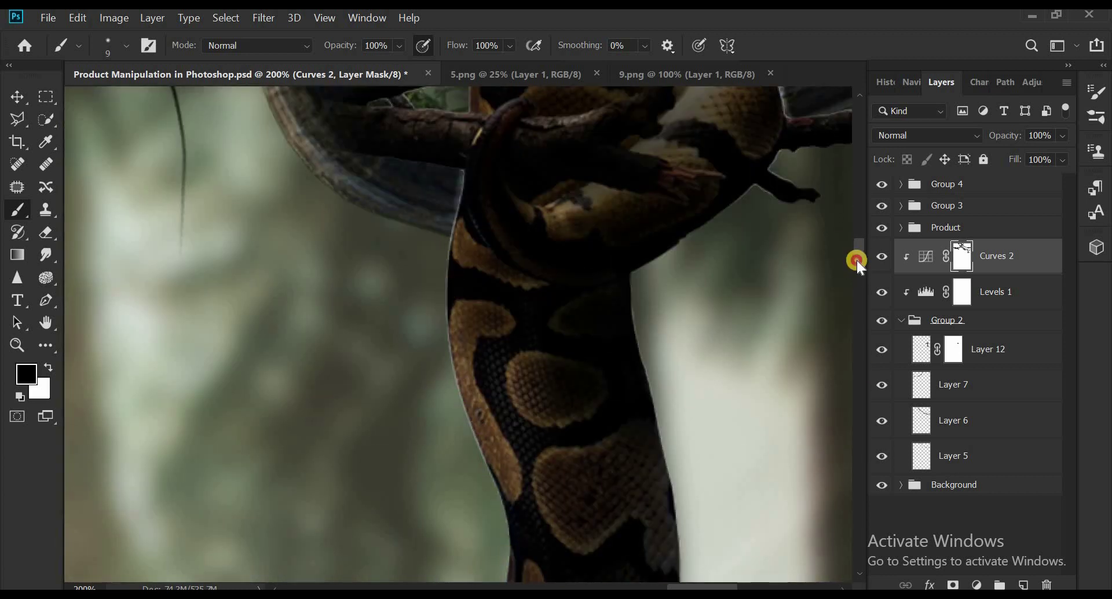
mouse_move(858, 255)
left_mouse_down()
mouse_move(859, 281)
mouse_move(850, 268)
left_mouse_up()
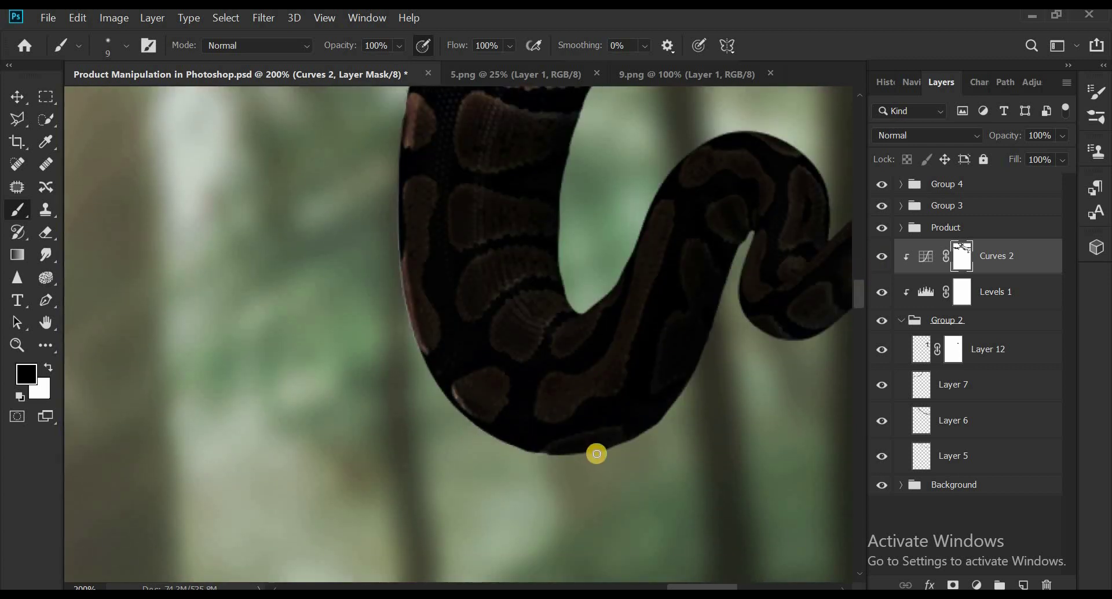
mouse_move(596, 453)
left_mouse_down()
mouse_move(663, 417)
mouse_move(752, 231)
mouse_move(773, 333)
mouse_move(838, 320)
left_mouse_up()
scroll(604, 261, "right", 5)
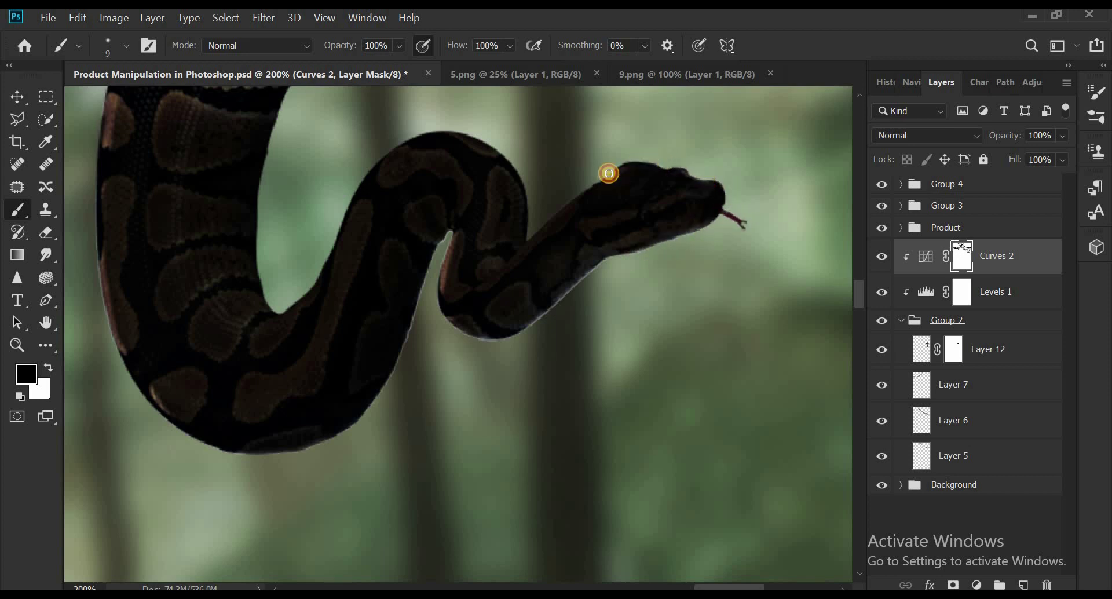
left_click_drag(528, 222, 486, 146)
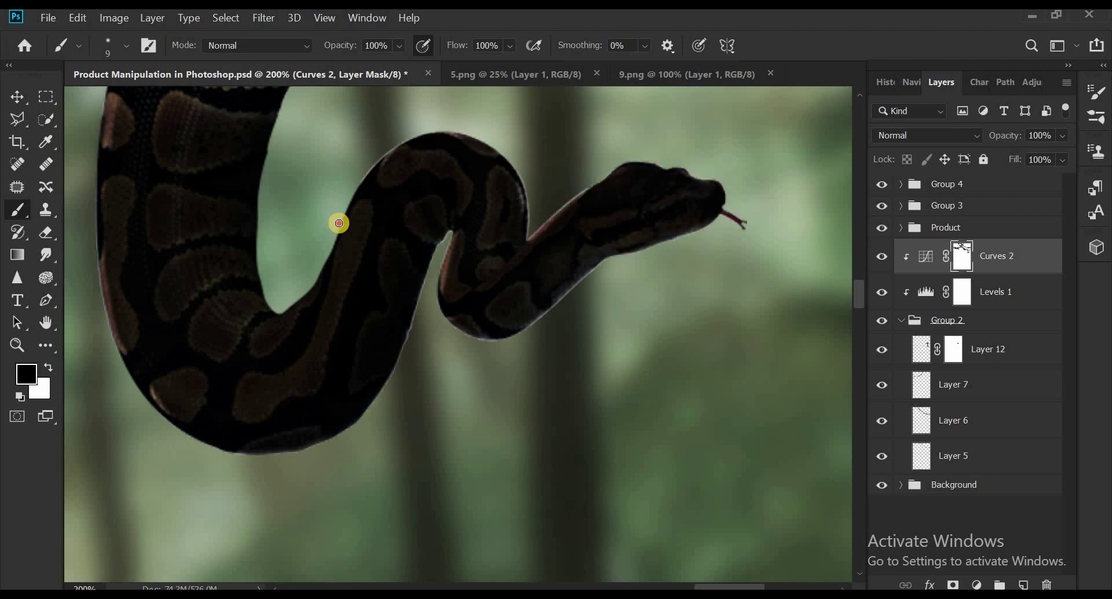
scroll(360, 279, "up", 5)
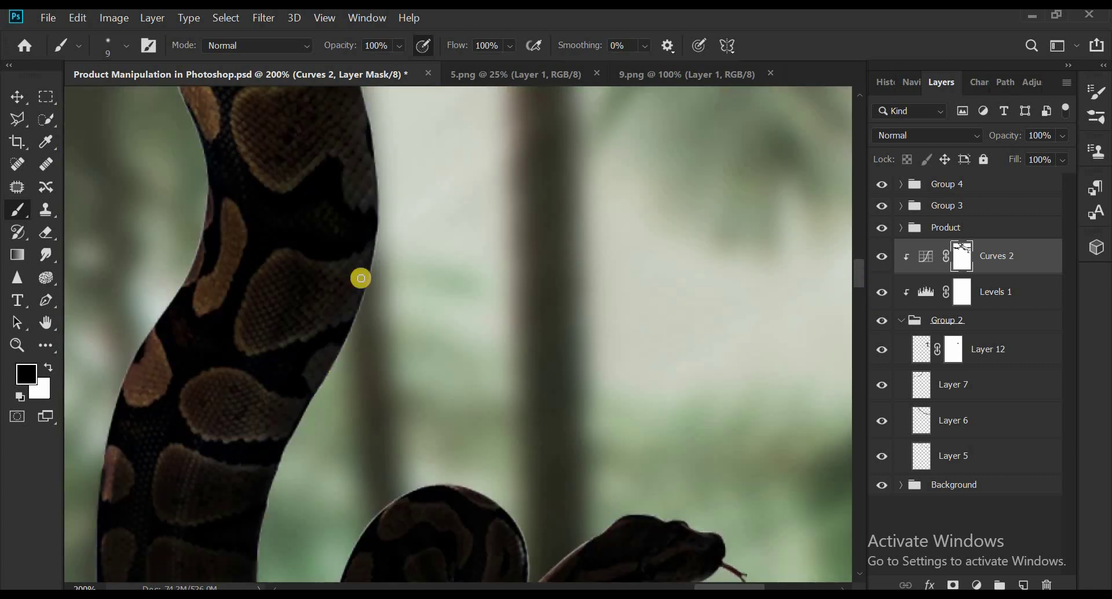
scroll(330, 242, "up", 5)
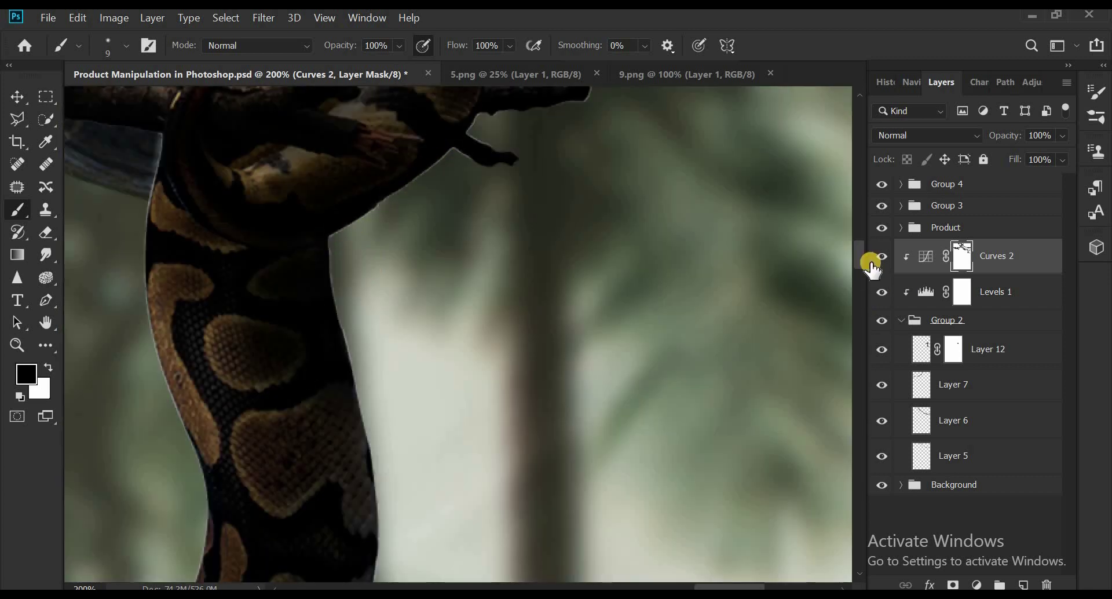
scroll(871, 255, "up", 5)
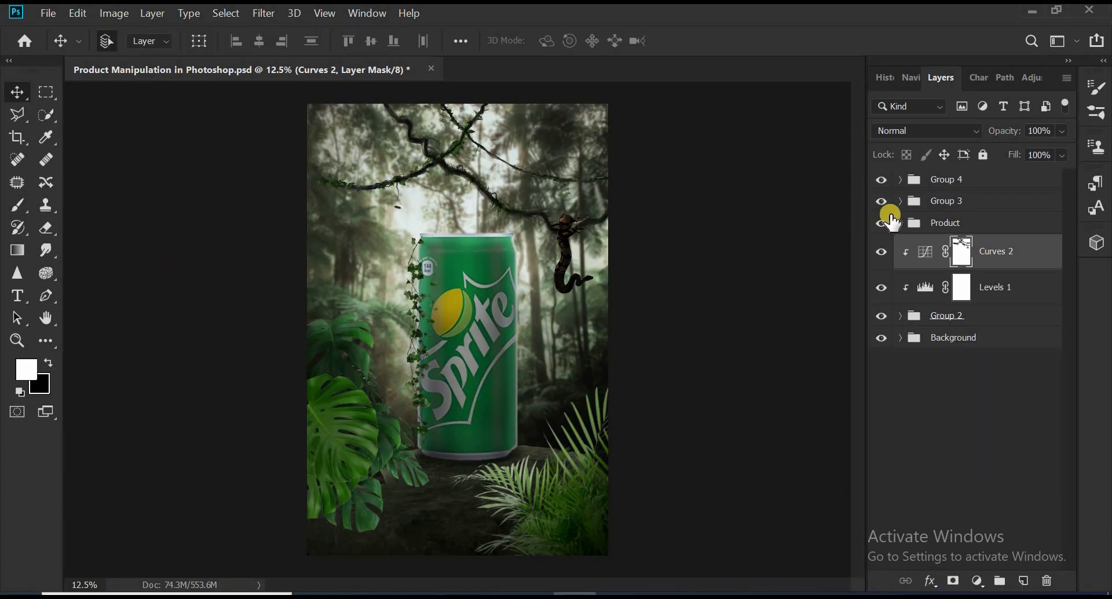
Expand Group 3, check Layer 10's visibility, and select Layer 8 copy.
left_click(899, 200)
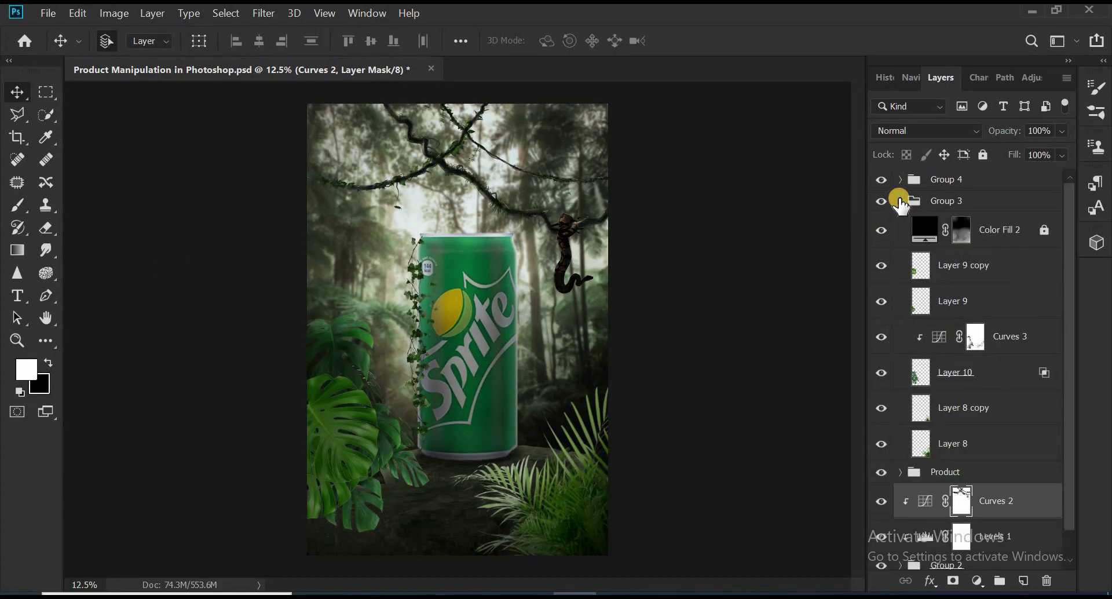
left_click(954, 371)
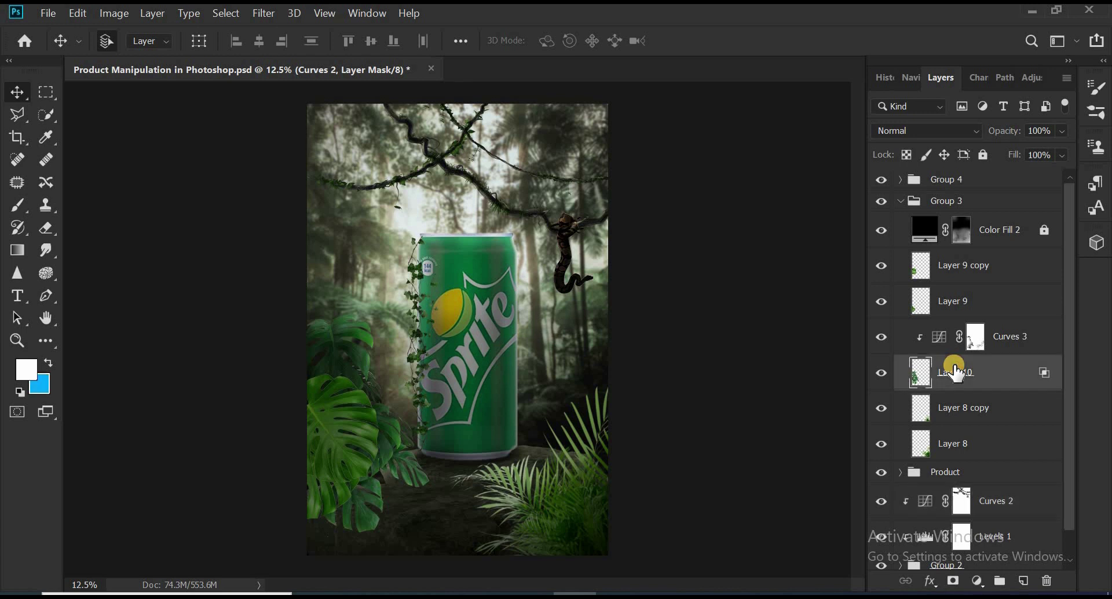
left_click(881, 375)
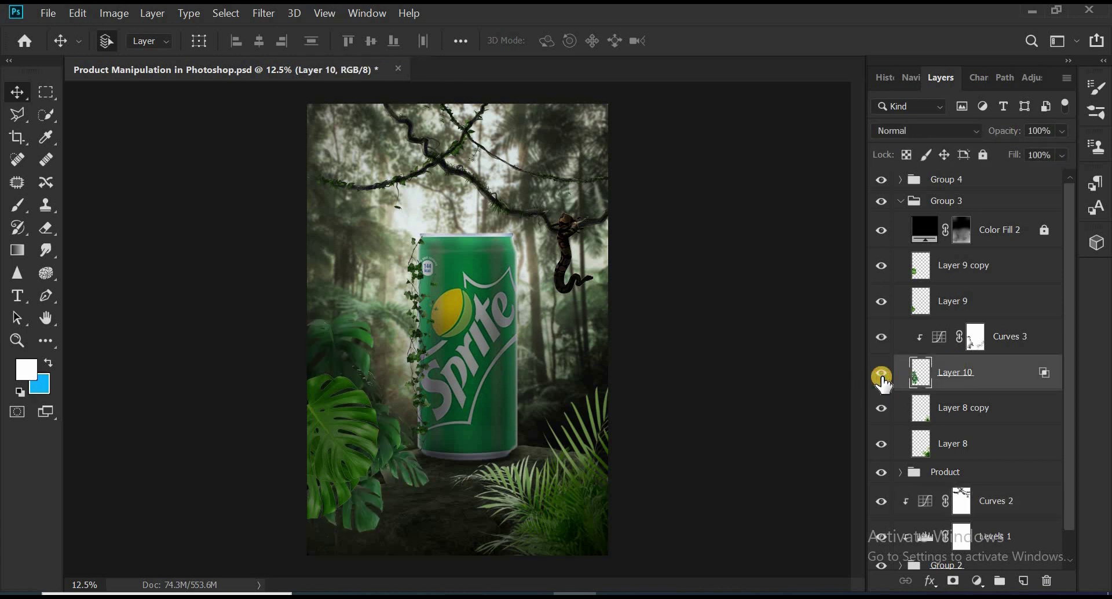
left_click(957, 410)
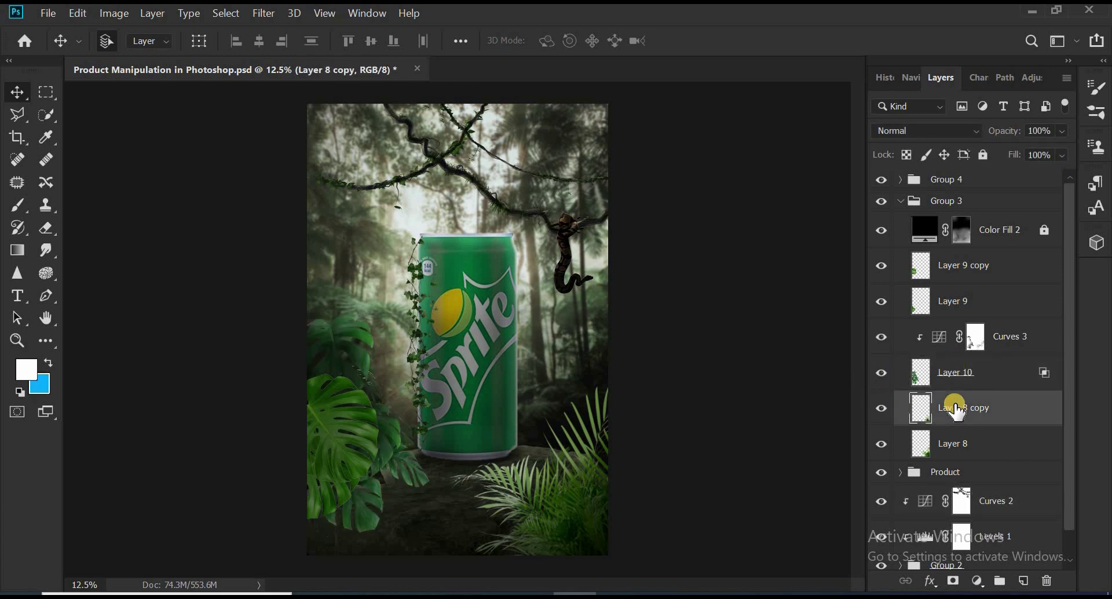
Open 1.png and place its vine, enlarged, along the composite's left edge.
key("ctrl+o")
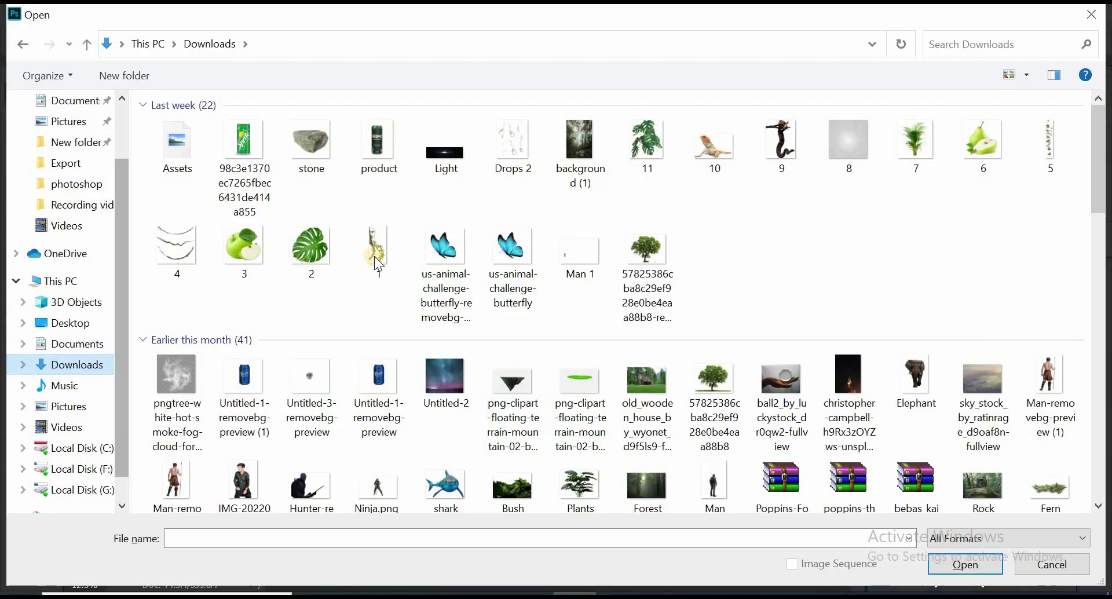
left_click(376, 255)
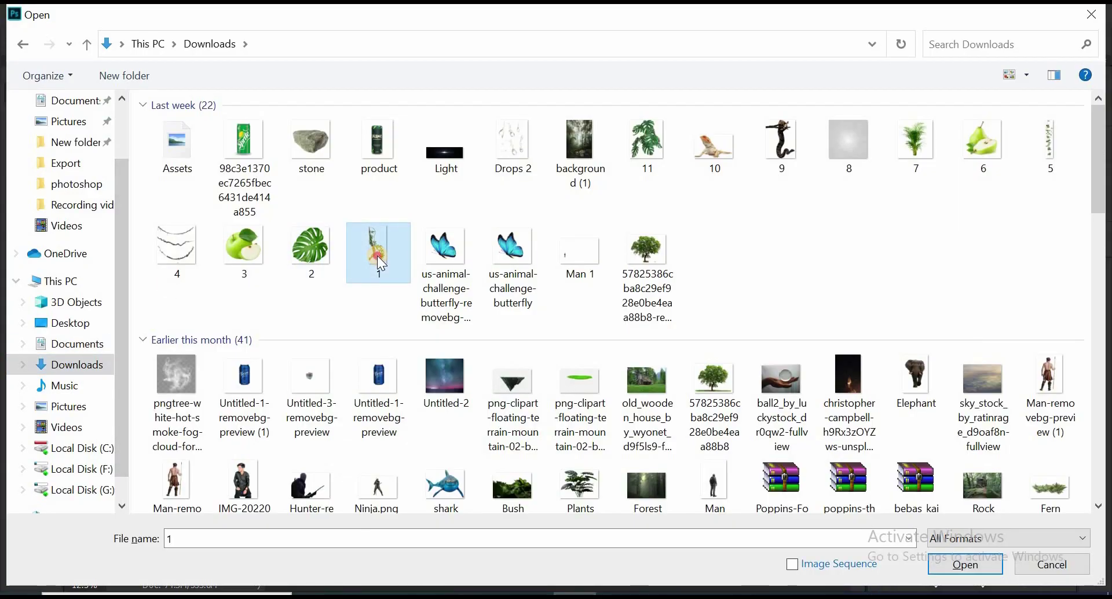
double_click(377, 255)
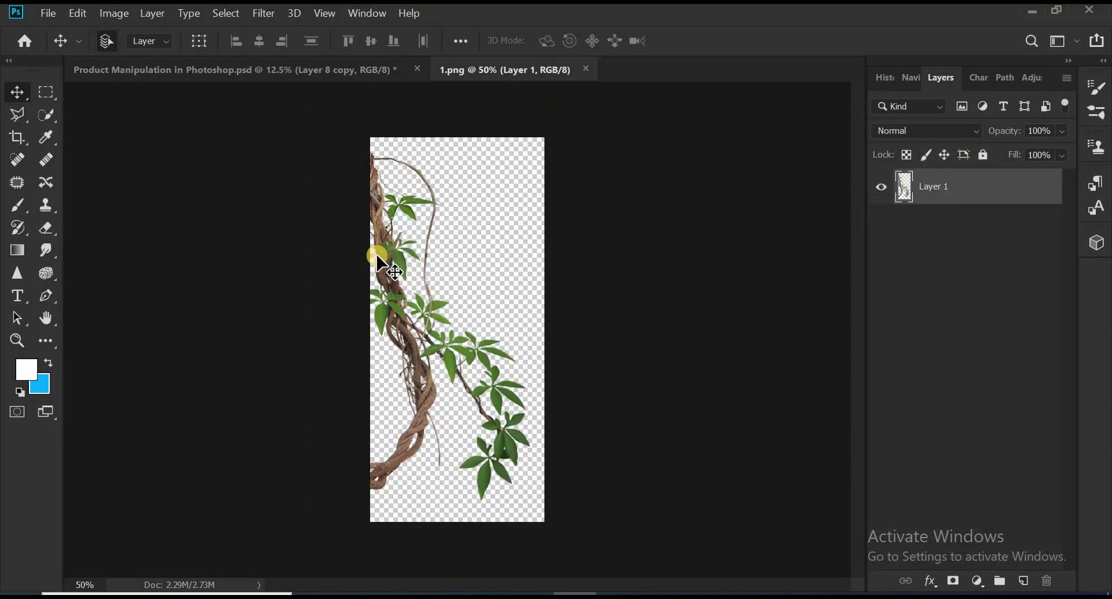
left_click_drag(351, 139, 308, 268)
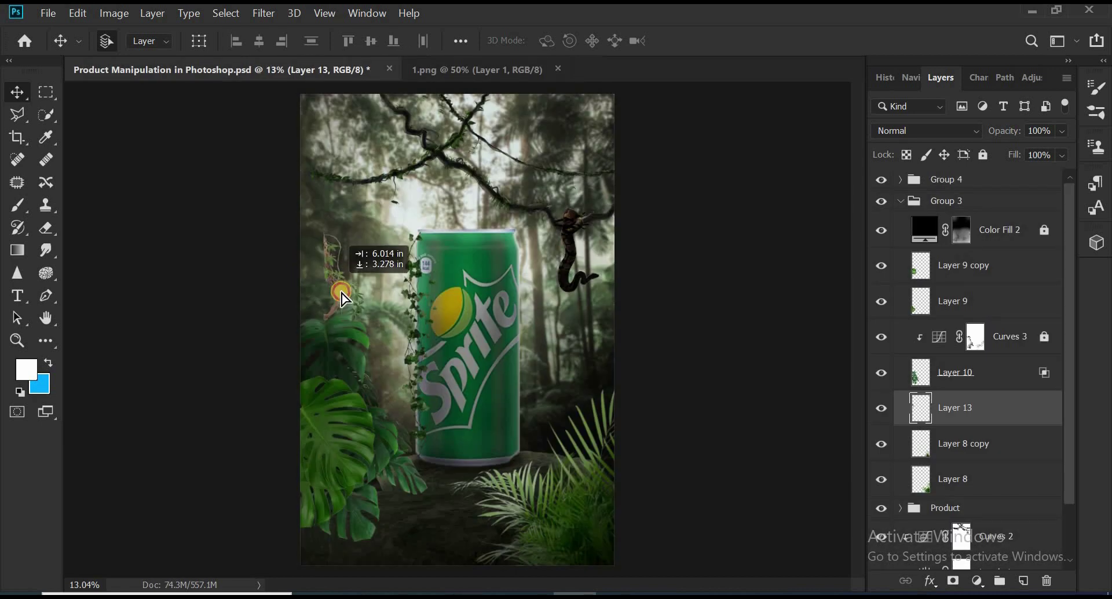
left_click_drag(322, 282, 335, 289)
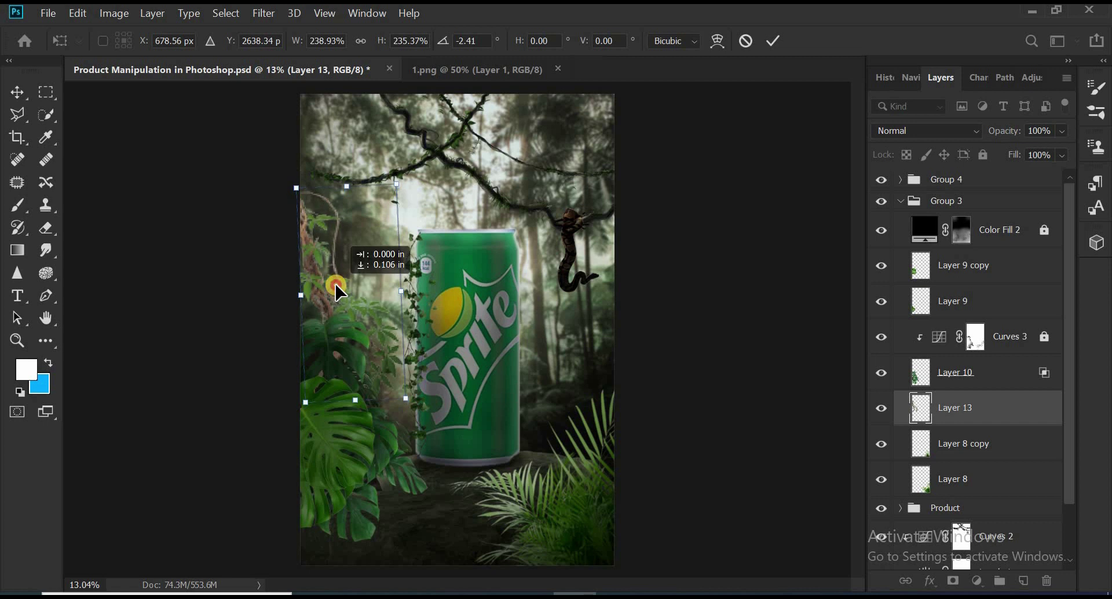
left_click(769, 50)
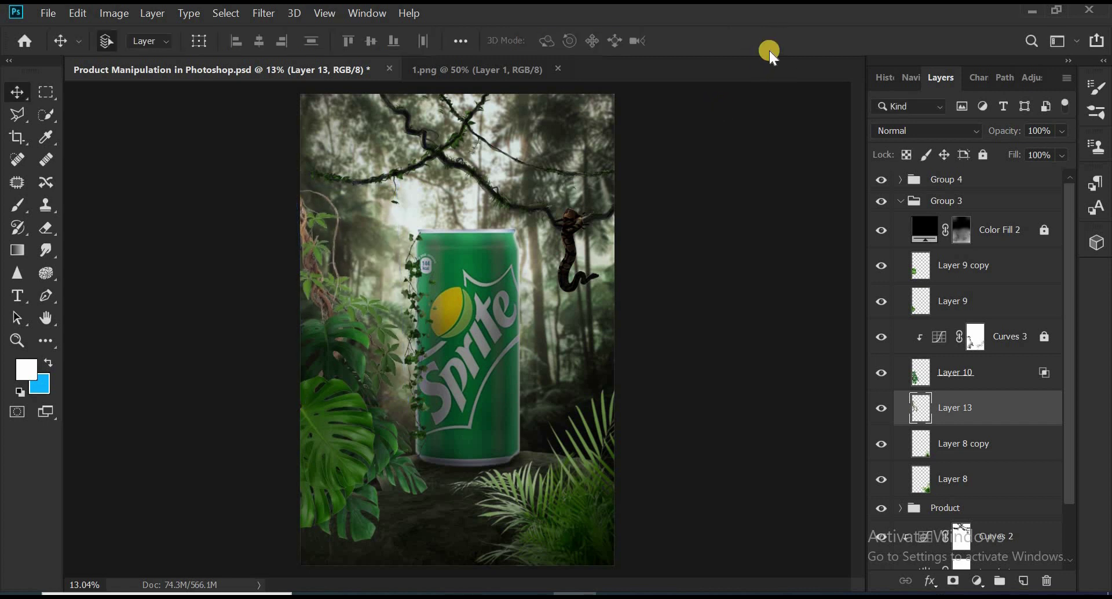
Add Curves 5 with the top-right point pulled down, clipped to the vine's Layer 13.
left_click(972, 581)
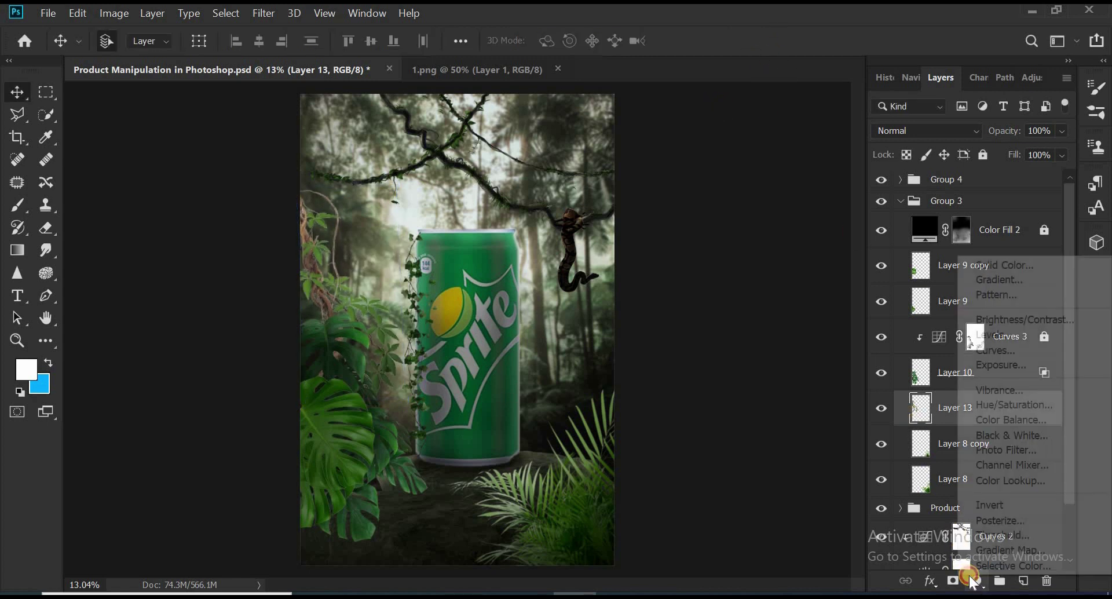
left_click(979, 350)
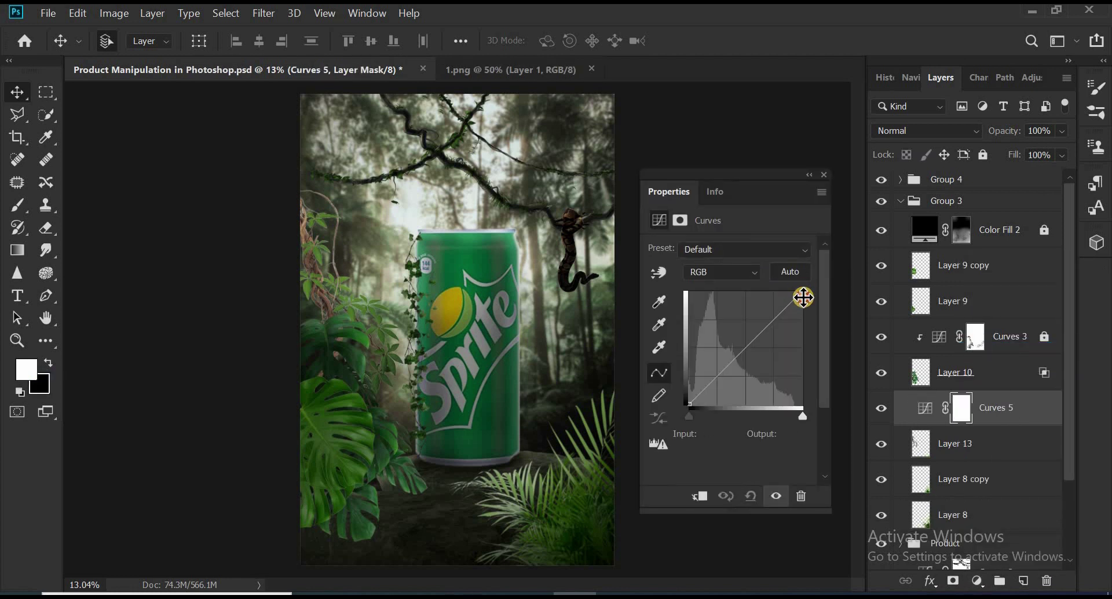
left_click_drag(804, 311, 800, 377)
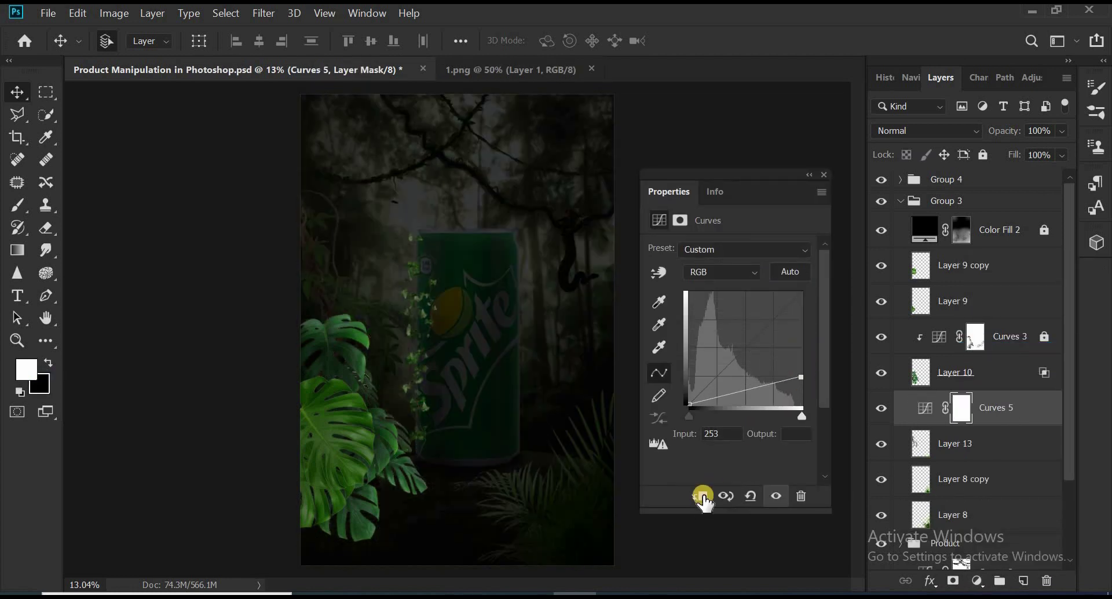
left_click(701, 495)
left_click(825, 175)
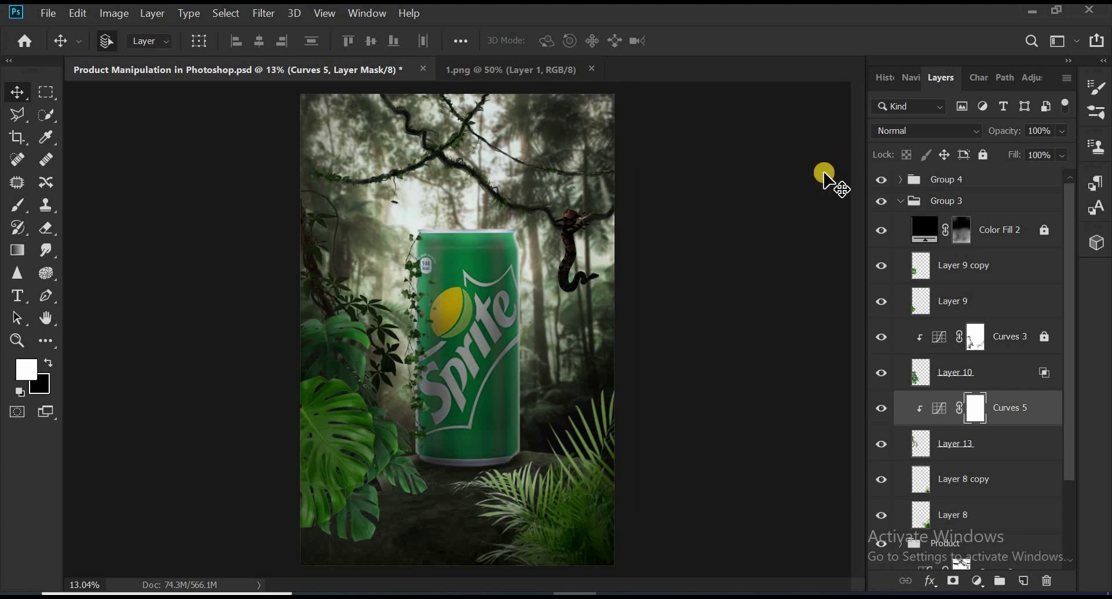
scroll(382, 315, "up", 3)
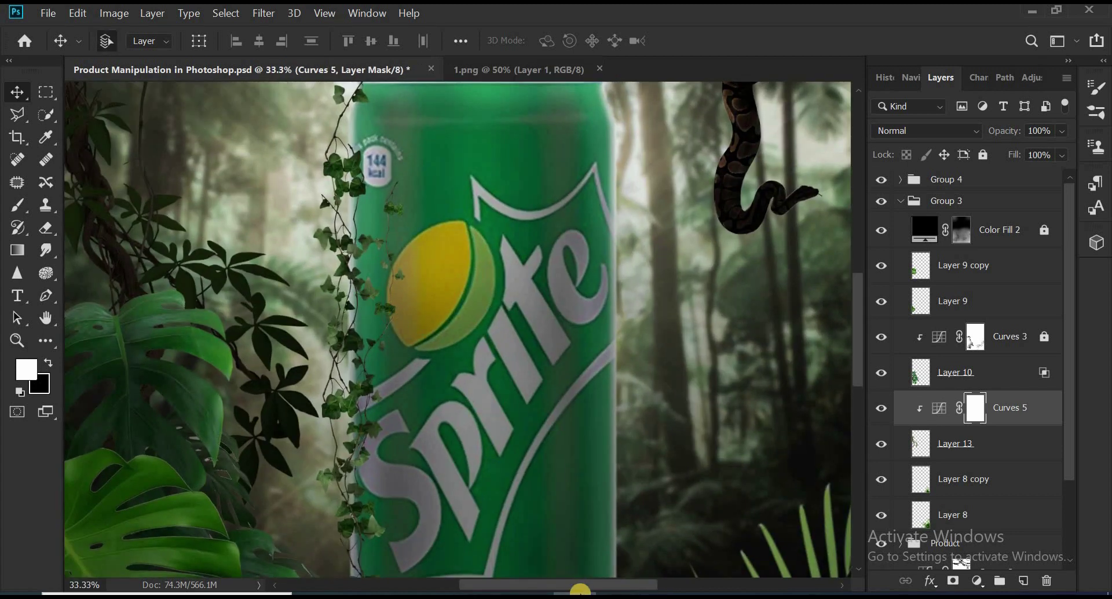
left_click_drag(582, 586, 550, 586)
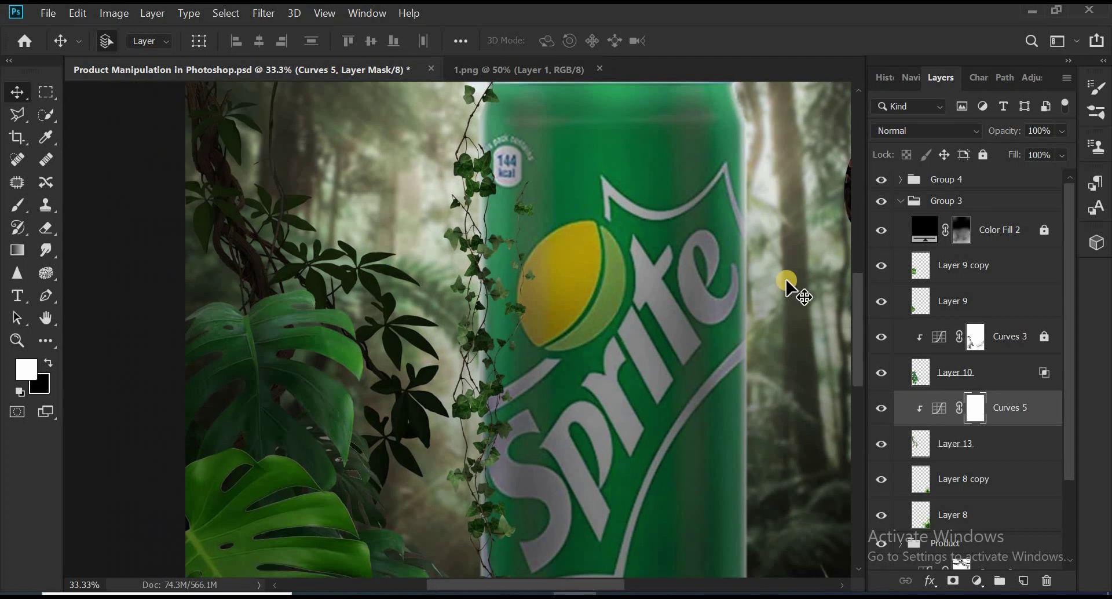
left_click_drag(860, 299, 860, 283)
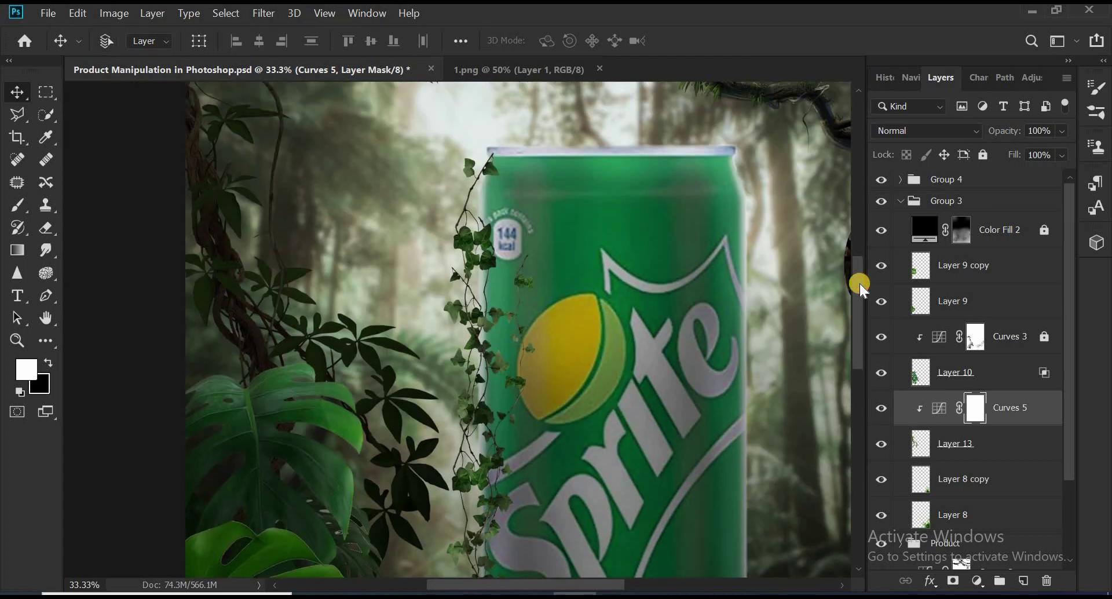
Paint black on the Curves 5 mask to restore light on the upper-left leaf edges.
key("ctrl+plus")
key("ctrl+plus")
key("ctrl+plus")
key("b")
key("x")
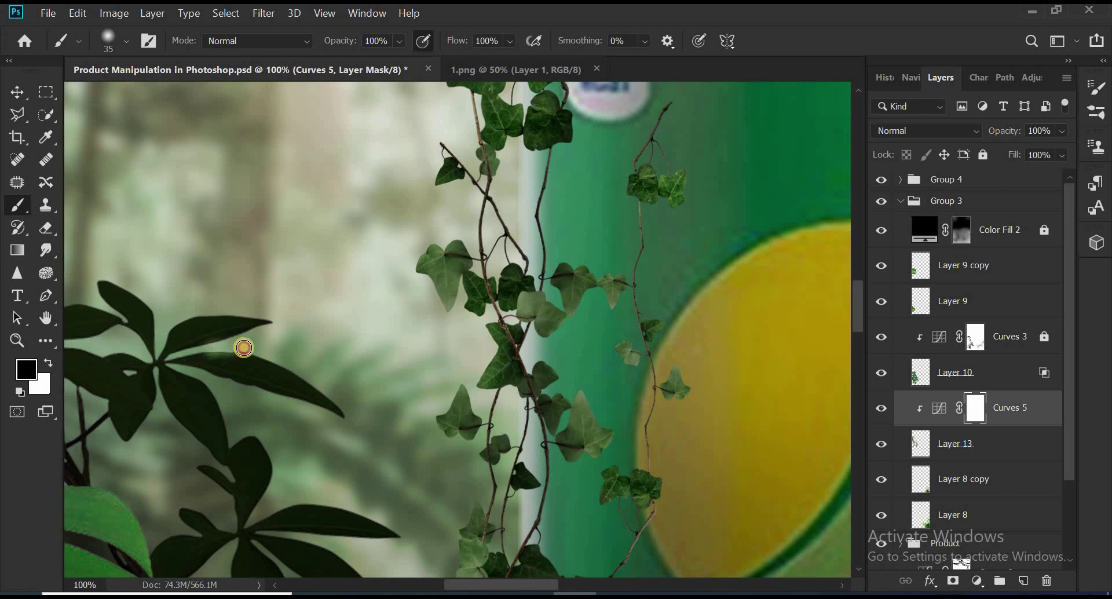
mouse_move(250, 349)
left_mouse_down()
mouse_move(278, 392)
mouse_move(210, 449)
mouse_move(247, 523)
mouse_move(397, 527)
mouse_move(385, 536)
mouse_move(132, 455)
mouse_move(174, 318)
left_mouse_up()
left_click_drag(102, 304, 102, 352)
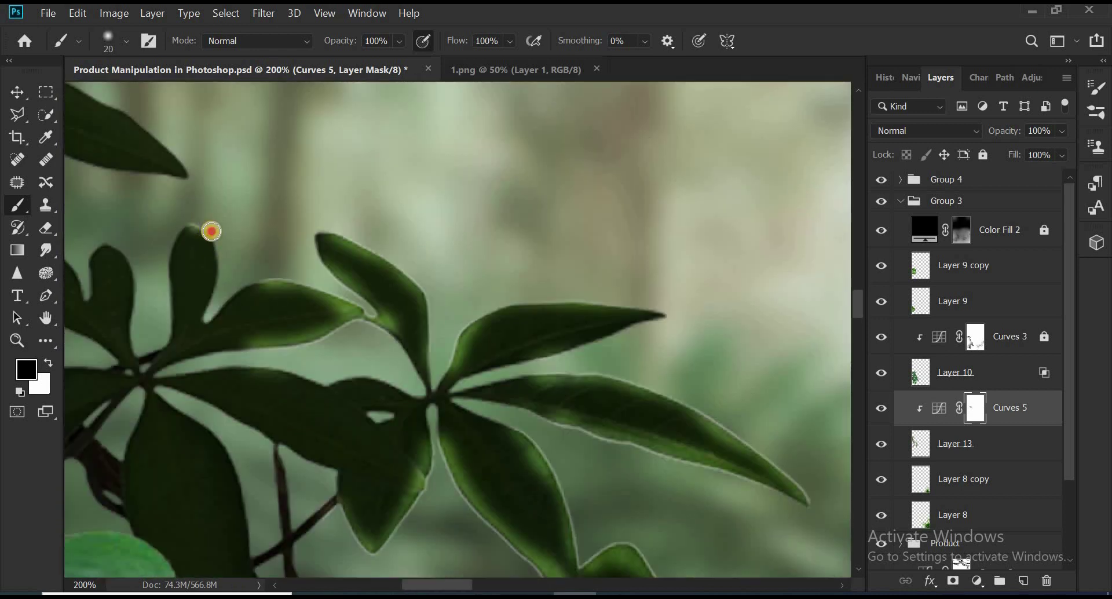
mouse_move(210, 228)
left_mouse_down()
mouse_move(164, 295)
mouse_move(412, 389)
left_mouse_up()
scroll(412, 389, "up", 1)
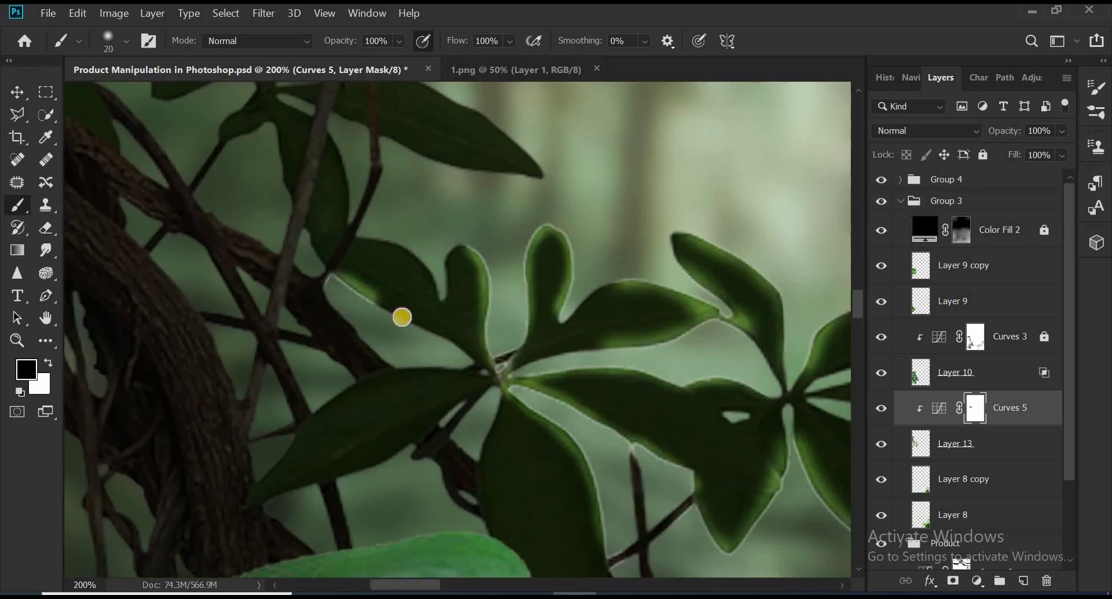
mouse_move(402, 317)
left_mouse_down()
mouse_move(286, 440)
mouse_move(404, 449)
mouse_move(626, 398)
left_mouse_up()
scroll(604, 293, "down", 5)
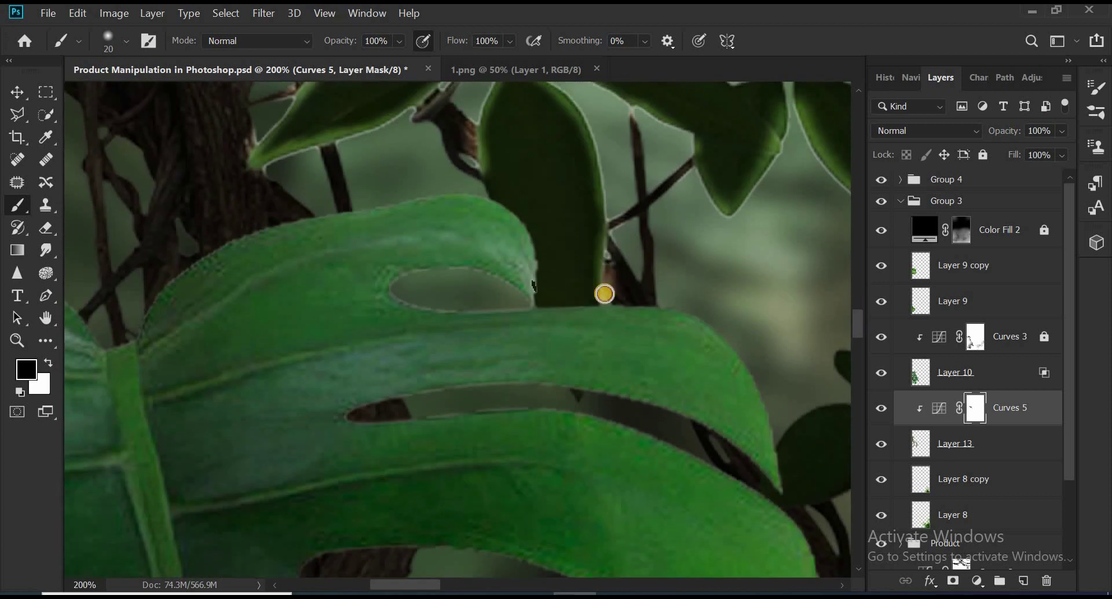
scroll(604, 294, "up", 5)
Add light rims along the stem leaves and the central leaf cluster edges.
mouse_move(367, 281)
left_mouse_down()
mouse_move(546, 392)
mouse_move(449, 402)
mouse_move(196, 323)
mouse_move(224, 258)
mouse_move(365, 205)
mouse_move(372, 290)
left_mouse_up()
scroll(856, 273, "up", 5)
scroll(614, 231, "left", 5)
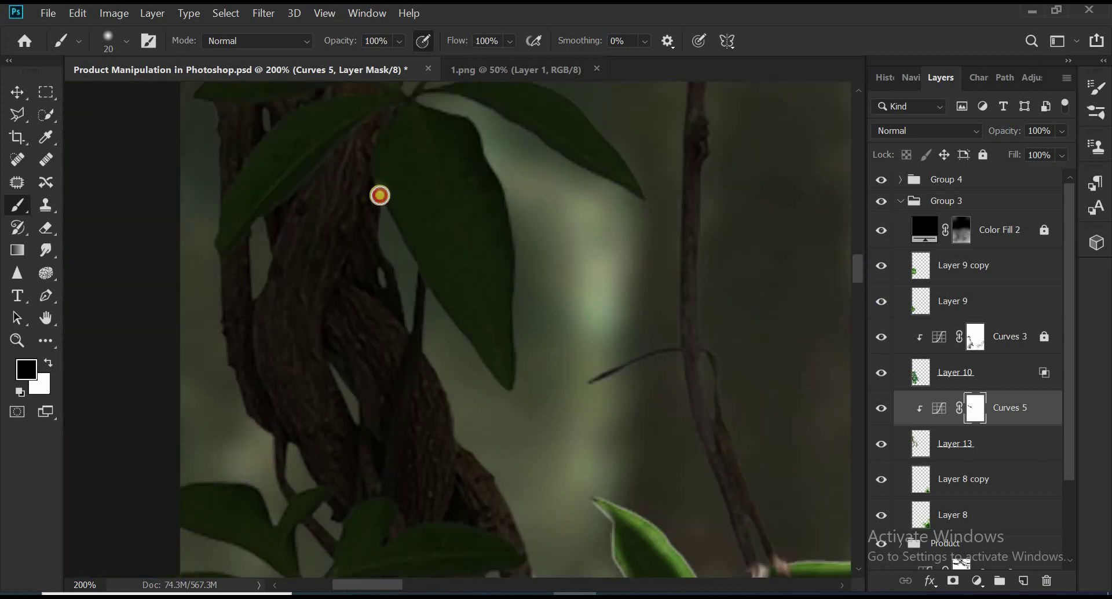
mouse_move(380, 195)
left_mouse_down()
mouse_move(512, 377)
mouse_move(426, 99)
mouse_move(570, 99)
mouse_move(475, 118)
left_mouse_up()
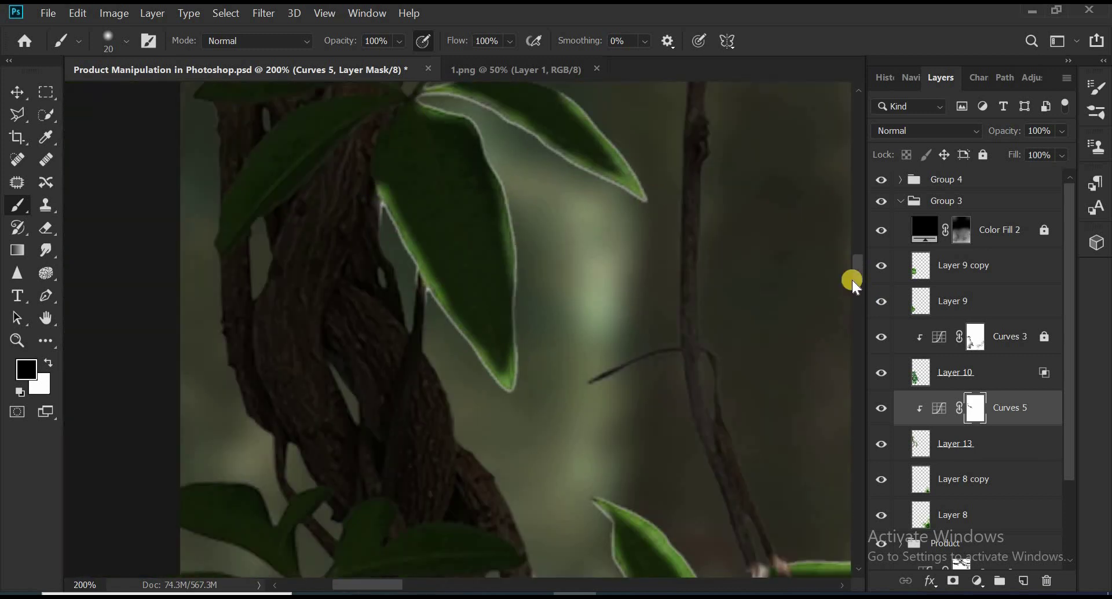
scroll(852, 283, "up", 5)
left_click_drag(471, 228, 707, 231)
scroll(822, 297, "up", 3)
mouse_move(591, 171)
left_mouse_down()
mouse_move(721, 192)
mouse_move(437, 195)
mouse_move(414, 236)
mouse_move(454, 318)
mouse_move(528, 259)
left_mouse_up()
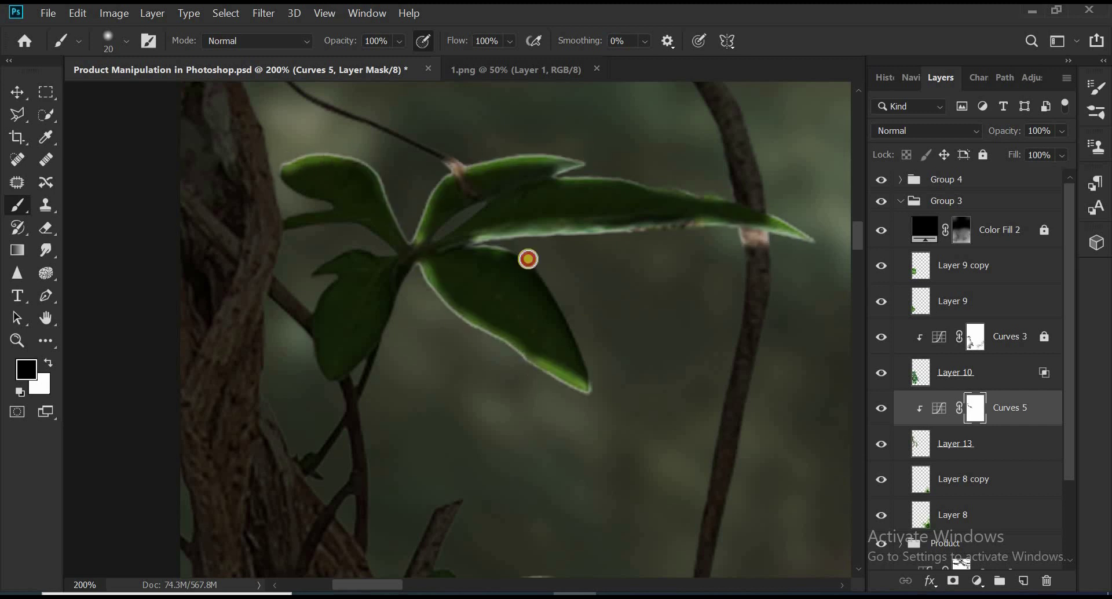
scroll(857, 232, "up", 10)
scroll(579, 151, "down", 4)
At 85% brush opacity, paint a light rim along the curved vine branch edges.
key("8")
key("5")
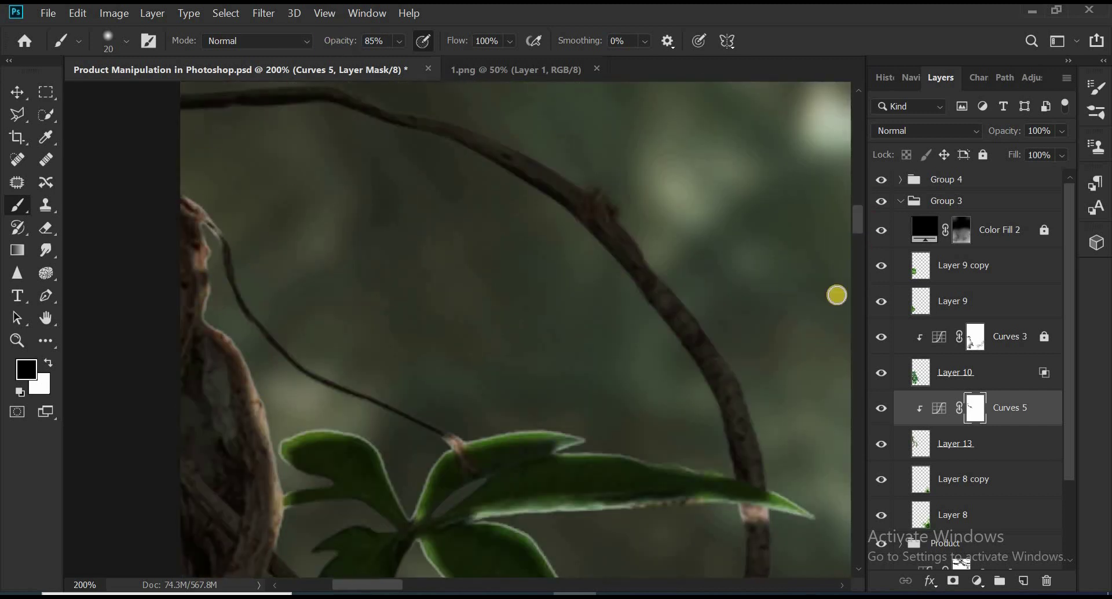
mouse_move(191, 98)
left_mouse_down()
mouse_move(610, 209)
mouse_move(756, 401)
mouse_move(770, 497)
left_mouse_up()
left_click_drag(666, 277, 782, 498)
scroll(764, 174, "down", 5)
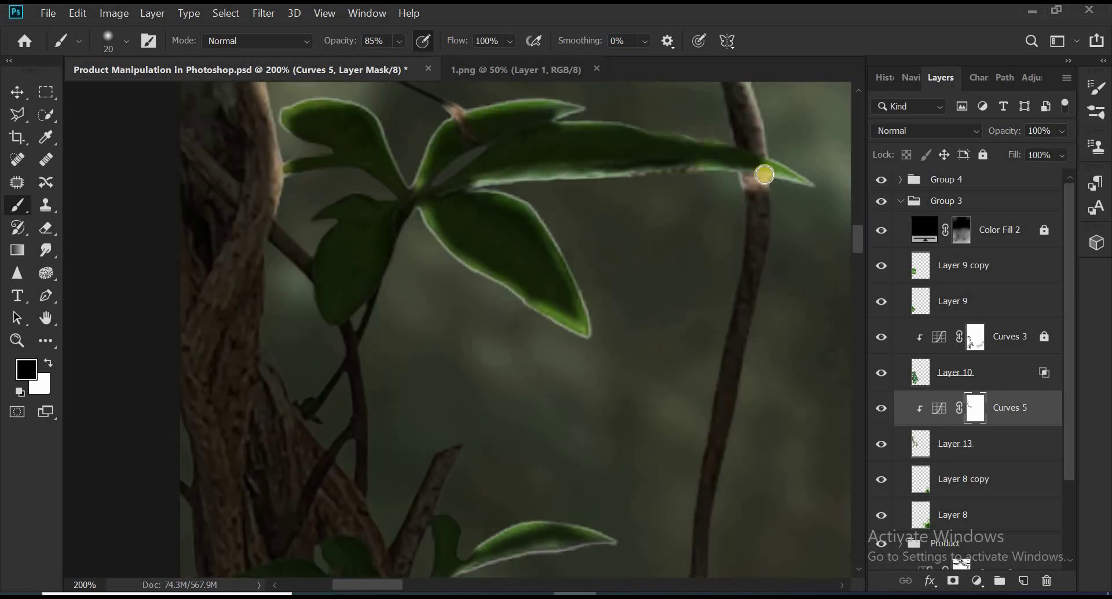
left_click_drag(764, 174, 749, 349)
scroll(749, 350, "down", 5)
scroll(857, 280, "down", 3)
left_click_drag(718, 239, 692, 568)
scroll(782, 234, "down", 3)
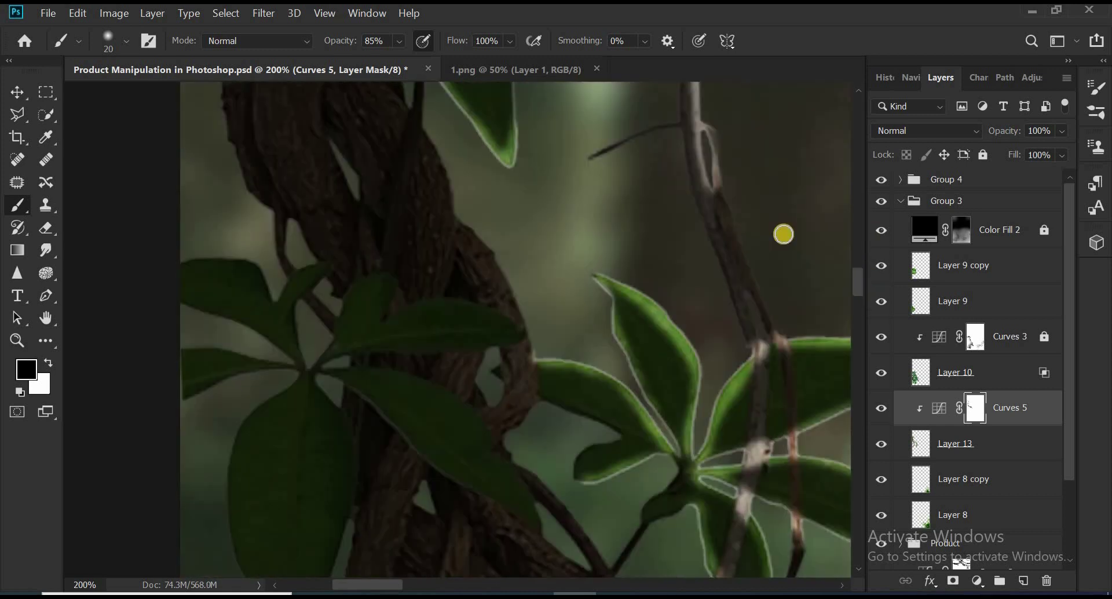
Repaint the upper-right dark leaf, toning down the rim near its tip.
key("ctrl+0")
key("ctrl+plus")
key("ctrl+plus")
key("ctrl+plus")
key("ctrl+plus")
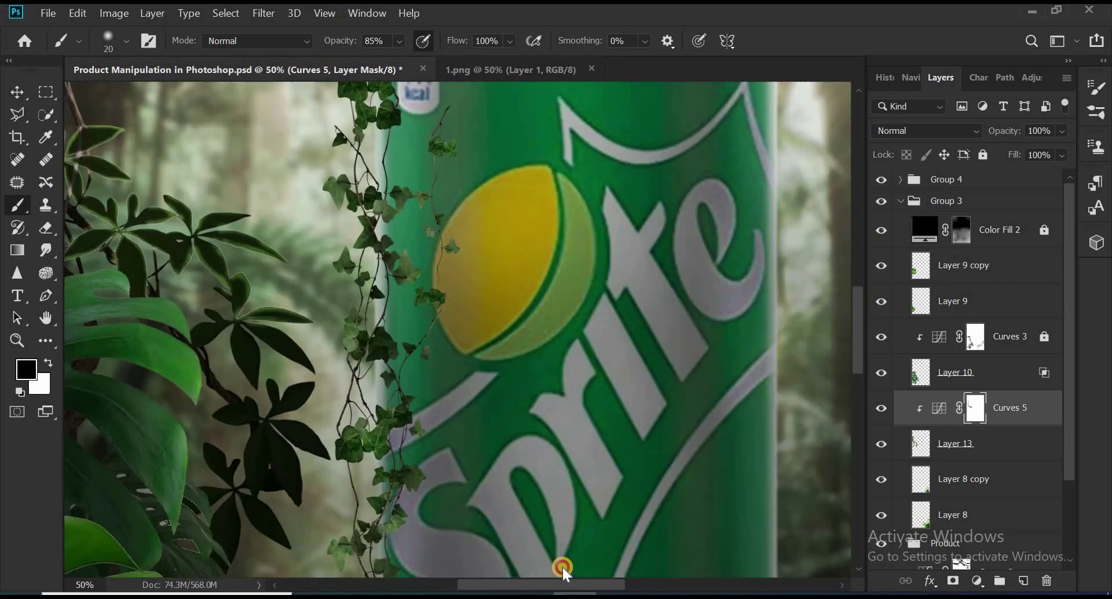
scroll(565, 570, "left", 5)
key("x")
key("ctrl+plus")
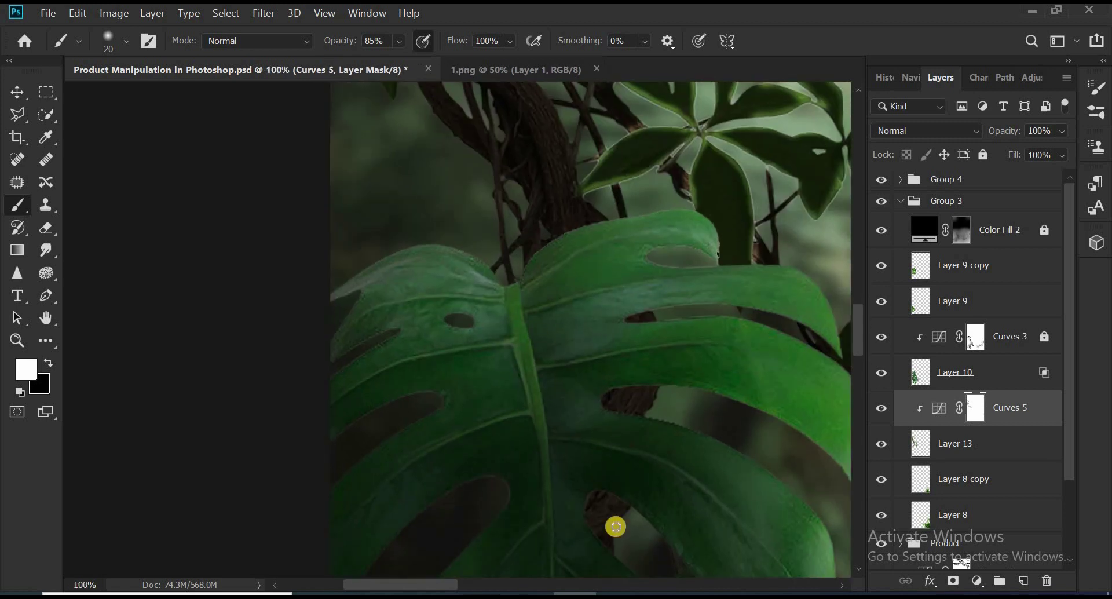
scroll(479, 320, "right", 5)
scroll(479, 321, "up", 3)
key("x")
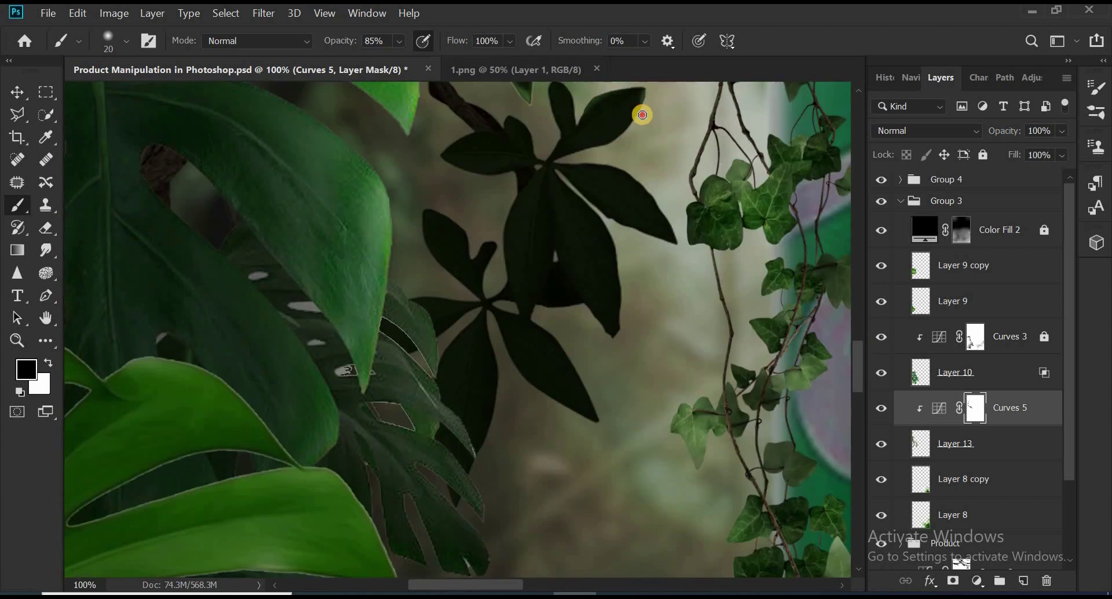
left_click_drag(642, 114, 560, 161)
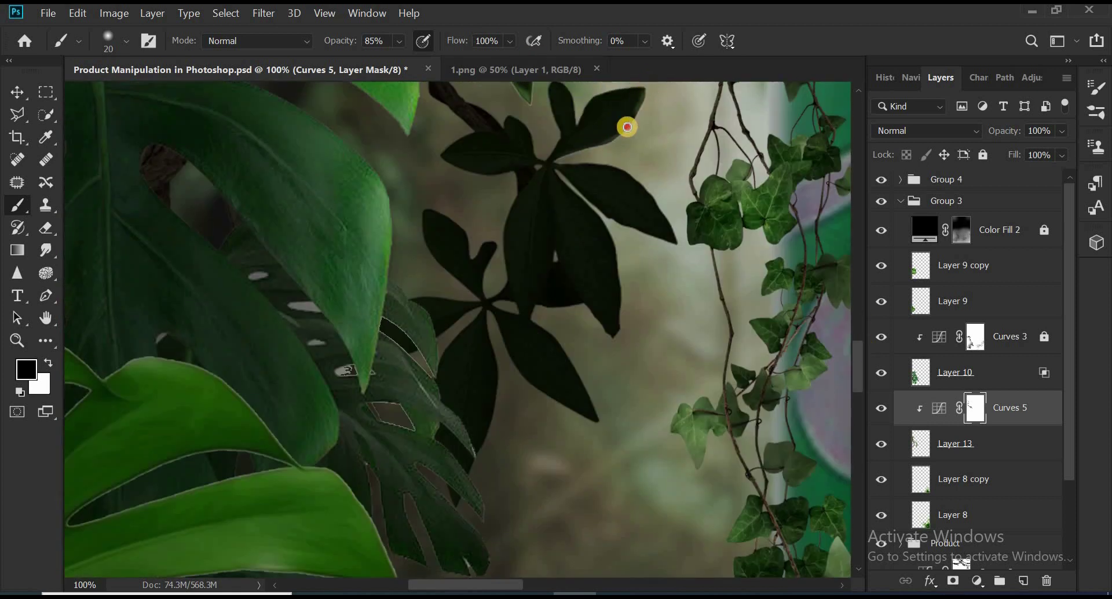
left_click_drag(627, 127, 628, 87)
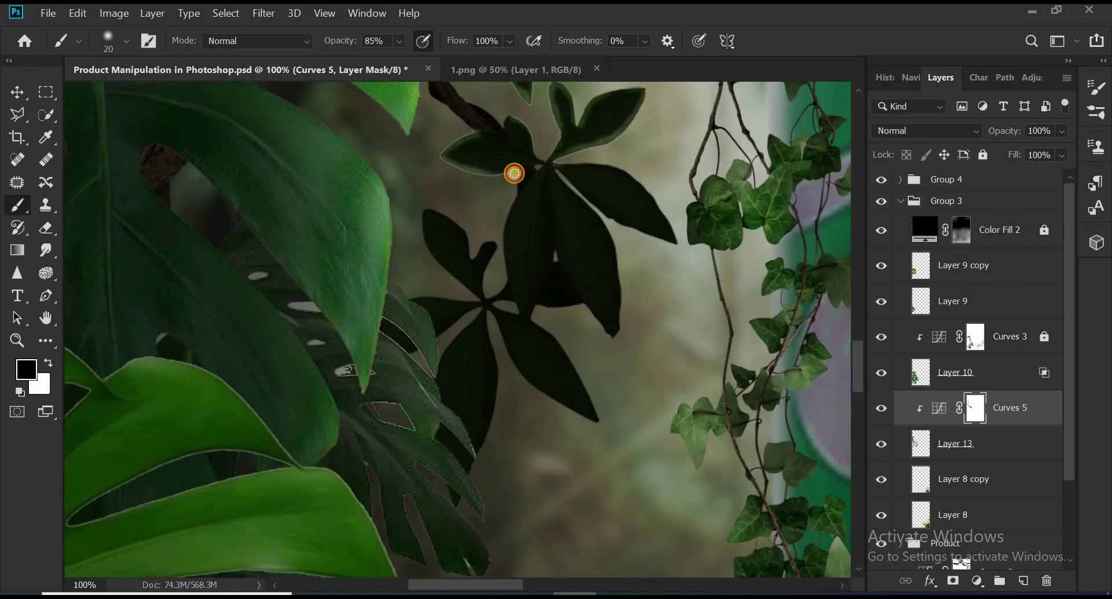
mouse_move(514, 174)
left_mouse_down()
mouse_move(559, 179)
mouse_move(617, 328)
left_mouse_up()
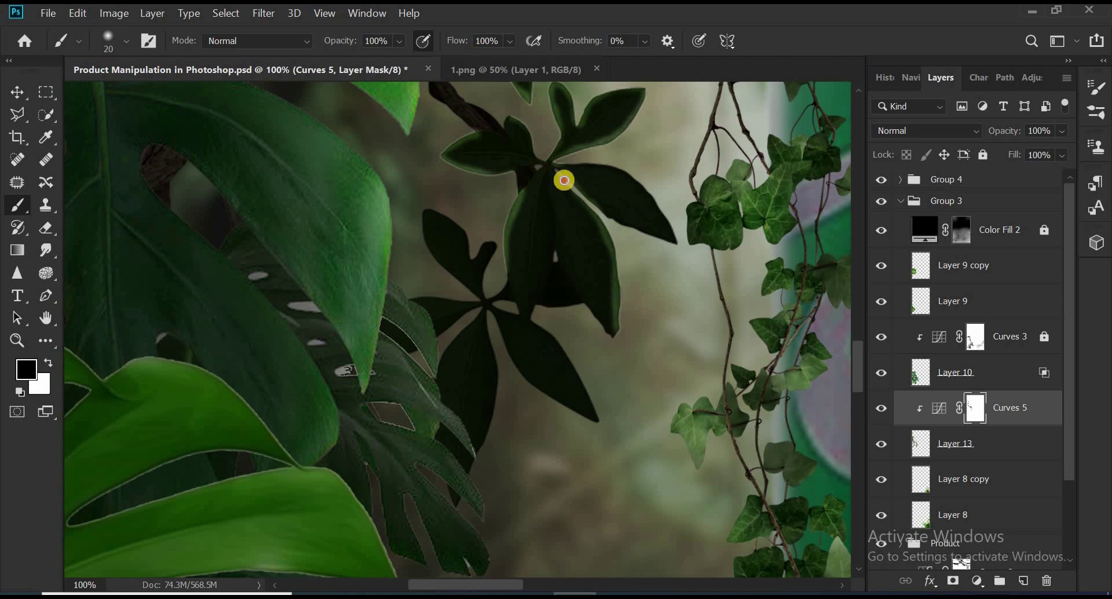
Adjust rims on the right leaf's edges and add rims to the lower and upper-left leaves.
left_click_drag(564, 180, 568, 294)
left_click_drag(585, 172, 670, 216)
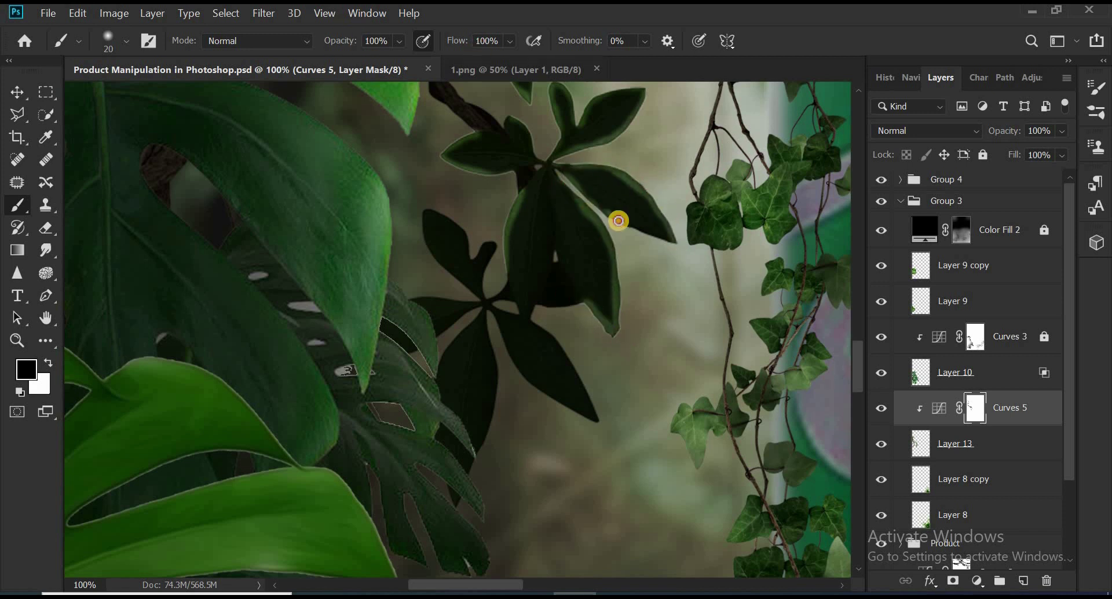
left_click_drag(502, 318, 596, 419)
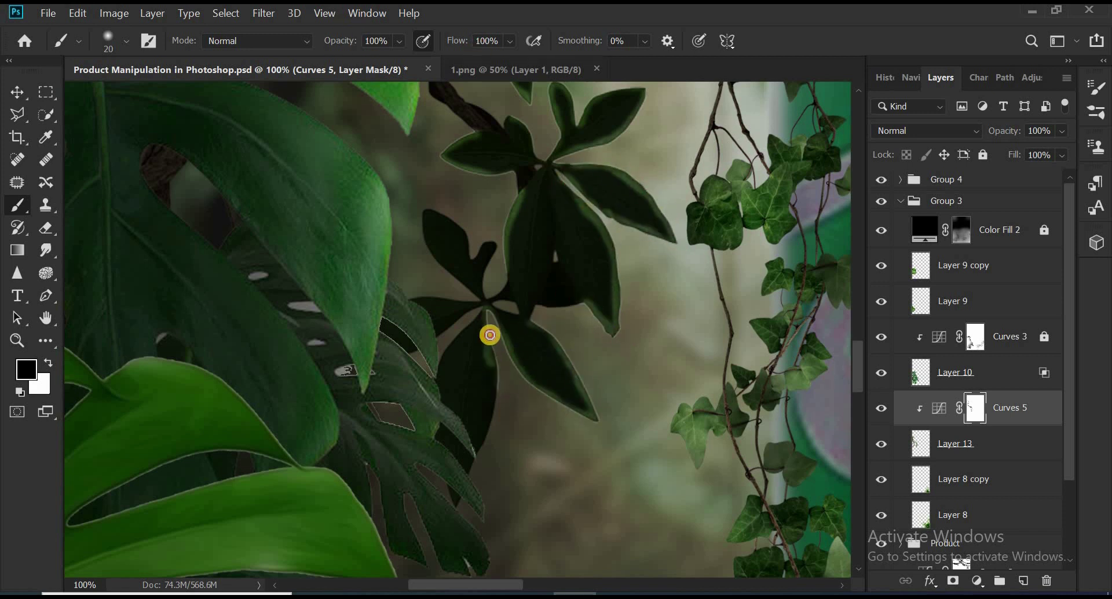
left_click_drag(489, 335, 451, 330)
mouse_move(422, 228)
left_mouse_down()
mouse_move(456, 221)
mouse_move(482, 283)
left_mouse_up()
Touch up the mask at 83% brush opacity, then collapse Group 3.
key("ctrl+0")
key("ctrl+plus")
key("ctrl+plus")
key("ctrl+plus")
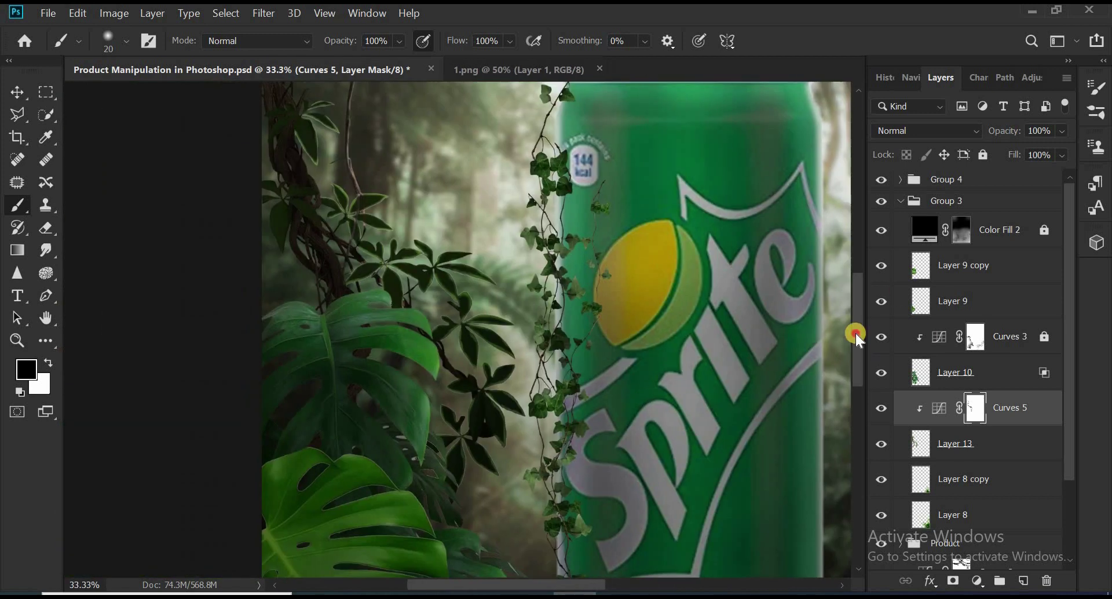
left_click_drag(856, 338, 856, 306)
left_click_drag(340, 41, 330, 41)
key("ctrl+plus")
key("ctrl+plus")
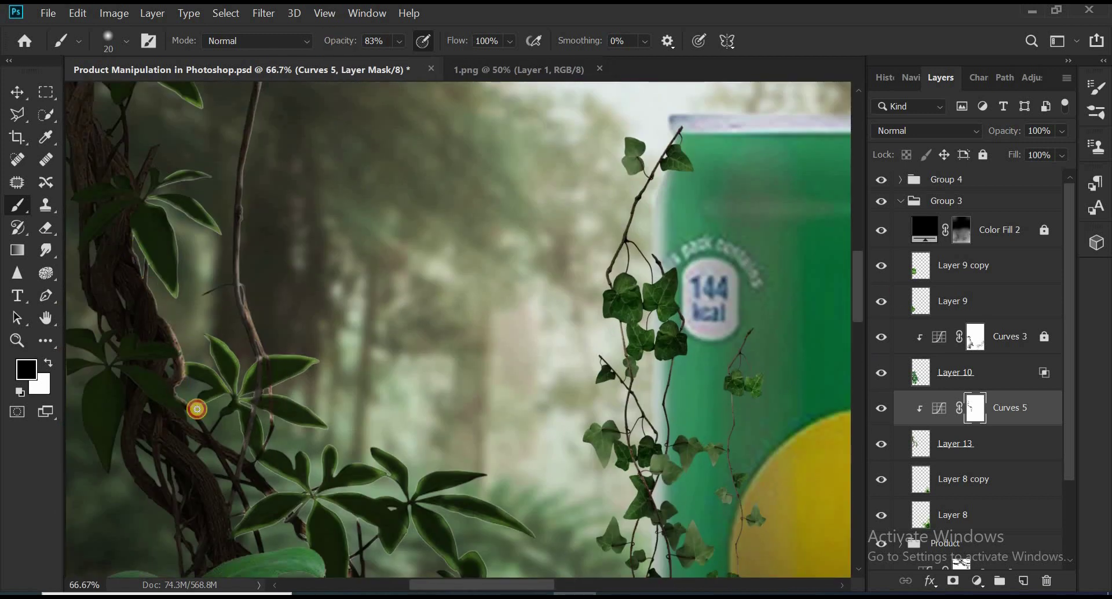
left_click_drag(273, 487, 270, 290)
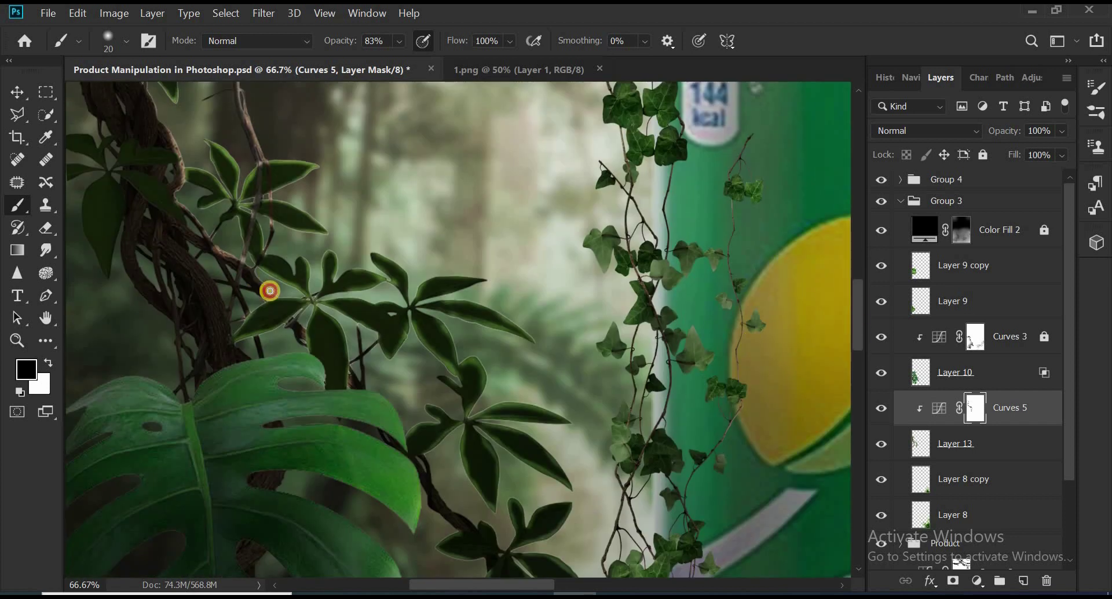
key("x")
key("x")
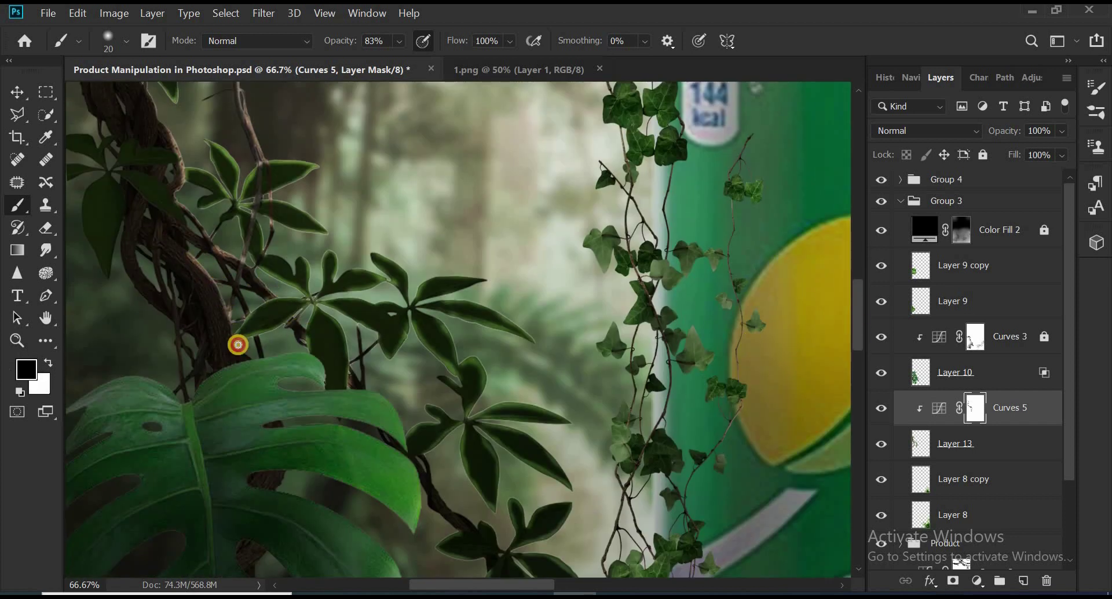
left_click_drag(859, 319, 859, 355)
scroll(860, 313, "down", 5)
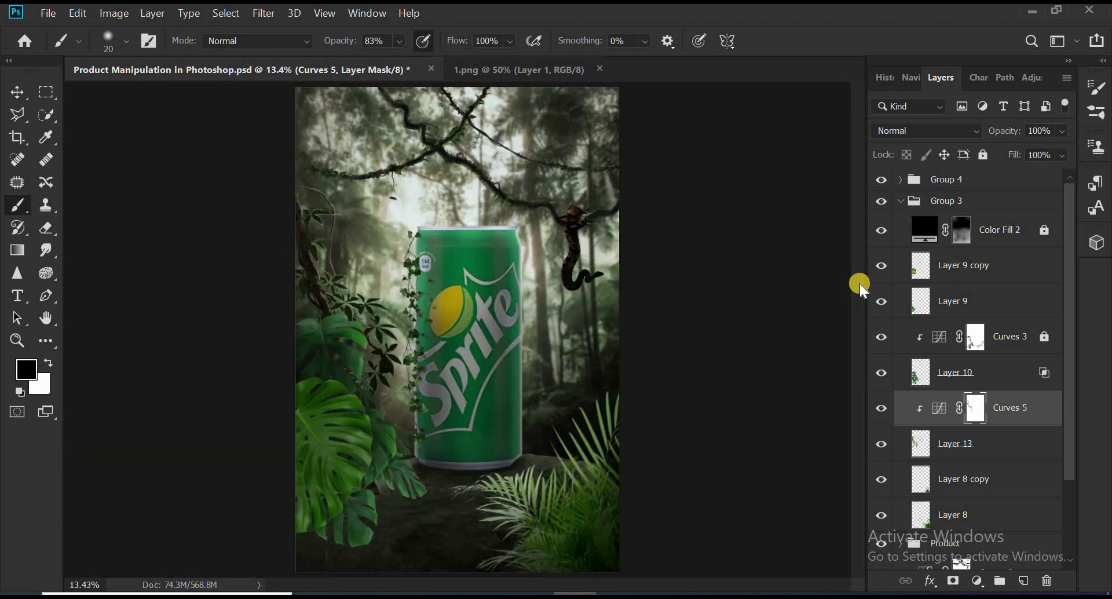
scroll(635, 586, "up", 4)
scroll(239, 217, "down", 1)
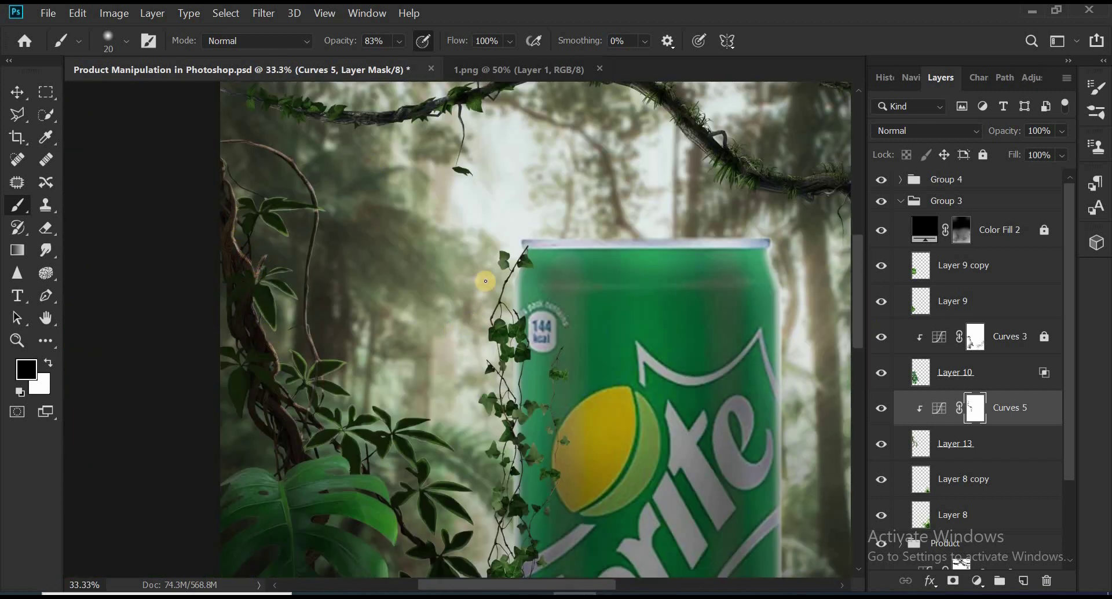
key("v")
scroll(485, 281, "down", 3)
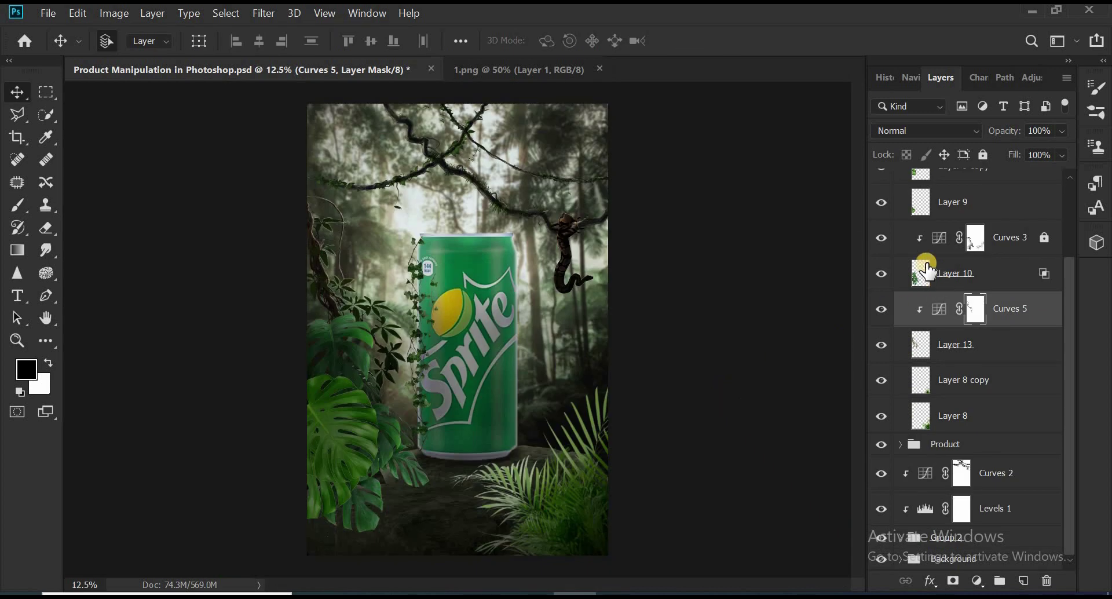
left_click_drag(1064, 283, 1064, 216)
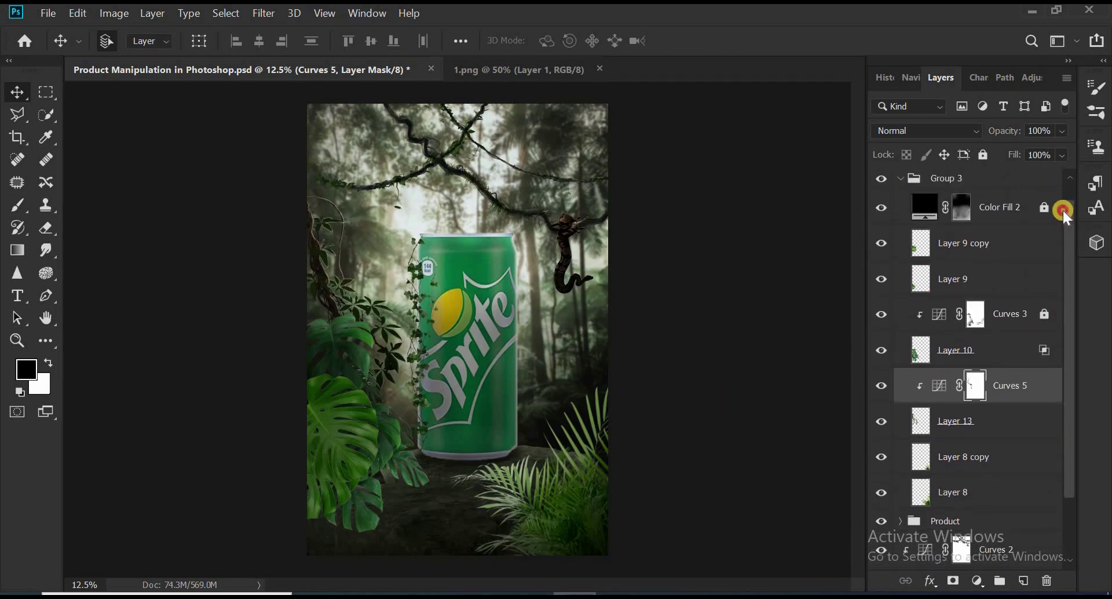
left_click(901, 201)
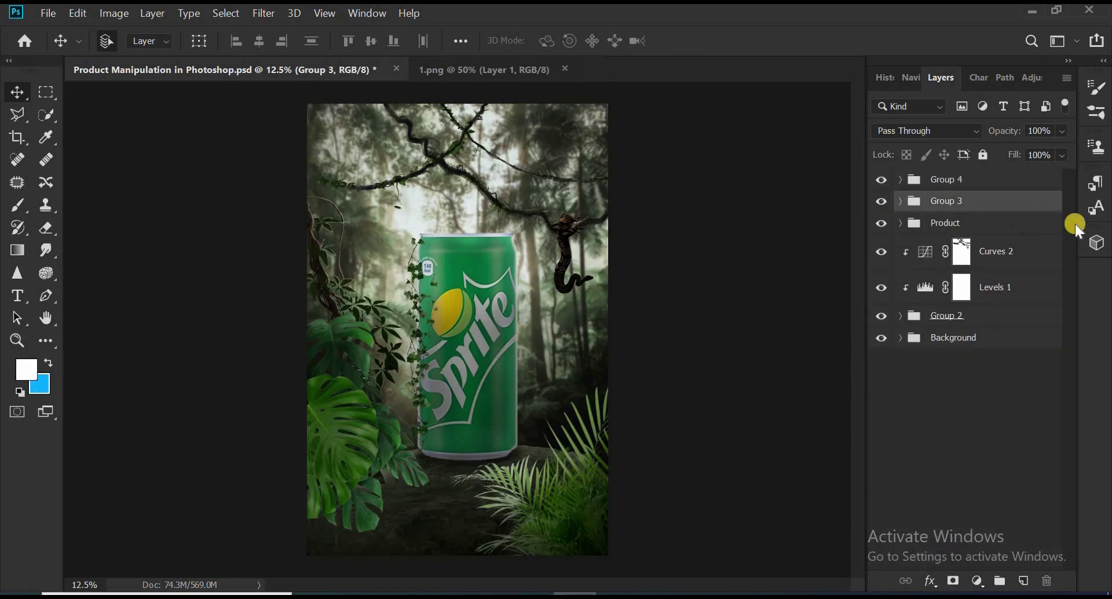
Open Drops 2.png and bring its rightmost water drop into the Sprite composite.
left_click(898, 222)
key("ctrl+o")
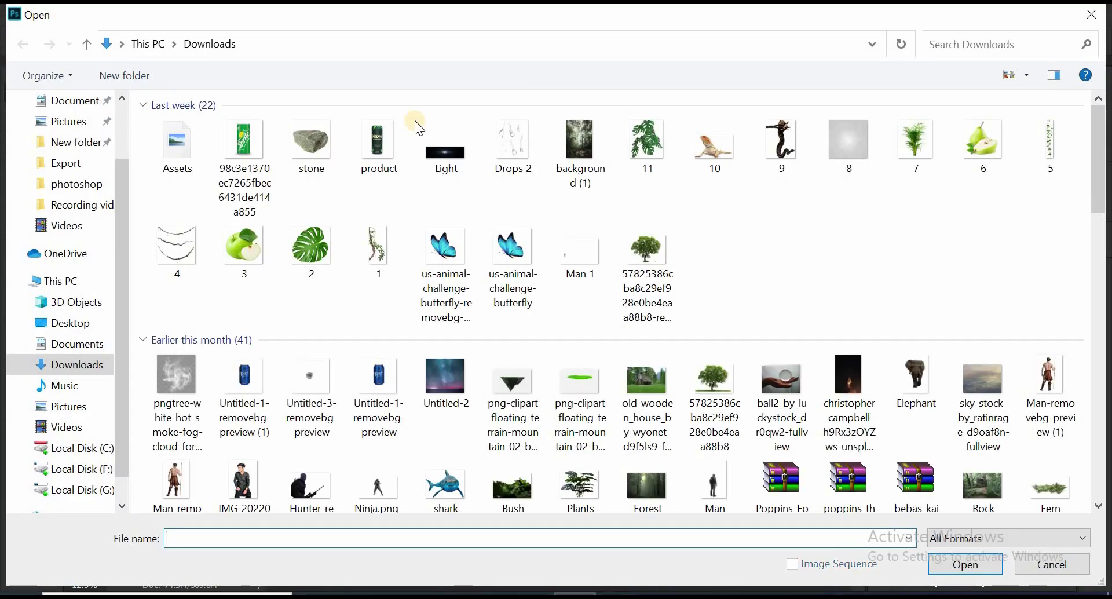
double_click(543, 154)
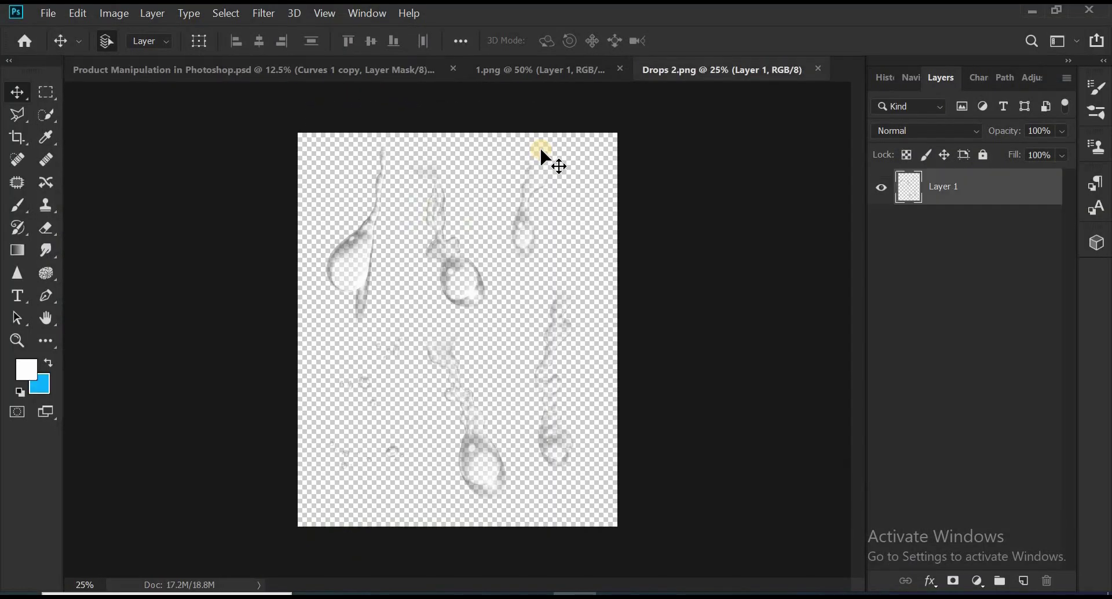
left_click(42, 110)
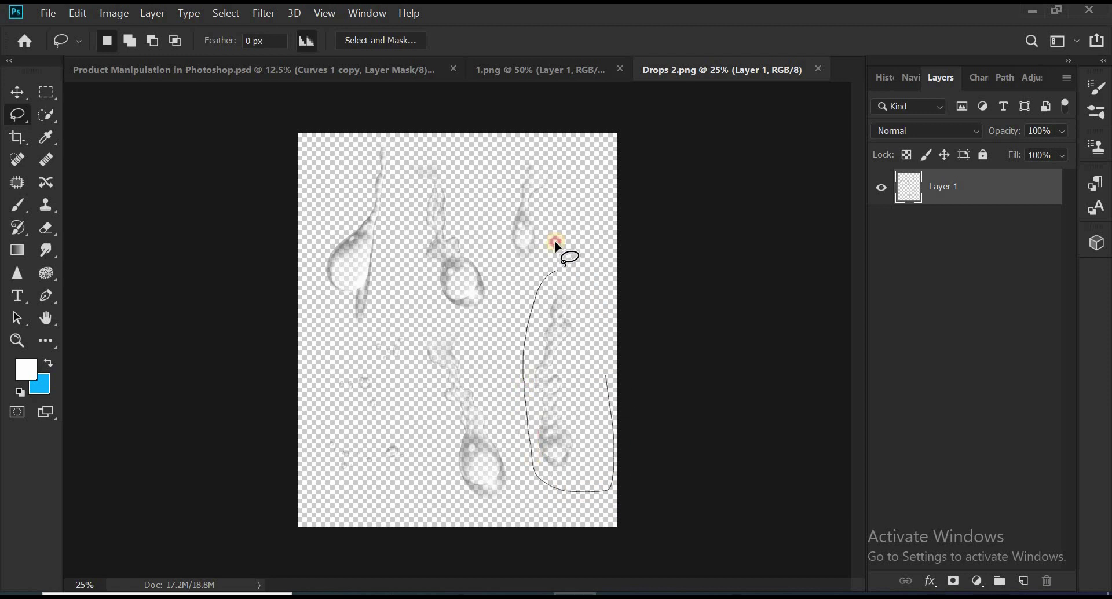
left_click_drag(613, 486, 548, 272)
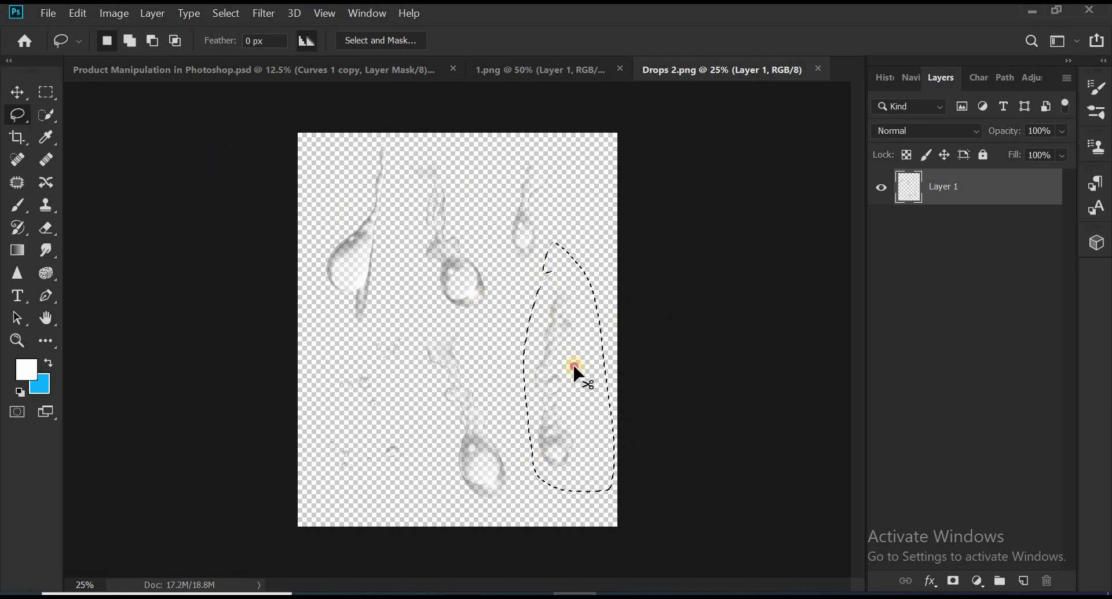
mouse_move(574, 366)
left_mouse_down()
mouse_move(274, 84)
mouse_move(417, 359)
left_mouse_up()
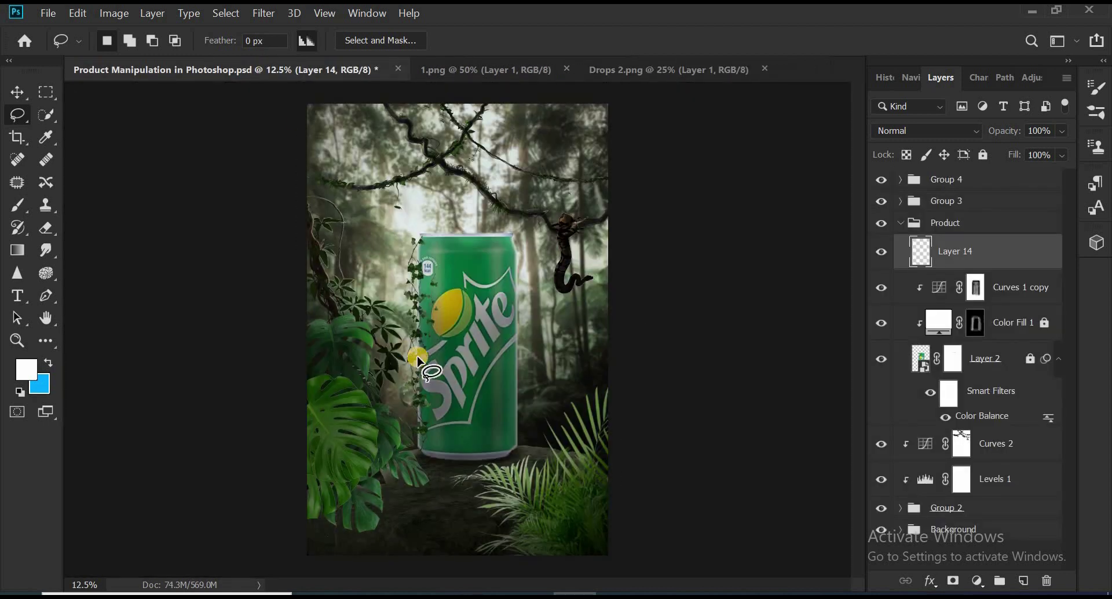
scroll(417, 359, "up", 2)
key("ctrl+t")
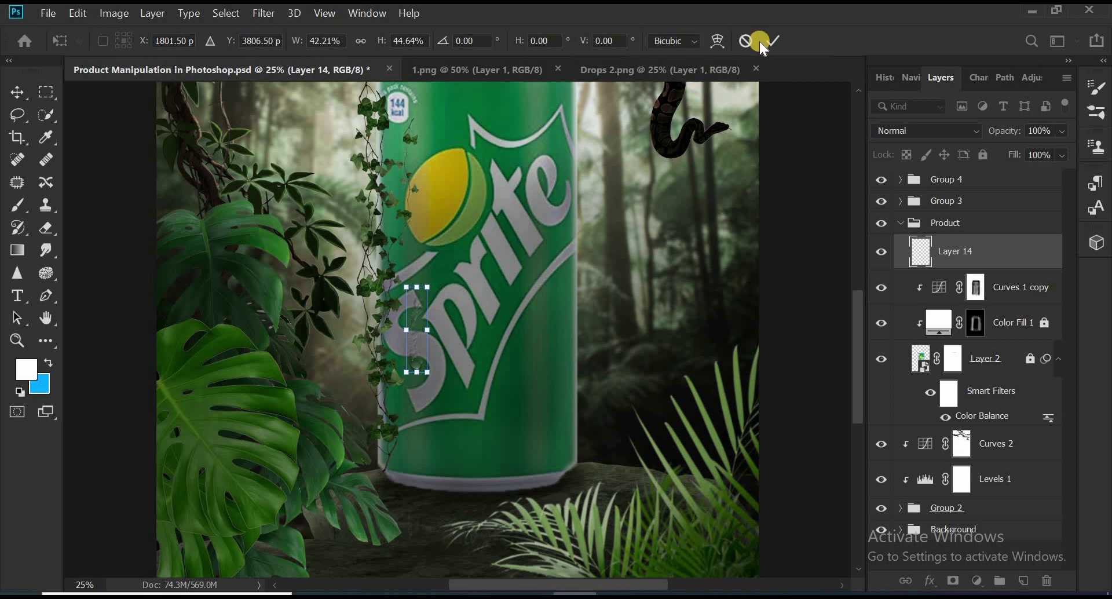
left_click(779, 40)
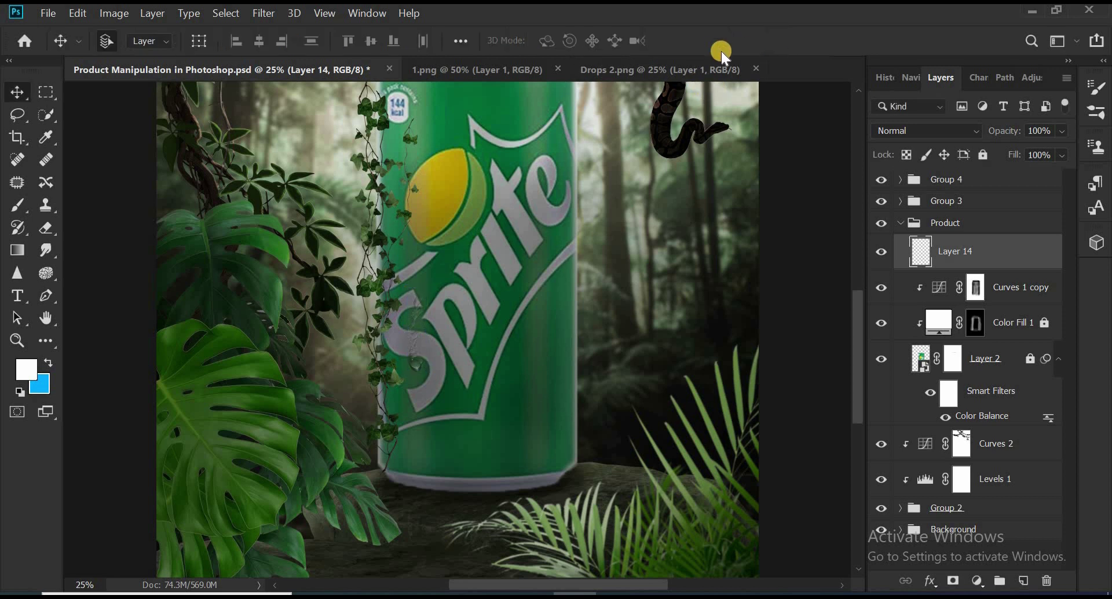
Copy the top-right drop from Drops 2.png and place it high on the Sprite logo.
left_click(695, 72)
key("l")
left_click_drag(509, 136, 499, 140)
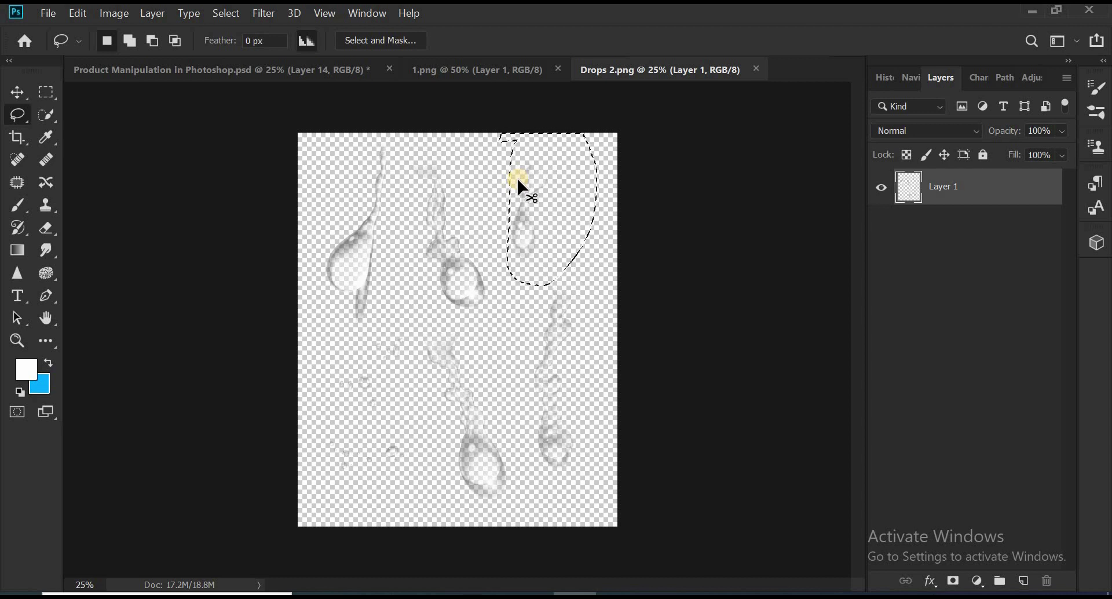
mouse_move(520, 185)
left_mouse_down()
mouse_move(305, 74)
mouse_move(524, 191)
mouse_move(515, 165)
left_mouse_up()
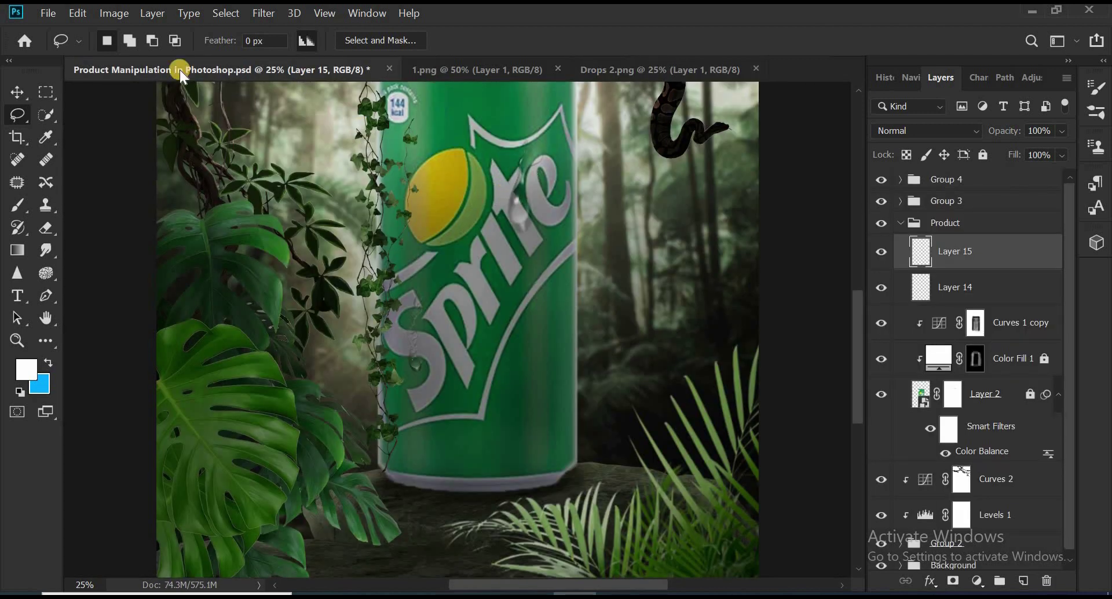
left_click(17, 92)
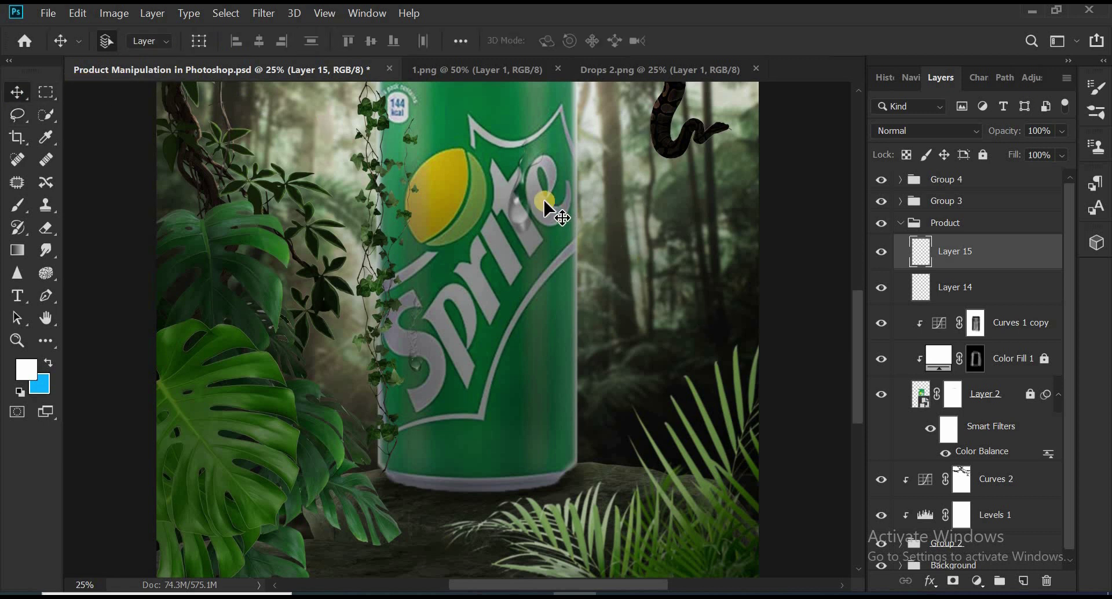
left_click_drag(527, 200, 528, 158)
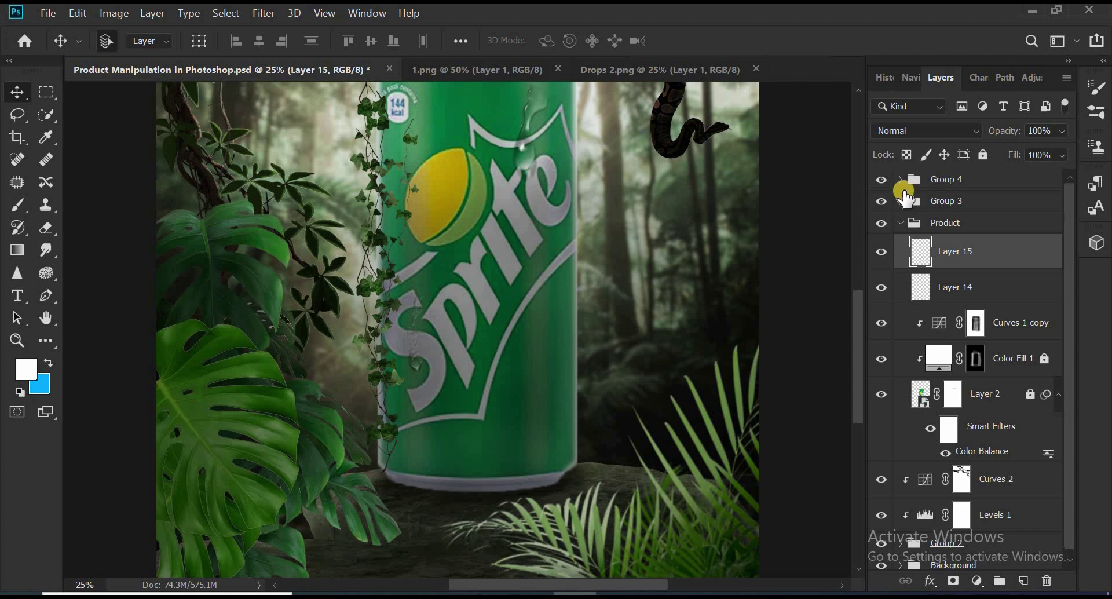
Set the blend mode of Layers 15 and 14 to Pin Light.
left_click(912, 133)
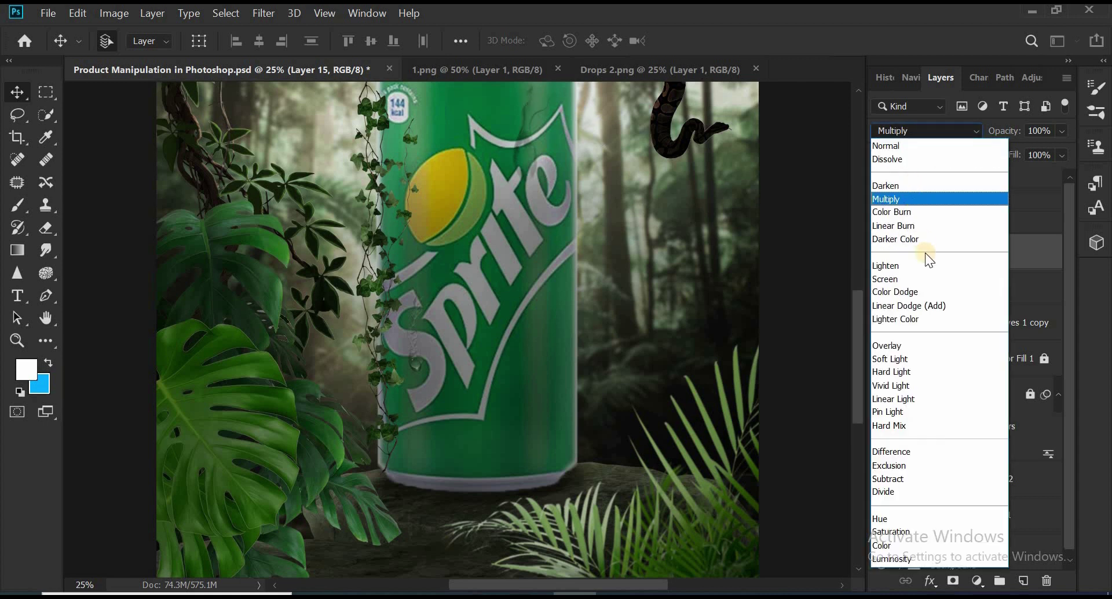
left_click(921, 411)
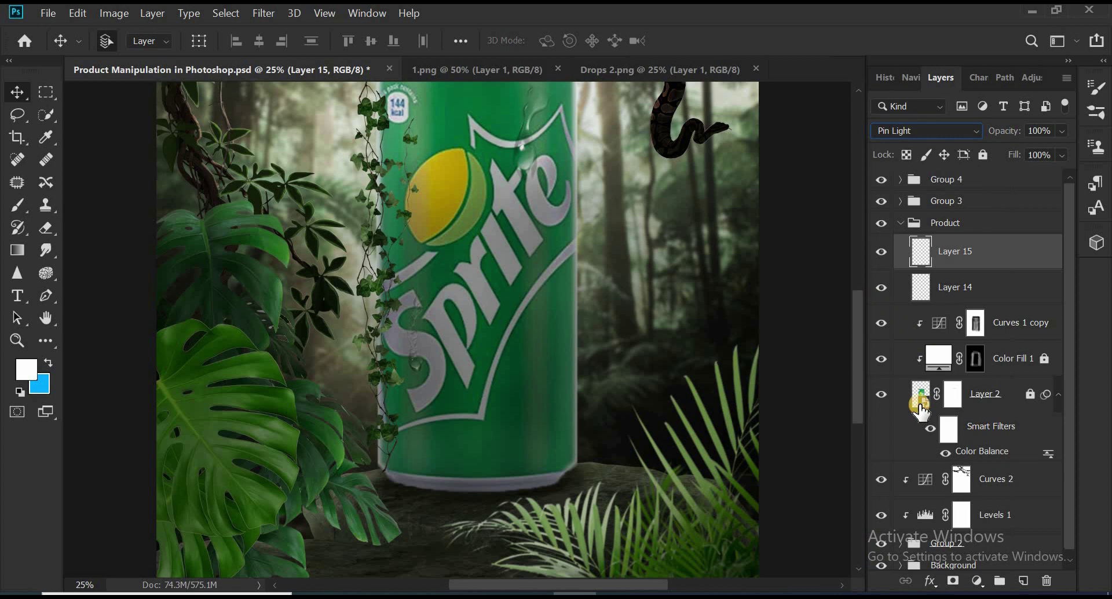
left_click(973, 287)
left_click(936, 133)
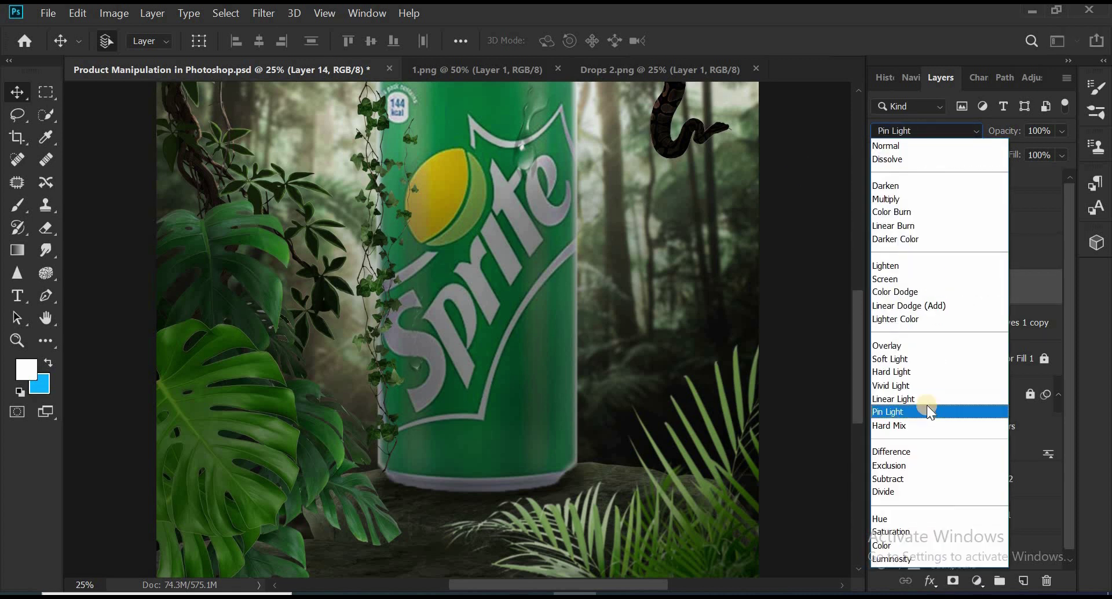
left_click(926, 411)
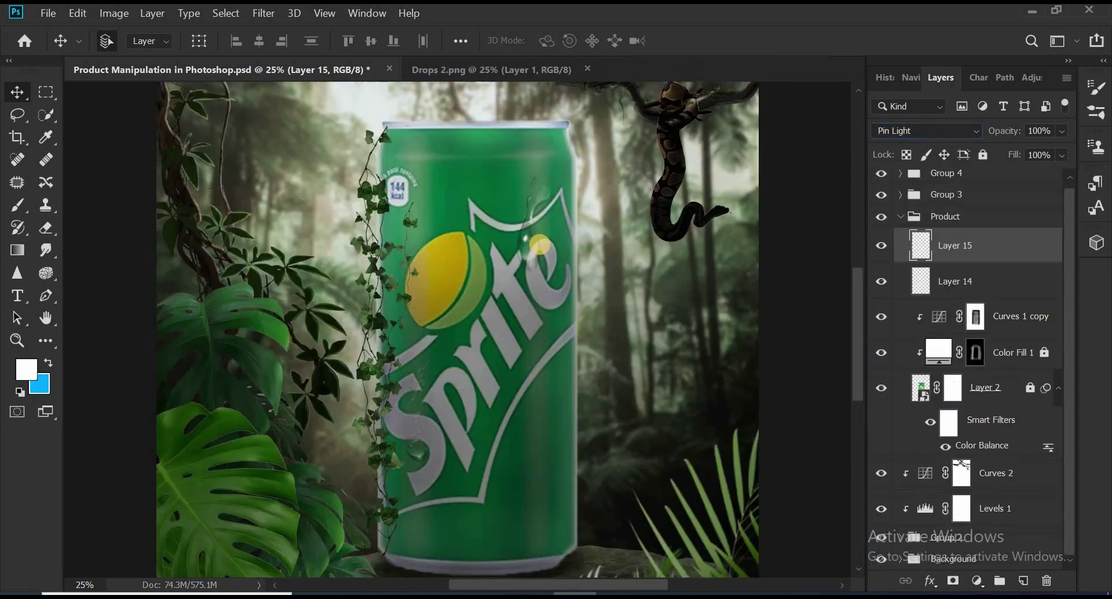
Copy another drop from Drops 2.png, scale it to about 75% and place it on the lemon.
left_click(460, 64)
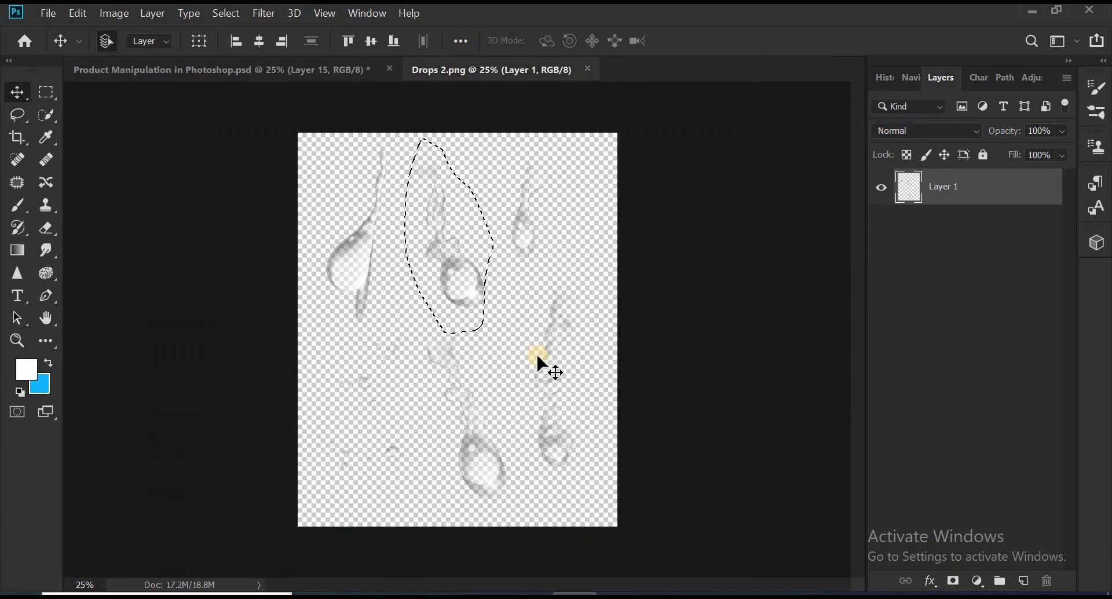
left_click(22, 117)
mouse_move(570, 272)
left_mouse_down()
mouse_move(514, 485)
mouse_move(567, 268)
left_mouse_up()
left_click(16, 93)
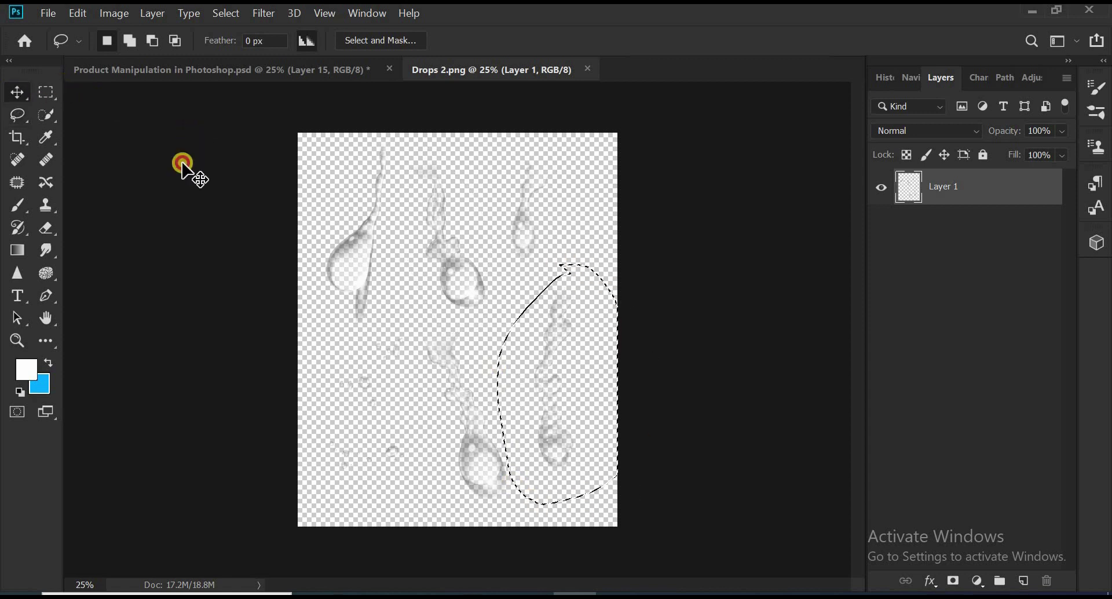
mouse_move(557, 405)
left_mouse_down()
mouse_move(255, 82)
mouse_move(479, 412)
left_mouse_up()
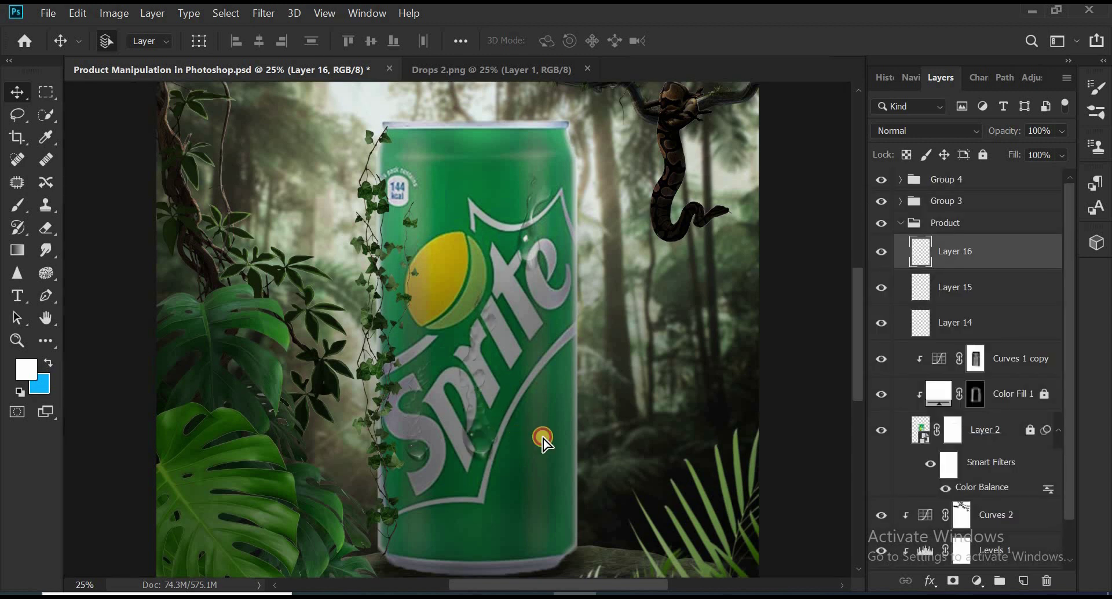
key("ctrl+t")
left_click_drag(560, 305, 551, 346)
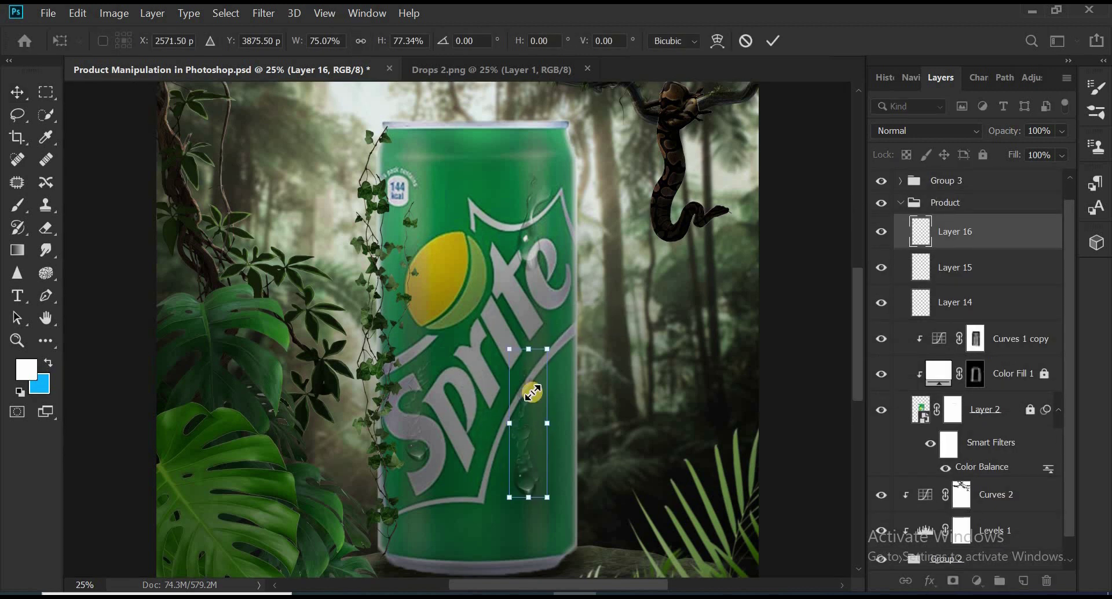
left_click_drag(528, 354, 440, 161)
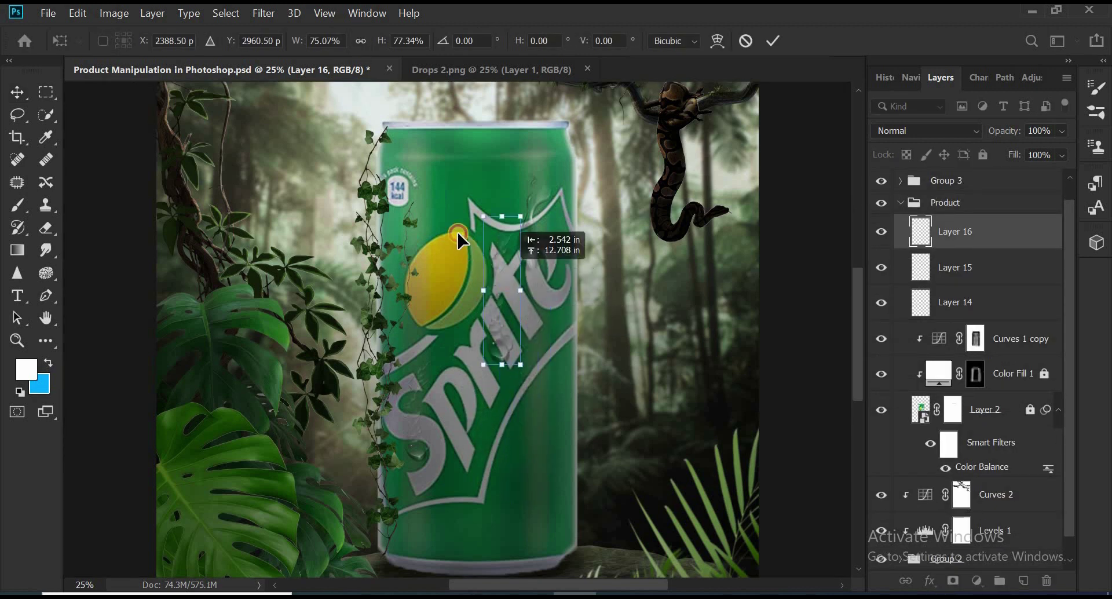
left_click(773, 46)
Reposition the Layer 15 and Layer 14 drops lower on the can.
left_click(944, 272)
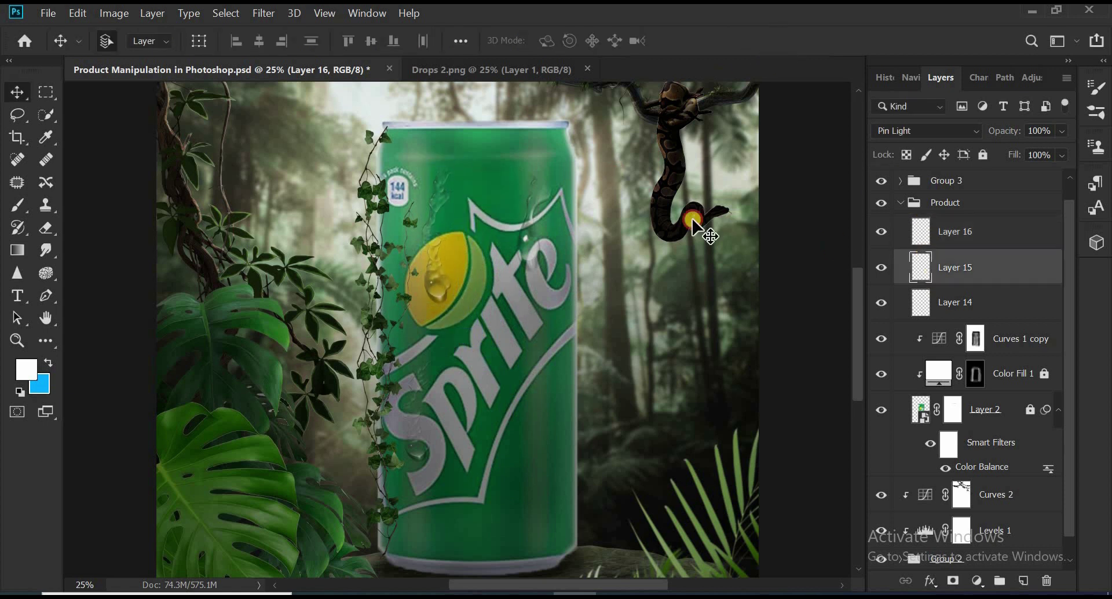
left_click_drag(538, 263, 553, 342)
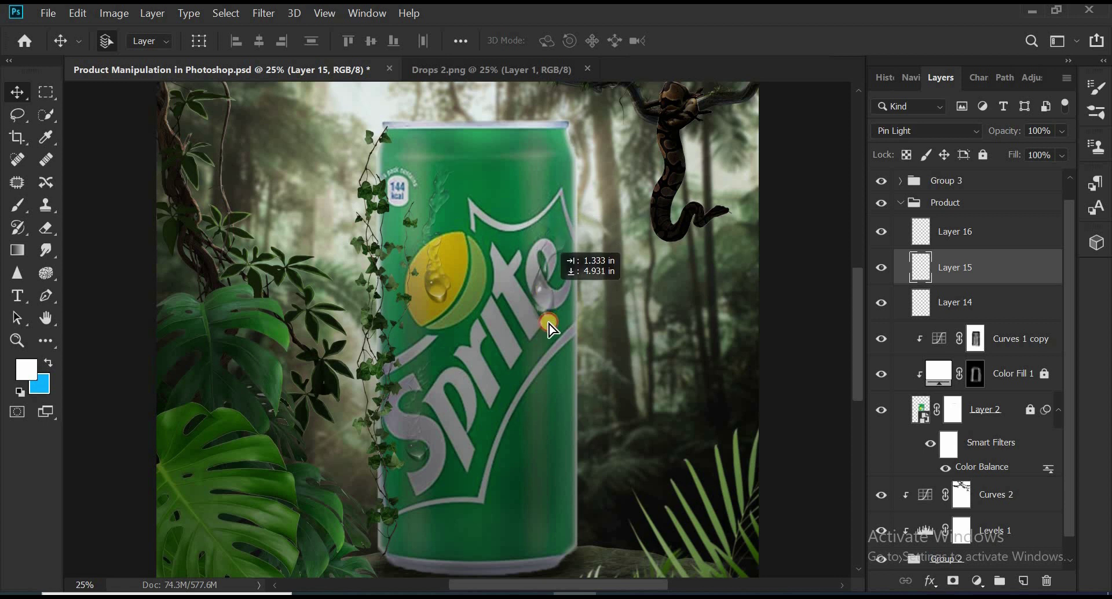
left_click_drag(422, 458, 491, 457)
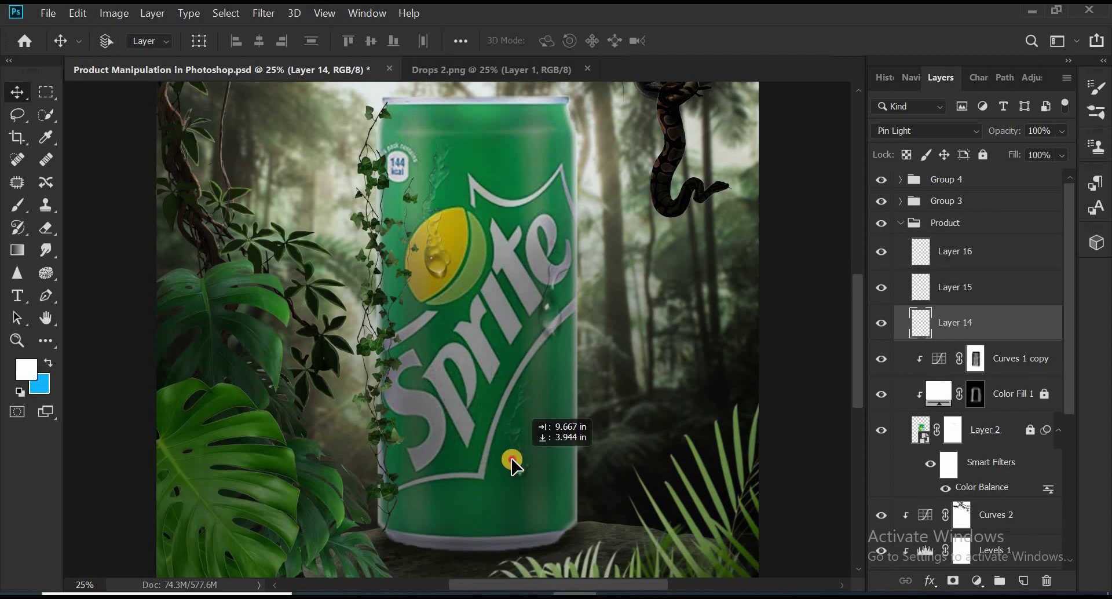
left_click_drag(491, 457, 518, 463)
scroll(518, 464, "up", 2)
left_click(981, 260)
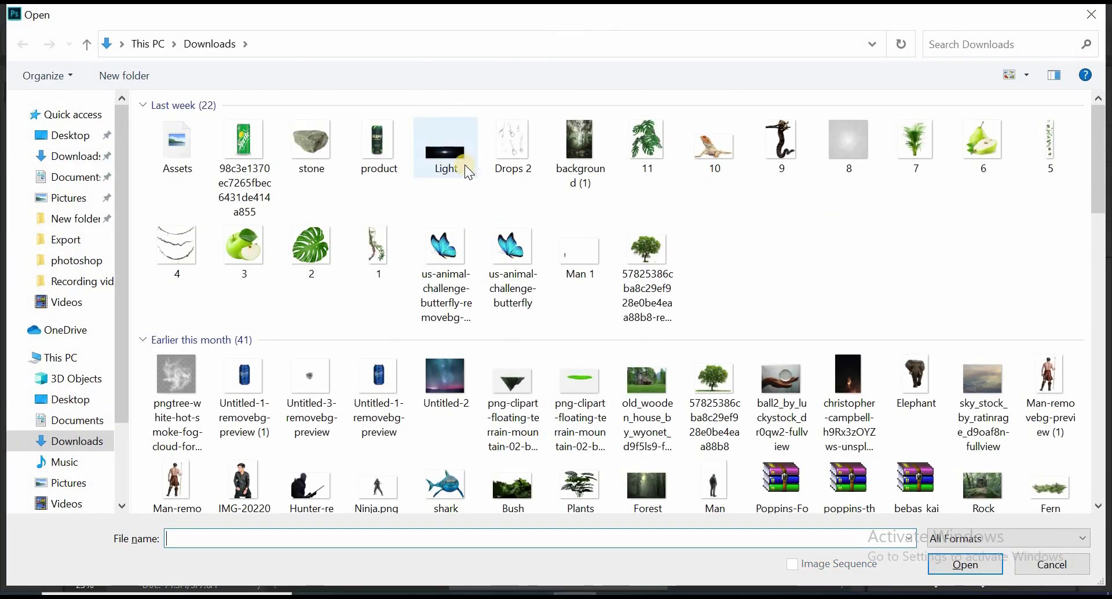
Open Light.png, unlock its background and drag the flare above the can.
double_click(465, 167)
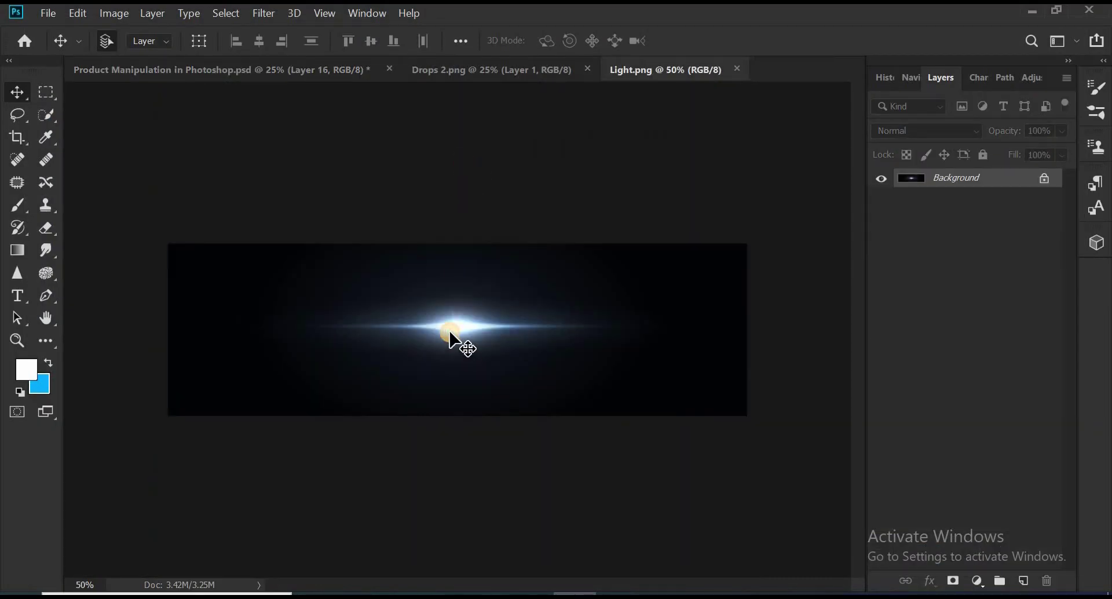
double_click(989, 181)
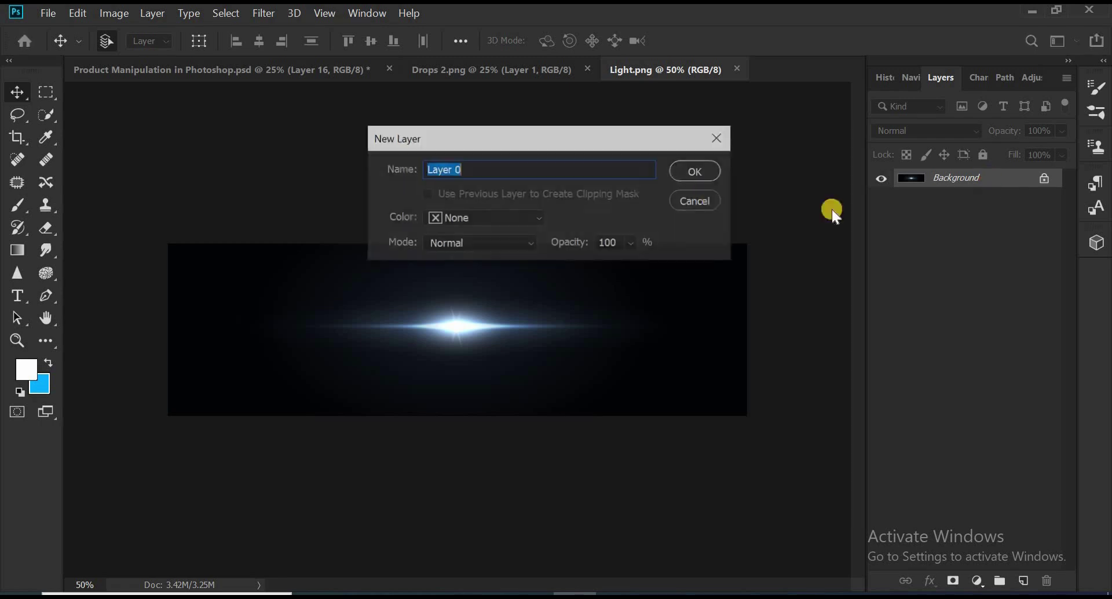
left_click(700, 174)
left_click_drag(441, 323, 368, 253)
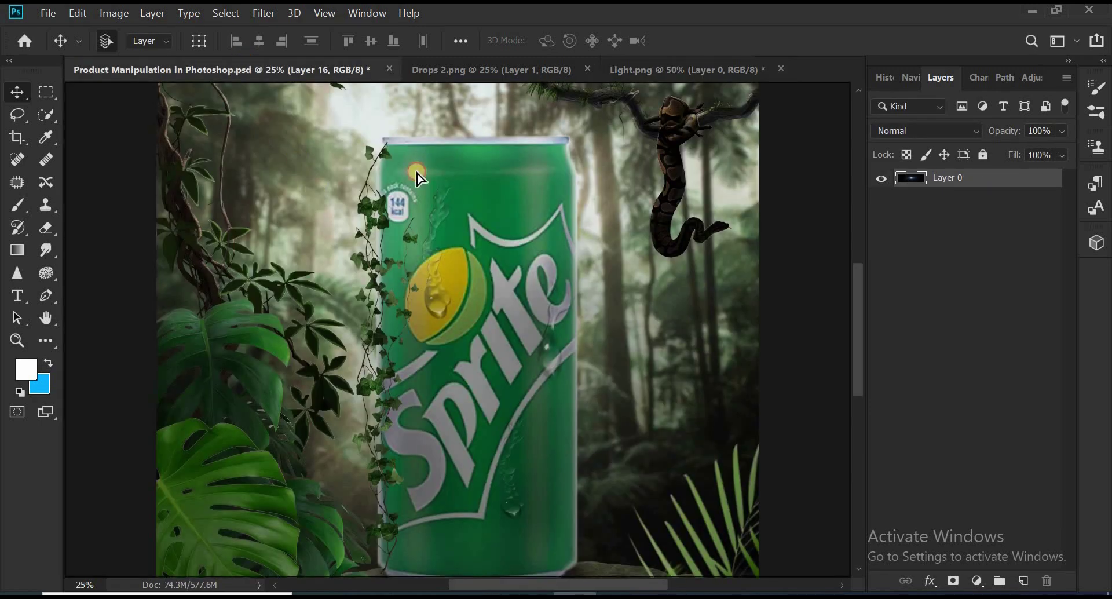
left_click_drag(417, 174, 417, 174)
Erase the light rectangle's edges and set the light layer to Screen blending.
key("b")
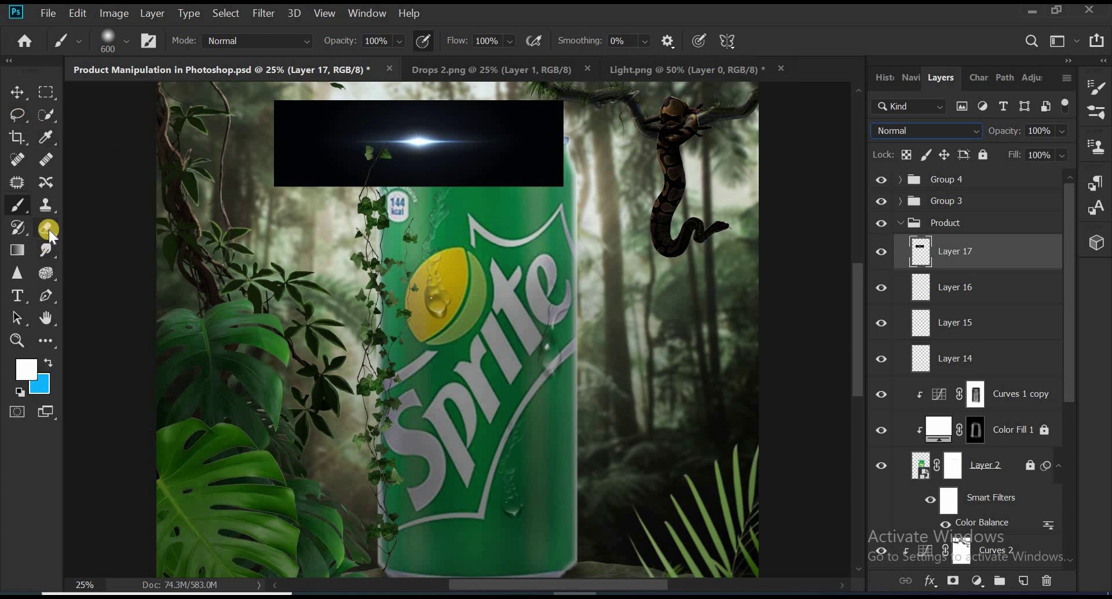
left_click(49, 229)
left_click_drag(247, 167, 509, 166)
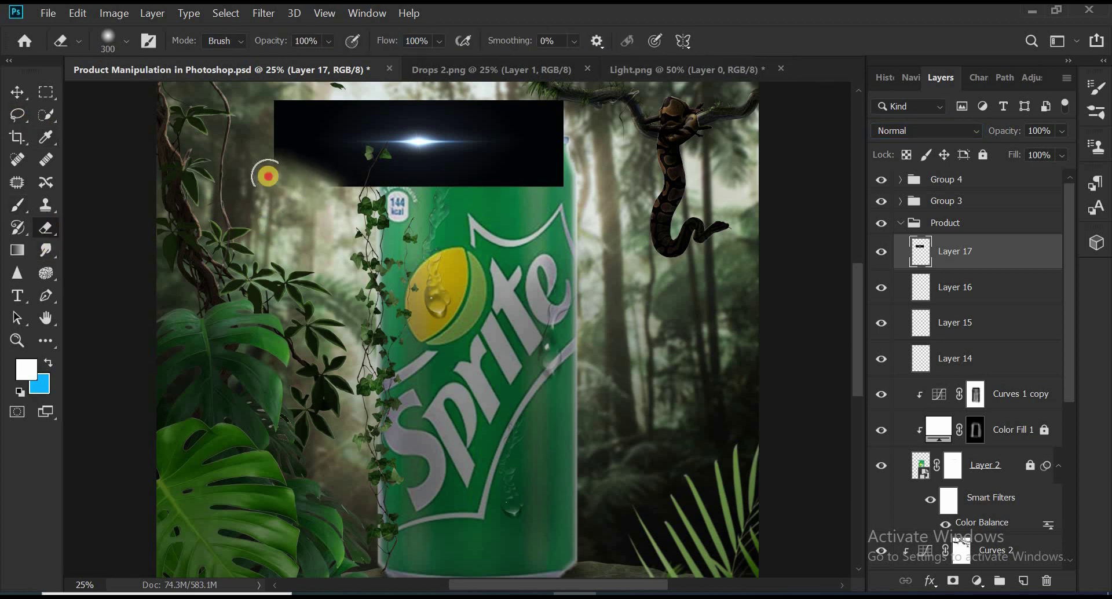
key("v")
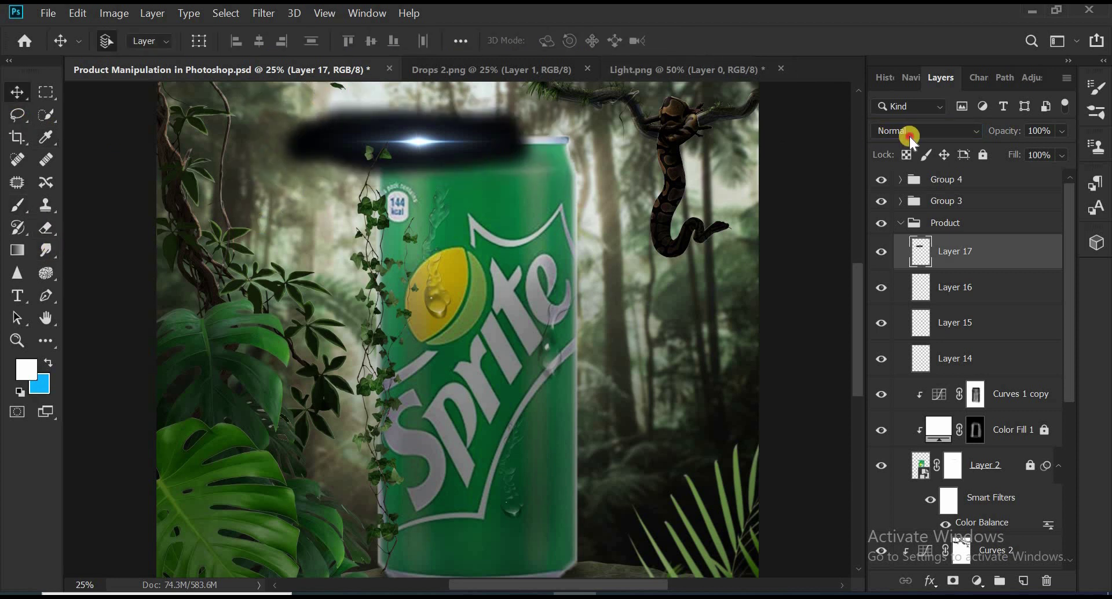
left_click(909, 130)
left_click(901, 278)
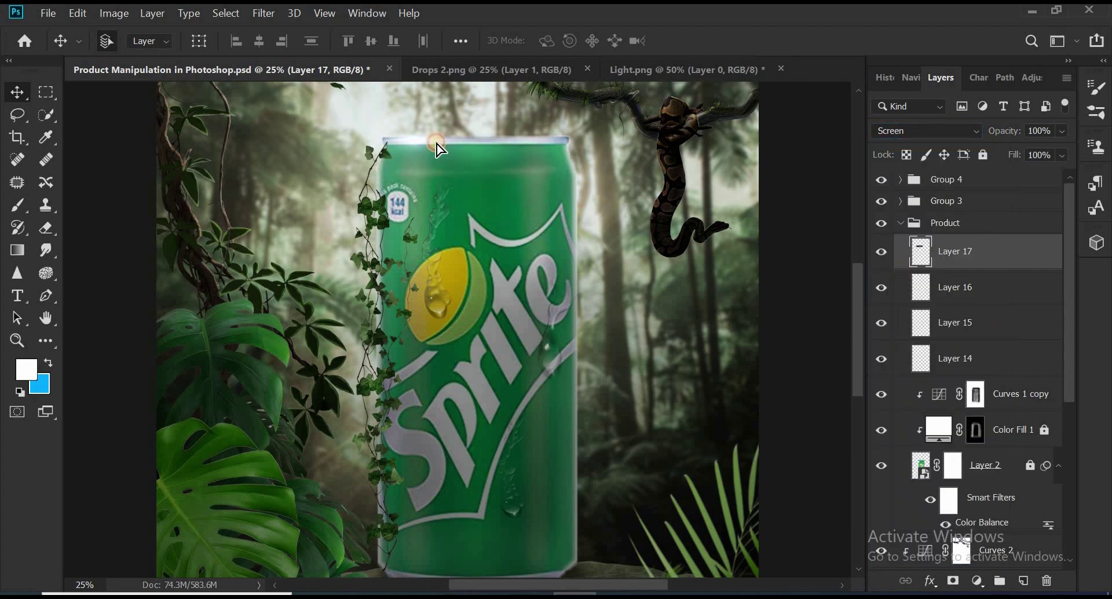
Spread glow copies along the can's rim and rotate the third about 44 degrees.
left_click_drag(437, 144, 541, 144)
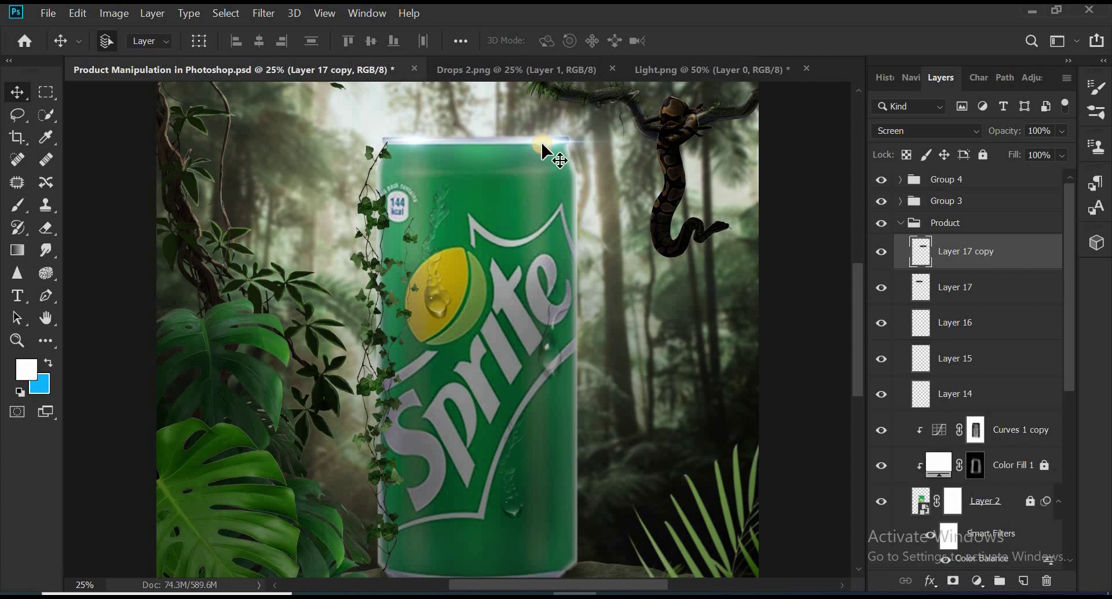
left_click_drag(541, 141, 505, 141)
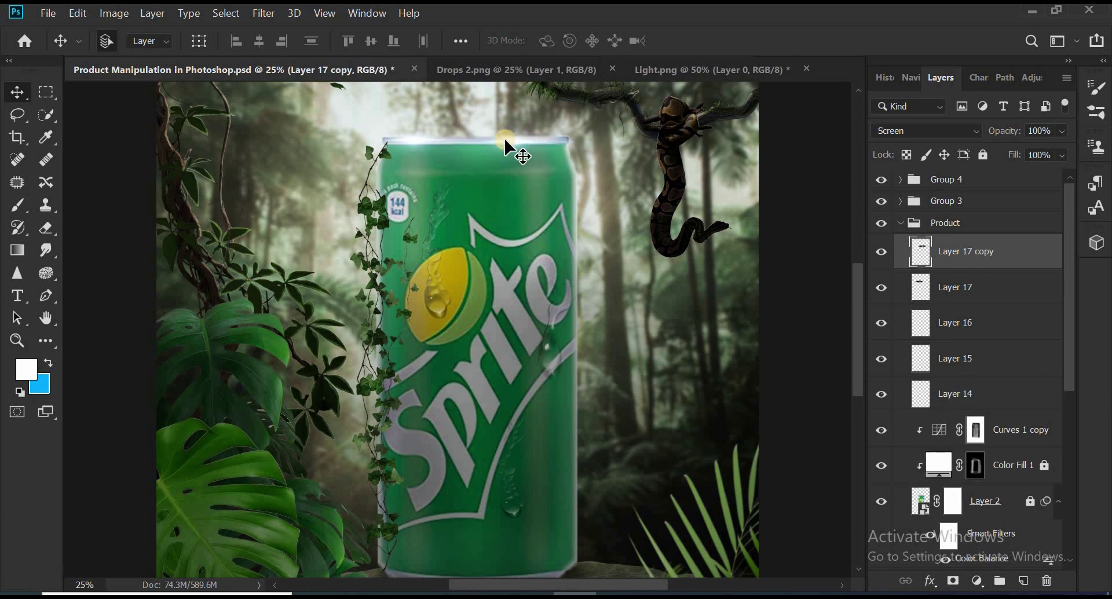
left_click_drag(570, 182, 573, 197)
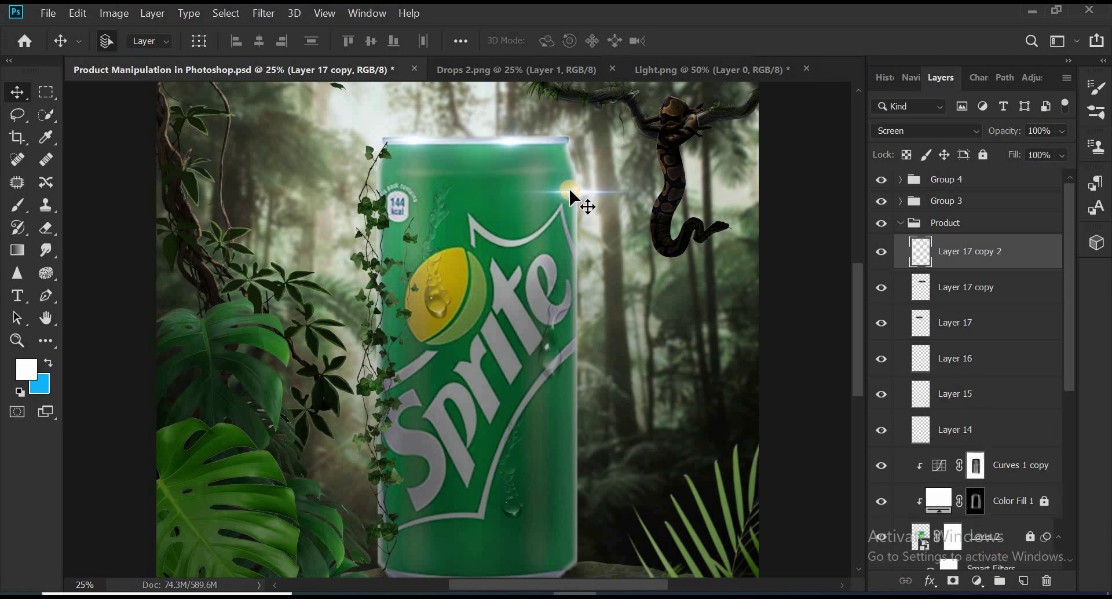
key("ctrl+t")
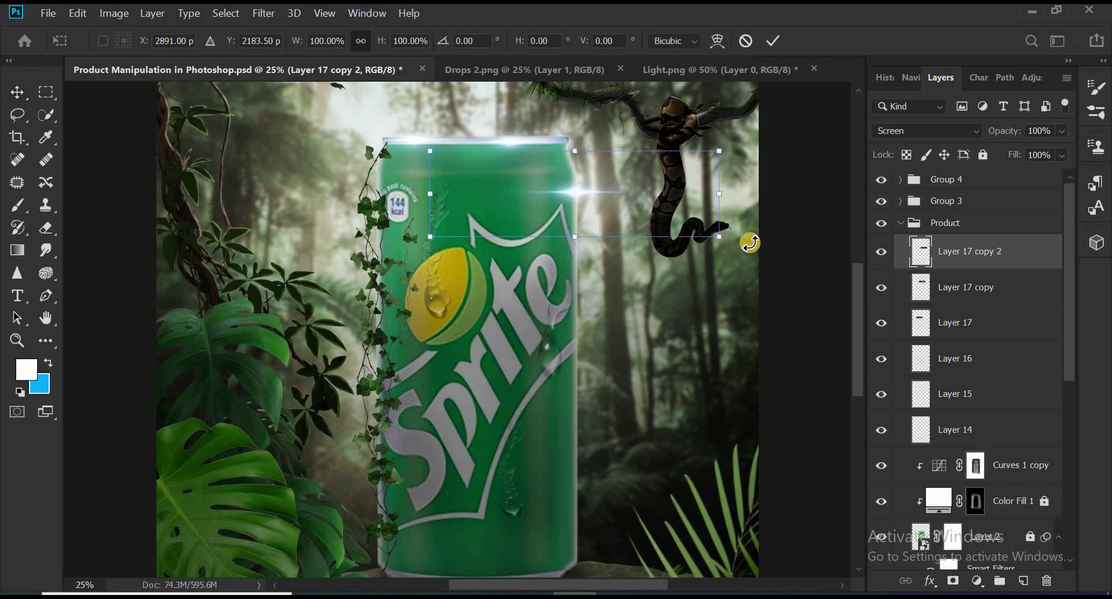
mouse_move(747, 243)
left_mouse_down()
mouse_move(603, 355)
mouse_move(530, 370)
left_mouse_up()
left_click(773, 41)
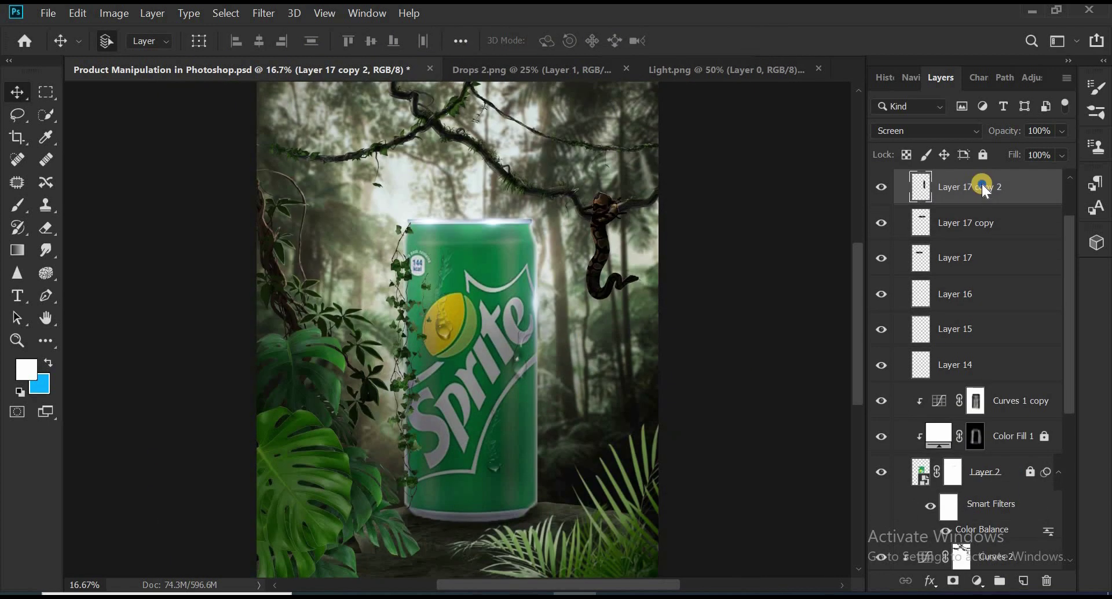
Duplicate the streak into Layer 17 copy 3, moved lower, and copy 4, moved left and up.
right_click(982, 183)
left_click(843, 97)
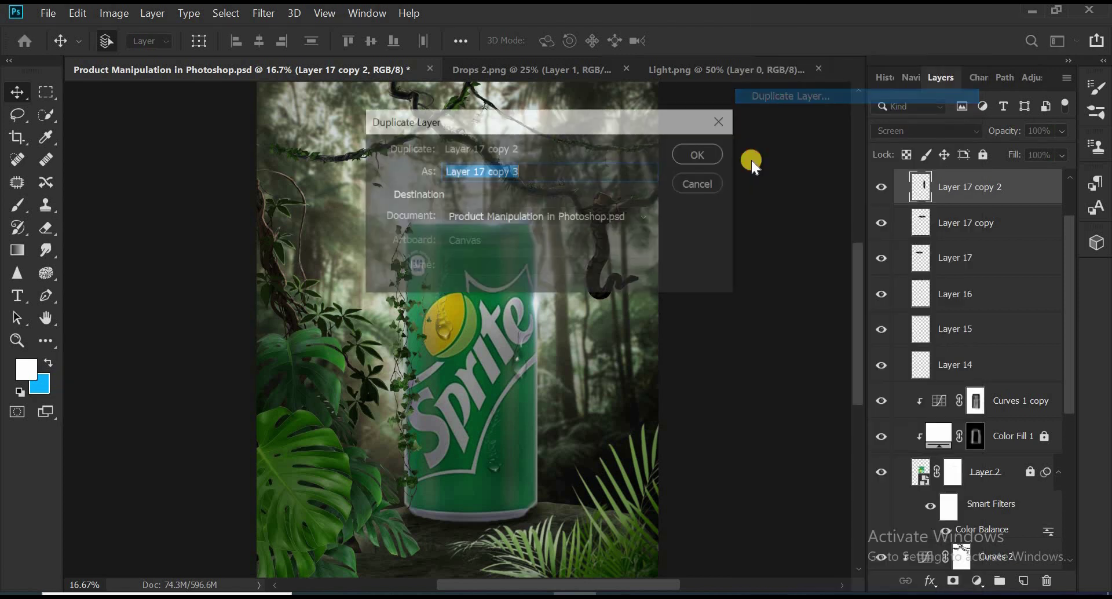
left_click(697, 154)
left_click_drag(532, 297, 543, 375)
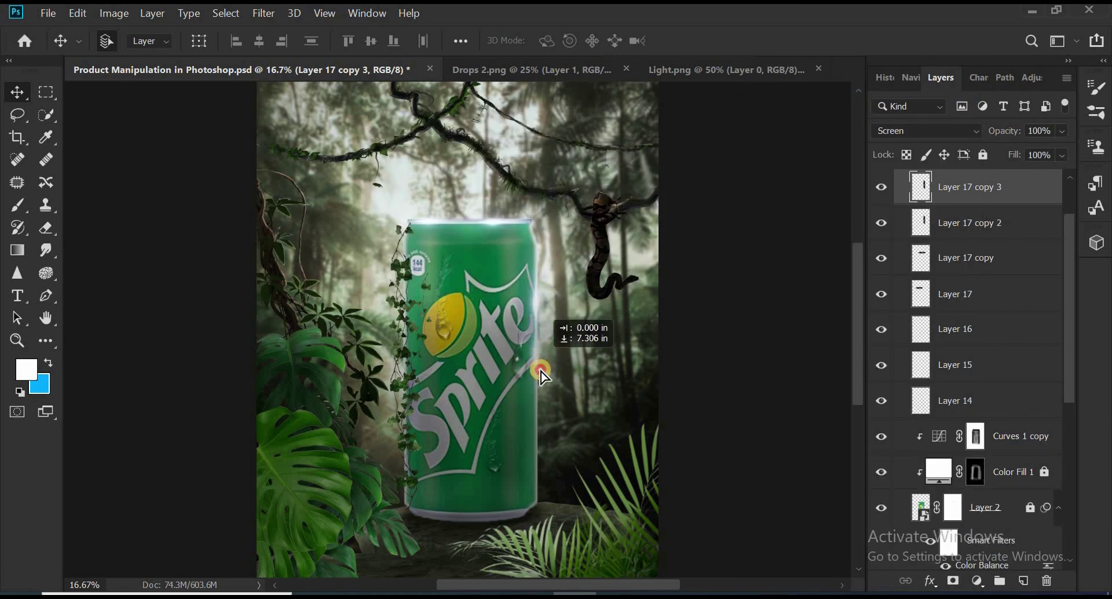
right_click(986, 182)
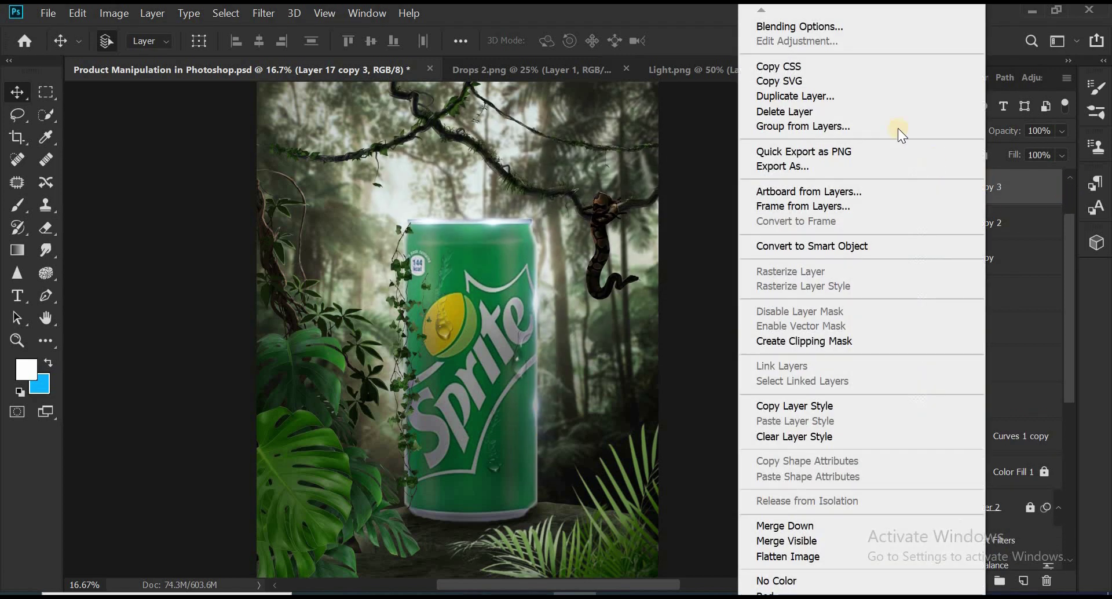
left_click(881, 98)
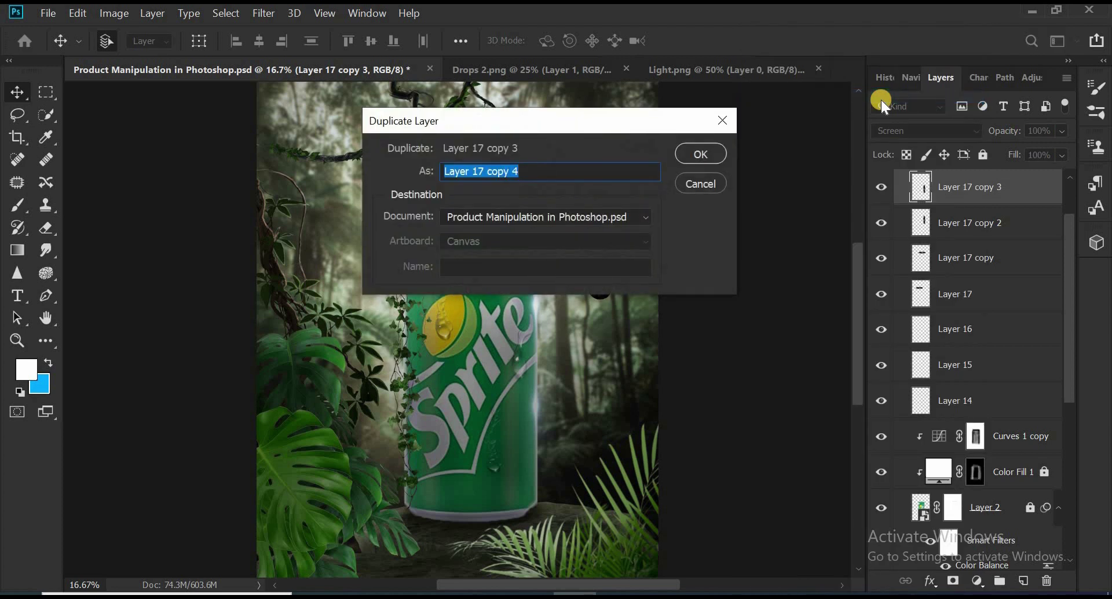
left_click(695, 154)
left_click_drag(539, 415, 410, 348)
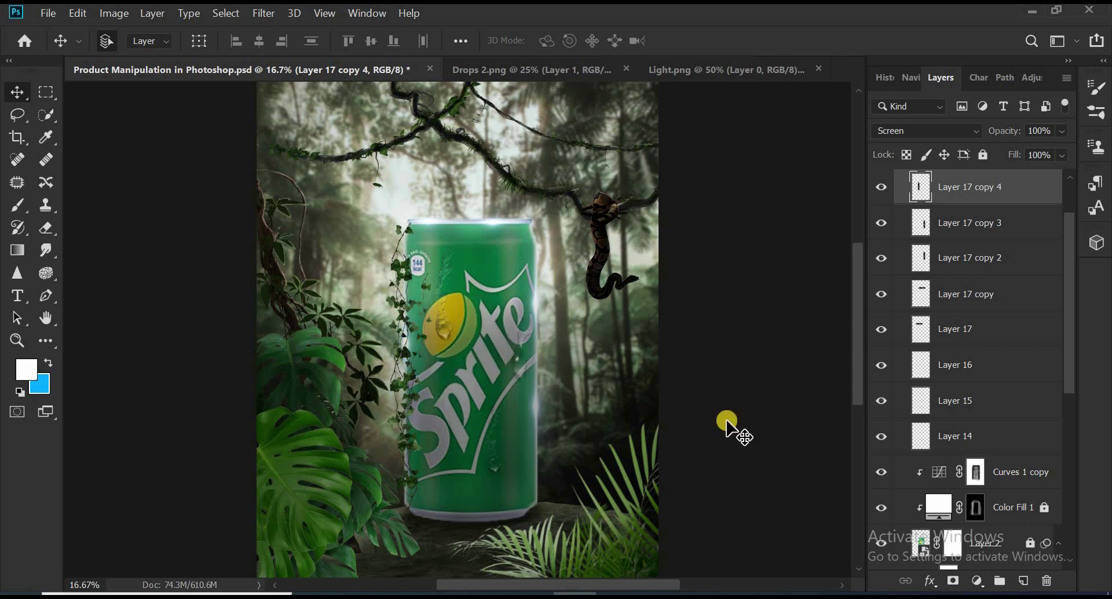
Add a Color Balance layer with midtones red +12, green +7 and yellow -14.
left_click(977, 580)
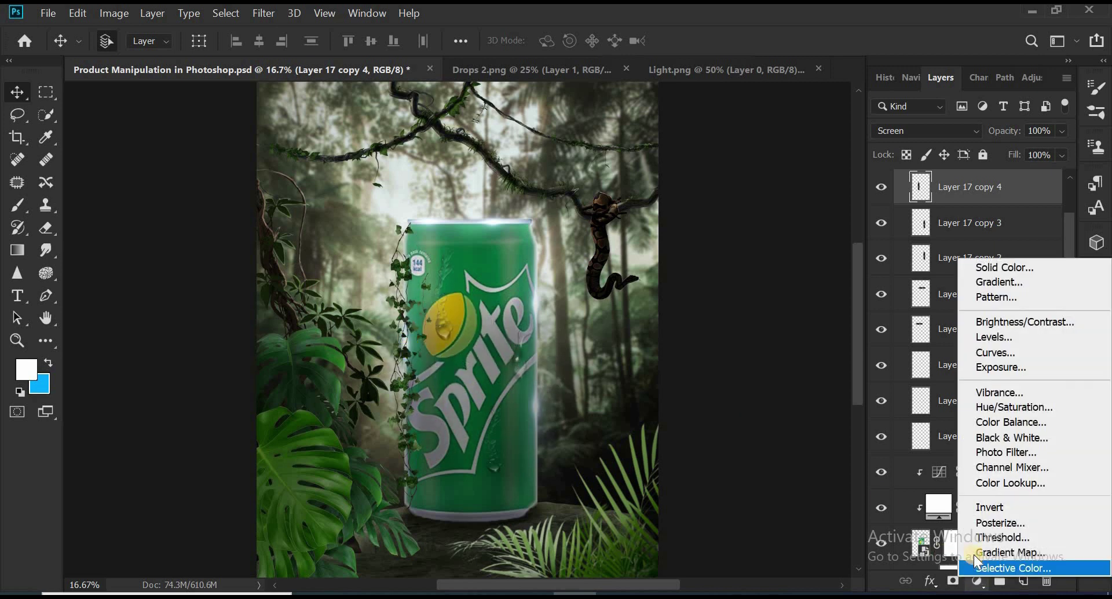
left_click(995, 421)
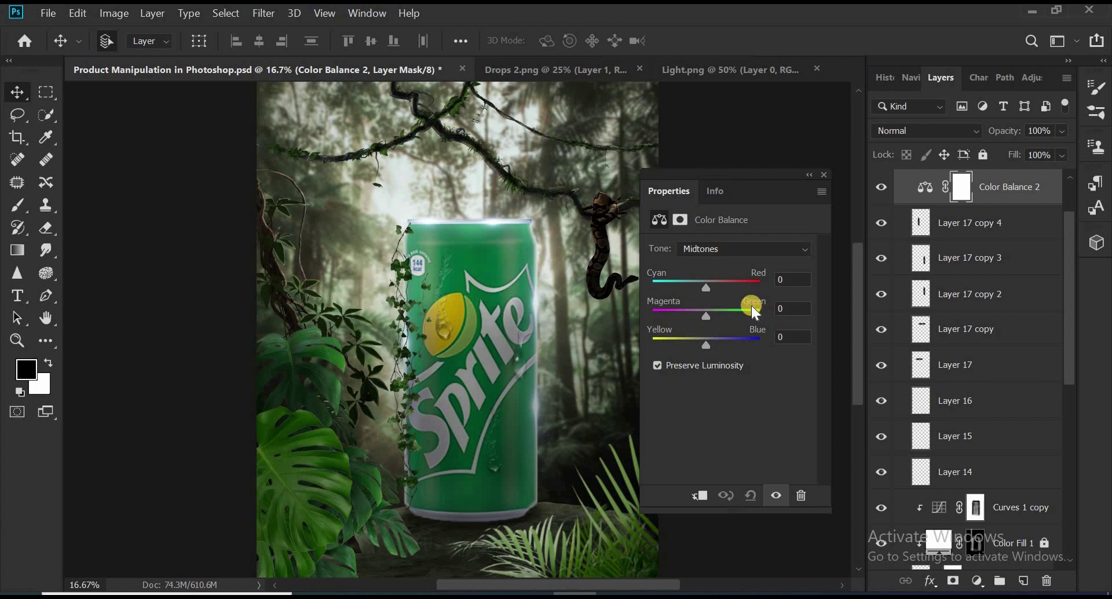
mouse_move(704, 284)
left_mouse_down()
mouse_move(710, 316)
mouse_move(698, 345)
left_mouse_up()
left_click(708, 314)
key("ctrl+minus")
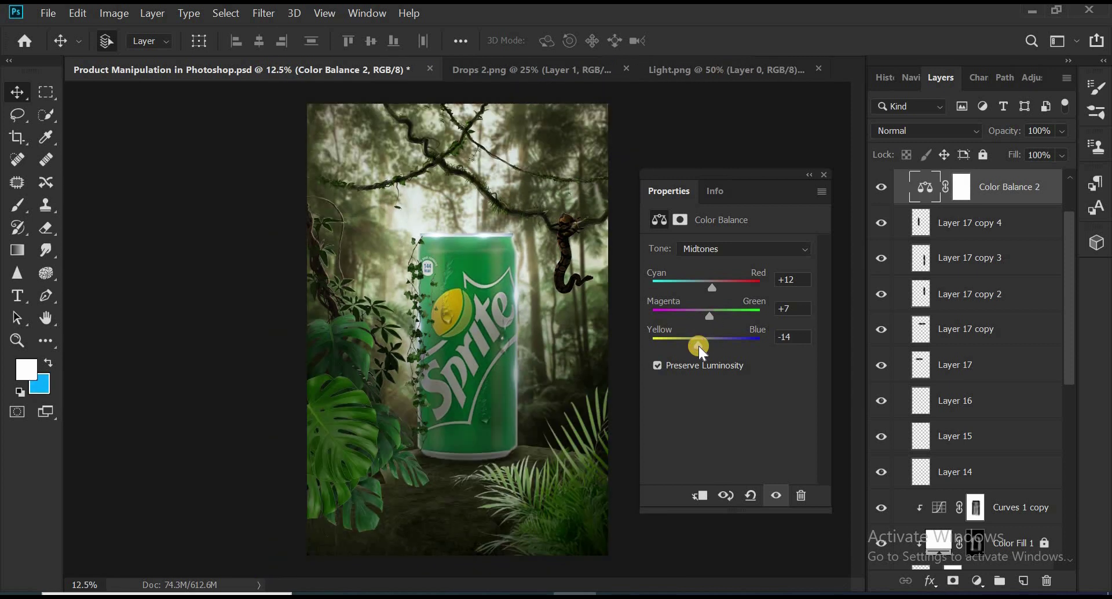
left_click(925, 186)
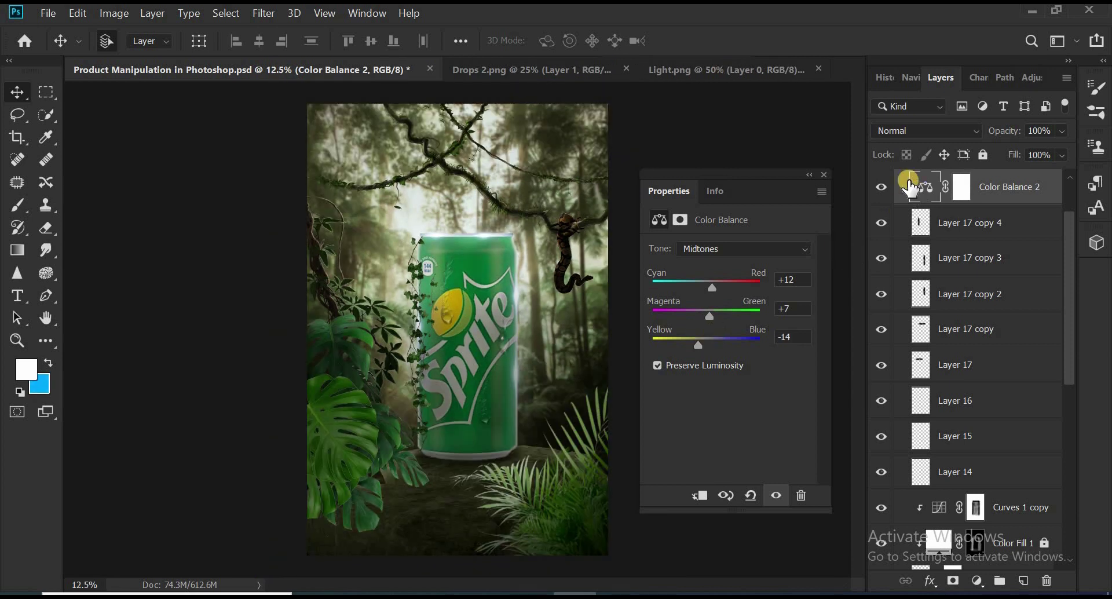
left_click(826, 174)
scroll(926, 231, "up", 2)
left_click(905, 230)
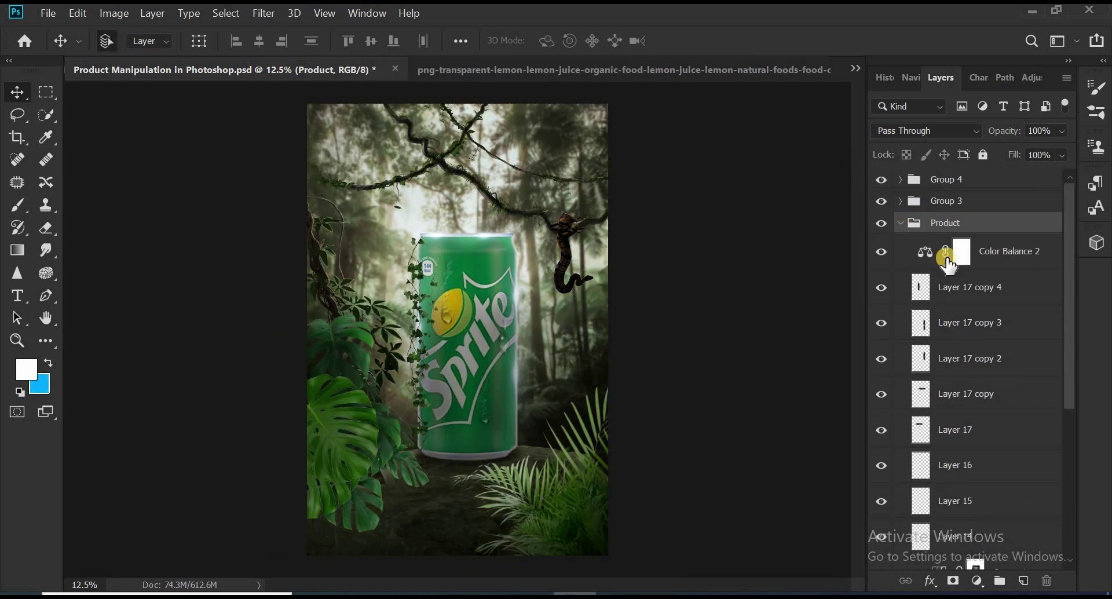
In the lemon image, trace both lemons and their leaves with the Magnetic Lasso.
left_click(991, 281)
left_click(1013, 261)
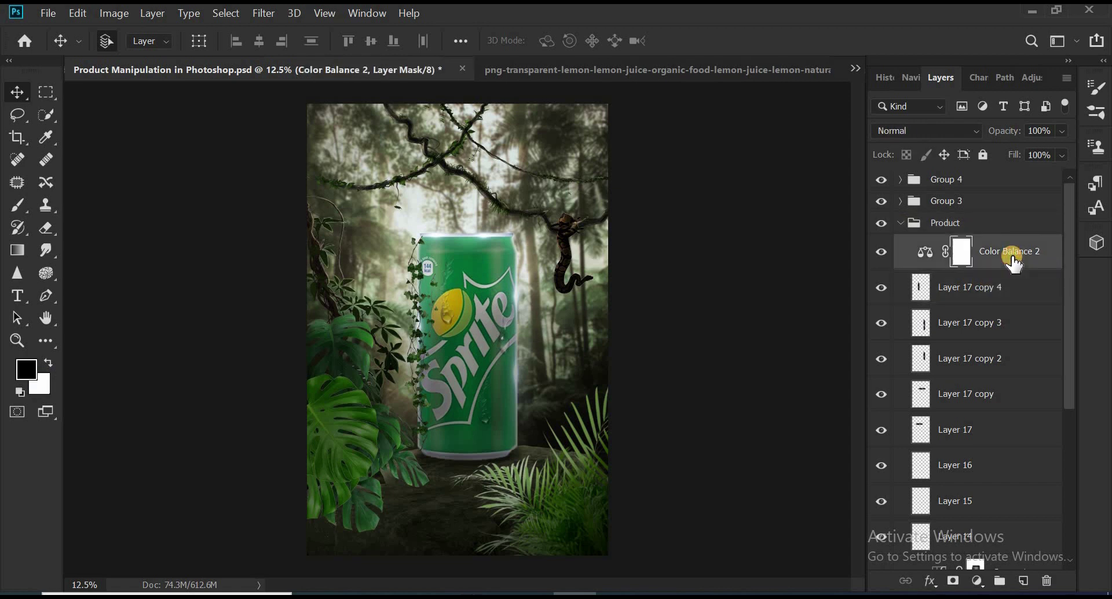
left_click(608, 70)
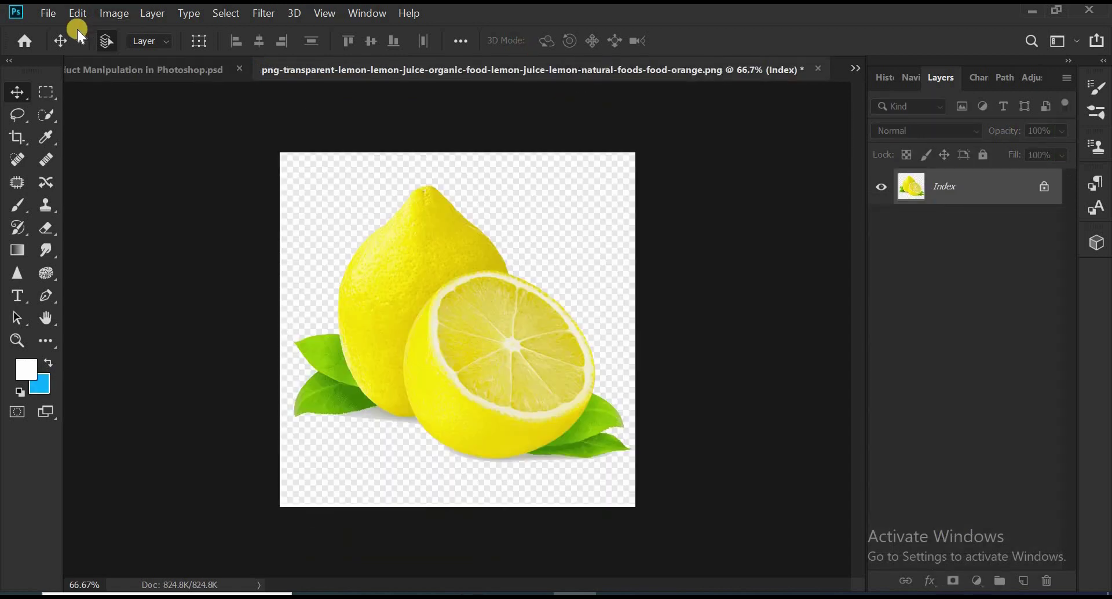
left_click(17, 115)
right_click(18, 115)
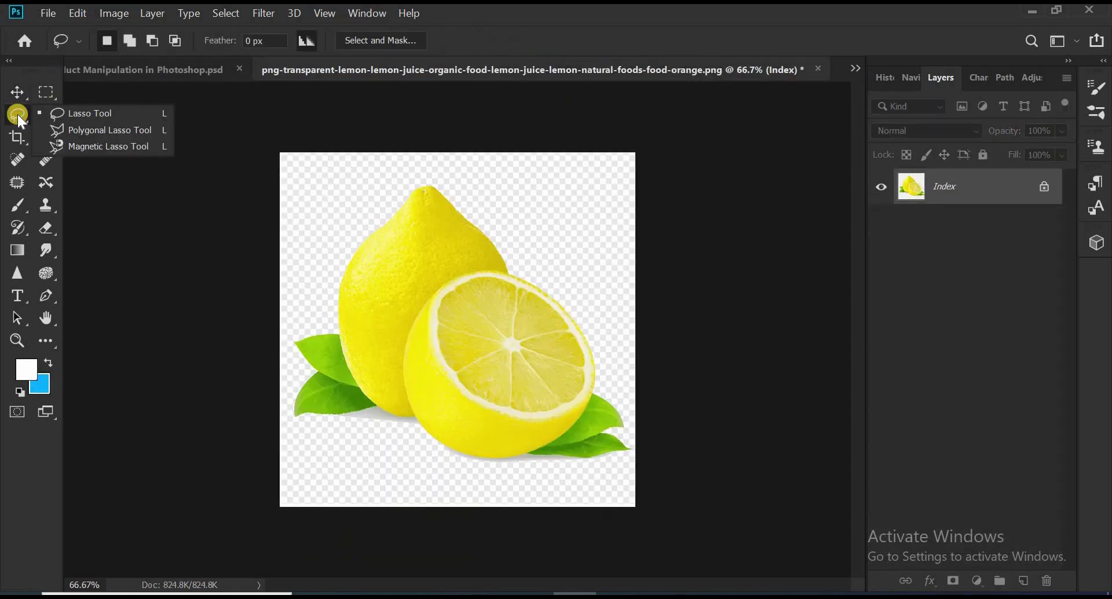
left_click(88, 146)
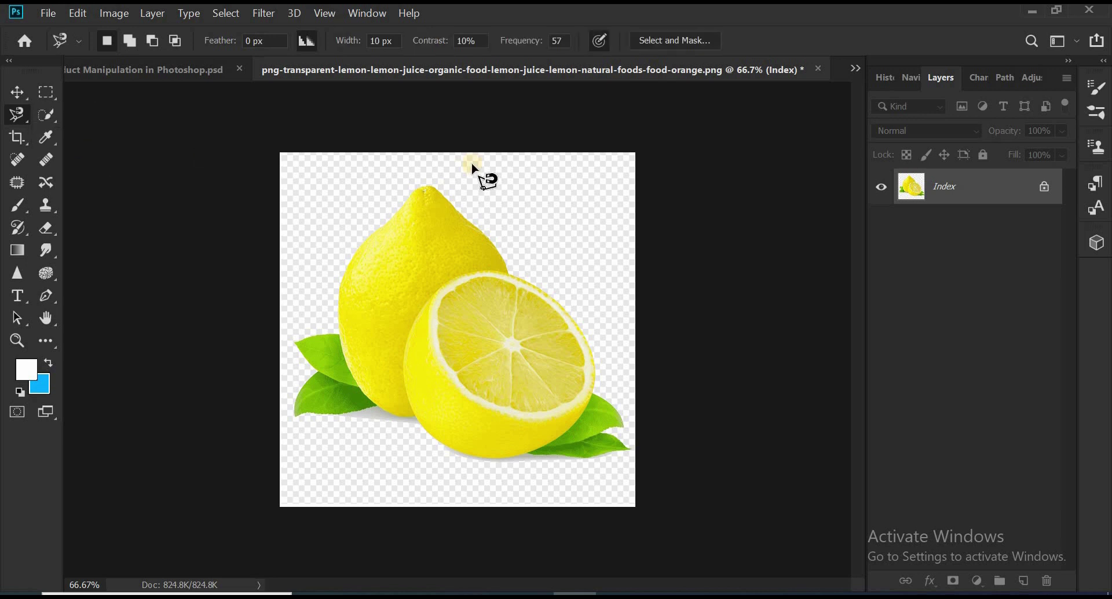
left_click(415, 187)
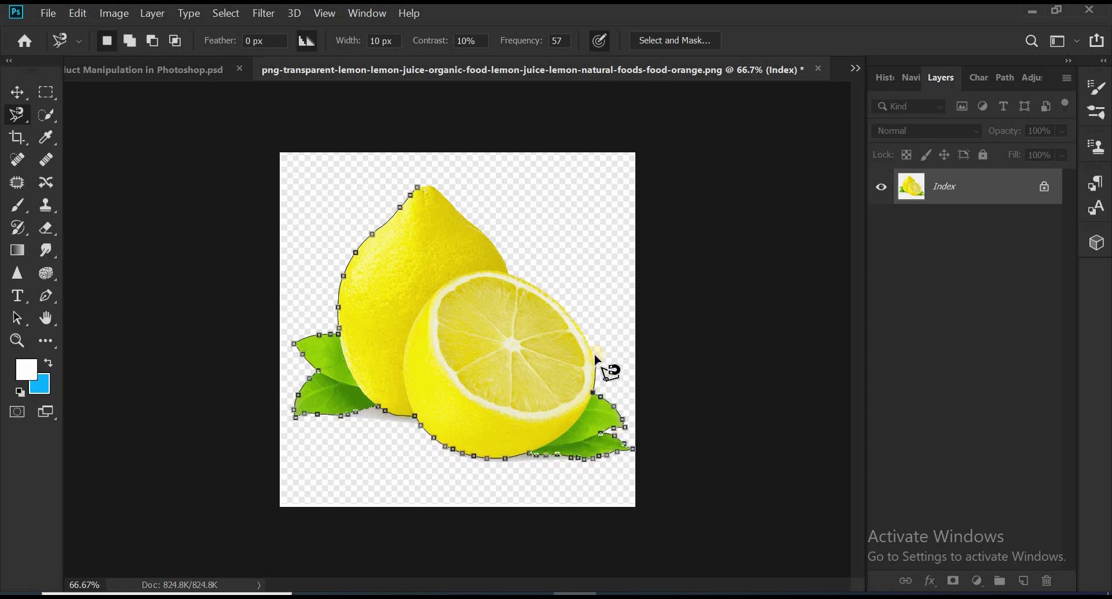
double_click(496, 246)
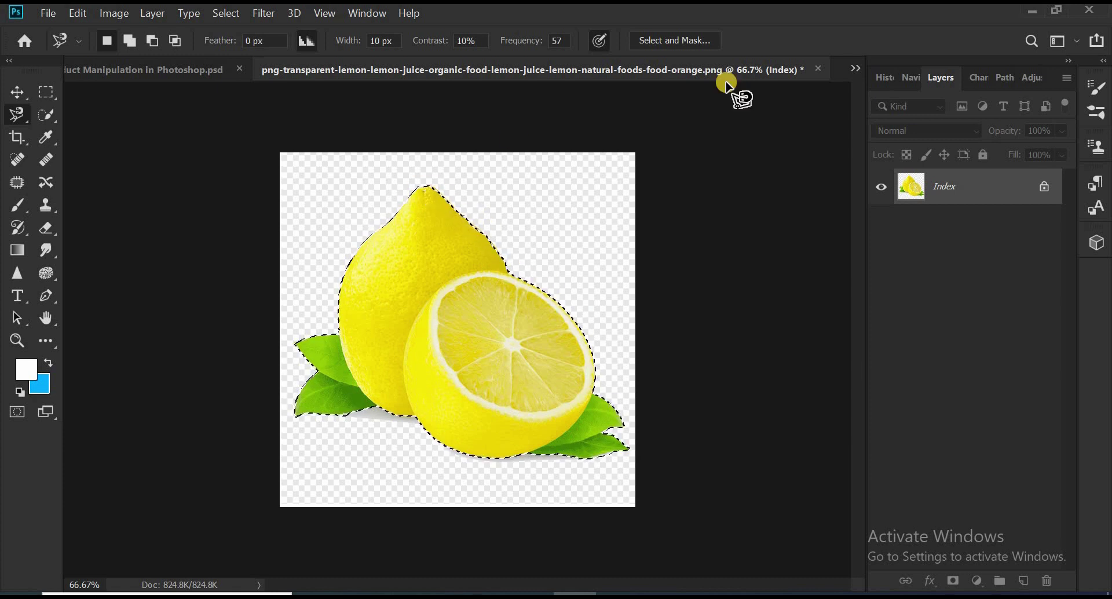
left_click(17, 91)
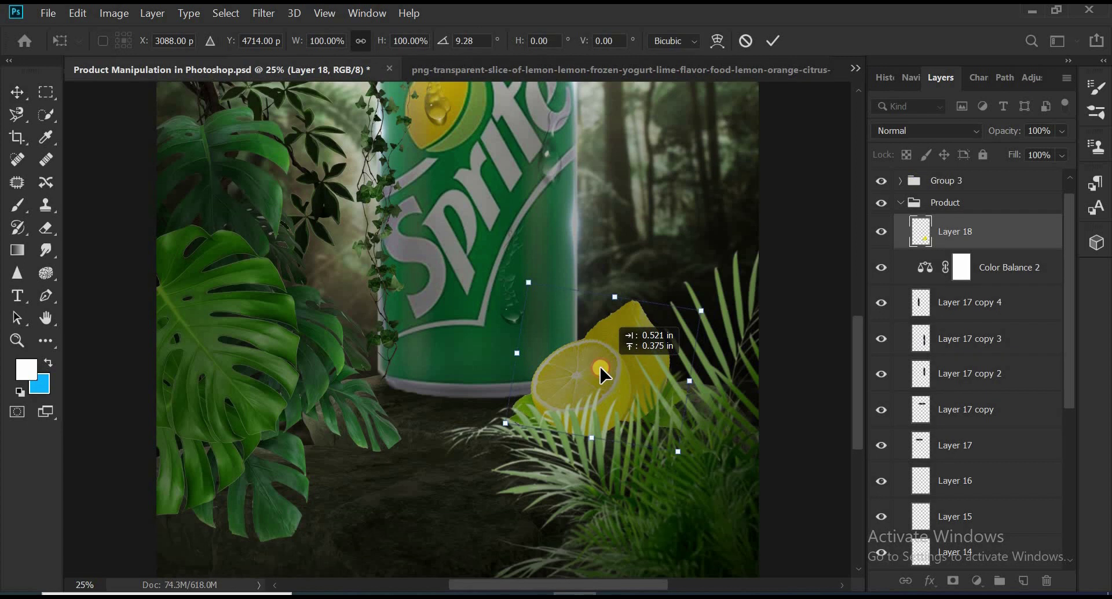
Nudge the lemons into place at the can's base and shrink them to about 92%.
left_click_drag(601, 374, 600, 374)
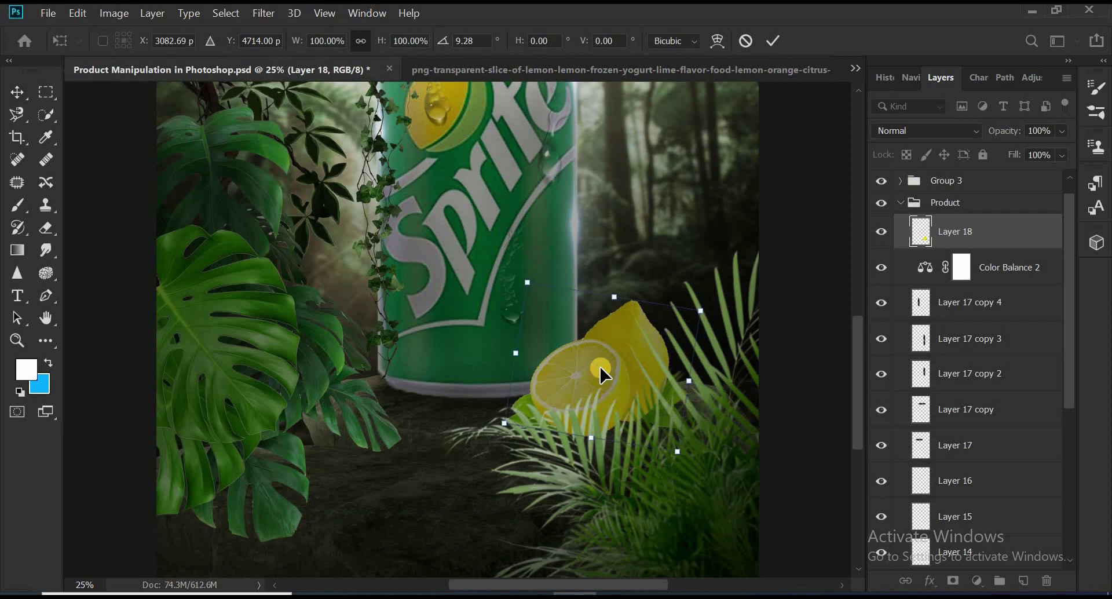
key("ctrl+0")
key("ctrl+plus")
key("ctrl+plus")
left_click_drag(614, 440, 596, 429)
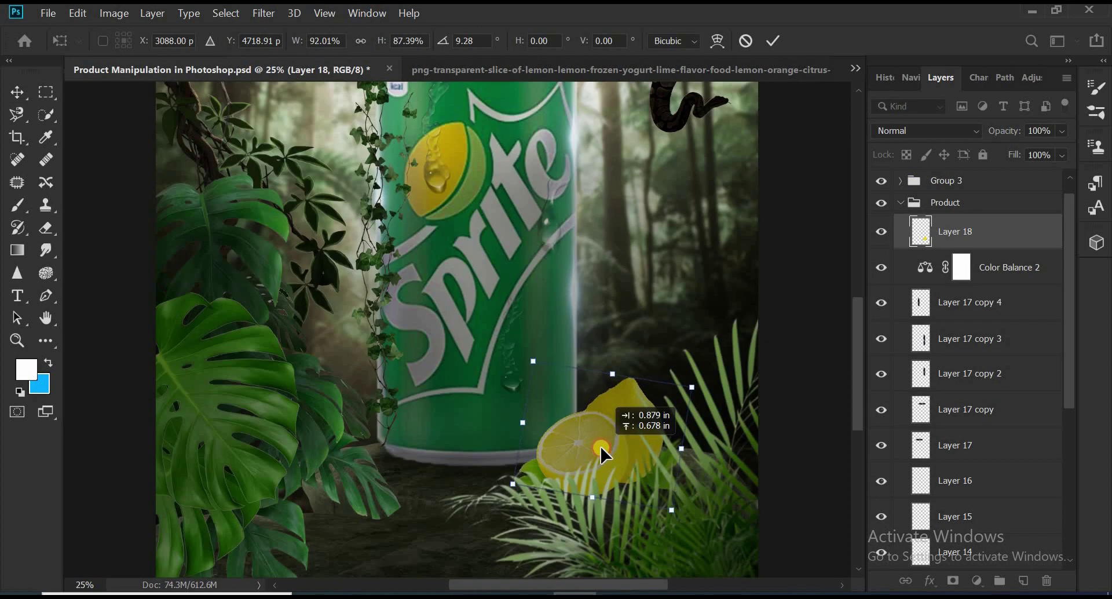
left_click(773, 39)
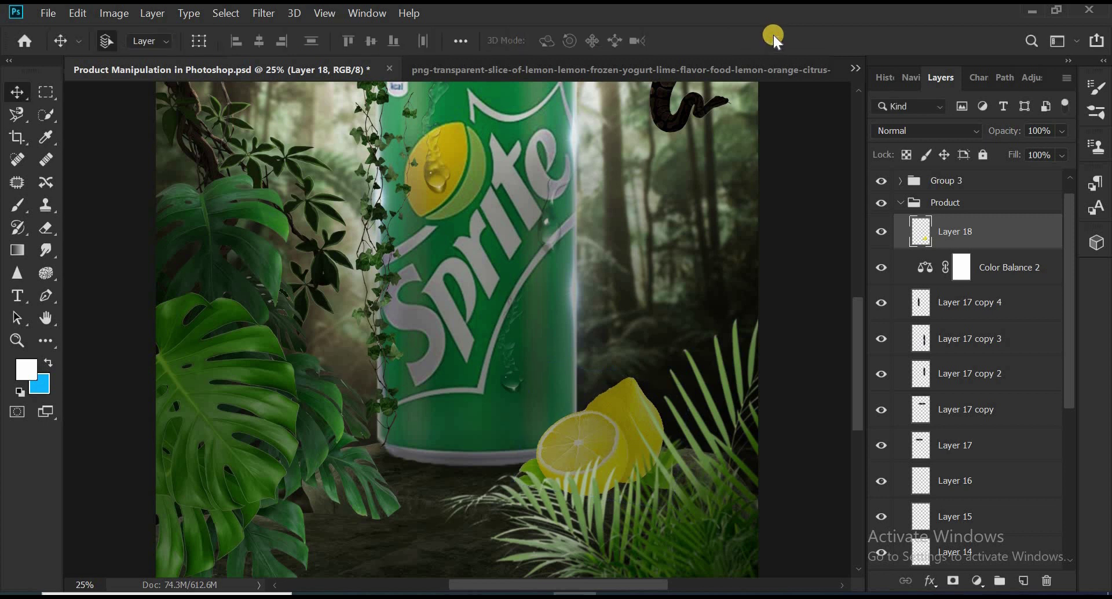
left_click(978, 581)
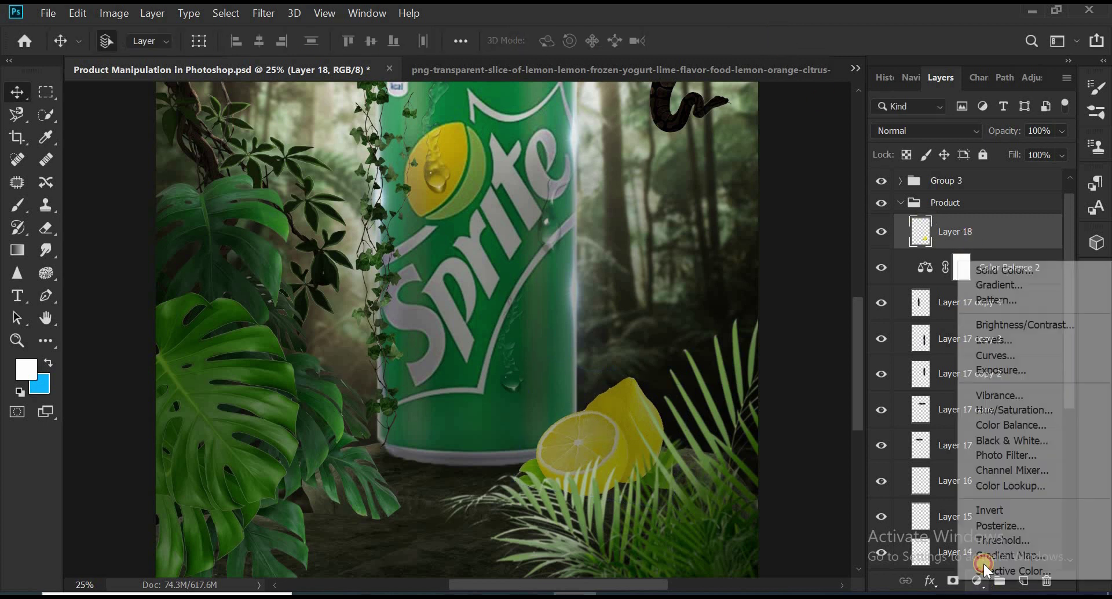
Add a Curves layer clipped to Layer 18, pulling the top point down to darken.
left_click(994, 355)
left_click_drag(800, 292, 801, 356)
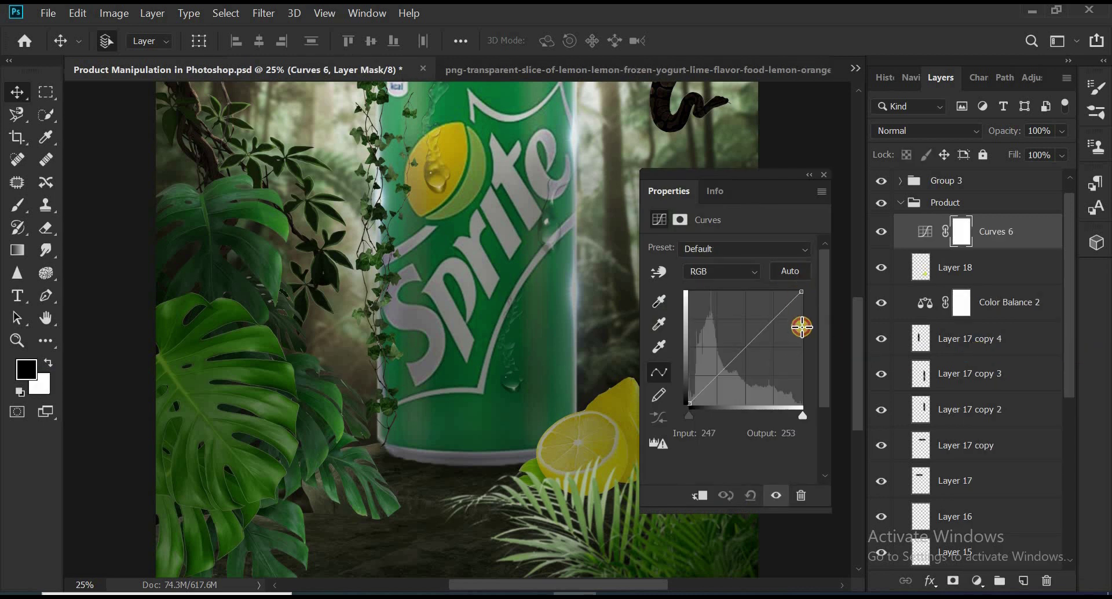
left_click(700, 491)
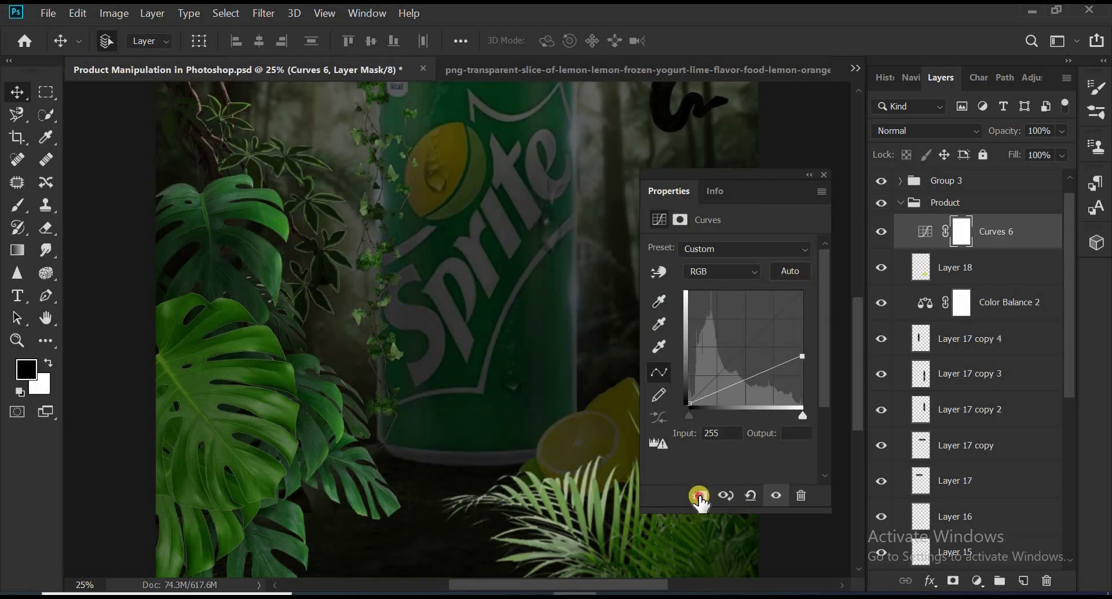
left_click(822, 175)
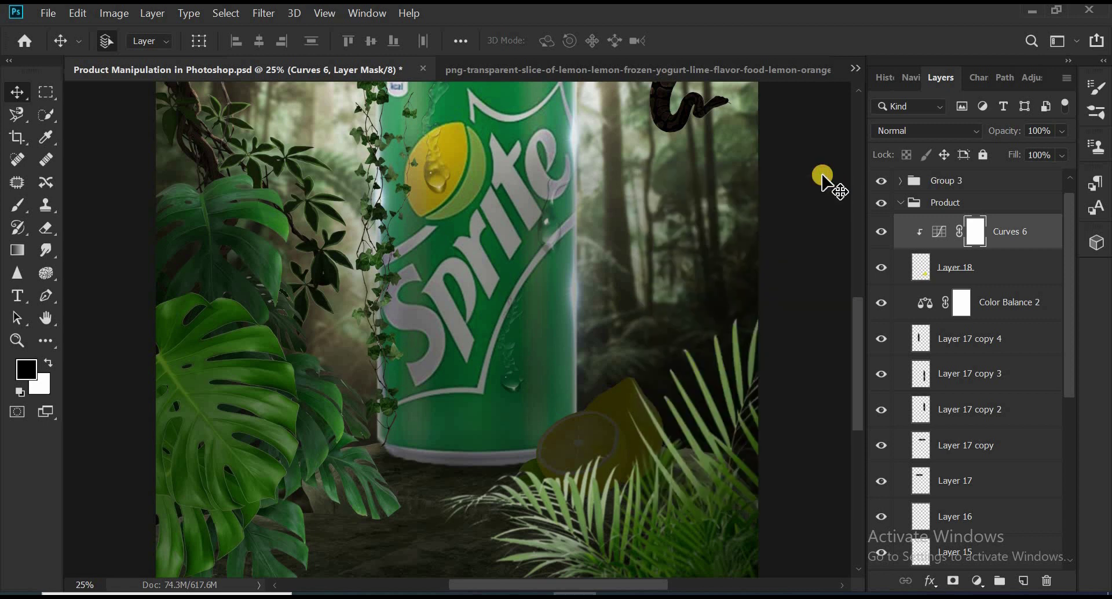
Paint black on the Curves mask with a soft 26% brush to restore some highlights.
left_click(16, 205)
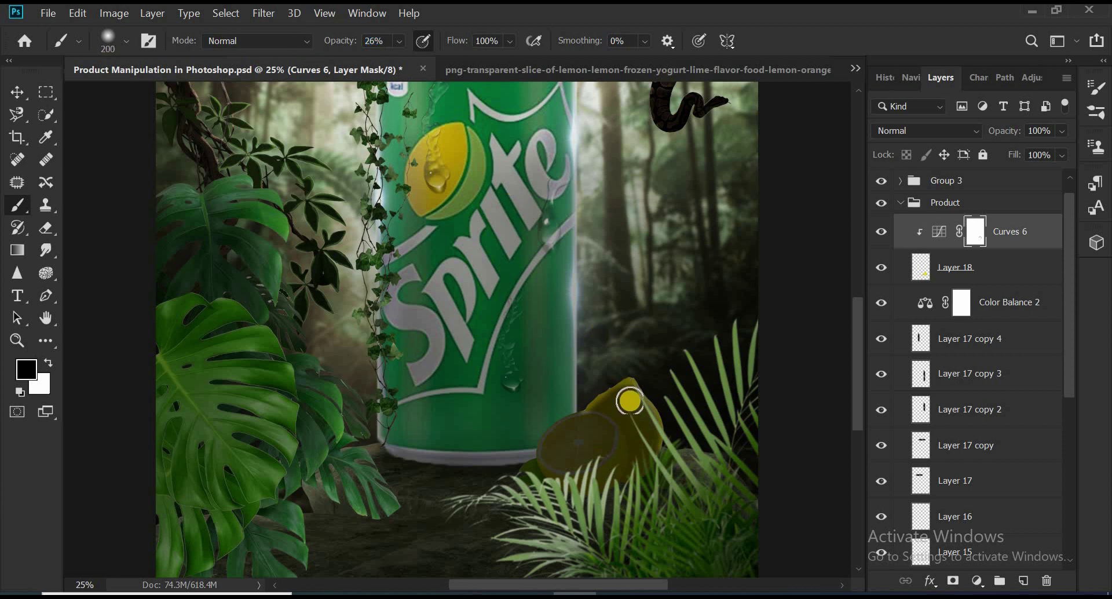
mouse_move(629, 400)
left_mouse_down()
mouse_move(595, 474)
mouse_move(644, 480)
left_mouse_up()
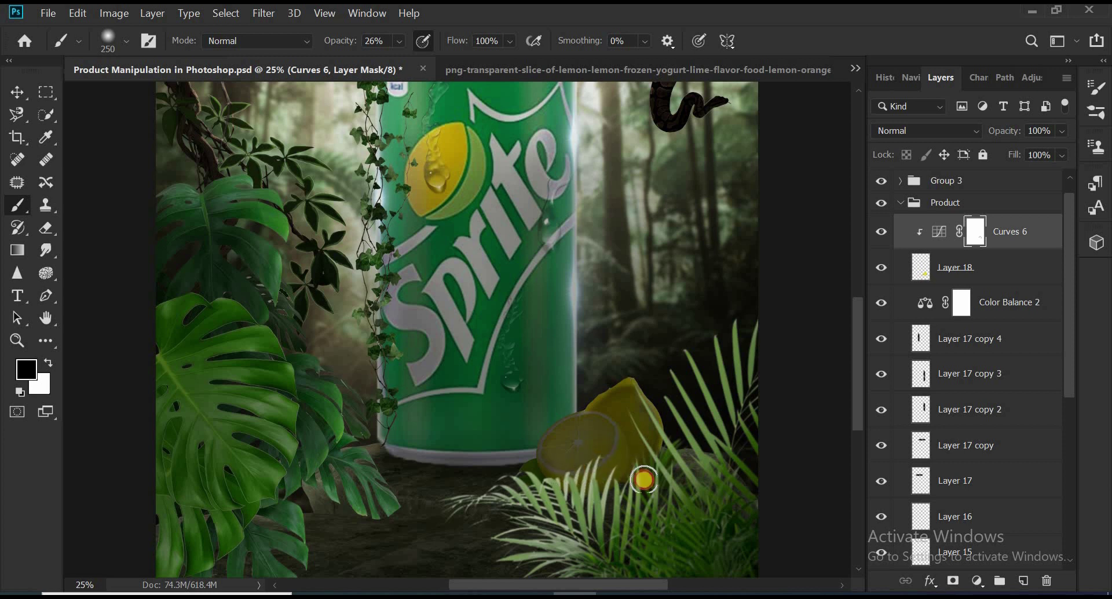
key("ctrl+0")
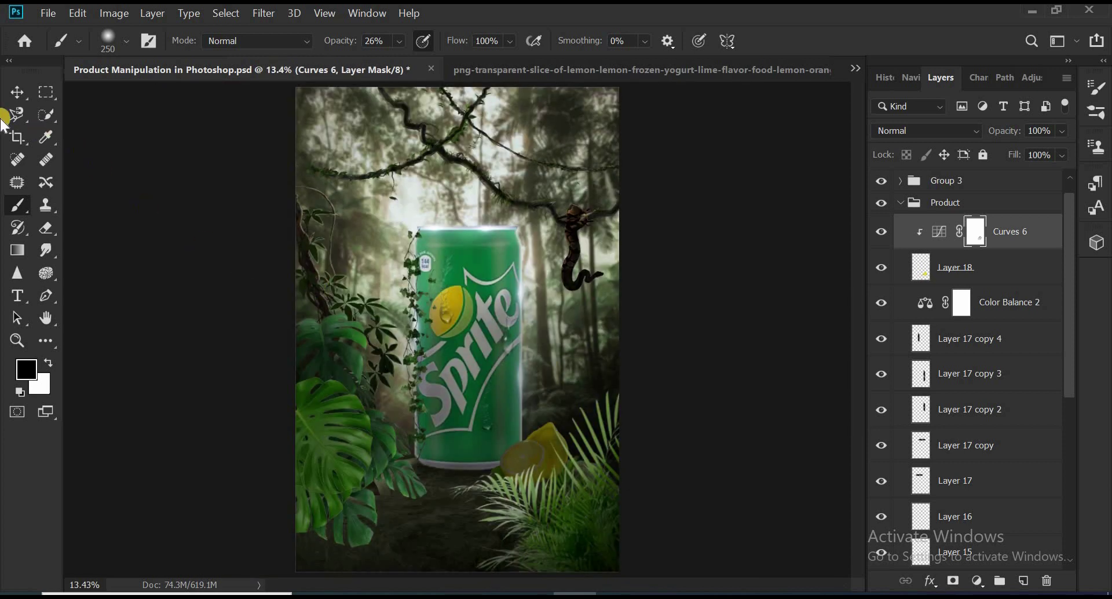
left_click(19, 90)
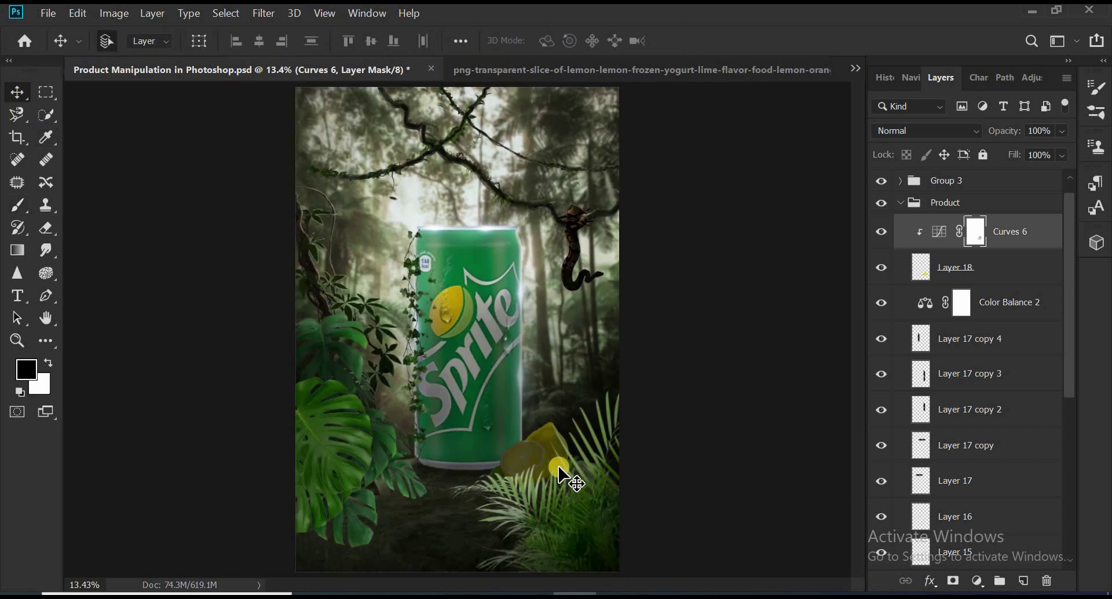